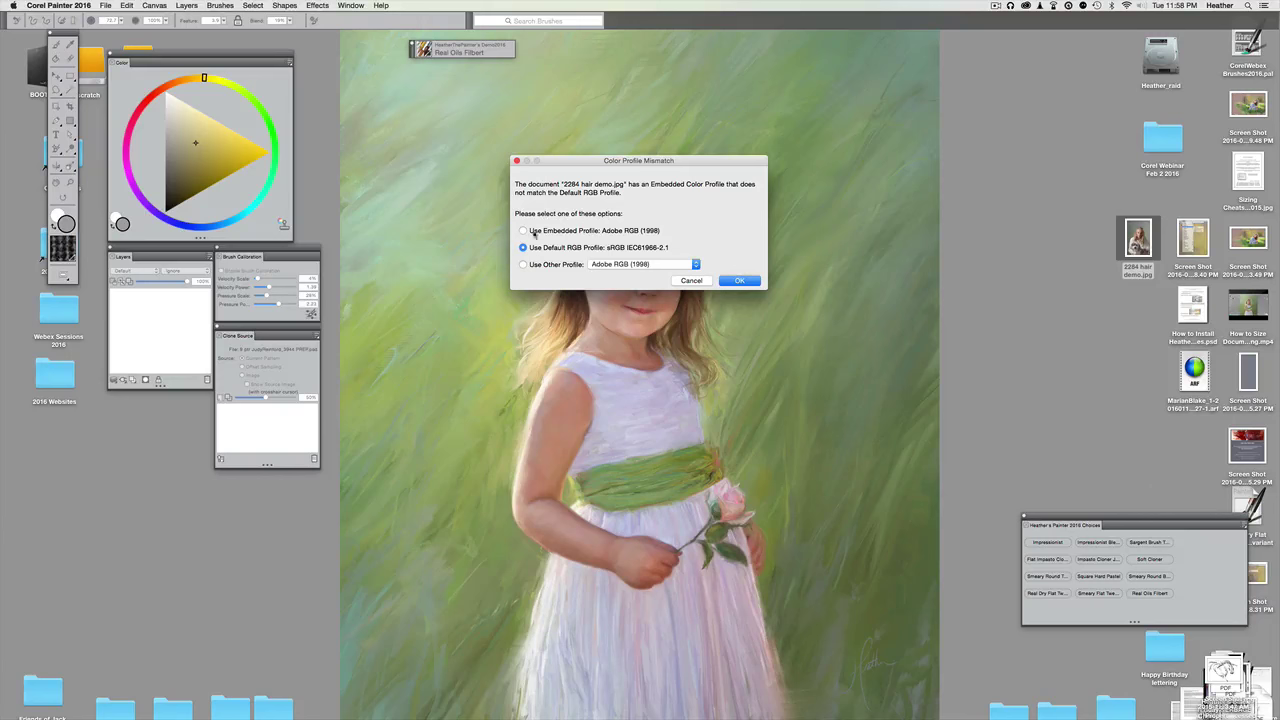
- Confirm the color profile choice for 2284 hair demo.jpg and reposition the custom brush palette and brush selector clear of the portrait
key("Return")
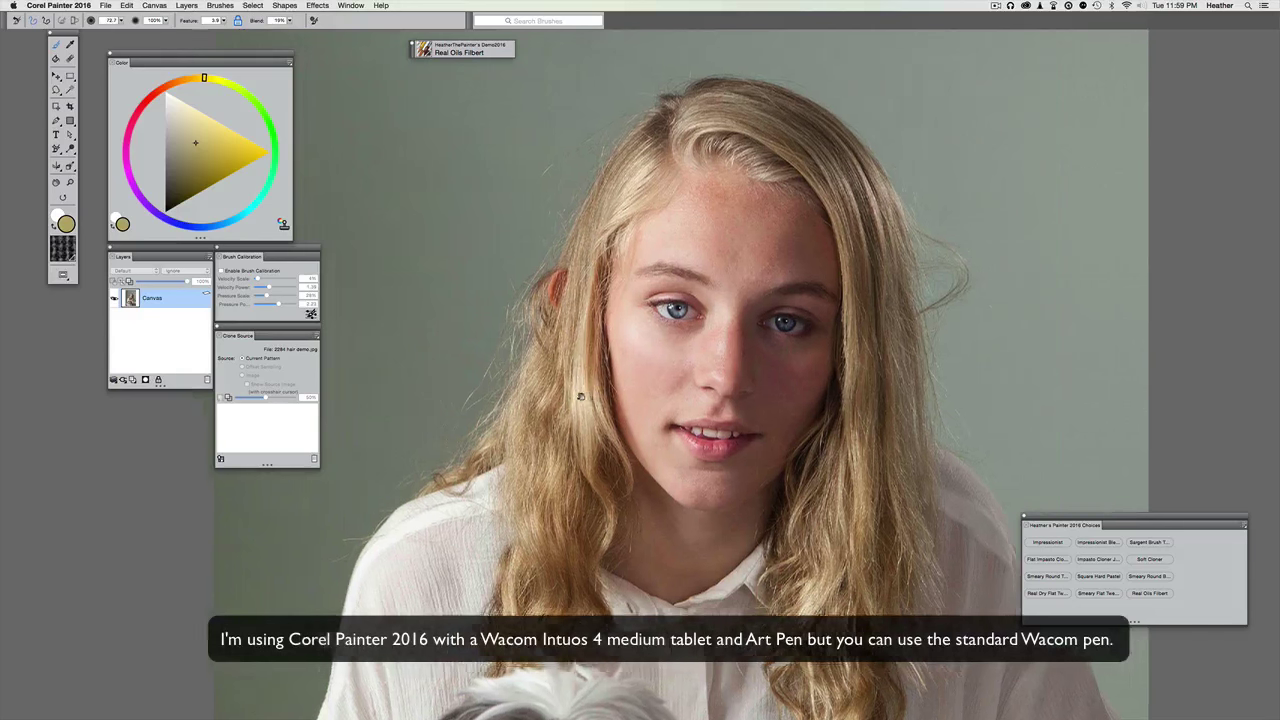
left_click_drag(1082, 522, 104, 500)
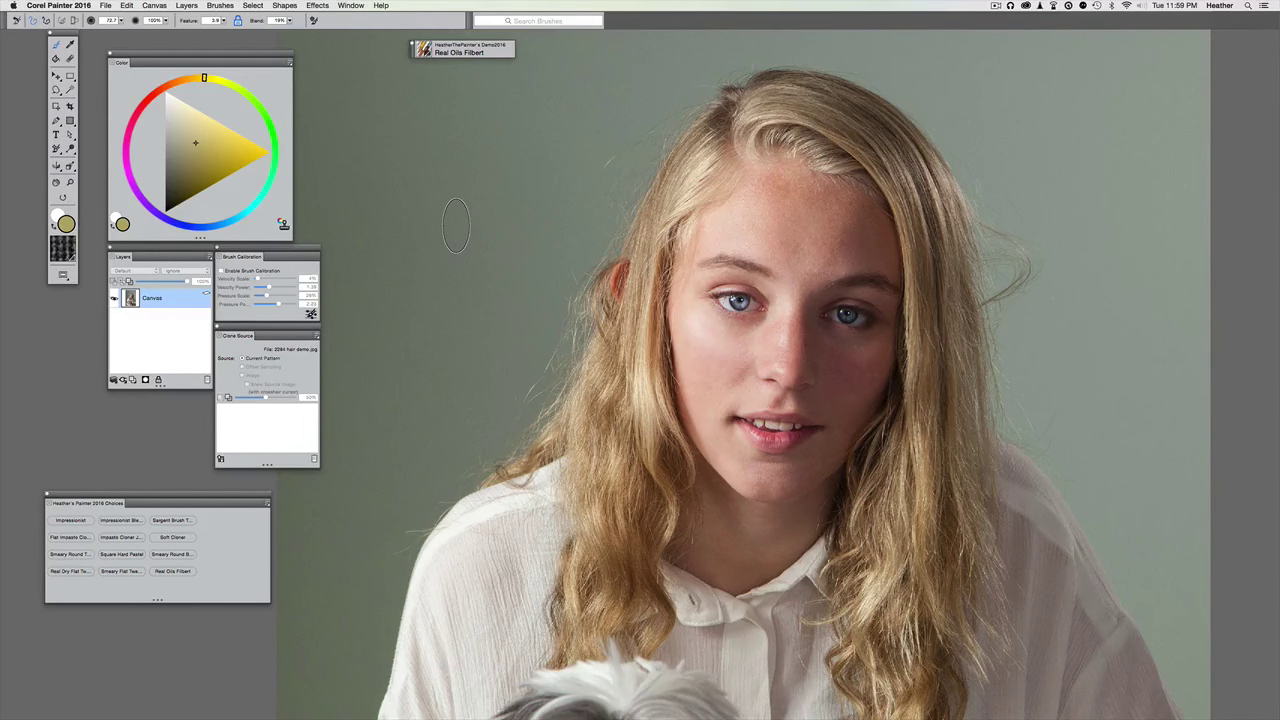
left_click_drag(414, 50, 359, 56)
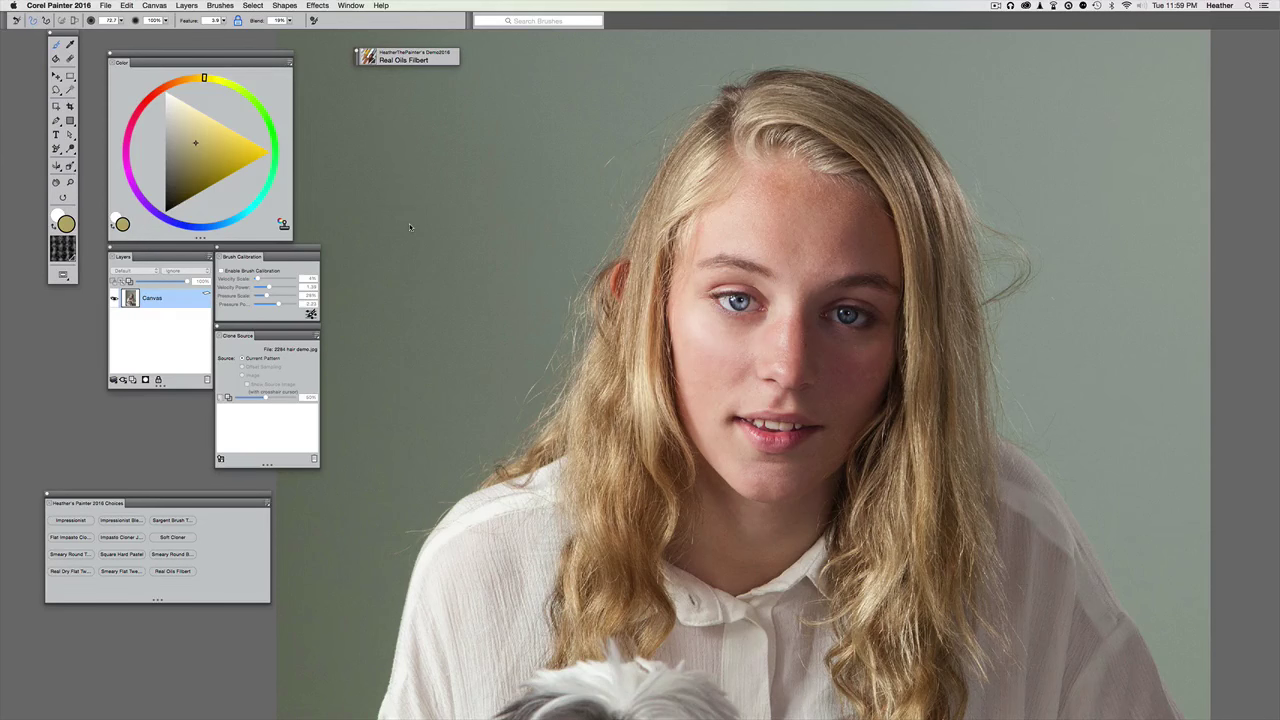
- Choose the Smeary Round variant from the Oils brush category, make a test stroke and undo it
left_click(368, 58)
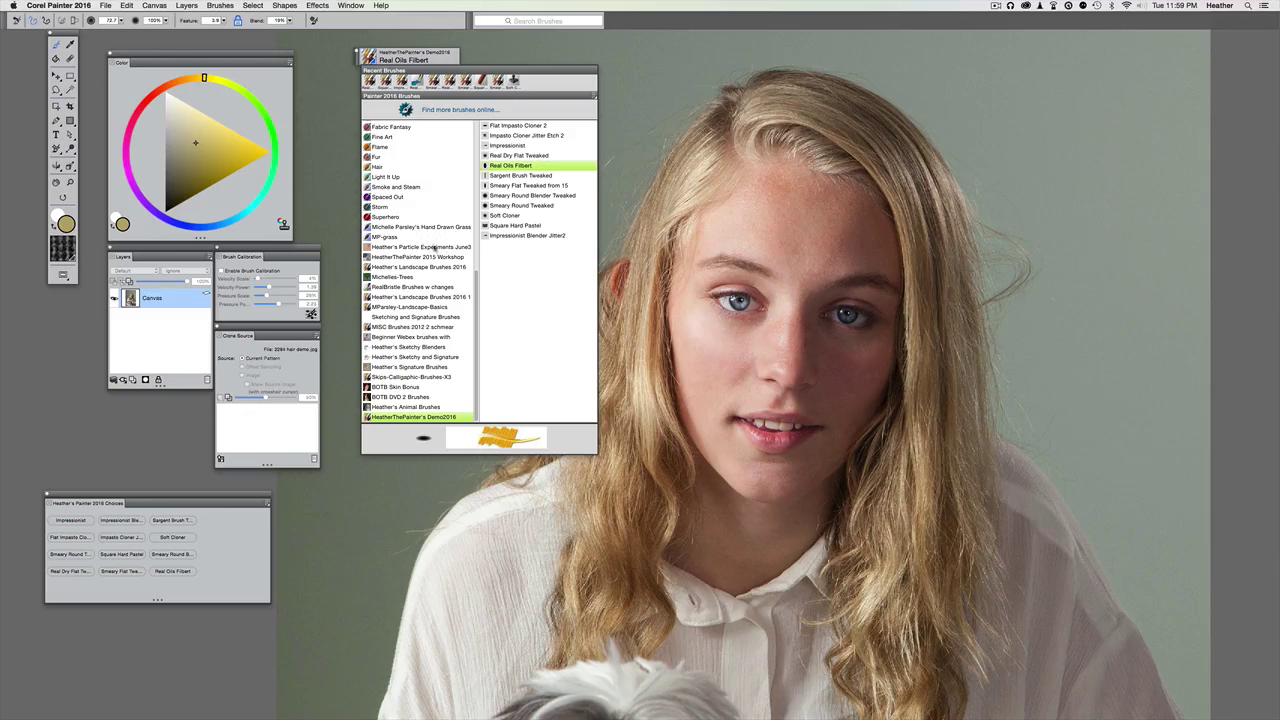
scroll(420, 270, "up", 10)
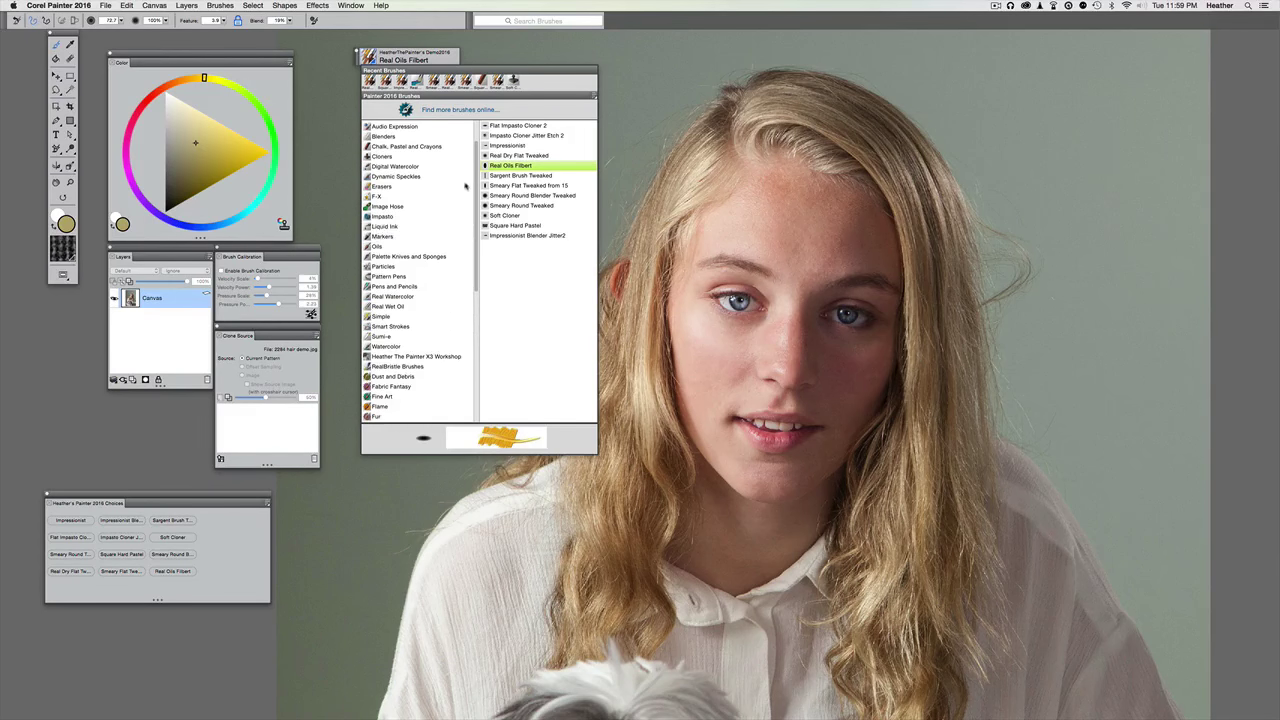
left_click(378, 246)
left_click(493, 205)
left_click(20, 20)
mouse_move(572, 222)
left_mouse_down()
mouse_move(877, 472)
mouse_move(815, 545)
mouse_move(745, 565)
left_mouse_up()
key("super+z")
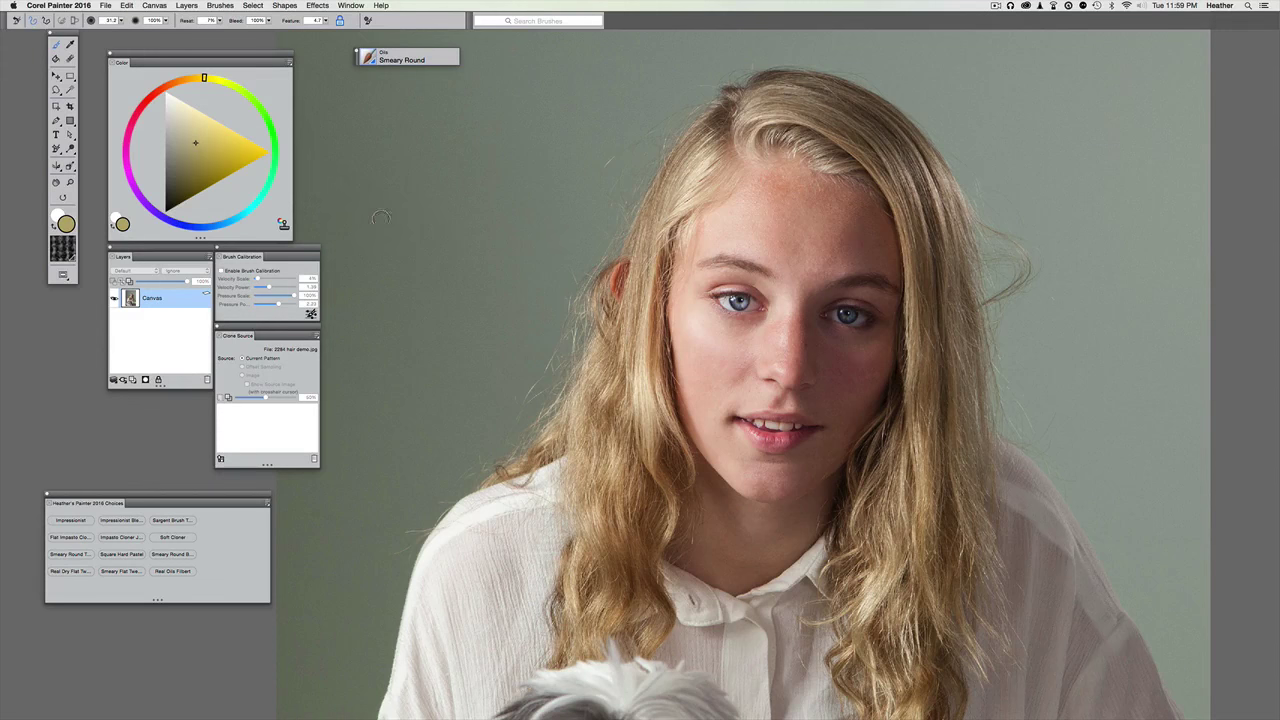
- Create a clone of the photo and set the clone source's tracing opacity to 0%
scroll(420, 290, "right", 3)
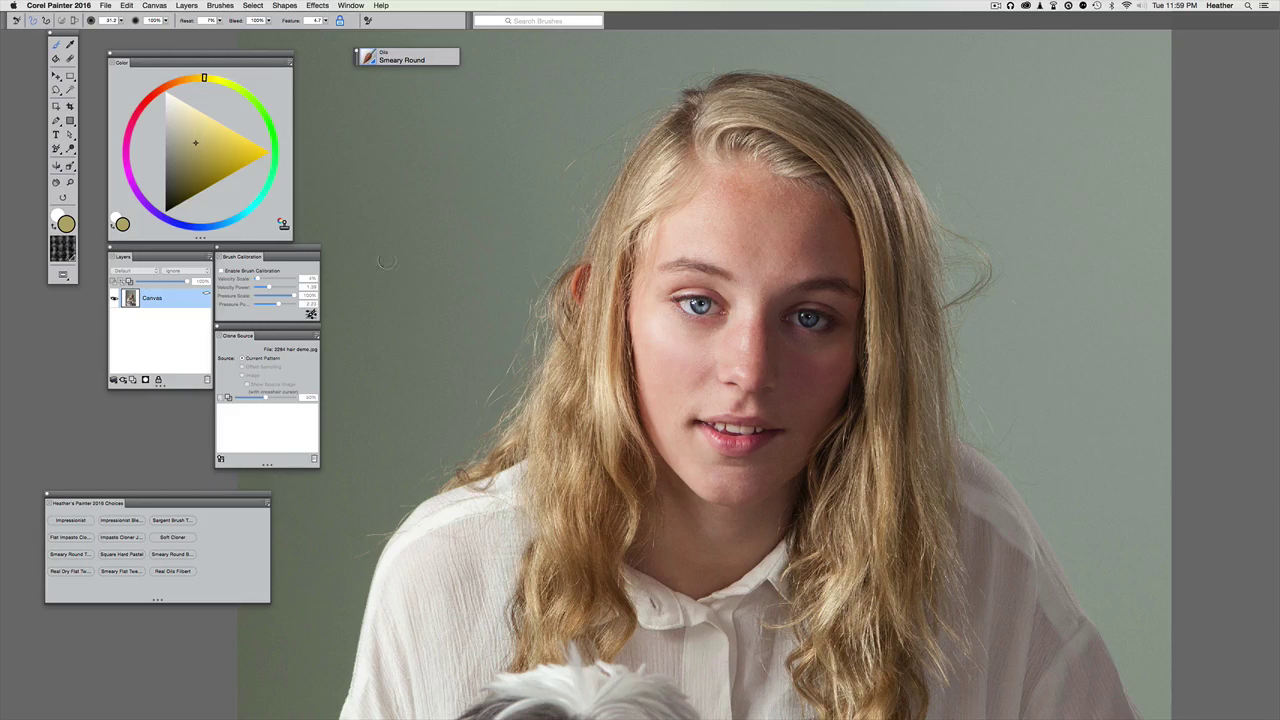
left_click(105, 8)
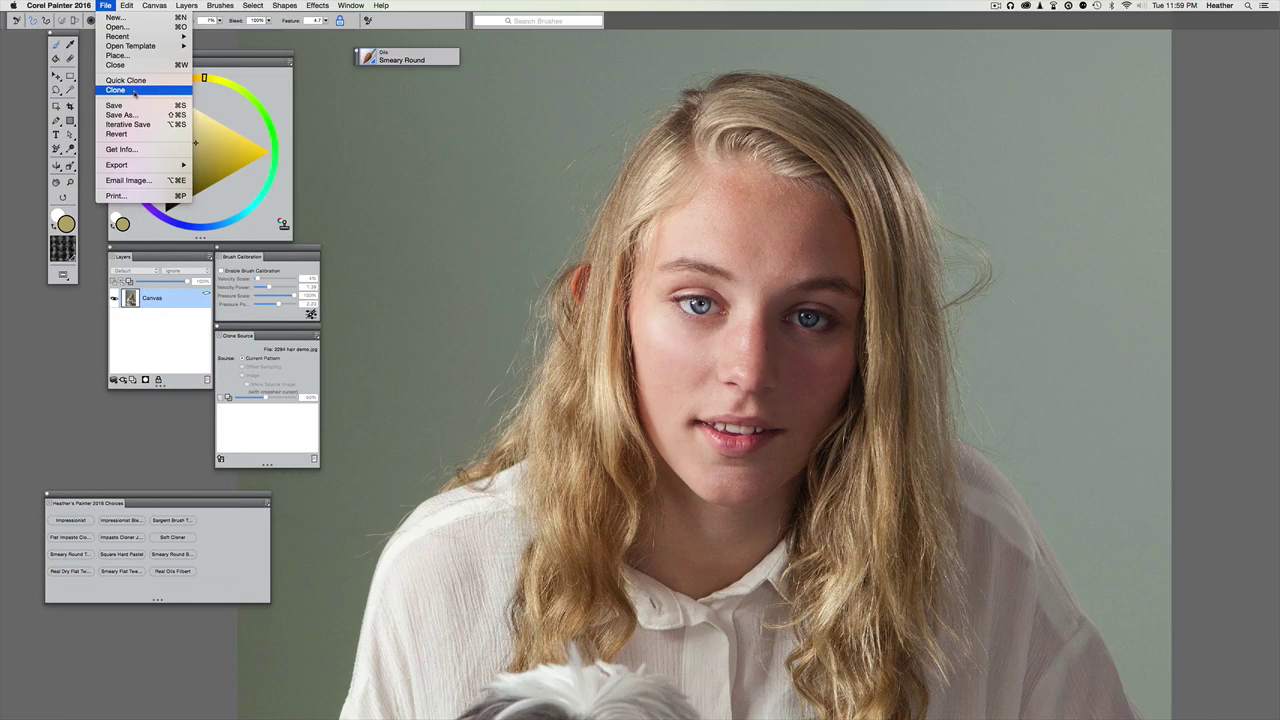
left_click(131, 90)
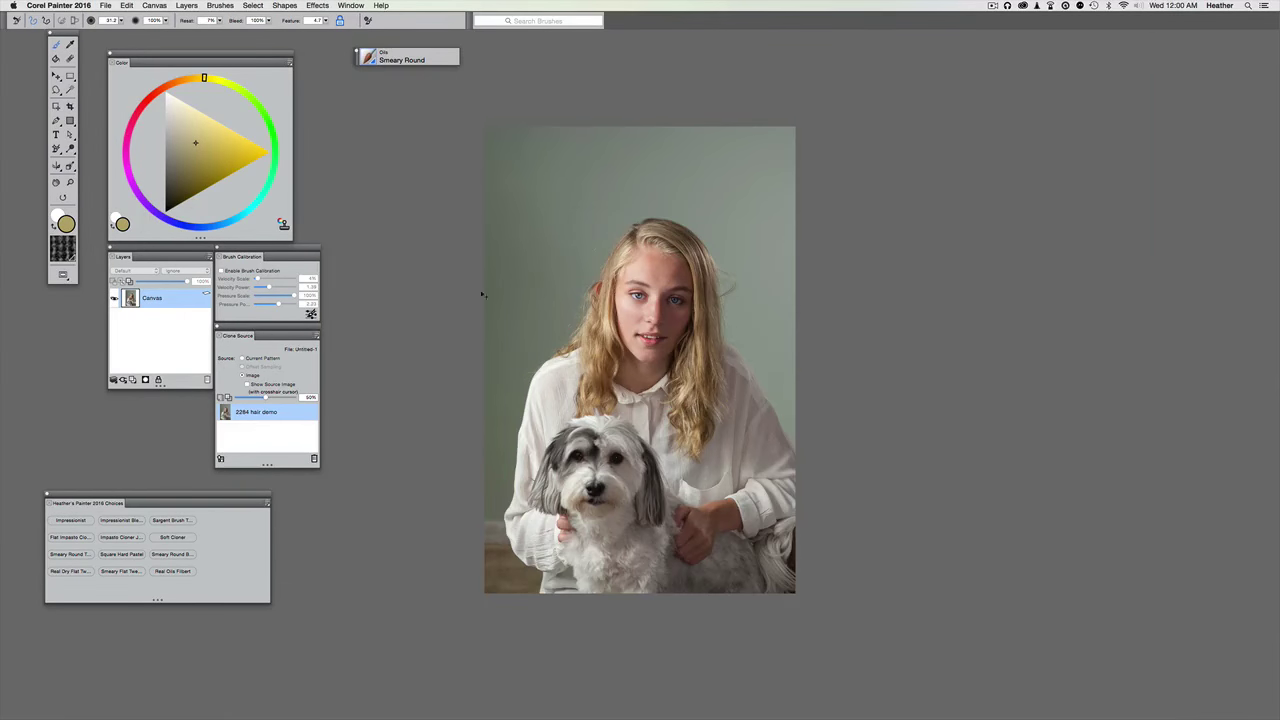
key("super+plus")
key("super+plus")
left_click_drag(263, 397, 207, 398)
left_click_drag(588, 292, 602, 402)
- Sample several tones from the blonde hair, ending with a dark greyish brown as the main color
key("super+plus")
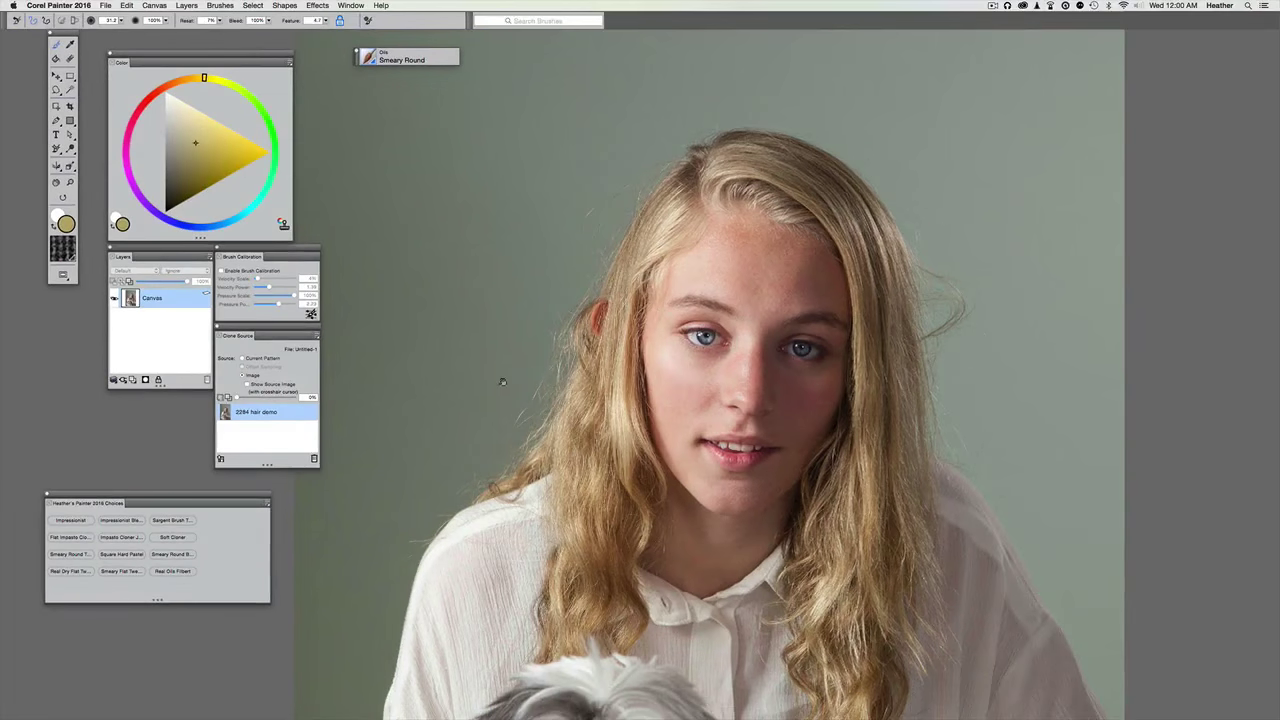
left_click_drag(538, 375, 564, 393)
key("super+plus")
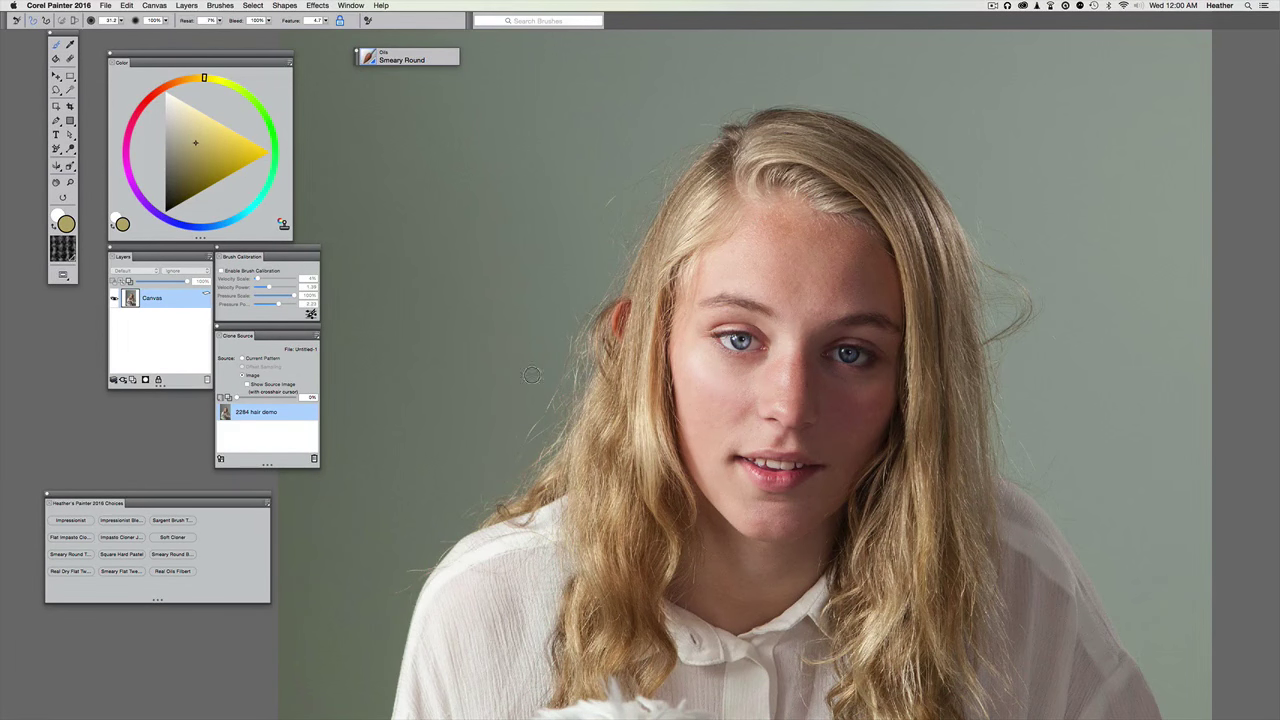
key("super+plus")
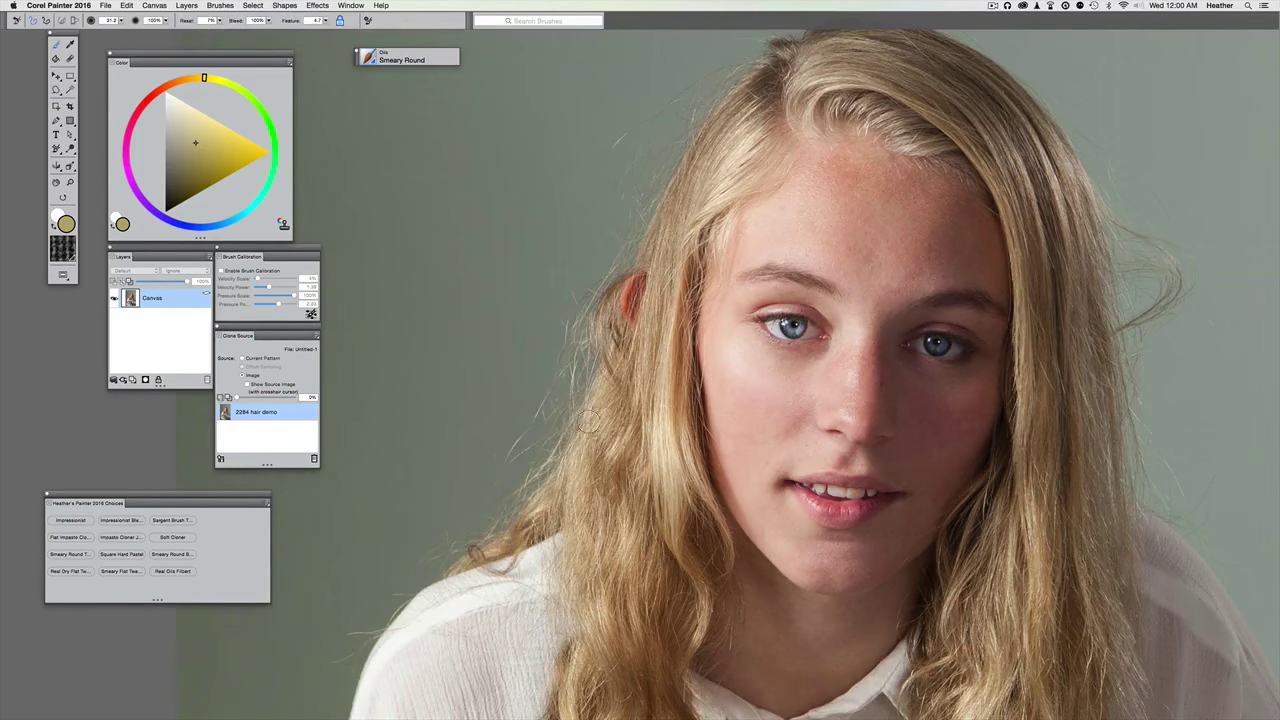
key("alt")
left_click_drag(582, 450, 620, 453)
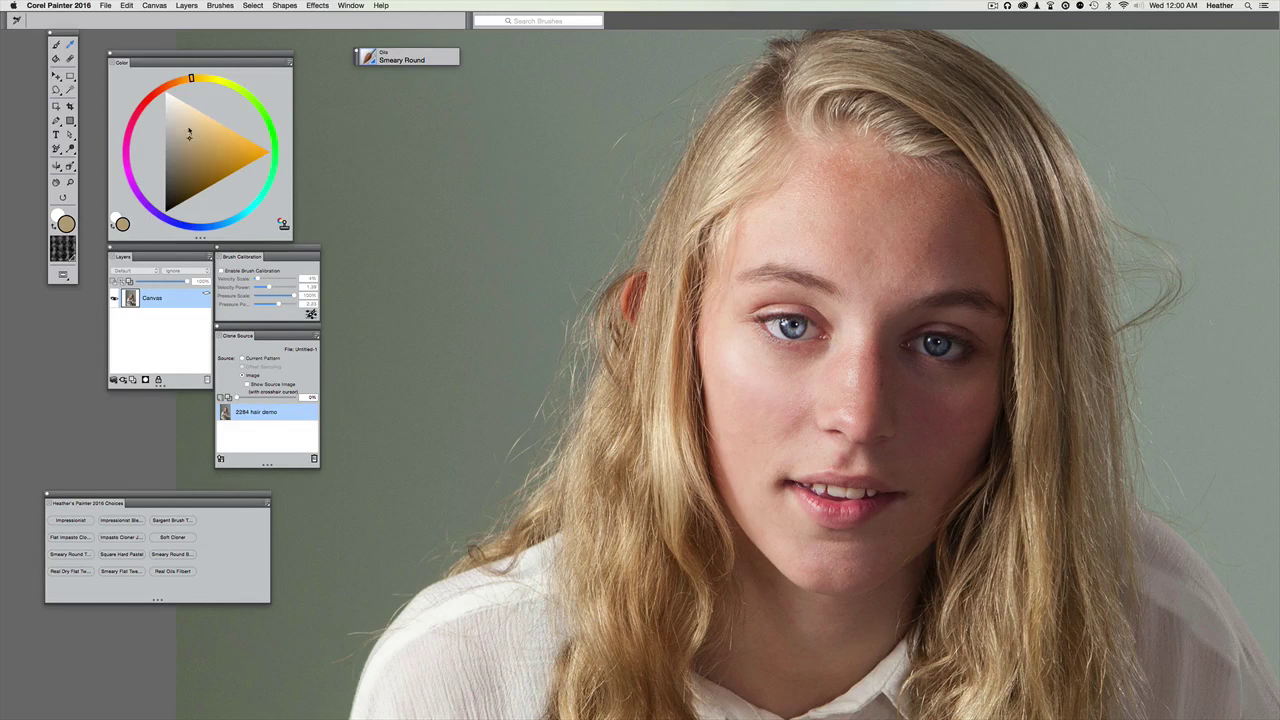
mouse_move(614, 429)
left_mouse_down()
mouse_move(640, 487)
mouse_move(672, 431)
mouse_move(620, 422)
mouse_move(620, 517)
mouse_move(627, 491)
left_mouse_up()
left_click(680, 455, "alt")
left_click_drag(615, 430, 675, 462)
mouse_move(1031, 346)
left_mouse_down()
mouse_move(1119, 385)
mouse_move(1060, 384)
left_mouse_up()
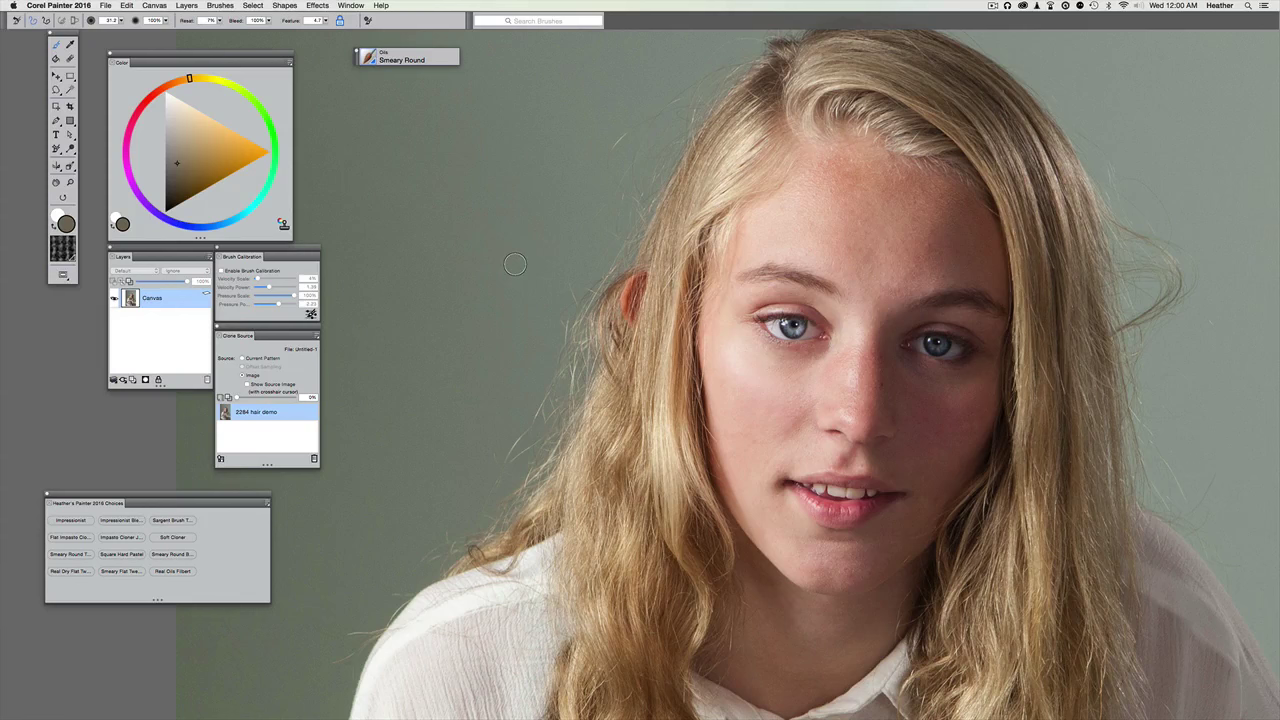
- Paint test strokes in the sampled brown across the background, hair and face, undoing each set
left_click_drag(566, 341, 614, 346)
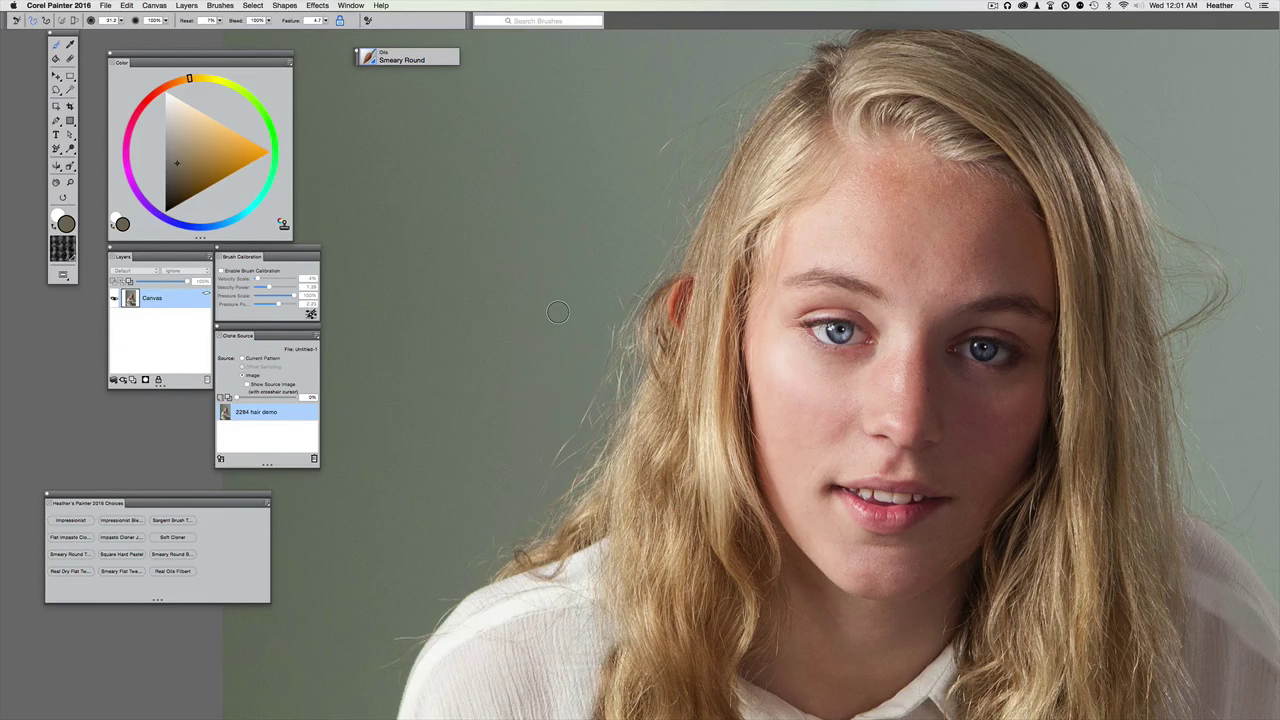
mouse_move(577, 280)
left_mouse_down()
mouse_move(543, 310)
mouse_move(563, 306)
mouse_move(686, 400)
mouse_move(730, 465)
left_mouse_up()
left_click_drag(784, 386, 595, 118)
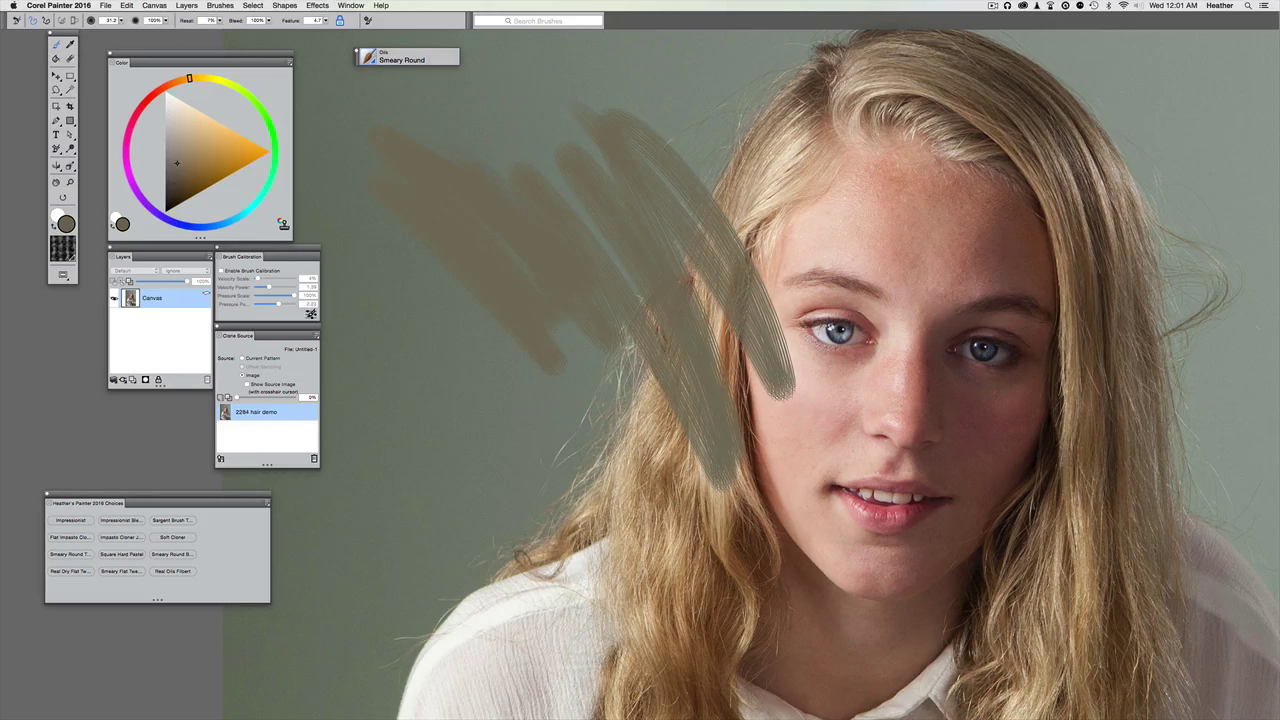
key("super+z")
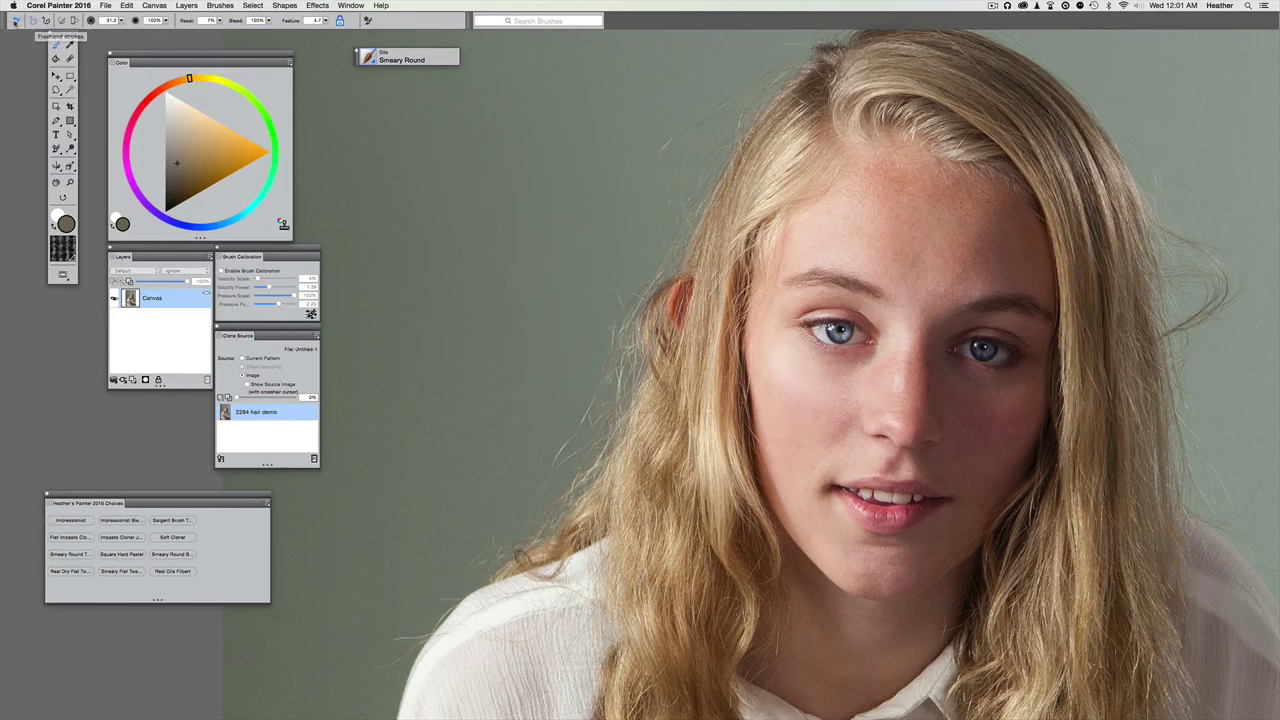
left_click_drag(497, 114, 572, 162)
mouse_move(735, 301)
left_mouse_down()
mouse_move(636, 323)
mouse_move(677, 243)
mouse_move(729, 194)
mouse_move(577, 70)
left_mouse_up()
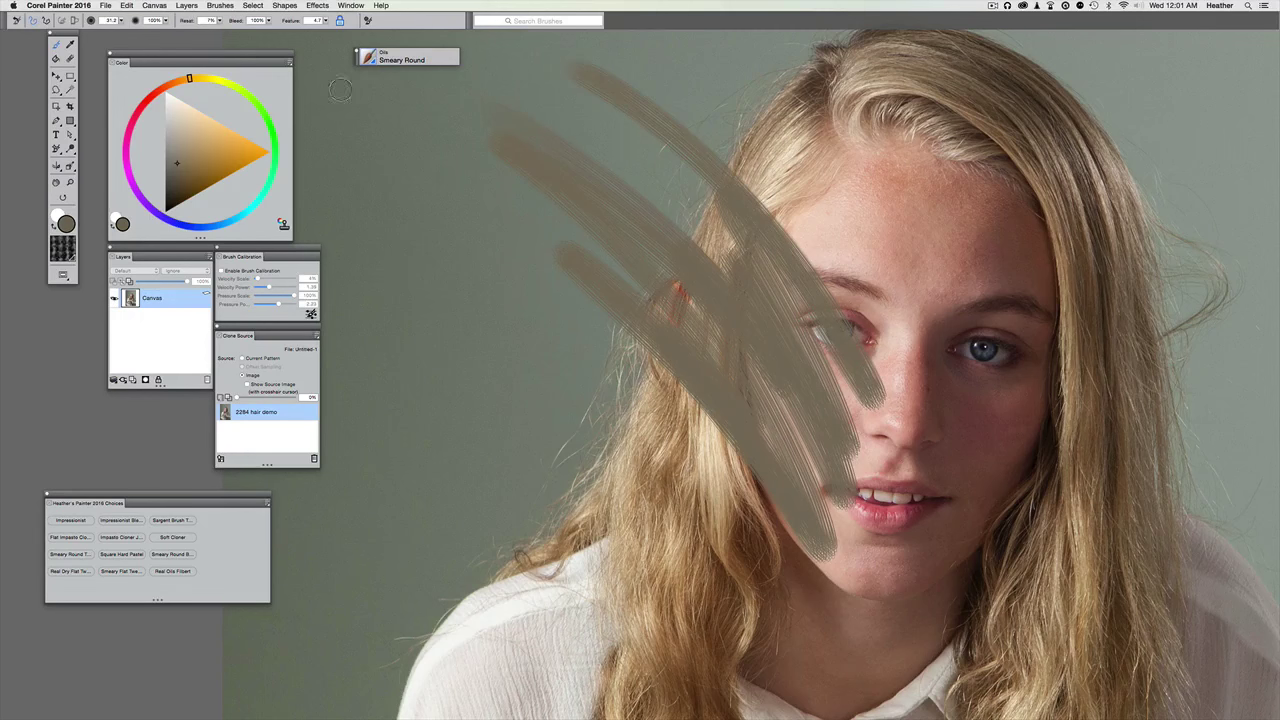
key("super+z")
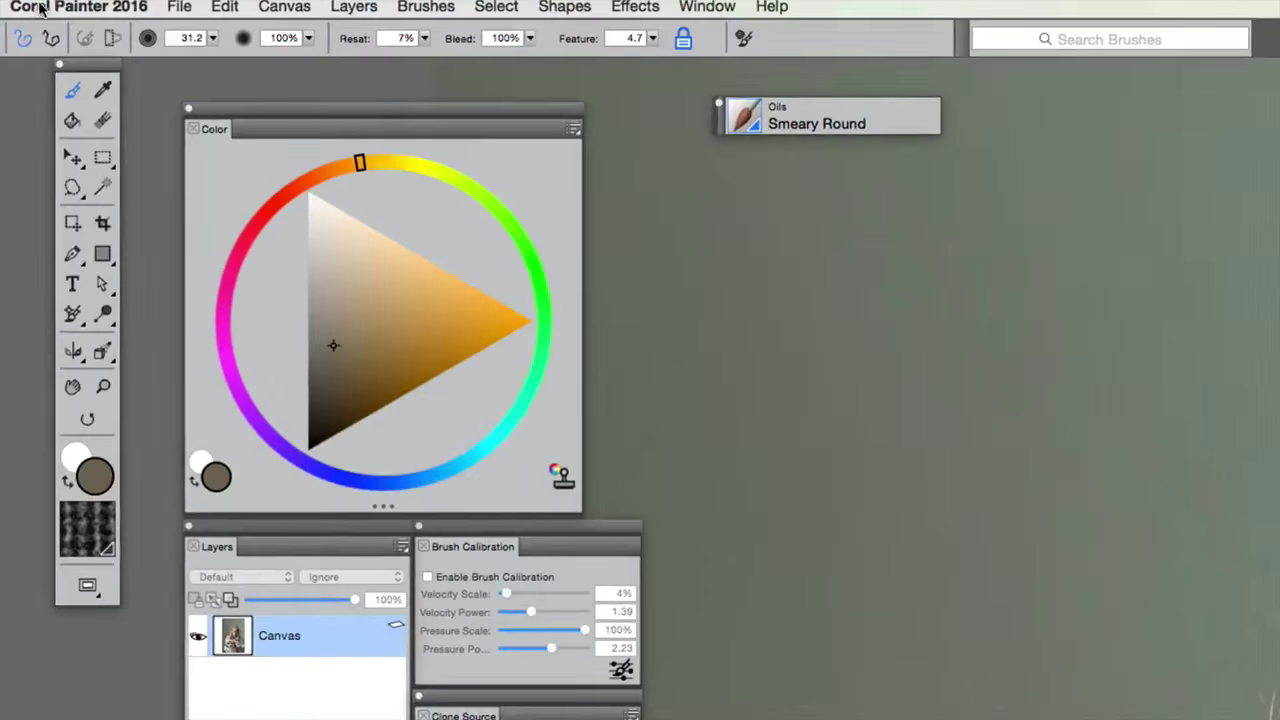
- Set the Smeary Round brush's opacity to 60% and its Resat to 20%
left_click(272, 39)
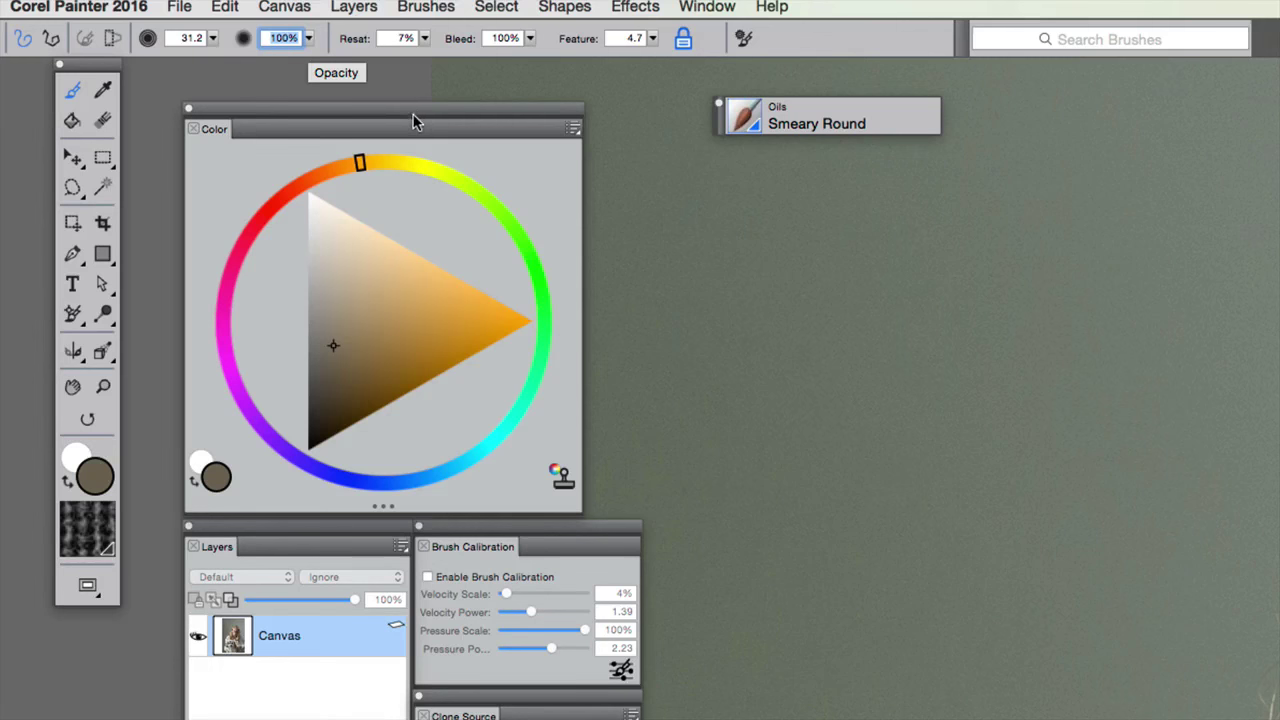
type("60")
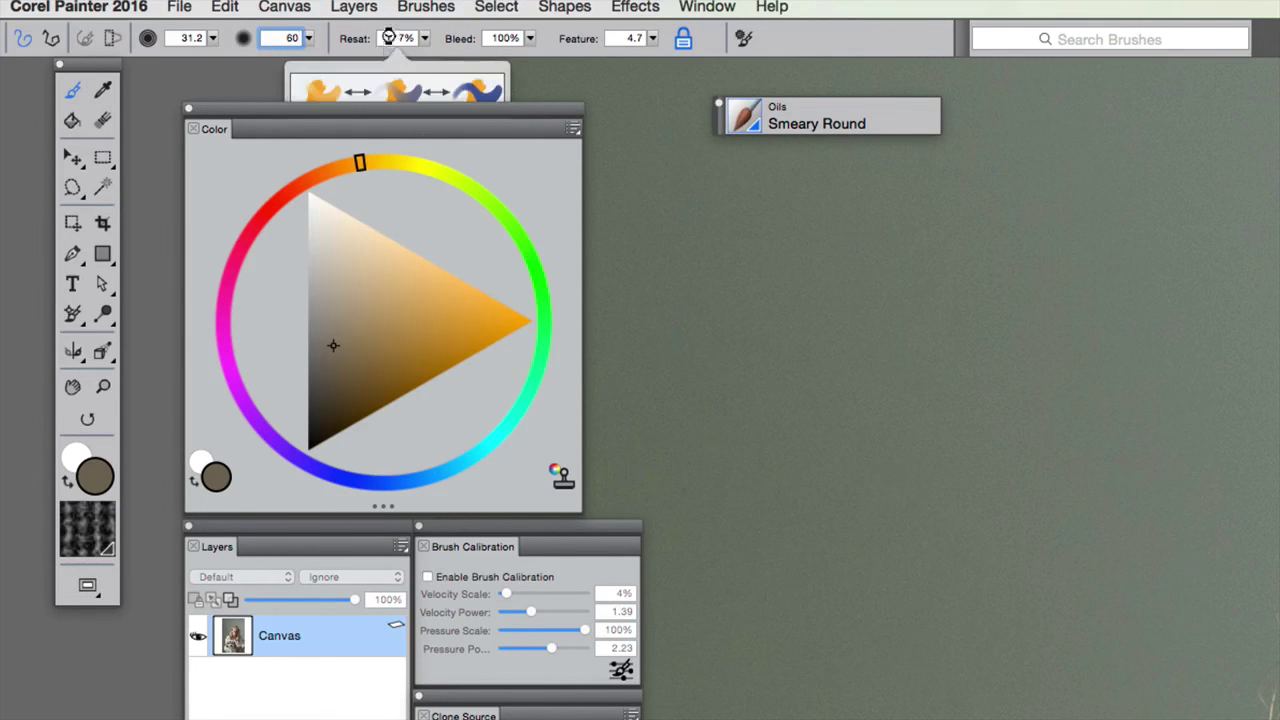
left_click(392, 38)
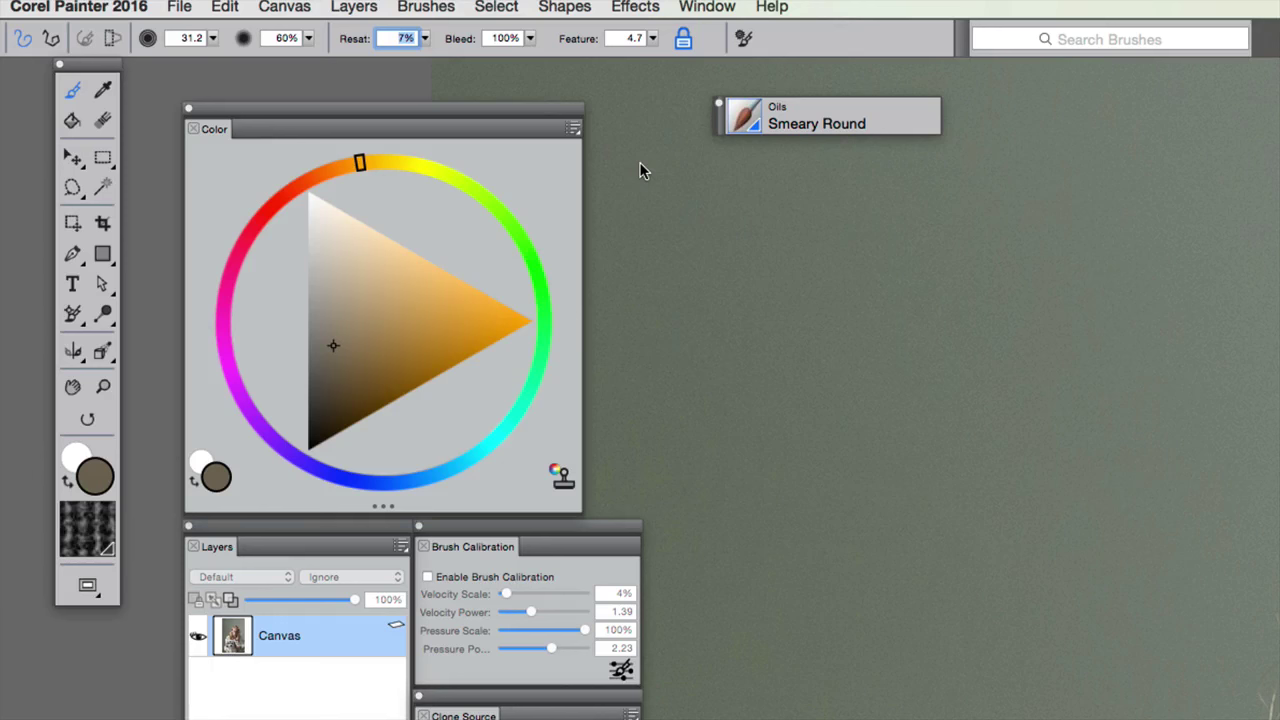
type("20")
- Try the brush at a Feature value of 4.0 with test strokes over the hair and face, and undo them
left_click(626, 40)
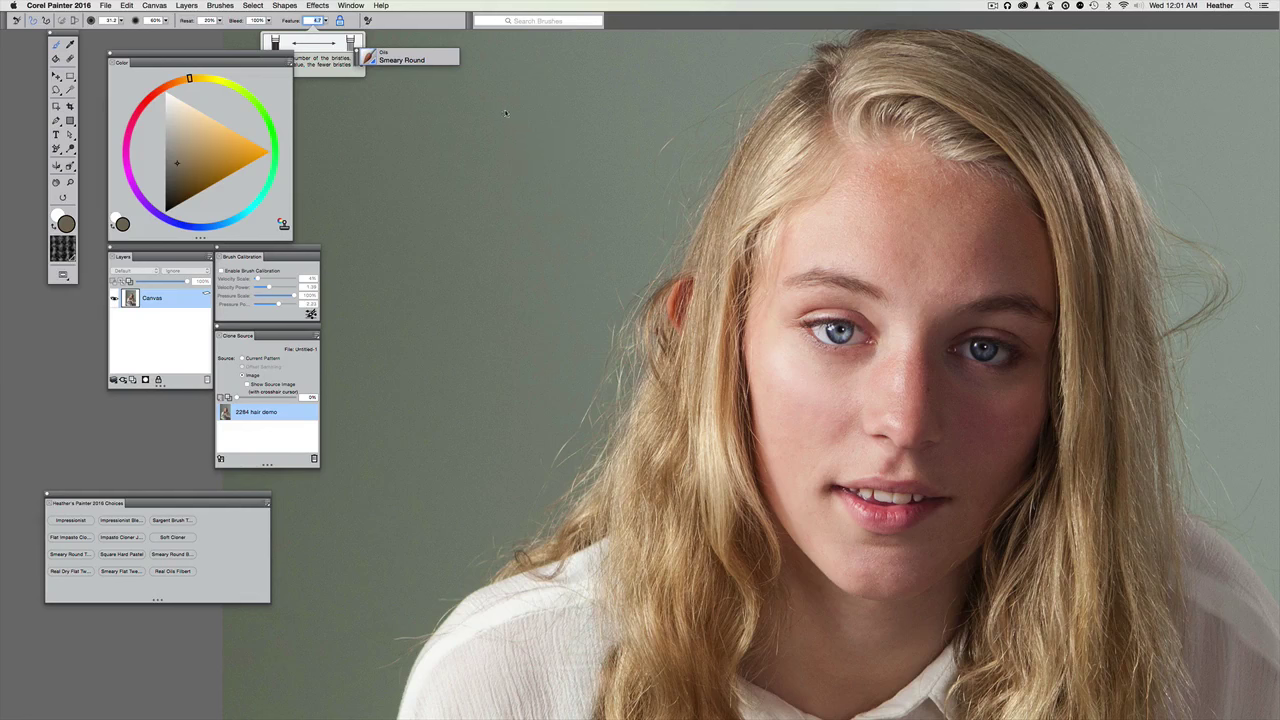
mouse_move(517, 145)
left_mouse_down()
mouse_move(608, 231)
mouse_move(763, 455)
mouse_move(803, 469)
mouse_move(763, 315)
left_mouse_up()
left_click_drag(628, 170, 825, 478)
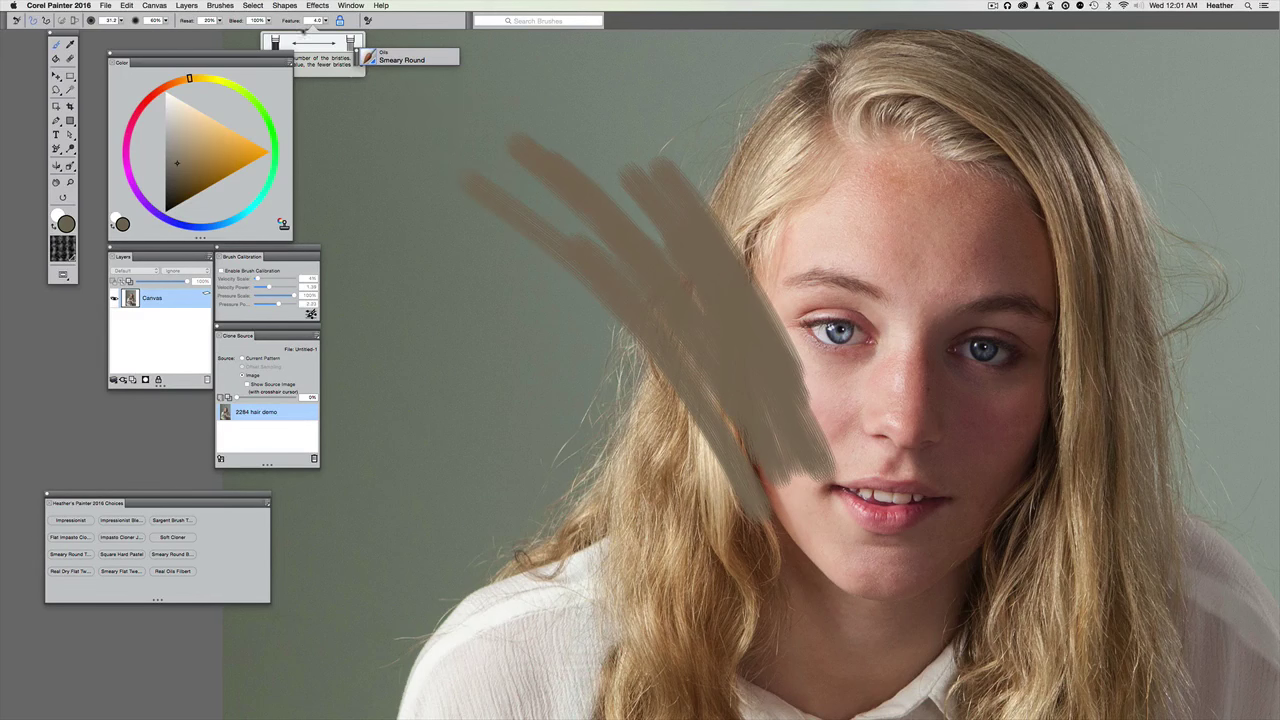
key("super+z")
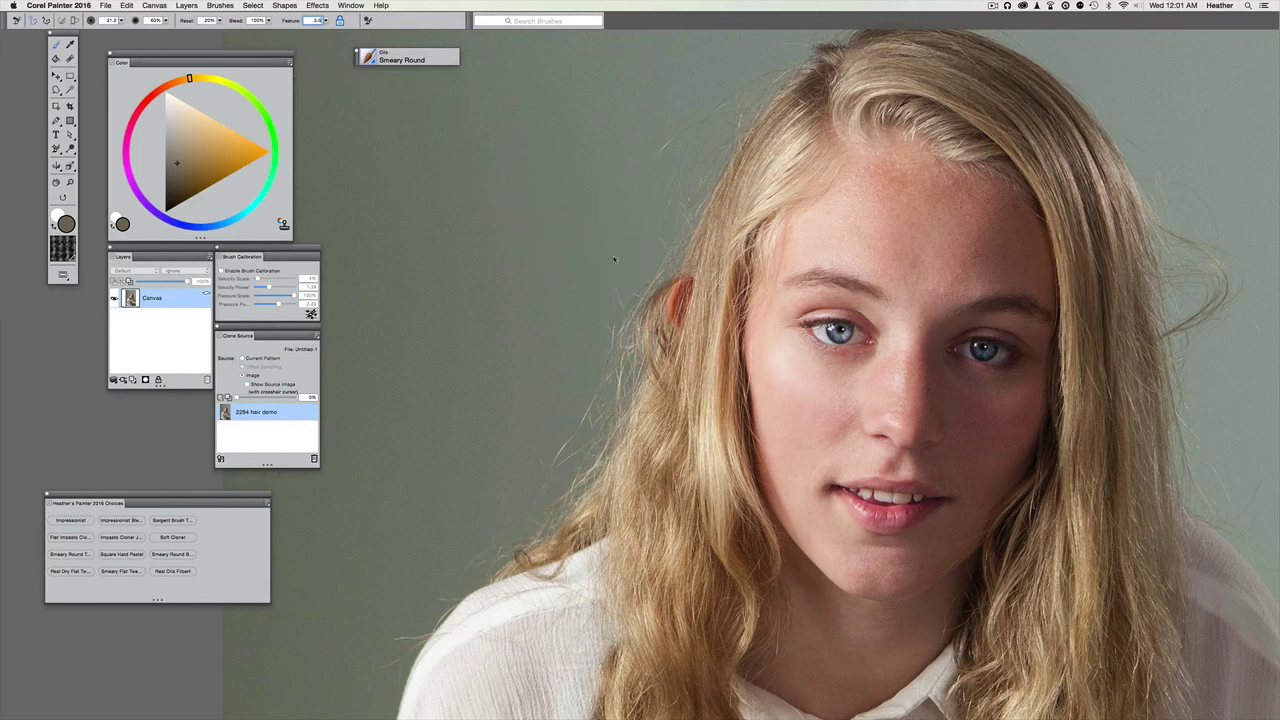
- Try a Feature value below 4.0 with several diagonal test strokes over the hair and cheek, and undo them
left_click_drag(576, 235, 774, 466)
left_click_drag(613, 241, 792, 468)
mouse_move(644, 230)
left_mouse_down()
mouse_move(714, 298)
mouse_move(805, 455)
left_mouse_up()
left_click_drag(683, 238, 827, 434)
left_click_drag(573, 134, 706, 244)
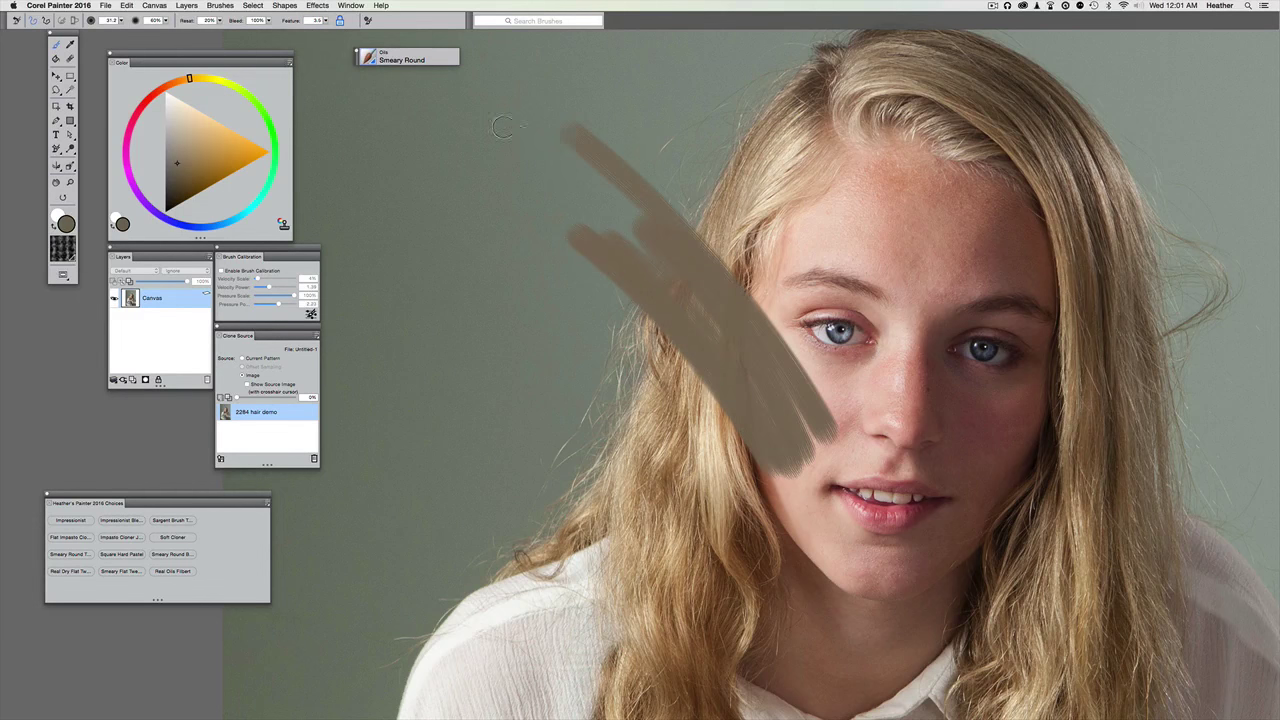
key("super+z")
- Compare Feature values of 3.0 and 3.2 using test strokes, keep 3.2, and undo the strokes
mouse_move(605, 168)
left_mouse_down()
mouse_move(818, 405)
mouse_move(815, 485)
mouse_move(510, 150)
left_mouse_up()
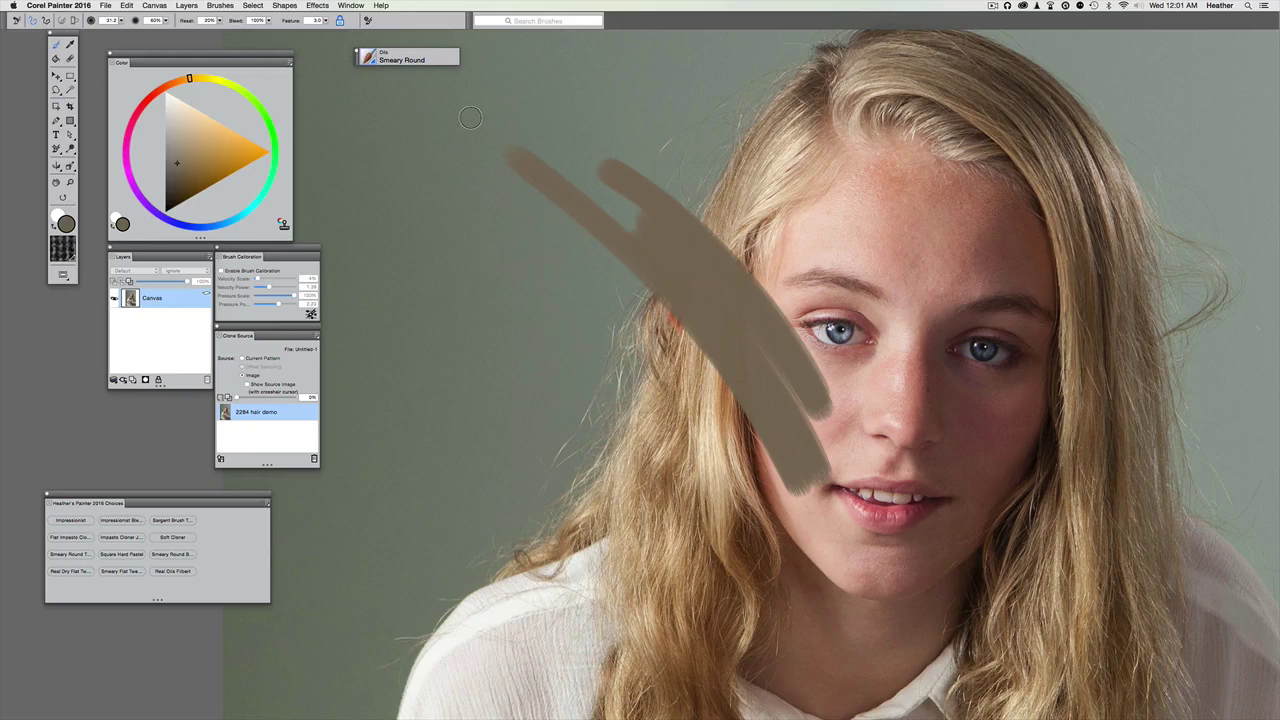
key("super+z")
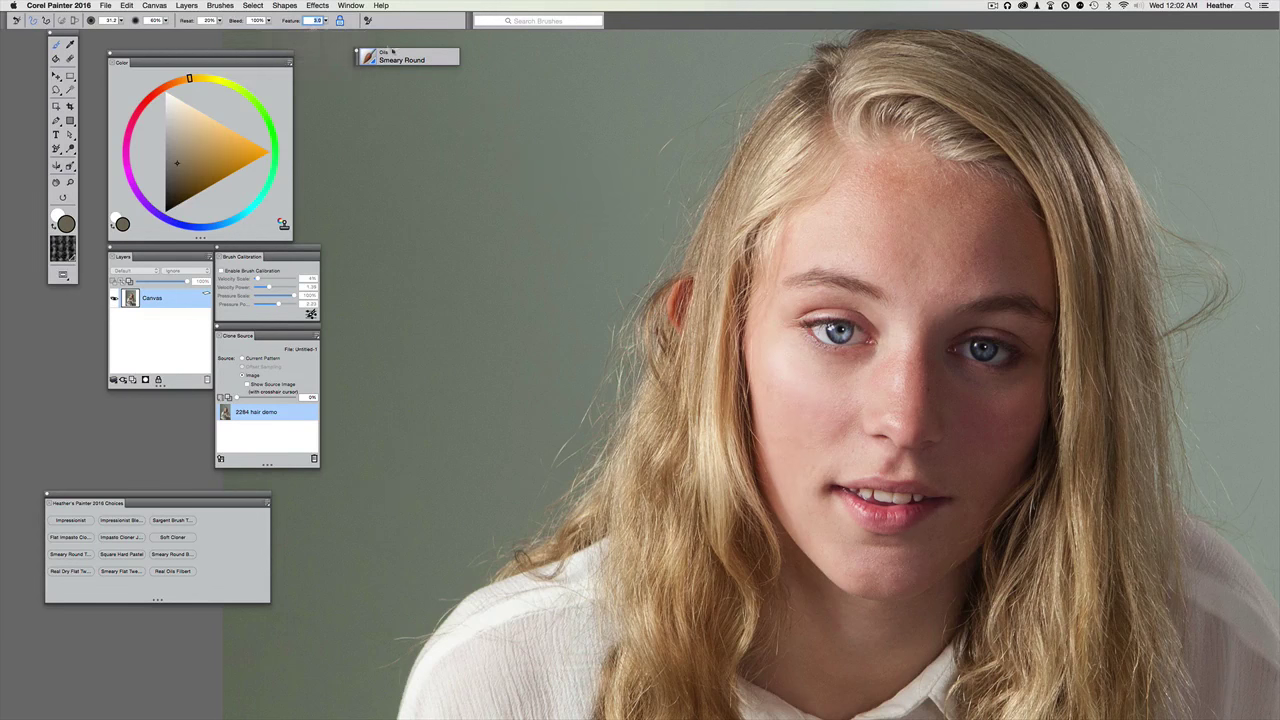
mouse_move(598, 195)
left_mouse_down()
mouse_move(825, 440)
mouse_move(815, 515)
mouse_move(700, 240)
mouse_move(524, 162)
left_mouse_up()
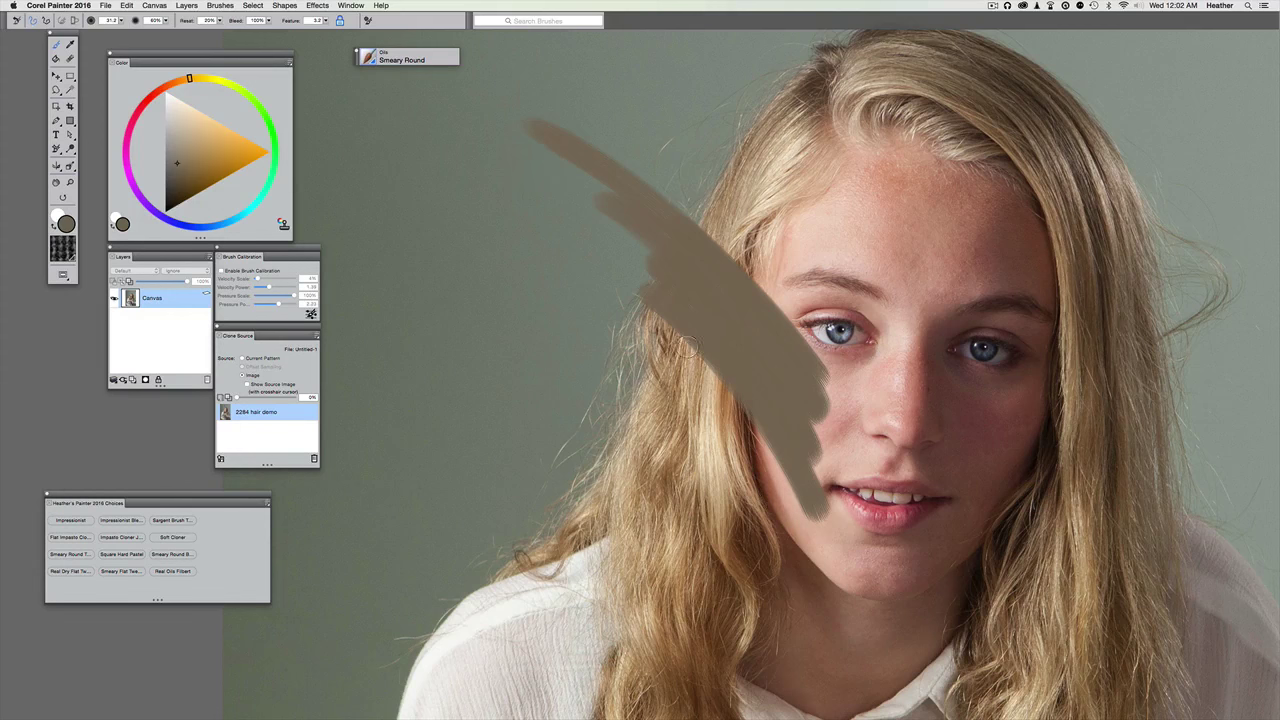
left_click_drag(584, 226, 634, 291)
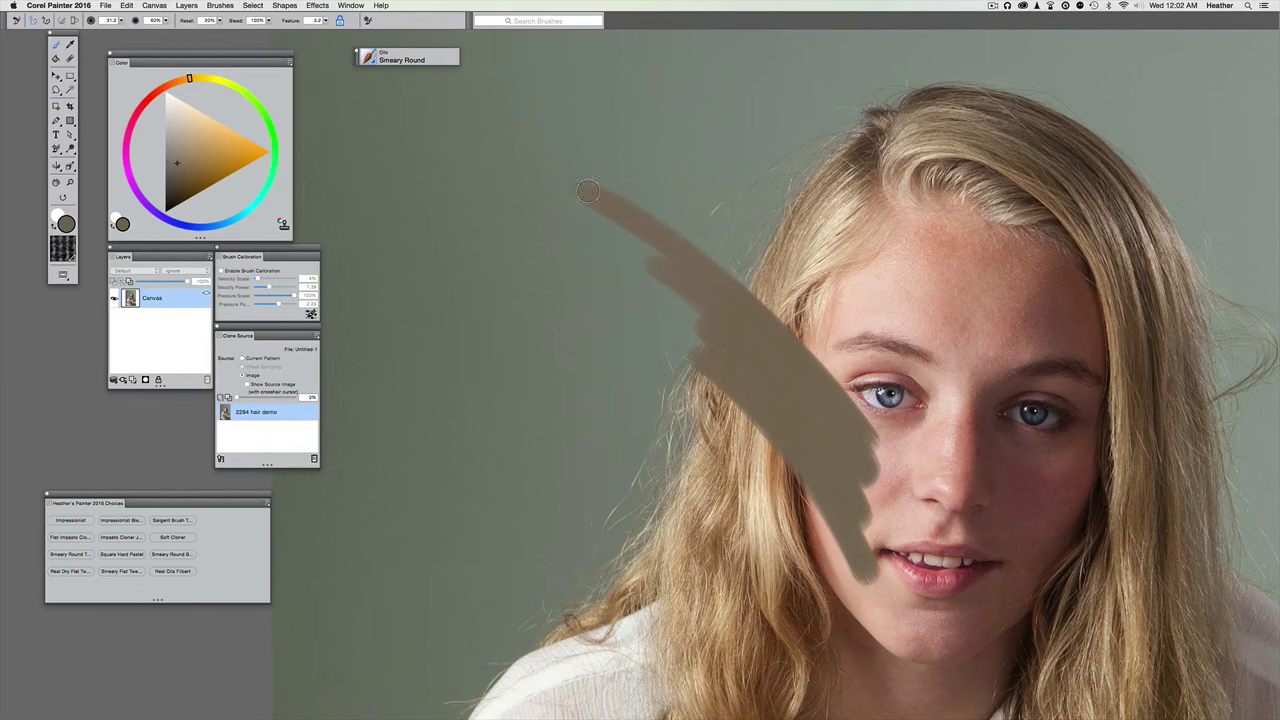
key("super+z")
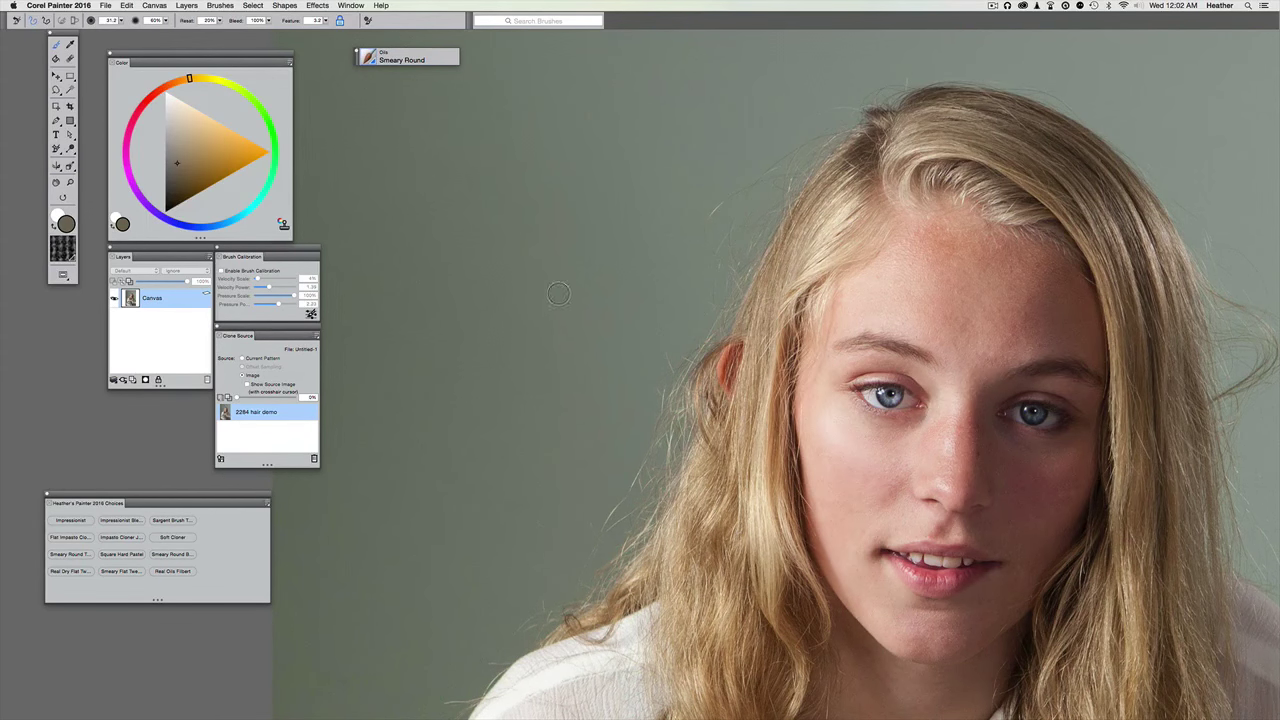
- Sample the dark brown near the hair parting and paint a wavy outline outside the hair, from crown down to shoulder
scroll(547, 364, "up", 2)
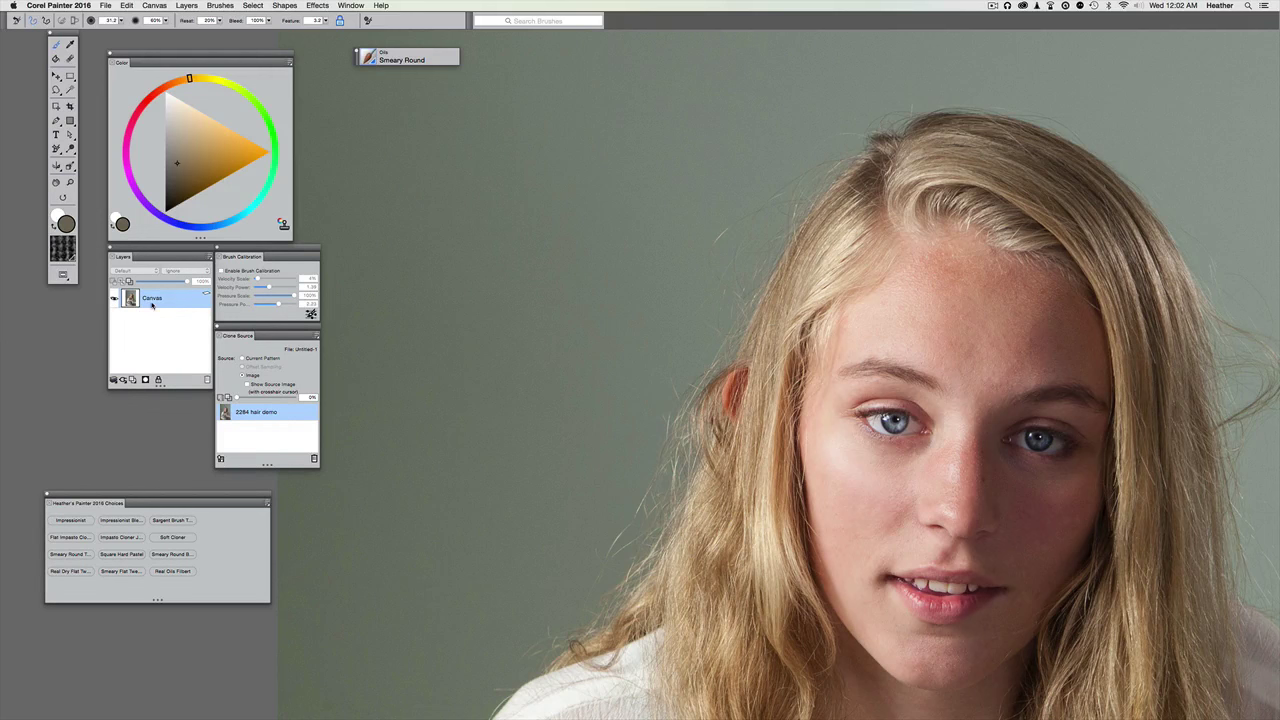
key("alt")
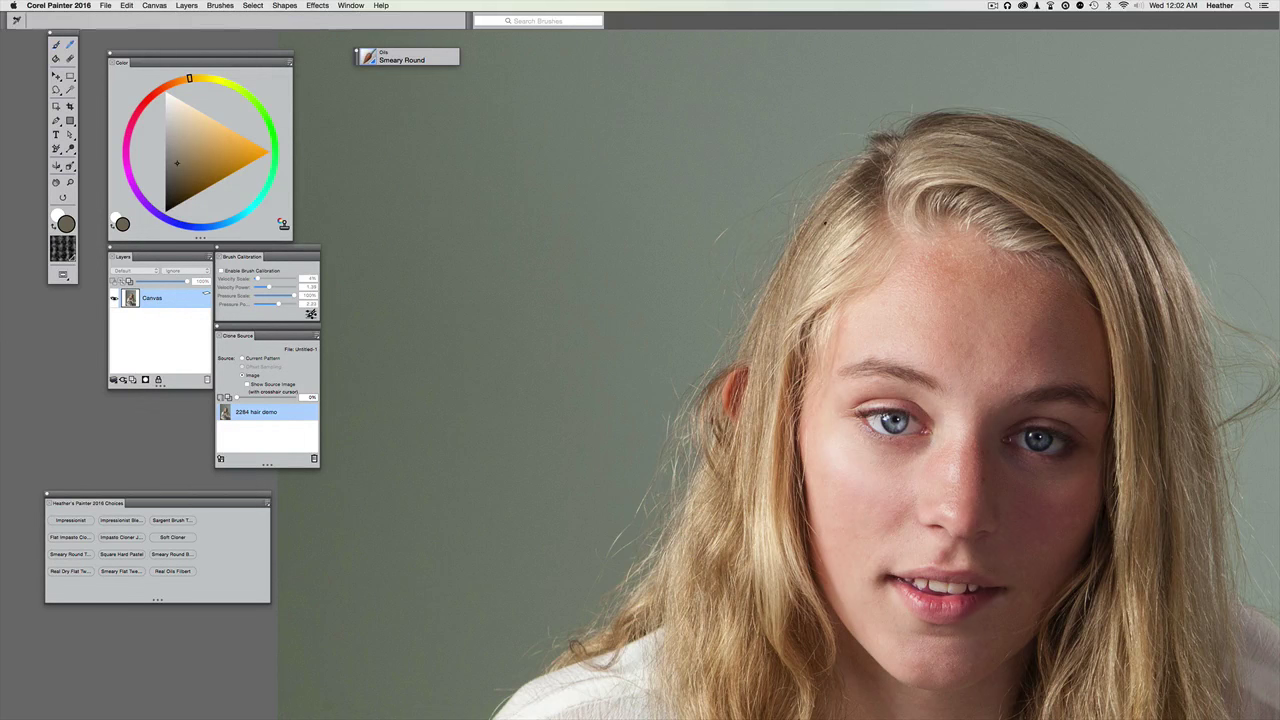
left_click(864, 172)
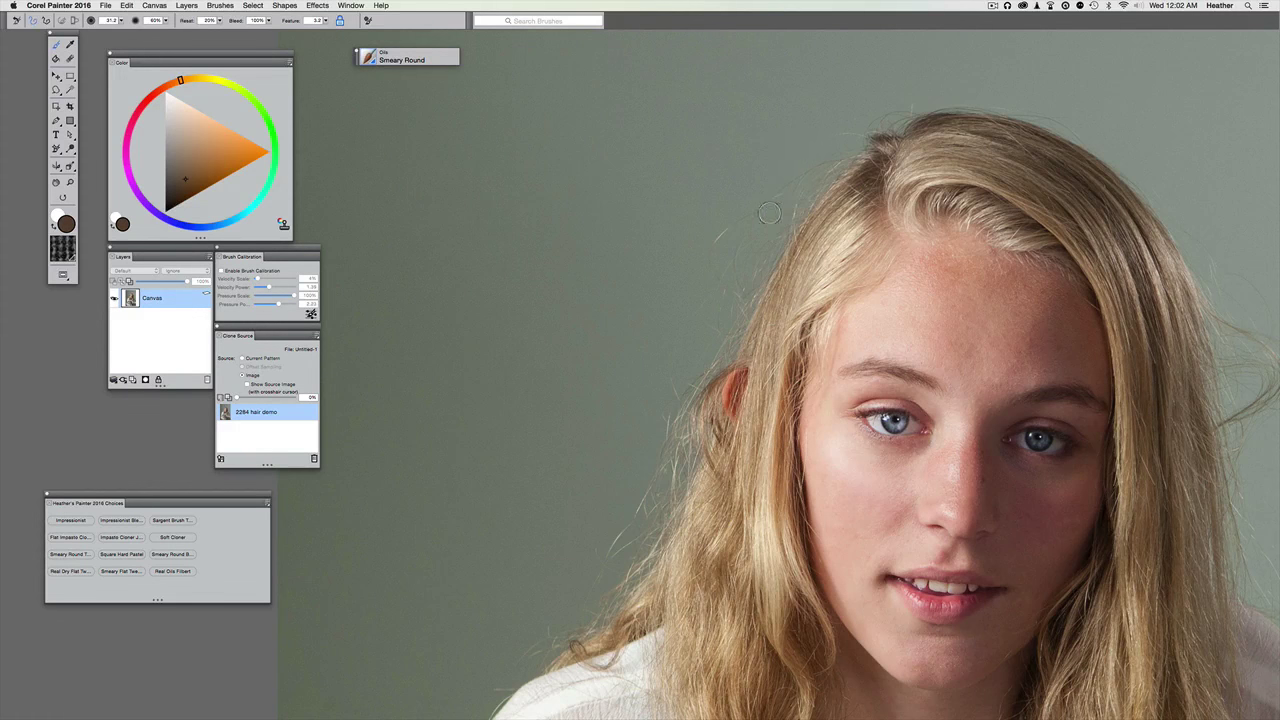
key("super+minus")
mouse_move(803, 211)
left_mouse_down()
mouse_move(724, 257)
mouse_move(650, 420)
mouse_move(523, 591)
left_mouse_up()
mouse_move(612, 480)
left_mouse_down()
mouse_move(530, 600)
mouse_move(498, 612)
left_mouse_up()
- Sample a medium brown from the hair and thicken the wavy outline from beside the crown down to the shoulder
left_click(704, 407, "alt")
left_click_drag(728, 296, 668, 384)
mouse_move(743, 252)
left_mouse_down()
mouse_move(680, 338)
mouse_move(652, 448)
mouse_move(537, 614)
left_mouse_up()
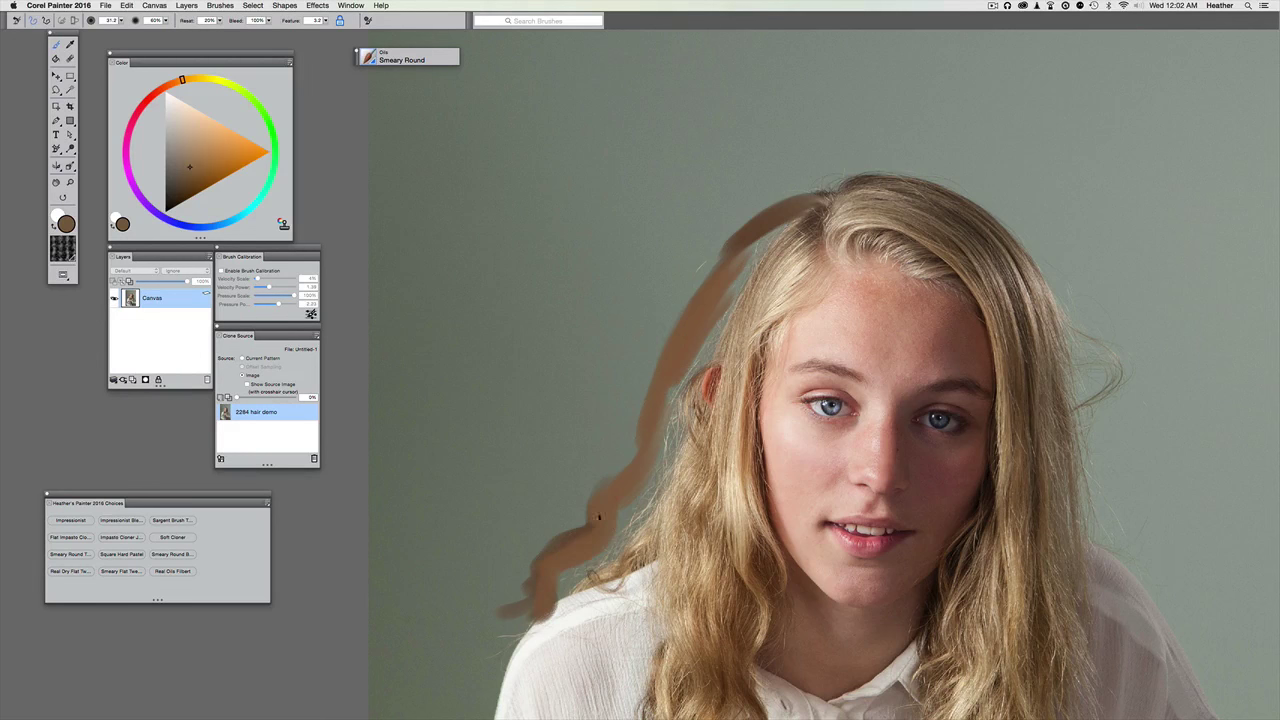
- Extend the lower end of the wavy brown outline down along the shoulder edge
mouse_move(610, 519)
left_mouse_down()
mouse_move(491, 651)
mouse_move(540, 564)
mouse_move(532, 612)
mouse_move(481, 662)
left_mouse_up()
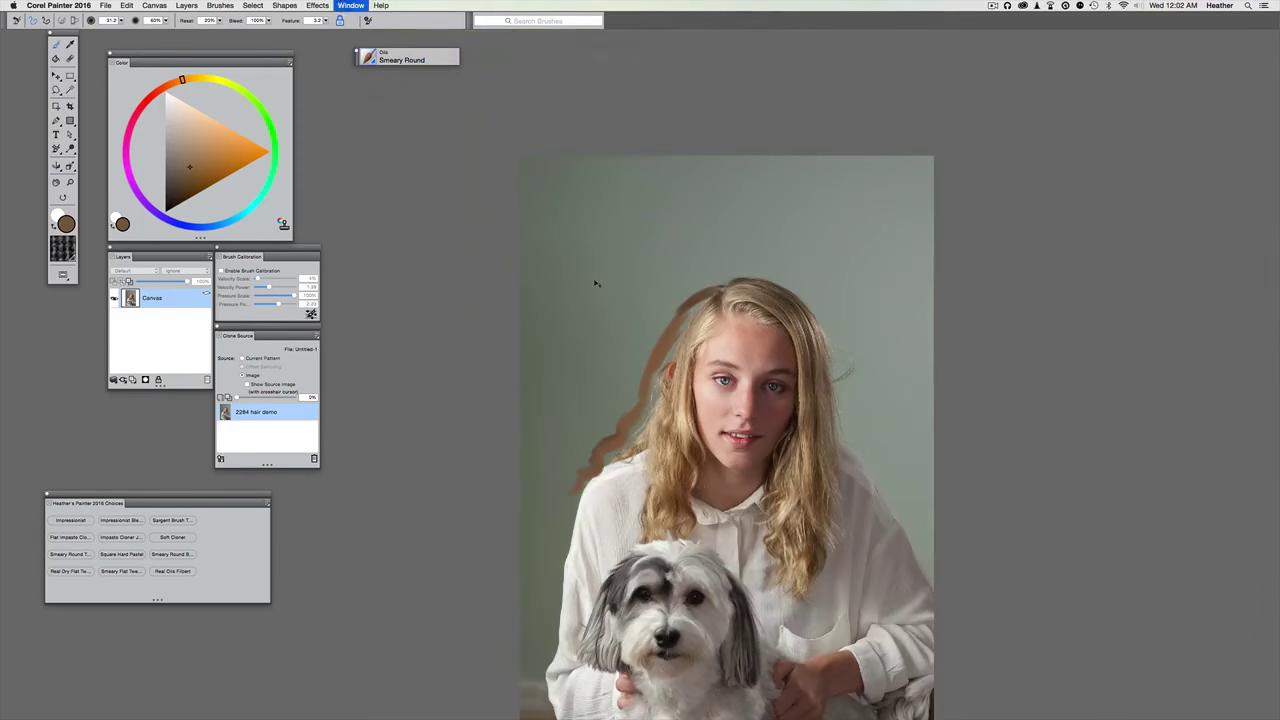
key("super+plus")
key("super+plus")
key("super+plus")
key("super+plus")
key("super+plus")
key("super+plus")
key("super+plus")
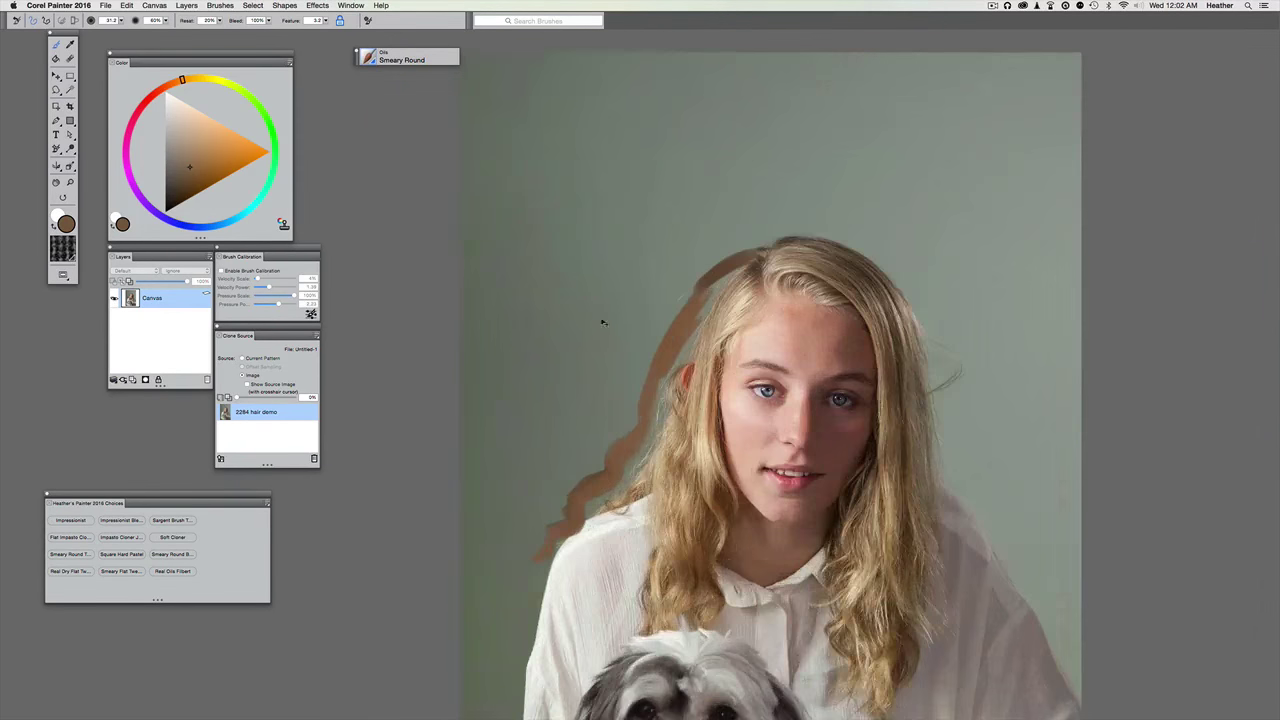
left_click_drag(643, 436, 651, 404)
- Sample a lighter brown from the hair, paint strands inside the outline beside the ear, and sample a darker brown
key("alt")
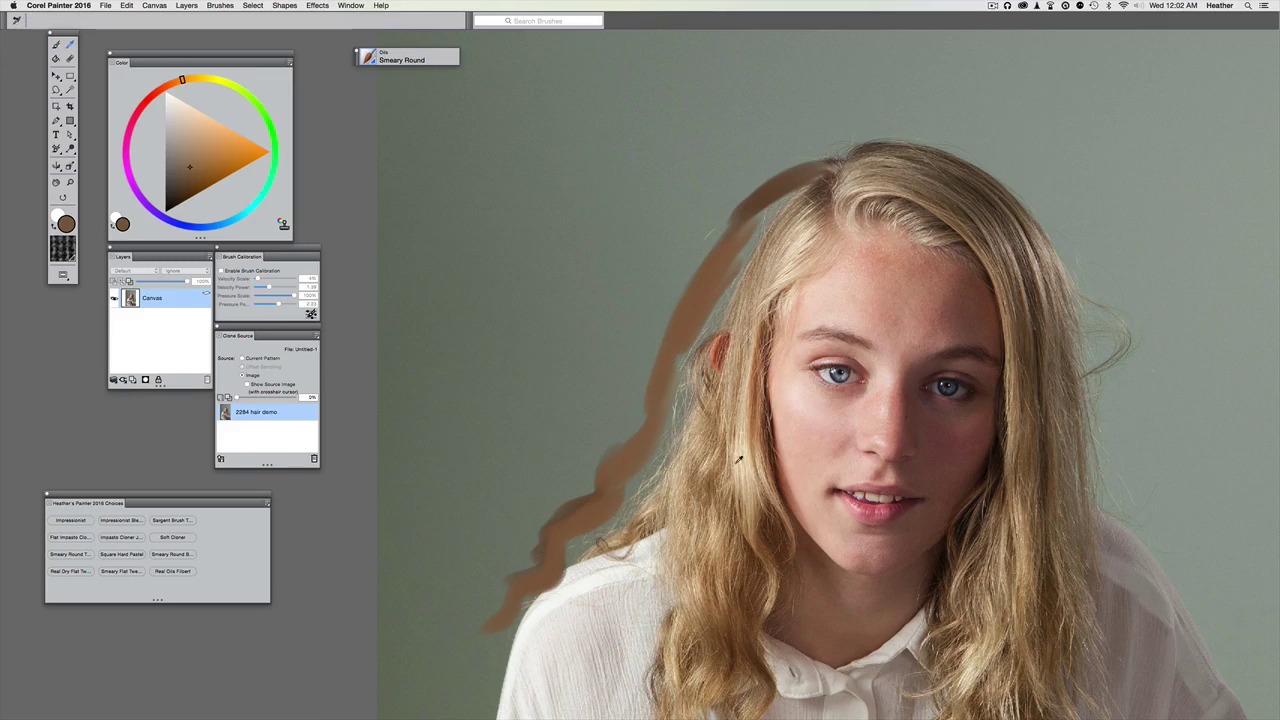
left_click(700, 325)
key("b")
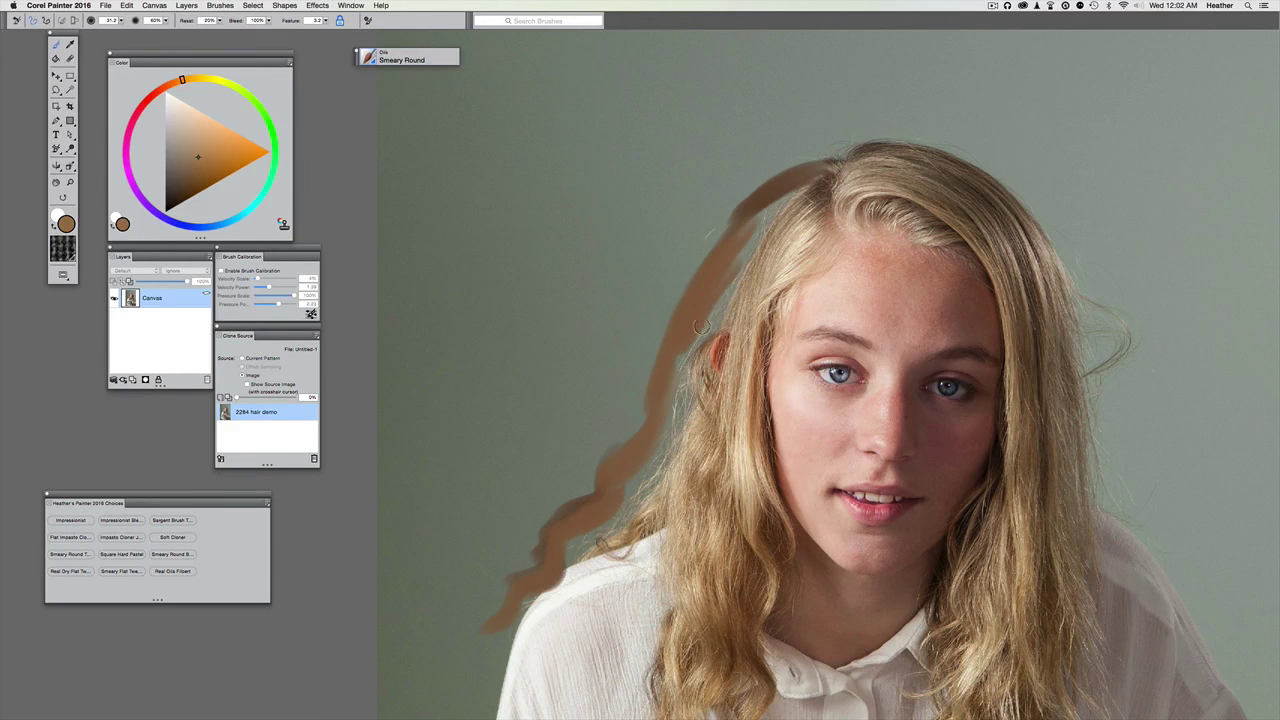
key("d")
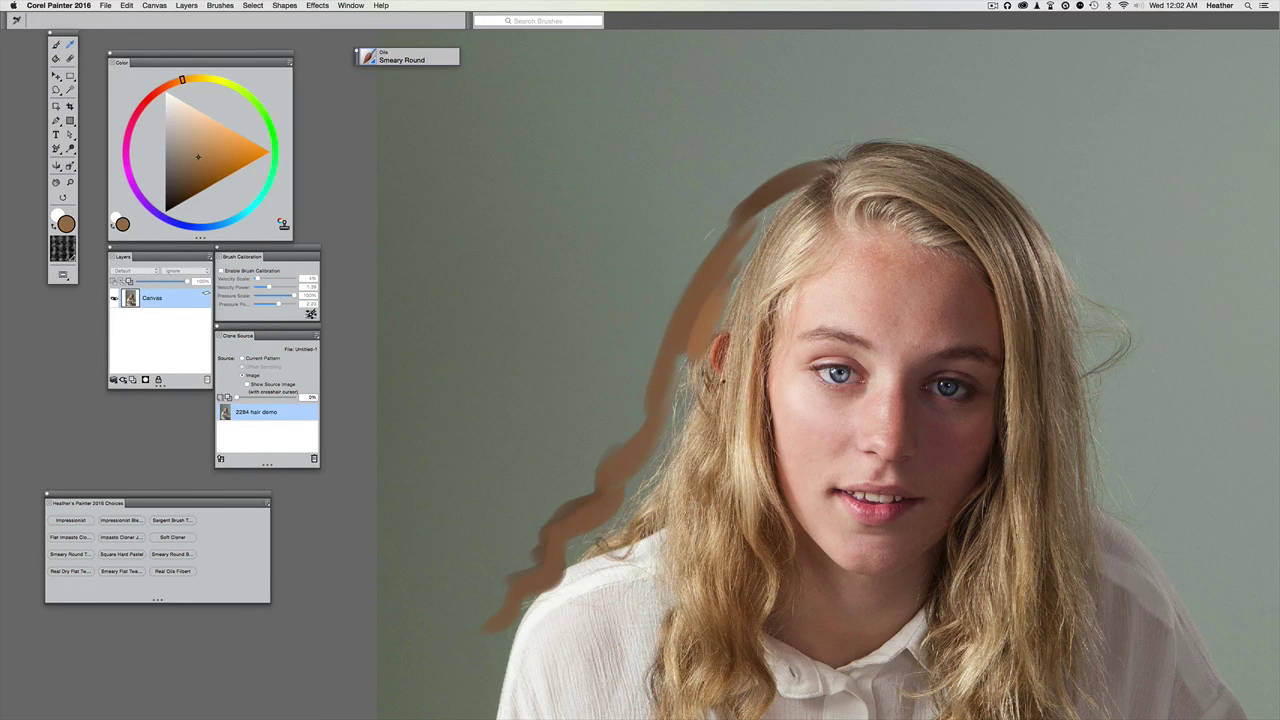
left_click(715, 378)
key("b")
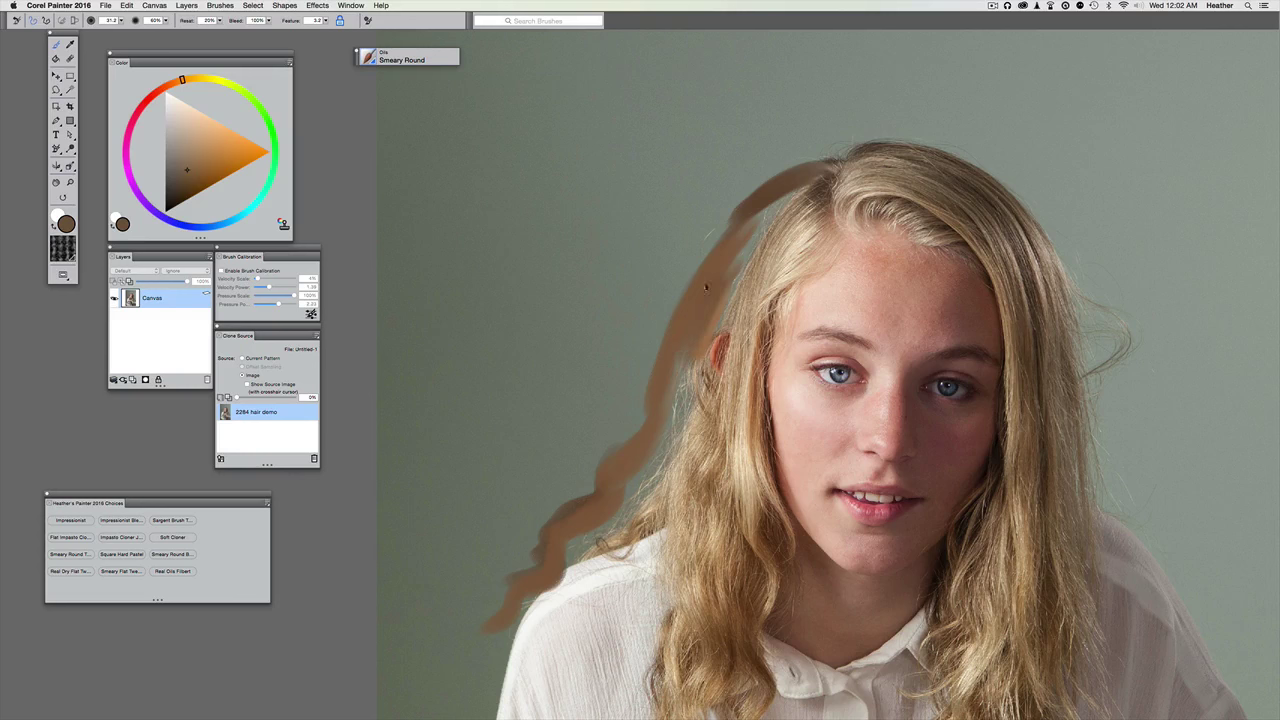
- Sample golden and darker browns from the hair below the ear and paint strands into the gap beside the outline
key("d")
left_click(700, 475)
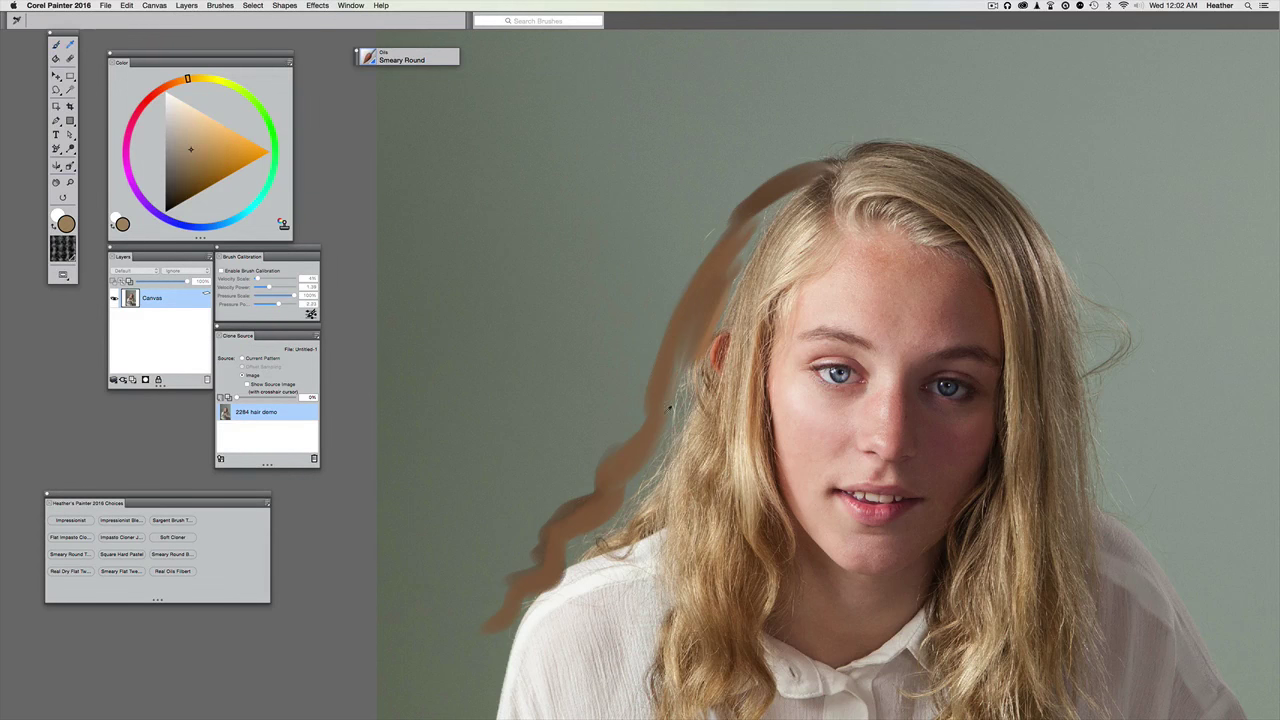
left_click(711, 476)
key("b")
left_click_drag(694, 394, 667, 438)
left_click_drag(685, 360, 653, 430)
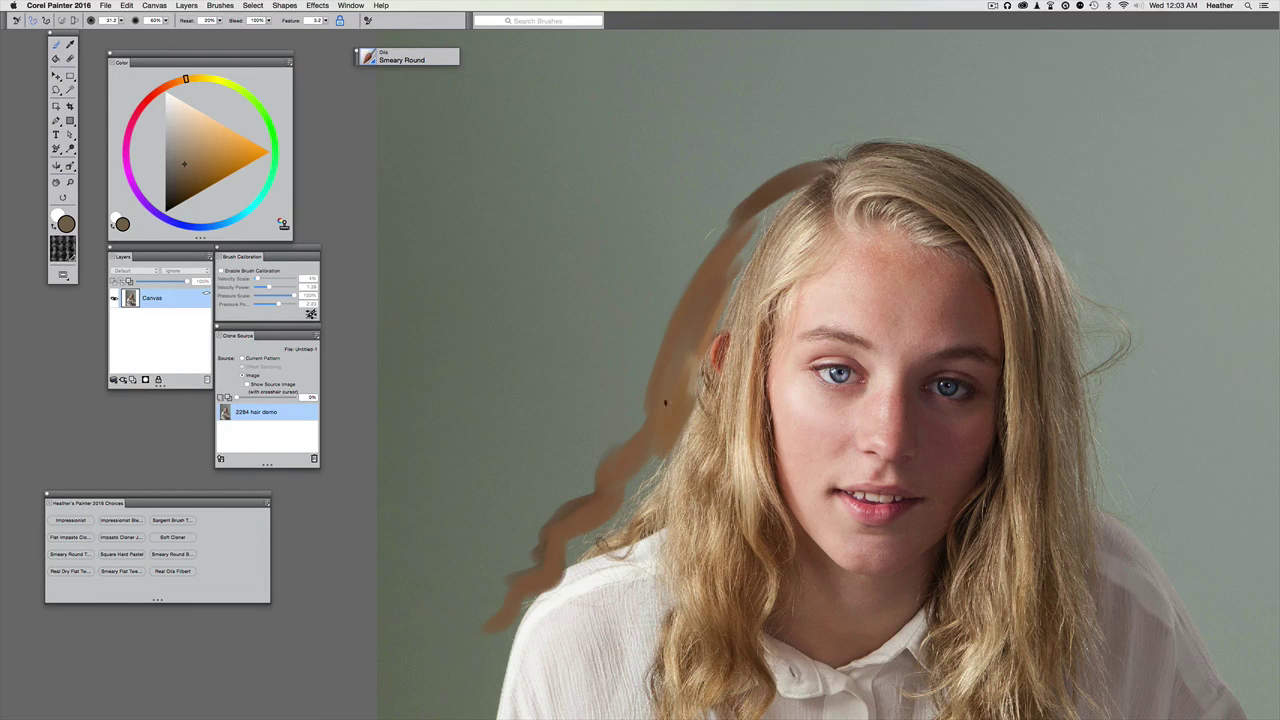
- Fill the remaining gap between the painted outline and the original hair, from the shoulder up to the crown
left_click_drag(648, 458, 571, 565)
mouse_move(690, 397)
left_mouse_down()
mouse_move(761, 212)
mouse_move(802, 179)
mouse_move(747, 238)
mouse_move(818, 172)
left_mouse_up()
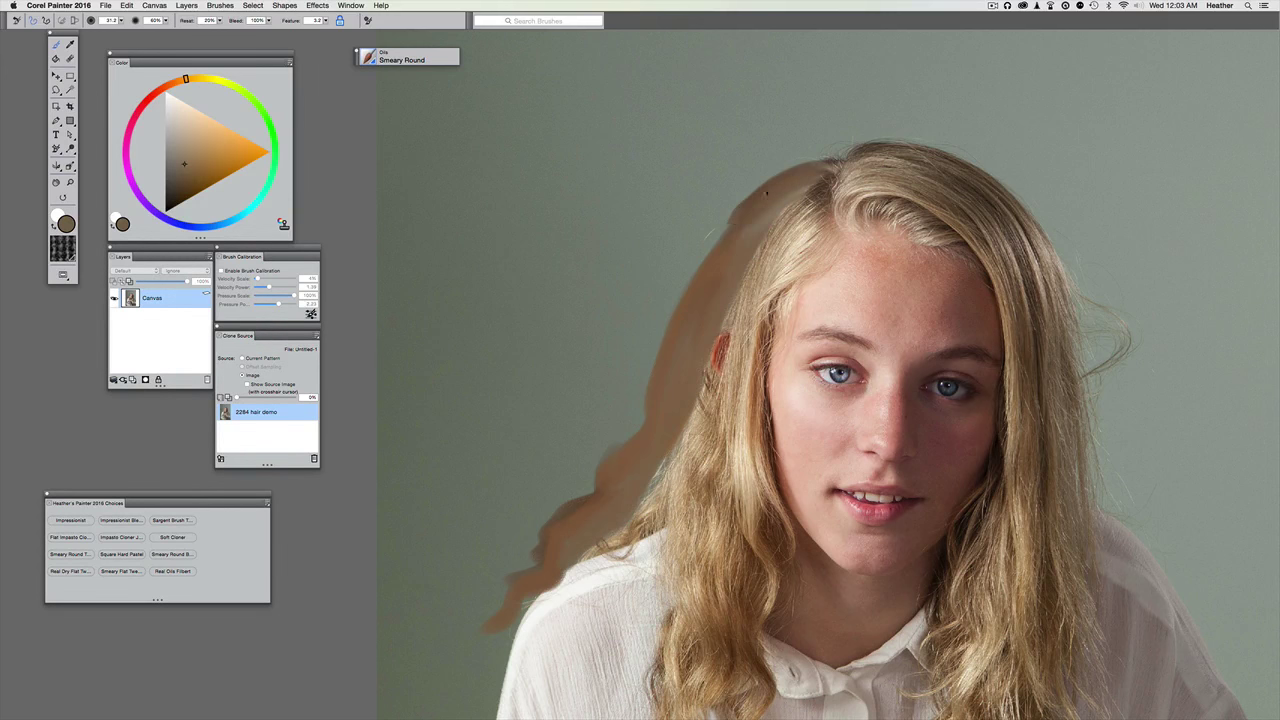
mouse_move(746, 207)
left_mouse_down()
mouse_move(692, 289)
mouse_move(641, 424)
mouse_move(720, 245)
mouse_move(644, 443)
mouse_move(611, 458)
mouse_move(610, 411)
left_mouse_up()
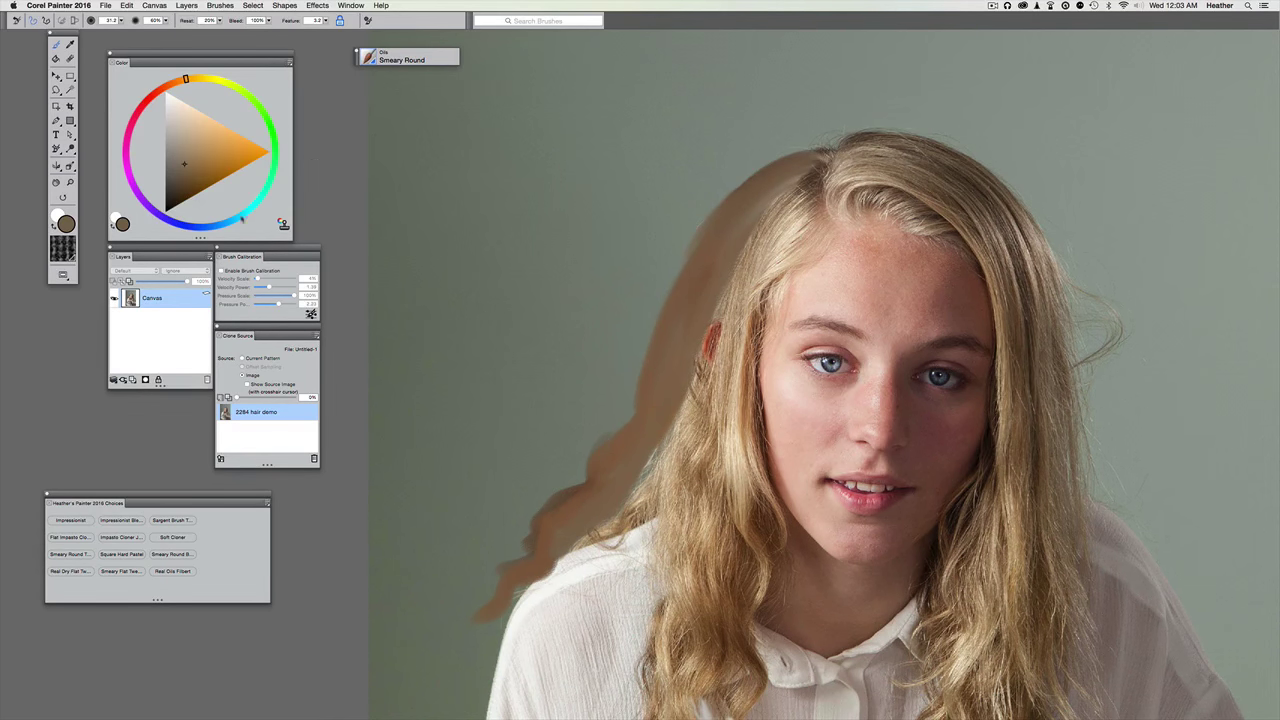
- Turn on Clone Color and brush long strands from the hair parting down past the ear
left_click(281, 224)
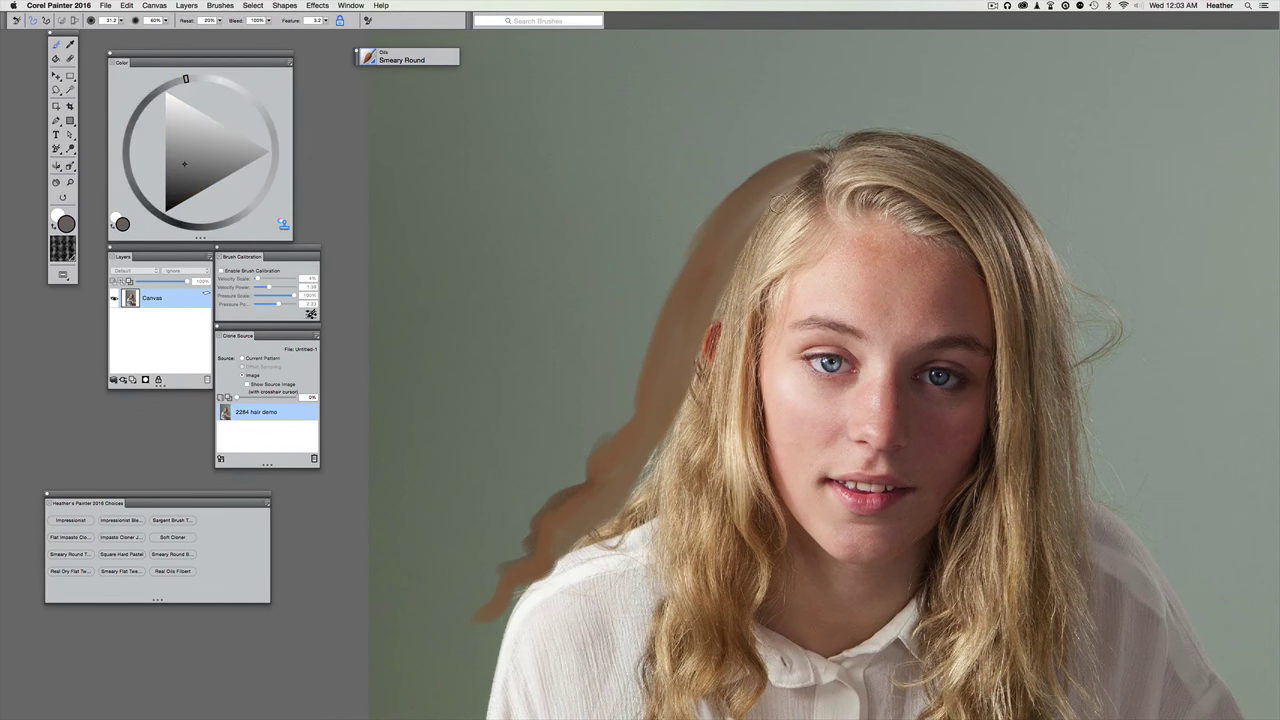
mouse_move(808, 192)
left_mouse_down()
mouse_move(761, 222)
mouse_move(738, 291)
mouse_move(784, 224)
mouse_move(745, 288)
left_mouse_up()
mouse_move(810, 210)
left_mouse_down()
mouse_move(770, 270)
mouse_move(800, 222)
mouse_move(787, 235)
mouse_move(757, 199)
mouse_move(698, 283)
mouse_move(695, 369)
left_mouse_up()
left_click_drag(722, 258, 698, 394)
mouse_move(728, 234)
left_mouse_down()
mouse_move(694, 298)
mouse_move(688, 464)
left_mouse_up()
- Clone-paint the outer locks from below the ear down over the shirt, following the waves of the hair
left_click_drag(680, 344, 639, 439)
left_click_drag(668, 392, 646, 454)
mouse_move(670, 404)
left_mouse_down()
mouse_move(656, 451)
mouse_move(662, 438)
left_mouse_up()
mouse_move(669, 363)
left_mouse_down()
mouse_move(641, 468)
mouse_move(649, 512)
left_mouse_up()
left_click_drag(669, 443, 656, 540)
left_click_drag(680, 477, 666, 575)
left_click_drag(682, 460, 679, 622)
left_click_drag(680, 484, 681, 556)
left_click_drag(639, 441, 613, 392)
- Clone-paint the lower wavy locks down to the hair ends above the dog, reducing the brush size to 22.4
key("super+plus")
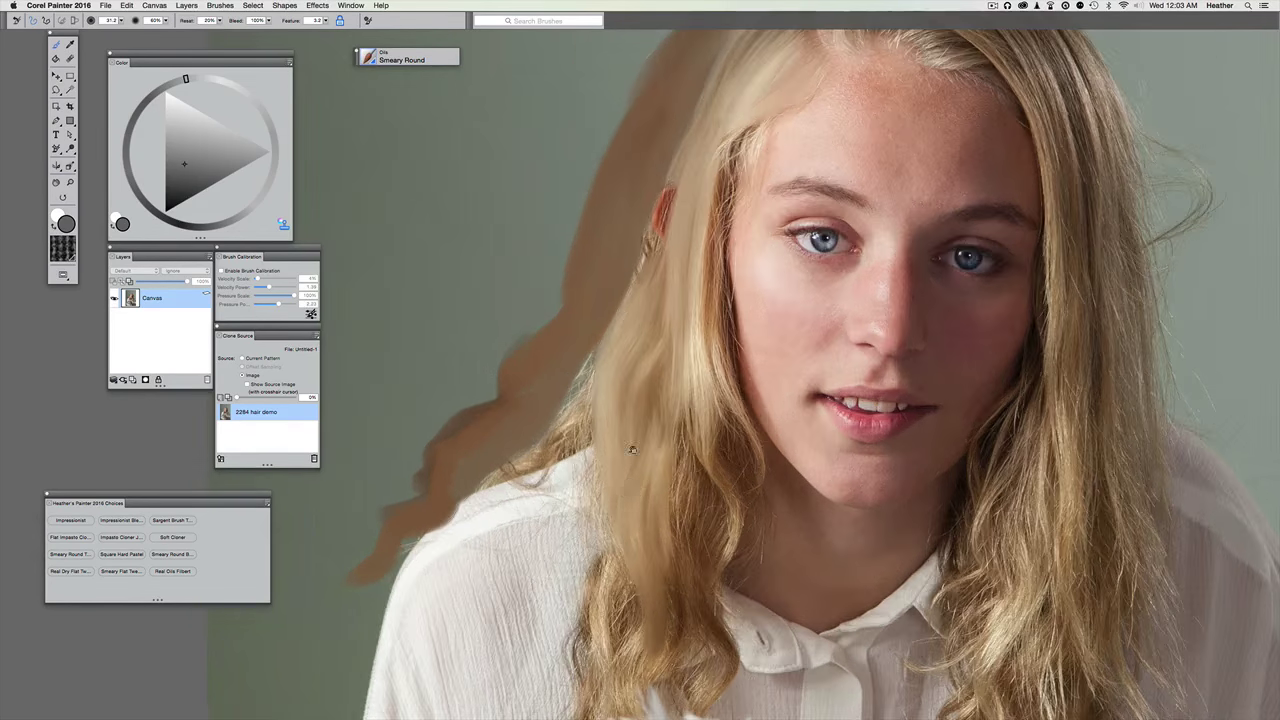
left_click_drag(677, 512, 665, 372)
left_click_drag(674, 294, 665, 436)
left_click_drag(671, 260, 668, 480)
left_click_drag(599, 414, 608, 424)
left_click_drag(593, 503, 592, 510)
mouse_move(604, 417)
left_mouse_down()
mouse_move(593, 512)
mouse_move(601, 502)
left_mouse_up()
left_click_drag(619, 457, 617, 498)
left_click_drag(608, 409, 620, 509)
left_click_drag(626, 451, 600, 556)
mouse_move(624, 506)
left_mouse_down()
mouse_move(611, 577)
mouse_move(643, 493)
mouse_move(600, 574)
mouse_move(586, 517)
mouse_move(589, 551)
mouse_move(595, 504)
mouse_move(581, 589)
mouse_move(572, 491)
mouse_move(582, 421)
mouse_move(613, 377)
mouse_move(601, 410)
mouse_move(596, 395)
mouse_move(599, 436)
mouse_move(608, 372)
mouse_move(637, 493)
left_mouse_up()
mouse_move(630, 414)
left_mouse_down()
mouse_move(631, 336)
mouse_move(606, 361)
mouse_move(599, 428)
mouse_move(608, 362)
mouse_move(591, 425)
left_mouse_up()
left_click_drag(676, 364, 673, 400)
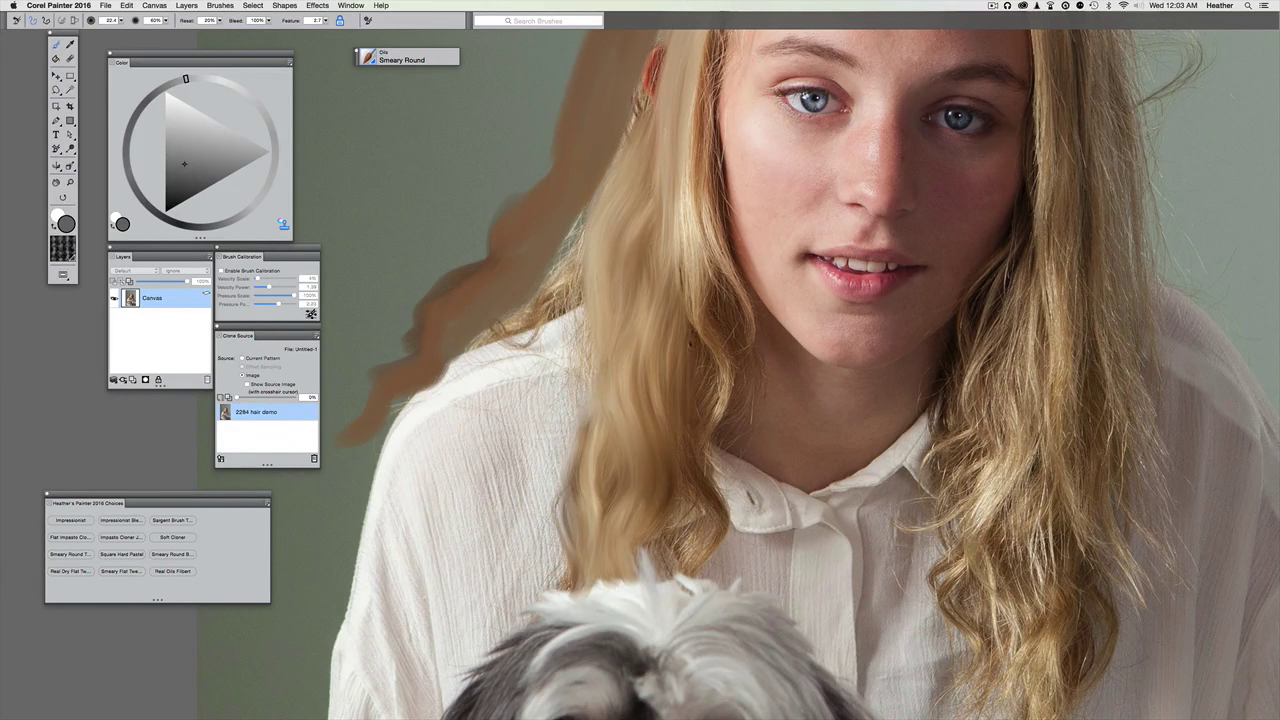
- Clone-paint the inner strands along the cheek and neck down to the curl beside the shirt collar
left_click_drag(695, 347, 716, 410)
scroll(690, 334, "up", 5)
mouse_move(690, 311)
left_mouse_down()
mouse_move(663, 379)
mouse_move(699, 470)
left_mouse_up()
left_click_drag(682, 350, 694, 412)
left_click_drag(690, 324, 705, 430)
left_click_drag(713, 179, 706, 384)
left_click_drag(711, 298, 720, 378)
mouse_move(707, 260)
left_mouse_down()
mouse_move(712, 360)
mouse_move(690, 350)
mouse_move(698, 391)
mouse_move(691, 263)
left_mouse_up()
mouse_move(690, 404)
left_mouse_down()
mouse_move(735, 556)
mouse_move(713, 630)
left_mouse_up()
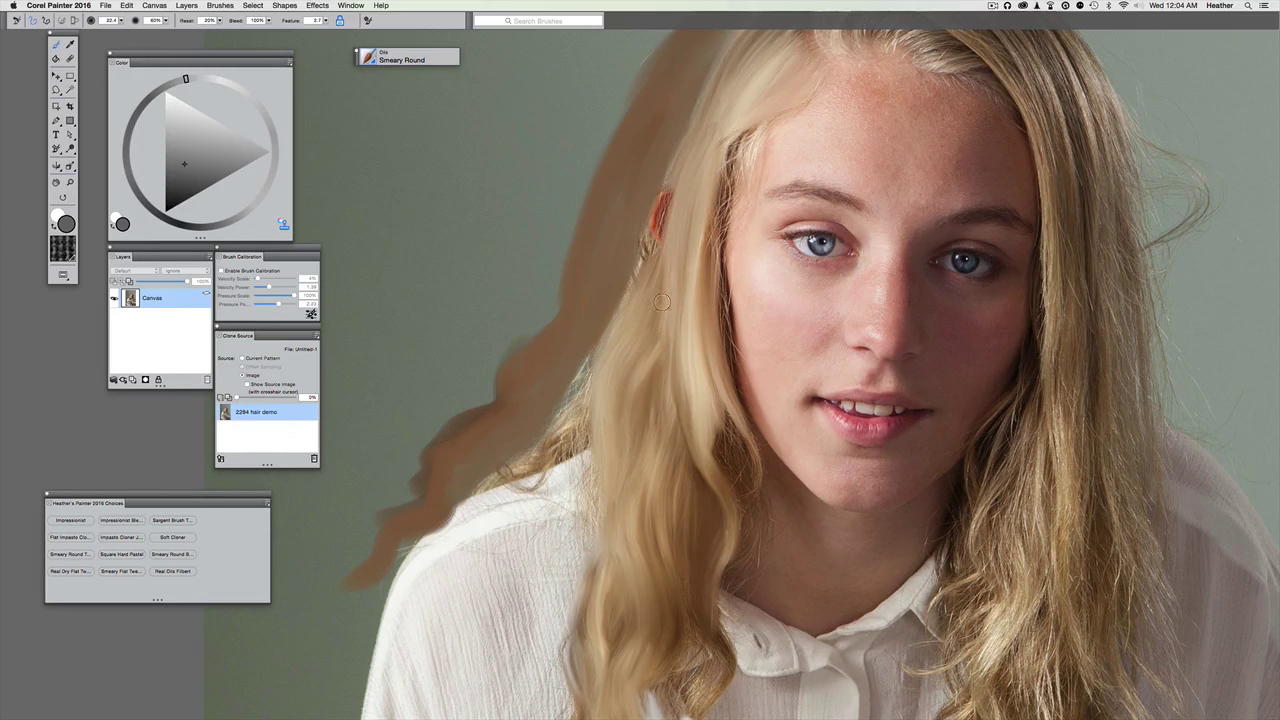
- Smooth the strands around the ear, temple and parting with short cloned strokes
left_click_drag(680, 292, 637, 375)
left_click_drag(646, 332, 655, 502)
mouse_move(639, 384)
left_mouse_down()
mouse_move(659, 506)
mouse_move(648, 290)
left_mouse_up()
mouse_move(674, 230)
left_mouse_down()
mouse_move(704, 188)
mouse_move(672, 219)
left_mouse_up()
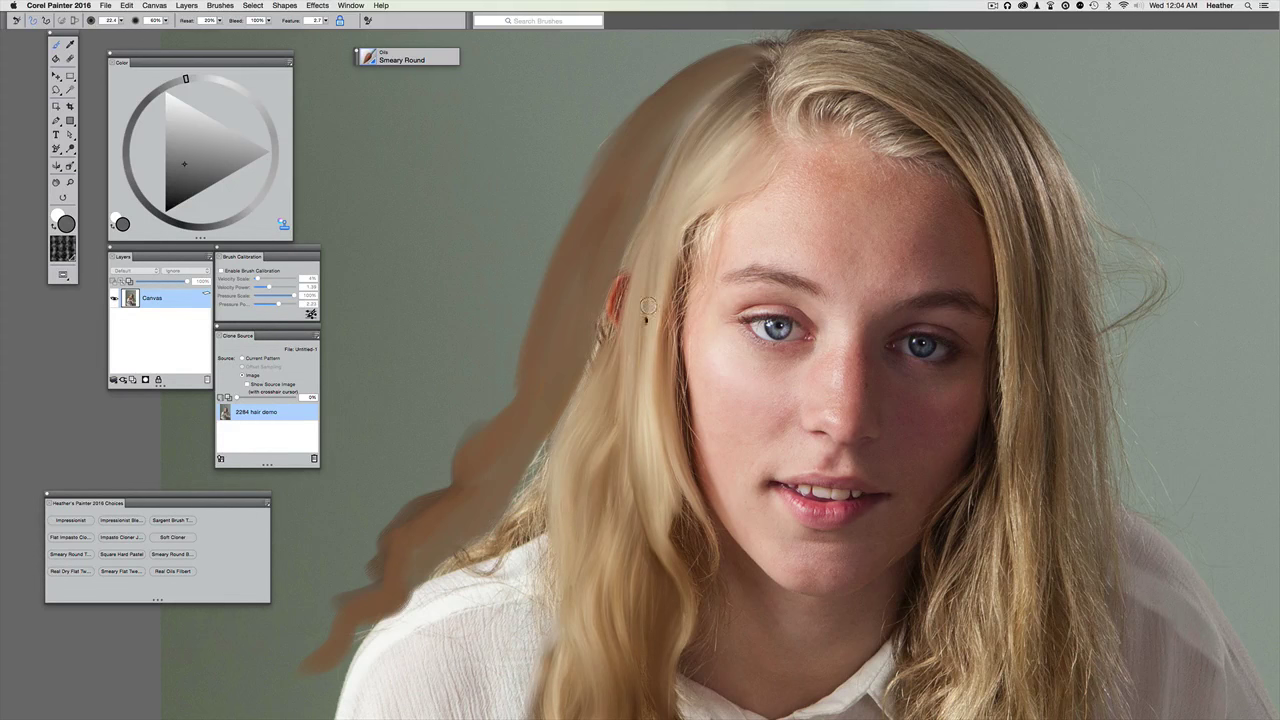
left_click_drag(739, 142, 674, 206)
left_click_drag(609, 431, 633, 306)
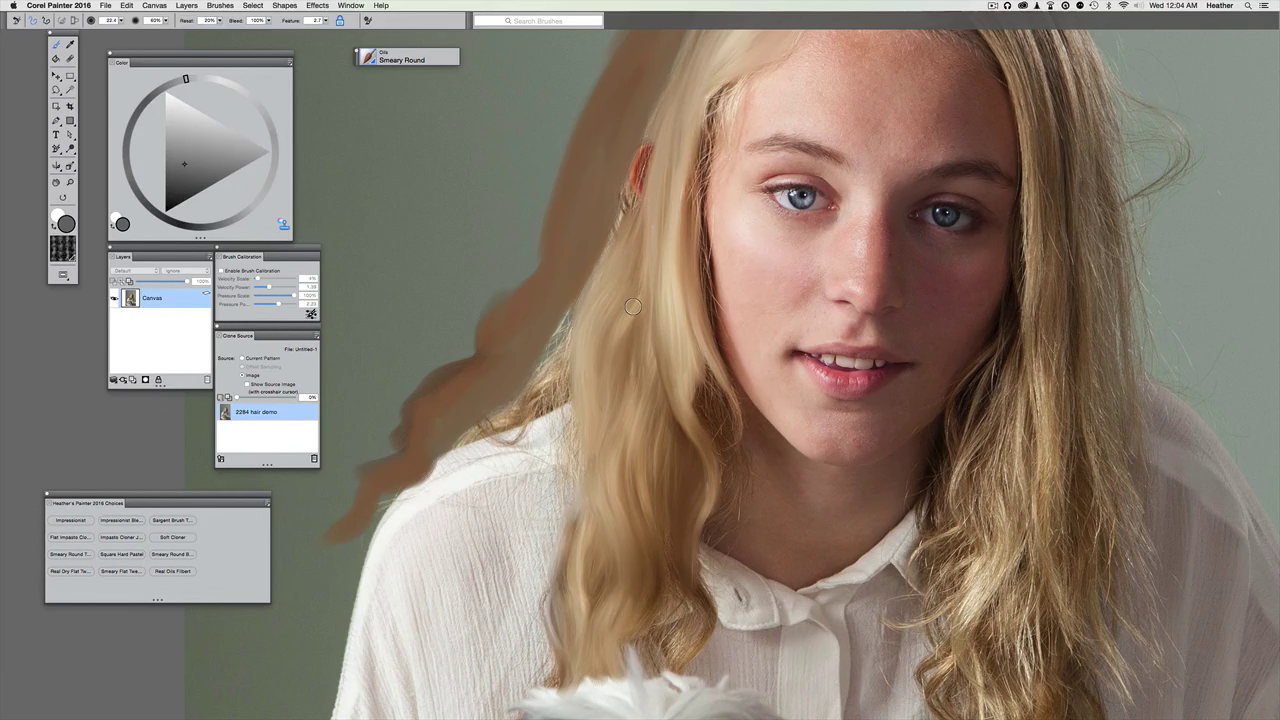
- Turn off Clone Color so the brush paints with the chosen color again
left_click_drag(633, 306, 733, 388)
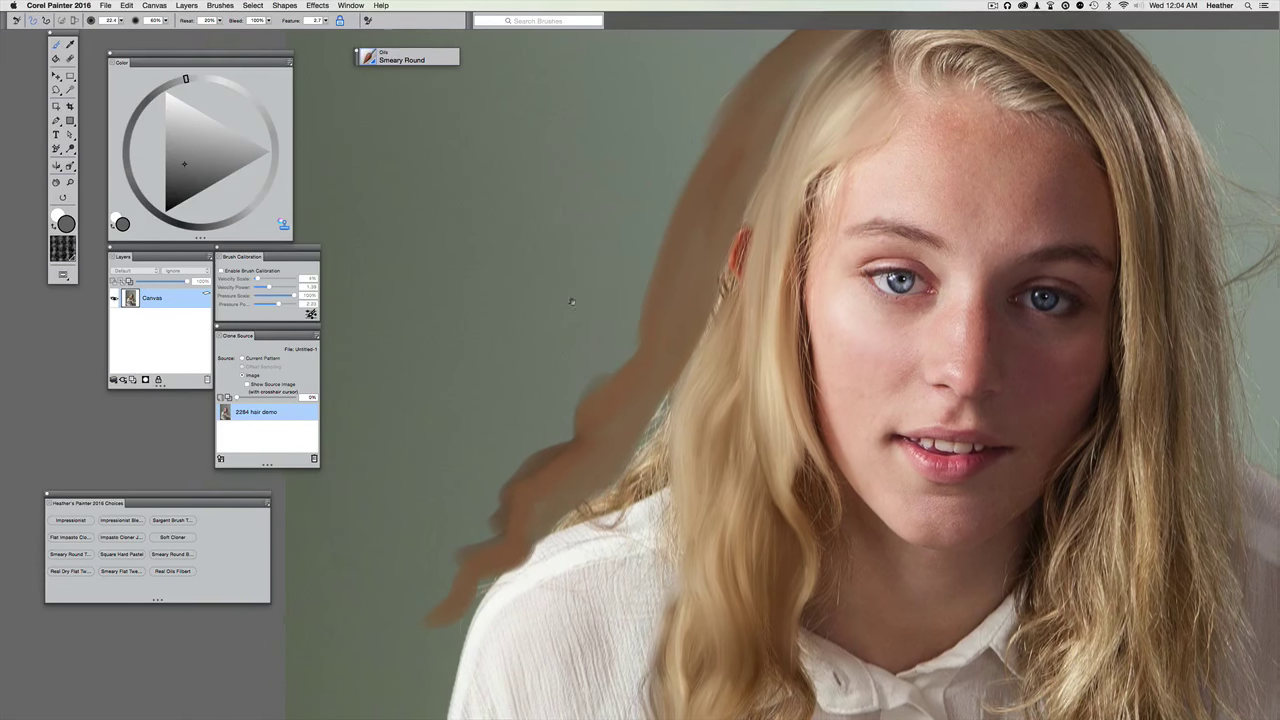
left_click_drag(588, 299, 493, 313)
key("super+minus")
left_click_drag(604, 393, 607, 363)
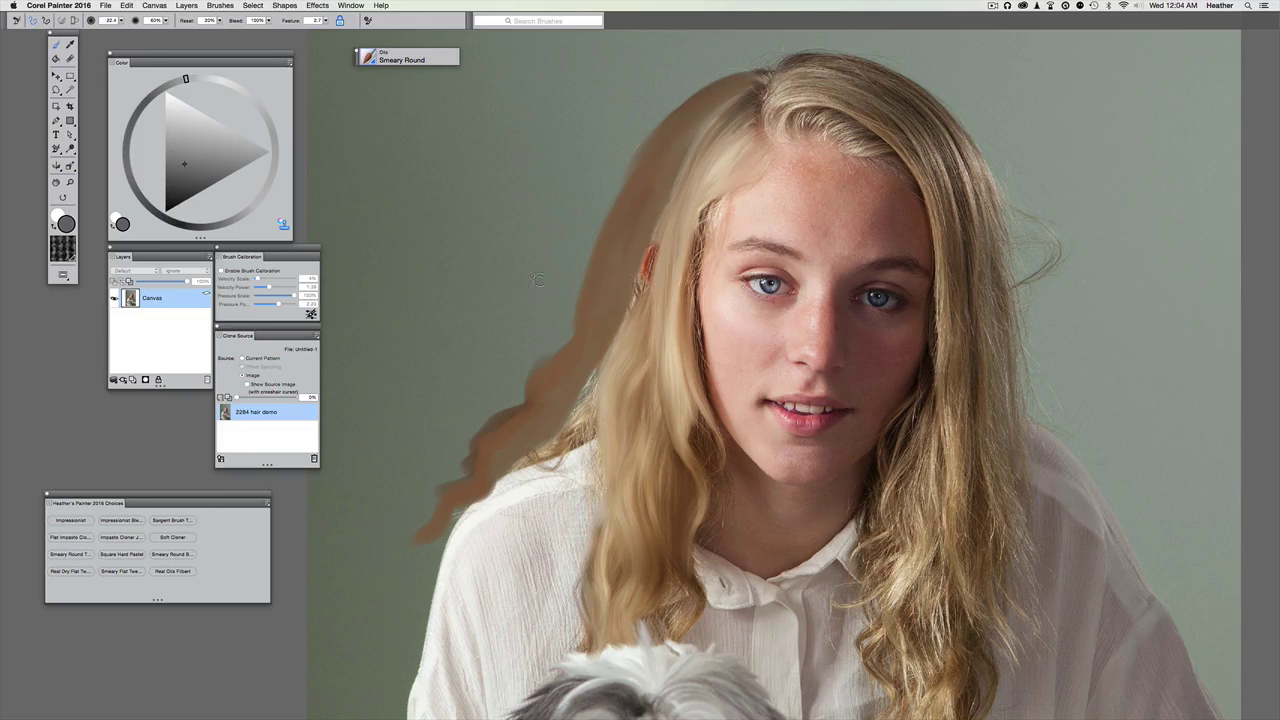
left_click(283, 224)
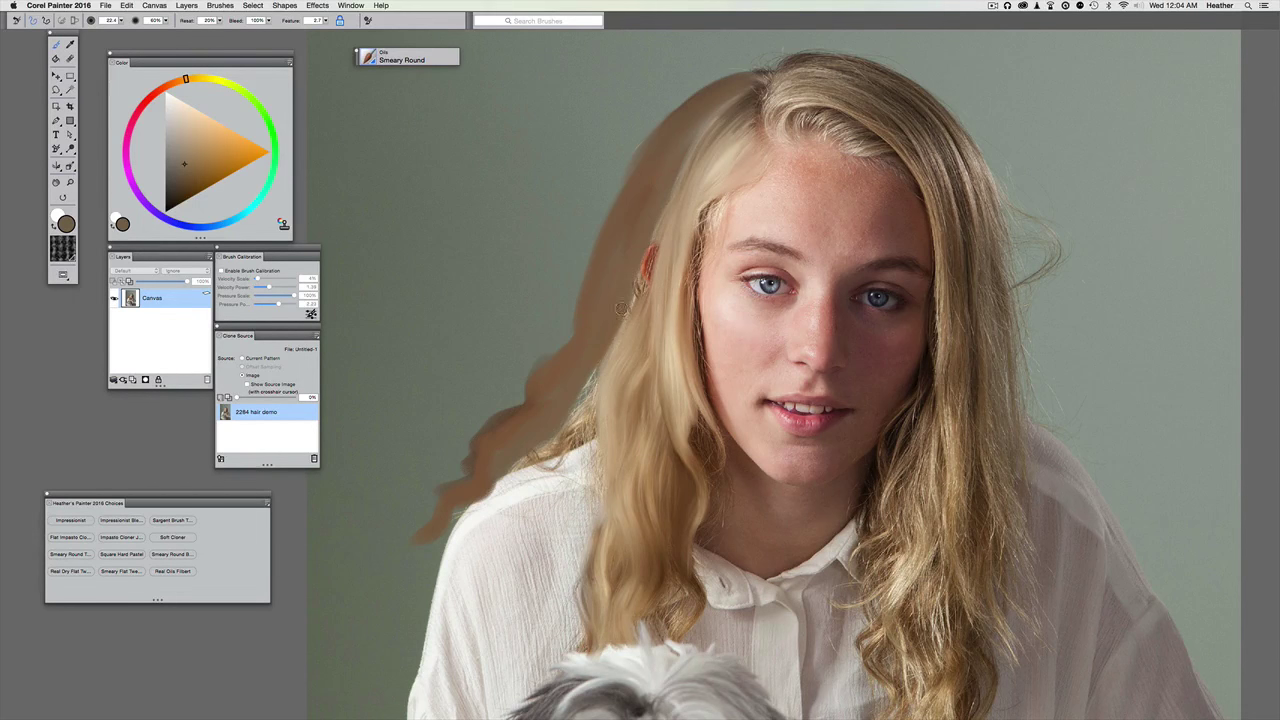
left_click_drag(611, 406, 659, 430)
key("super+equal")
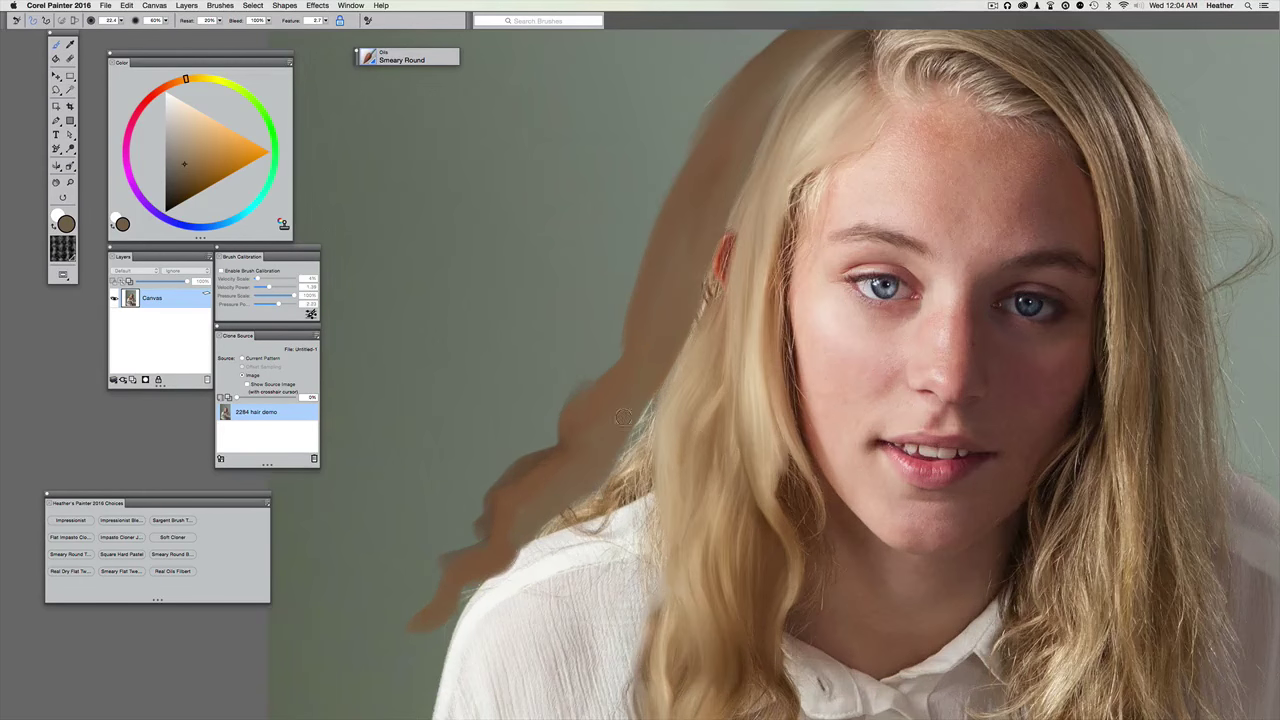
- Sample a golden brown from the hair, try two strokes inside the painted outline, and undo them
left_click(703, 456, "alt")
left_click_drag(684, 232, 647, 366)
left_click_drag(664, 308, 622, 408)
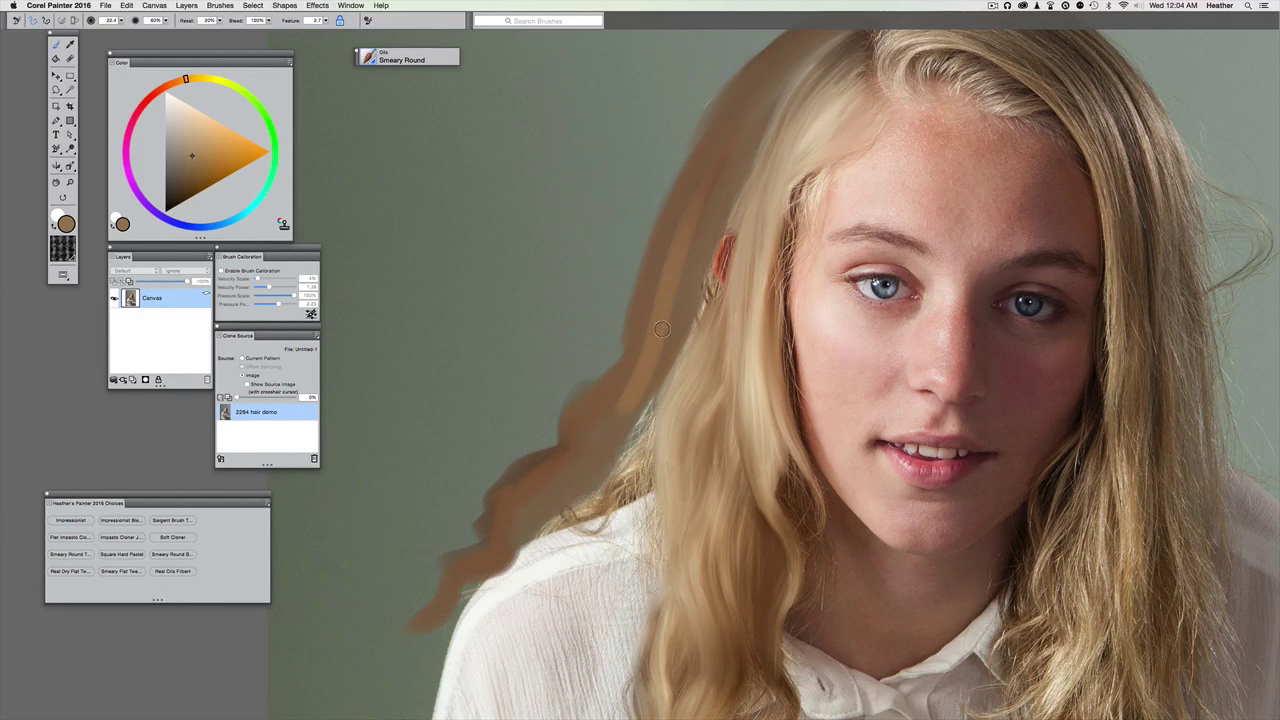
key("super+z")
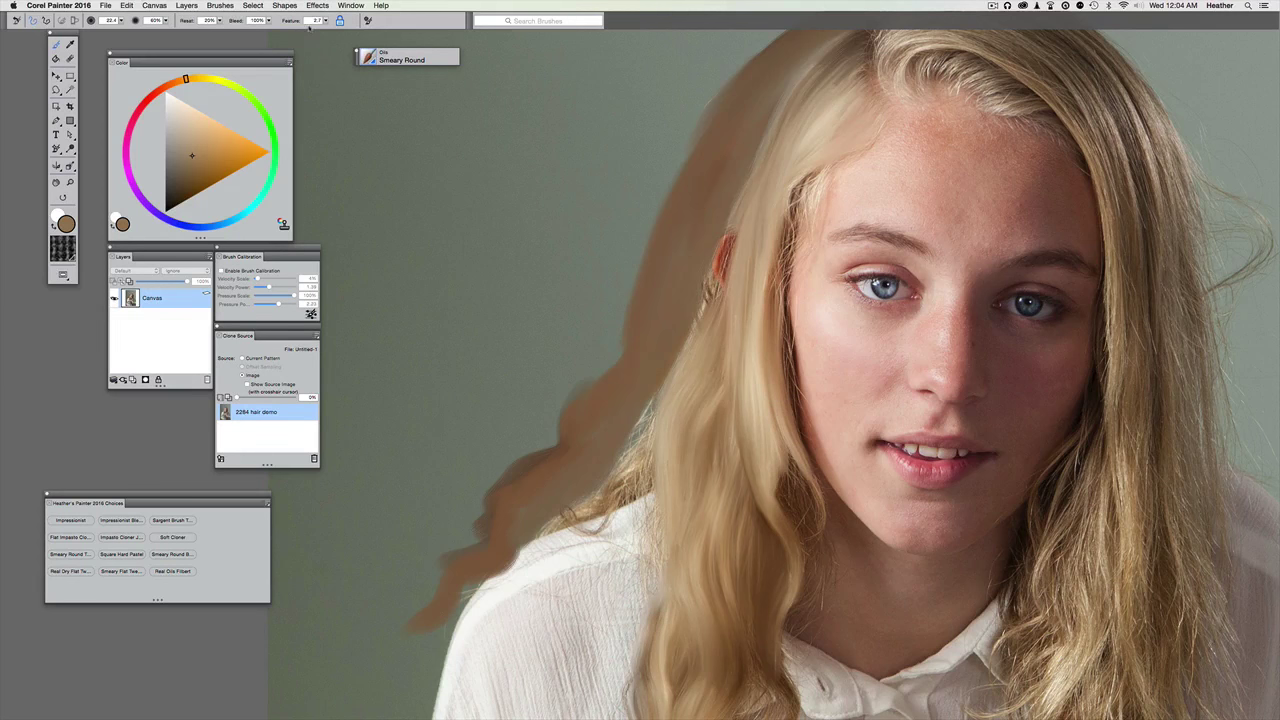
- Try higher Feature values with long test strokes down the painted outline, undoing each stroke
left_click(326, 20)
left_click(314, 20)
type("14")
key("Return")
mouse_move(719, 170)
left_mouse_down()
mouse_move(680, 294)
mouse_move(568, 453)
left_mouse_up()
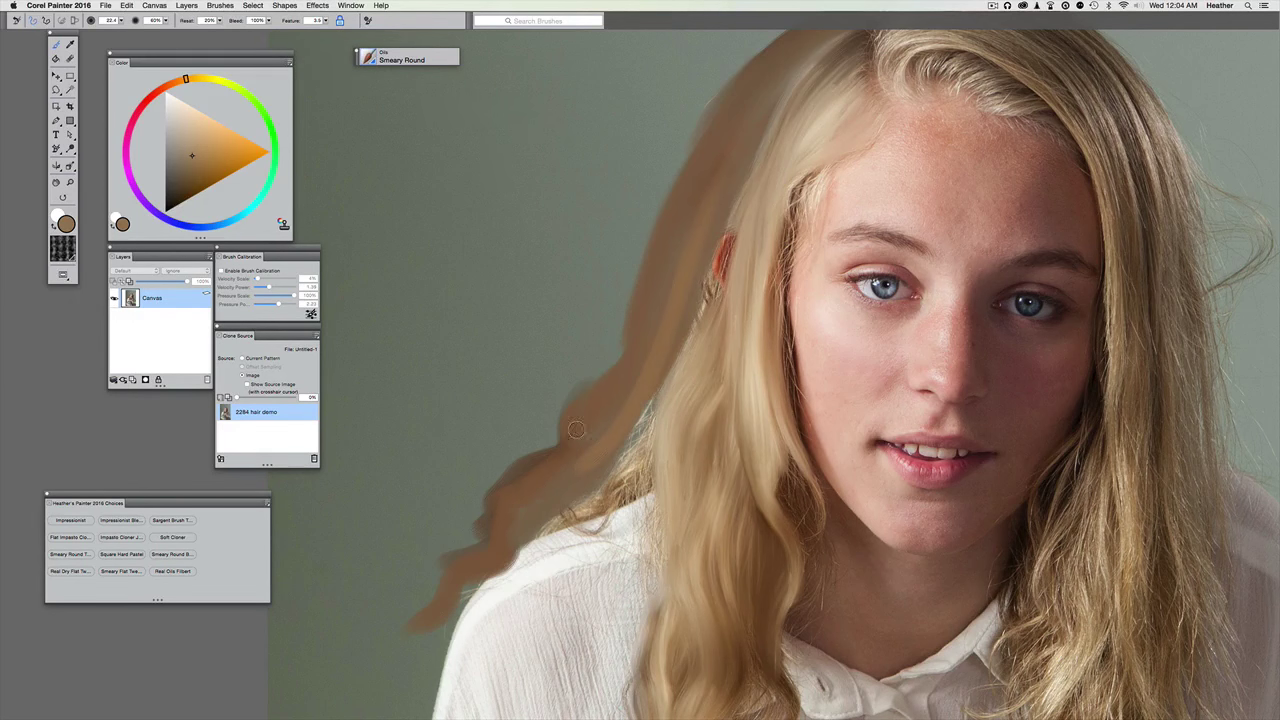
key("super+z")
left_click(326, 20)
left_click(316, 20)
type("4.5")
left_click_drag(662, 278, 543, 518)
key("super+z")
mouse_move(692, 218)
left_mouse_down()
mouse_move(663, 343)
mouse_move(541, 508)
left_mouse_up()
key("super+z")
- Set the brush's Feature value to 5.0
left_click(317, 20)
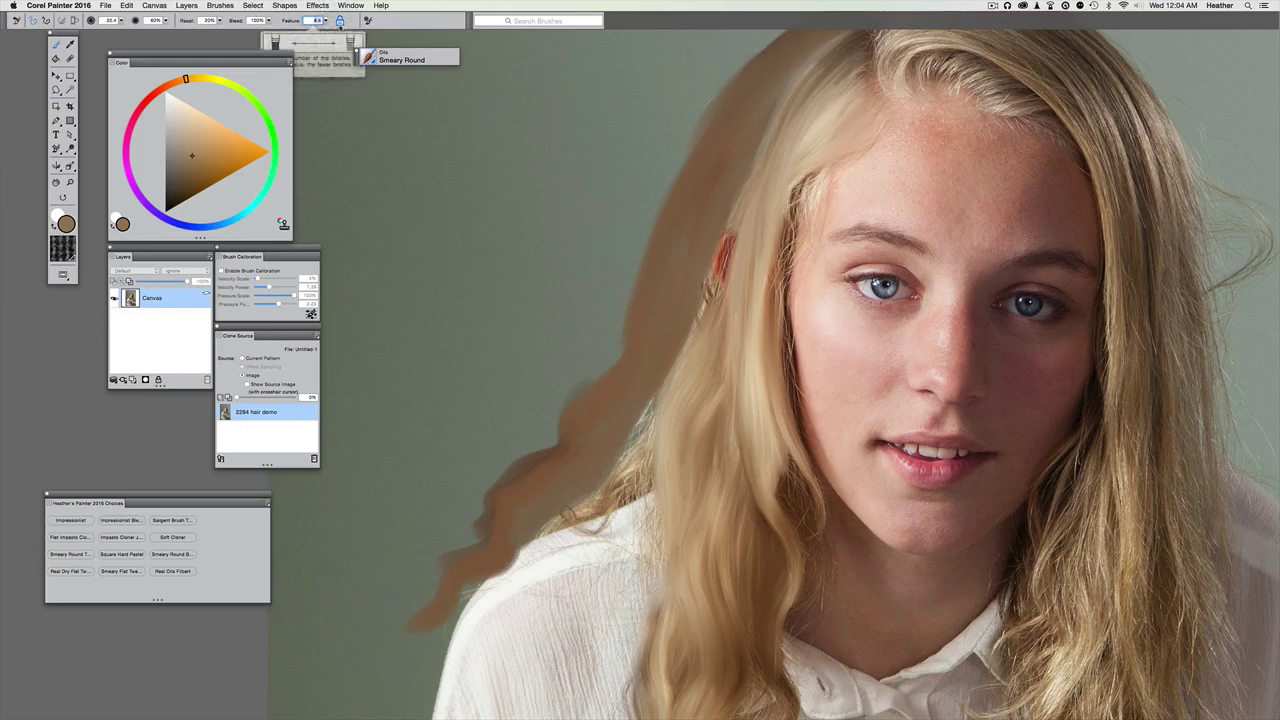
type("5")
key("Return")
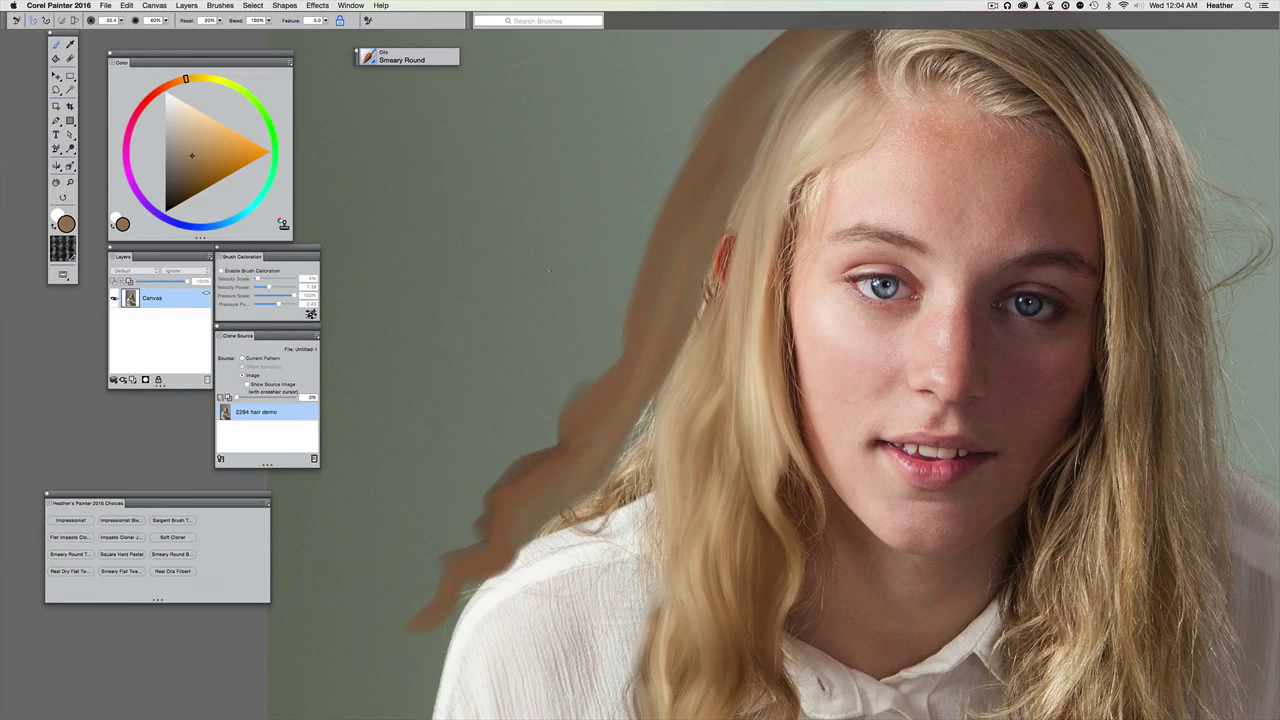
left_click(317, 20)
key("super+z")
- Brush long strokes down the painted hair from the crown toward the shoulder and undo the last one
left_click_drag(601, 289, 558, 349)
left_click_drag(690, 199, 572, 565)
mouse_move(682, 182)
left_mouse_down()
mouse_move(606, 293)
mouse_move(578, 410)
left_mouse_up()
left_click_drag(748, 122, 553, 355)
left_click_drag(742, 100, 528, 335)
key("super+z")
- Sample a brown beside the ear and choose a darker, richer brown as the painting color
left_click_drag(580, 374, 615, 358)
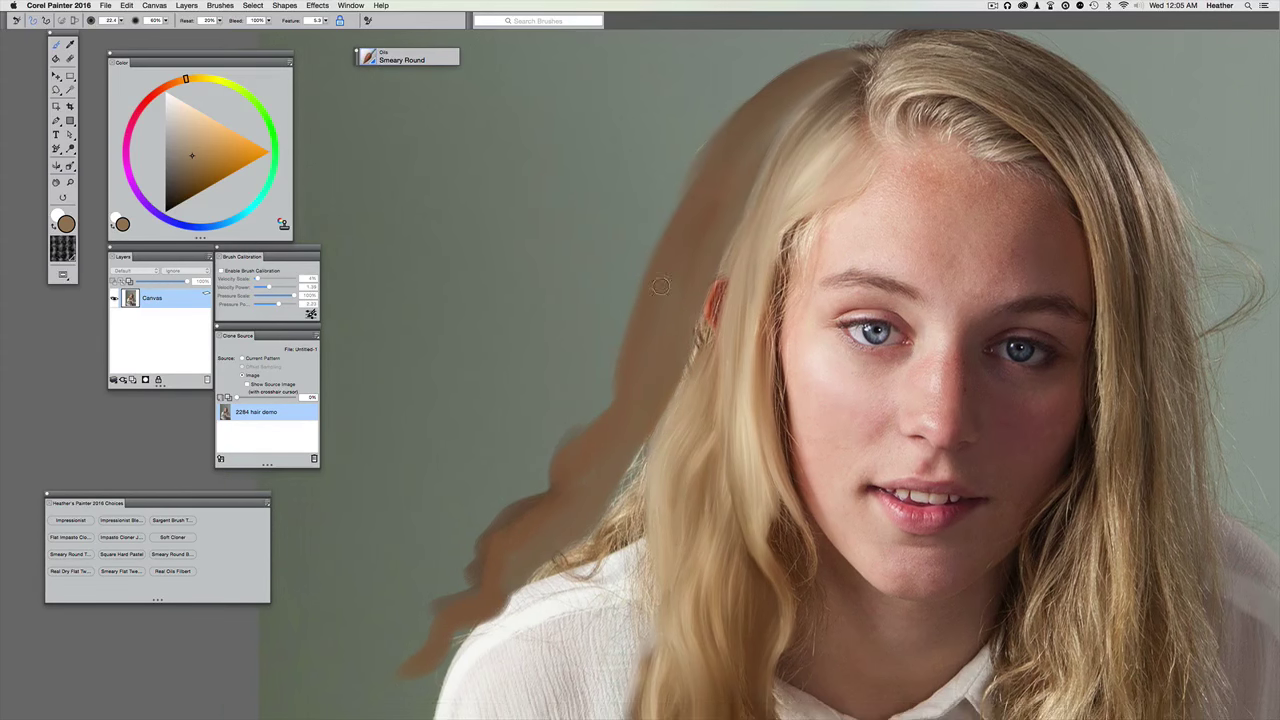
left_click(708, 338, "alt")
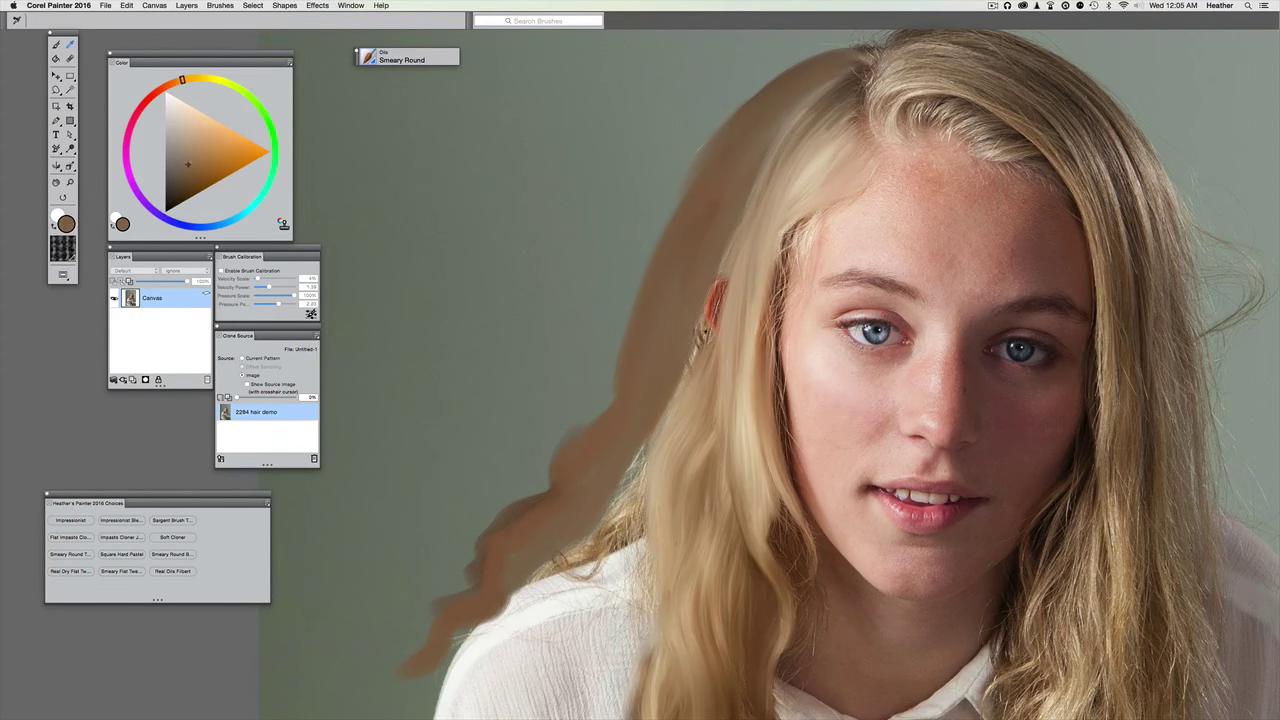
left_click(191, 174)
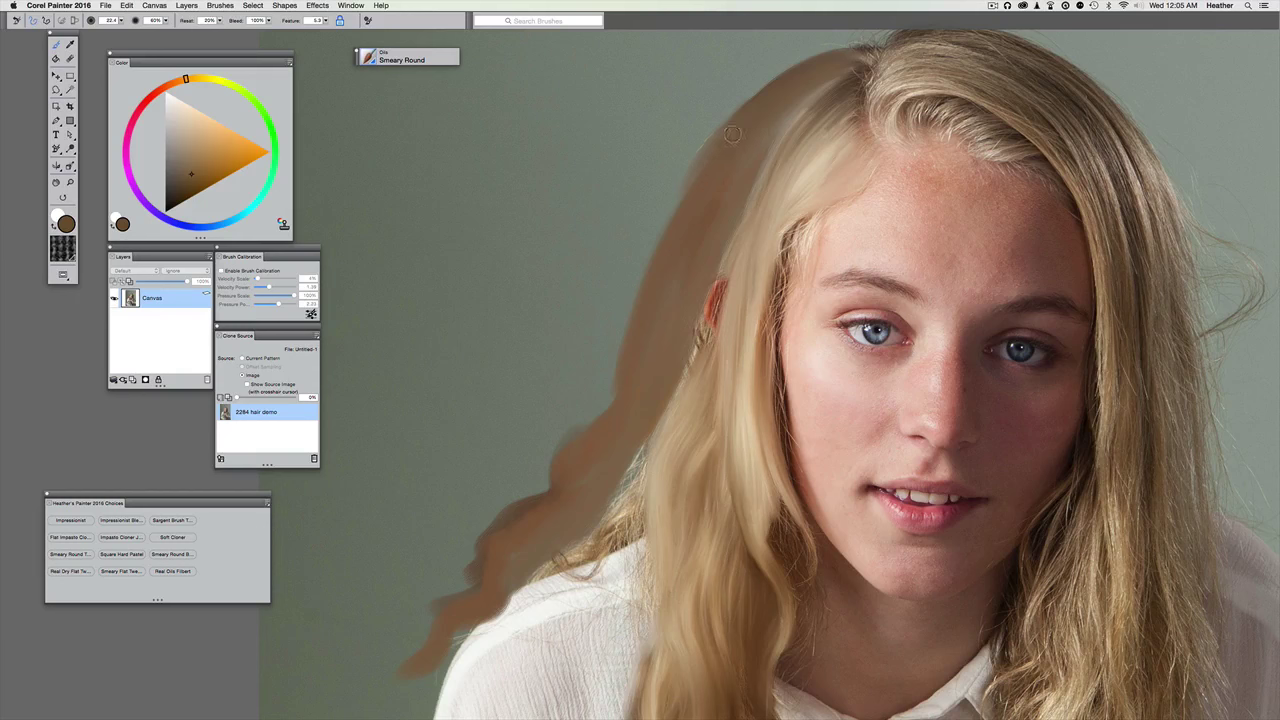
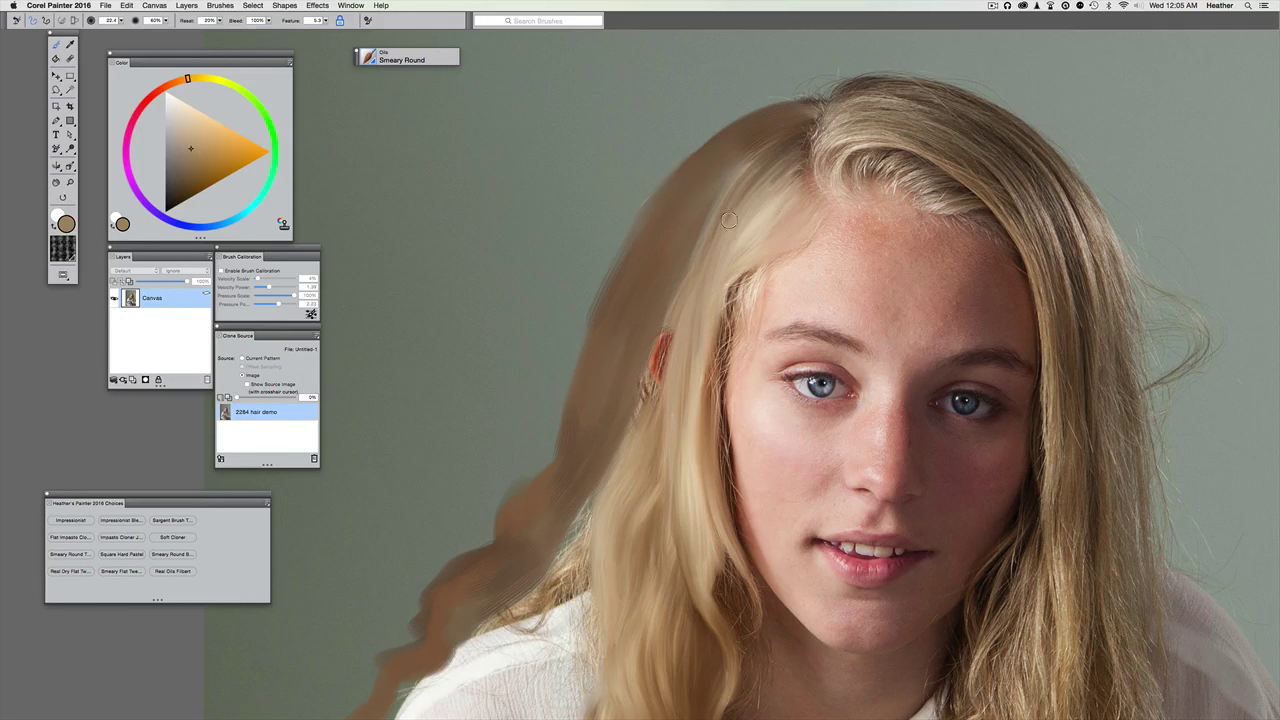
- Sample light blonde near the parting and paint highlight strokes across the upper part of the painted hair
left_click(752, 211, "alt")
left_click(752, 211, "alt")
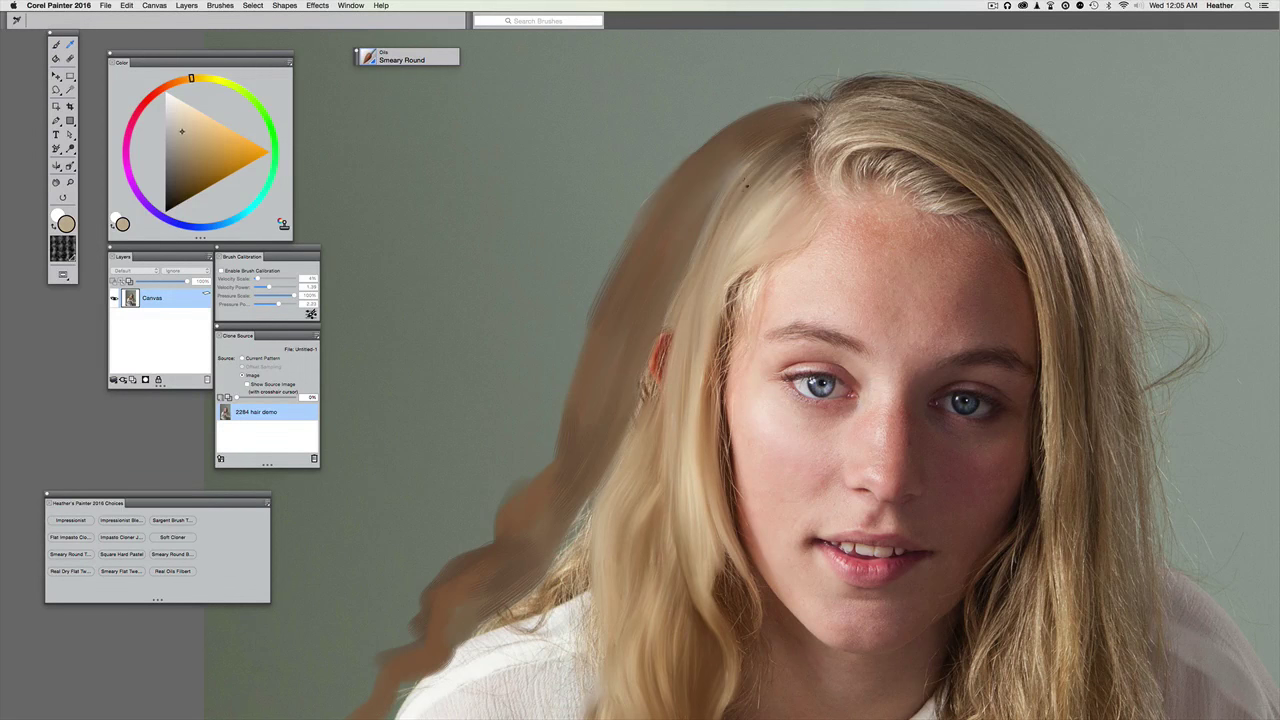
mouse_move(736, 167)
left_mouse_down()
mouse_move(684, 243)
mouse_move(747, 151)
mouse_move(672, 242)
mouse_move(724, 152)
mouse_move(657, 228)
mouse_move(735, 132)
mouse_move(637, 242)
mouse_move(679, 198)
left_mouse_up()
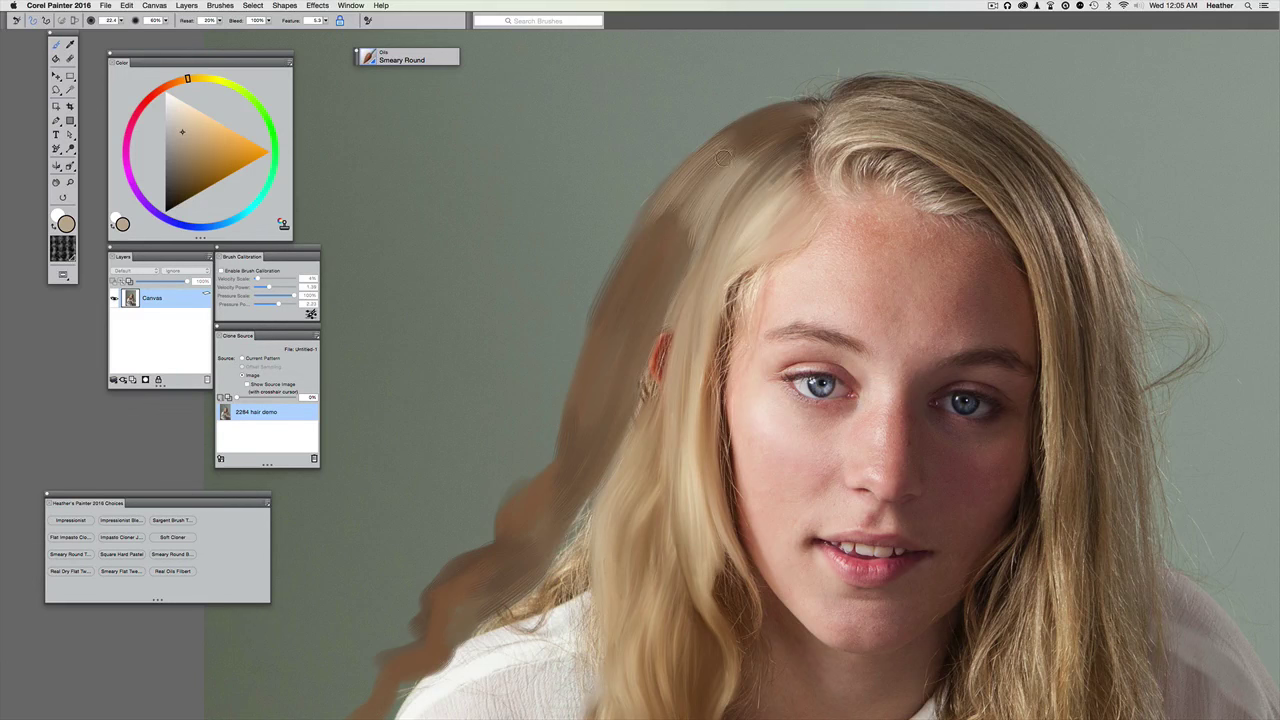
left_click(760, 208, "alt")
mouse_move(713, 169)
left_mouse_down()
mouse_move(664, 243)
mouse_move(752, 145)
mouse_move(665, 263)
mouse_move(726, 166)
mouse_move(686, 246)
left_mouse_up()
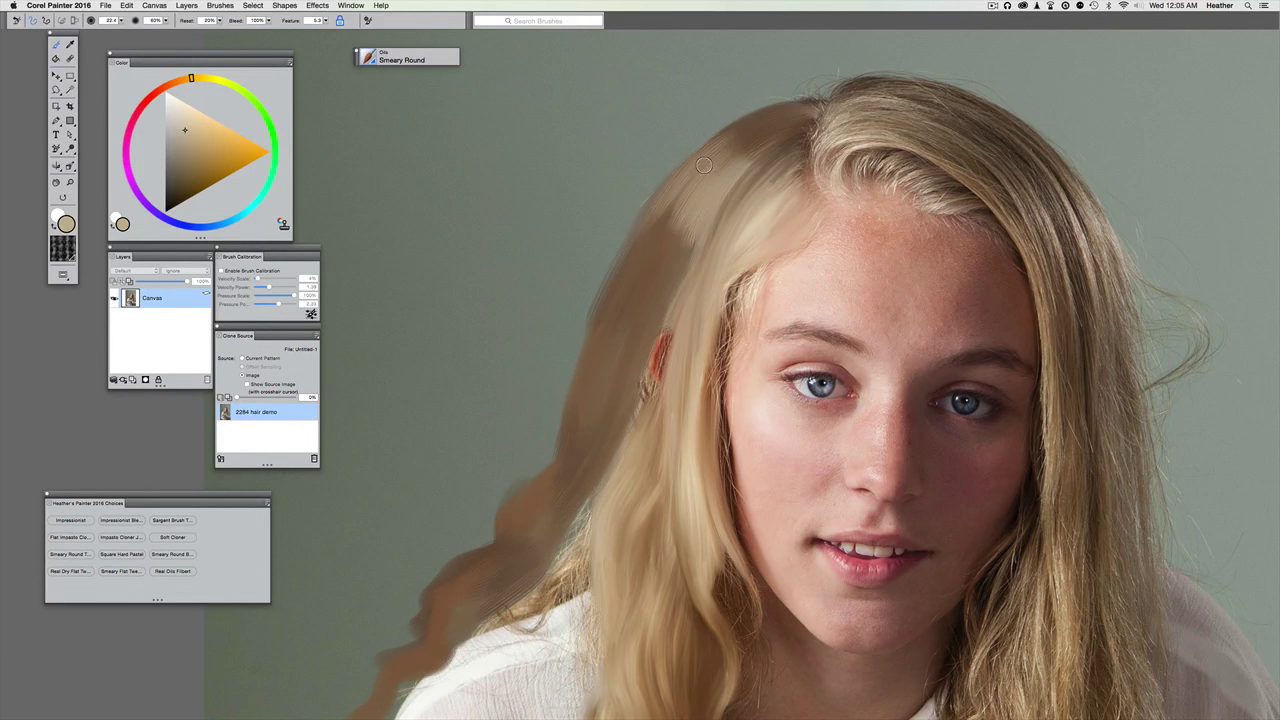
left_click_drag(704, 165, 656, 234)
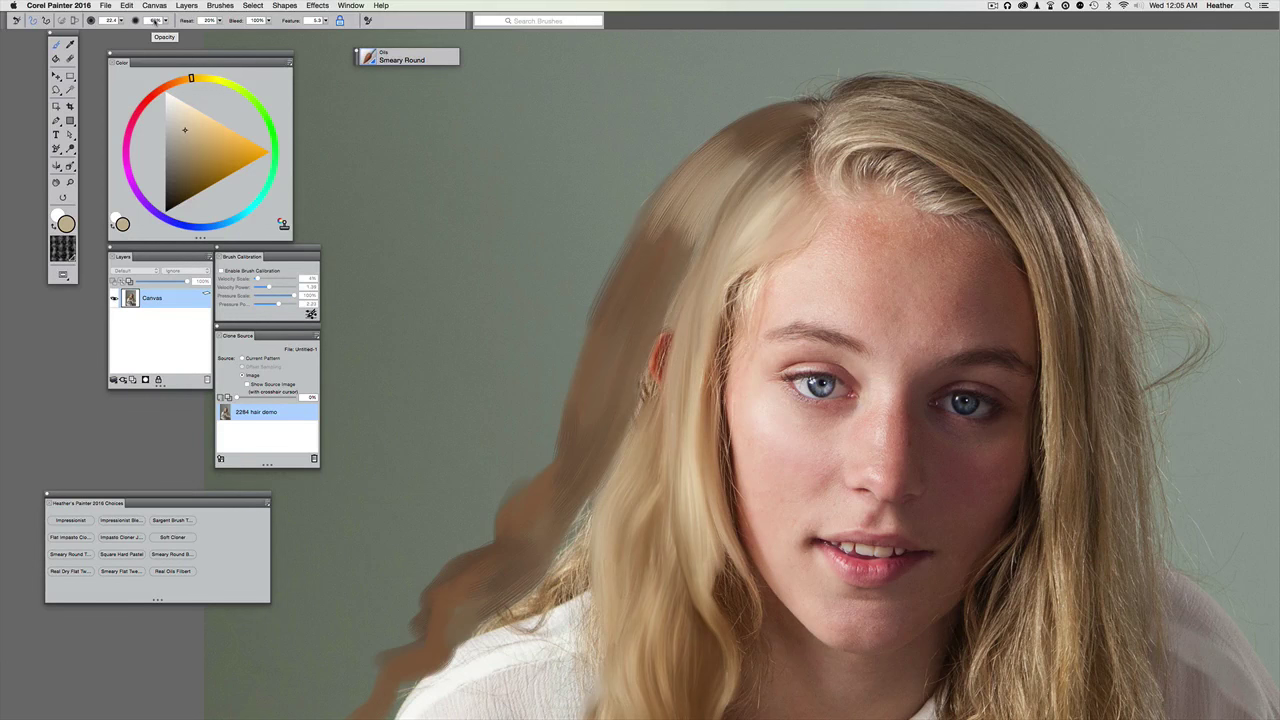
- Lower the brush opacity to 40%, add softer highlight strands below the crown, and sample a mid blonde there
key("4")
left_click_drag(720, 162, 652, 262)
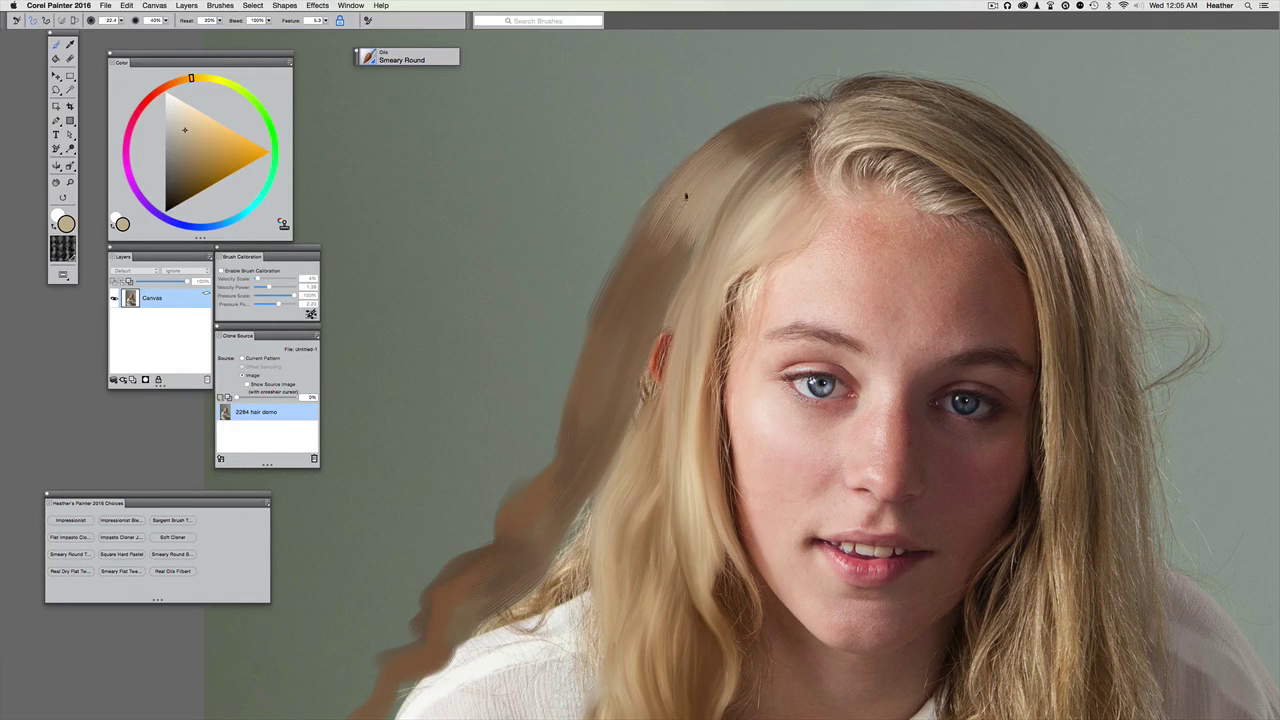
left_click_drag(676, 184, 627, 264)
left_click(680, 250, "alt")
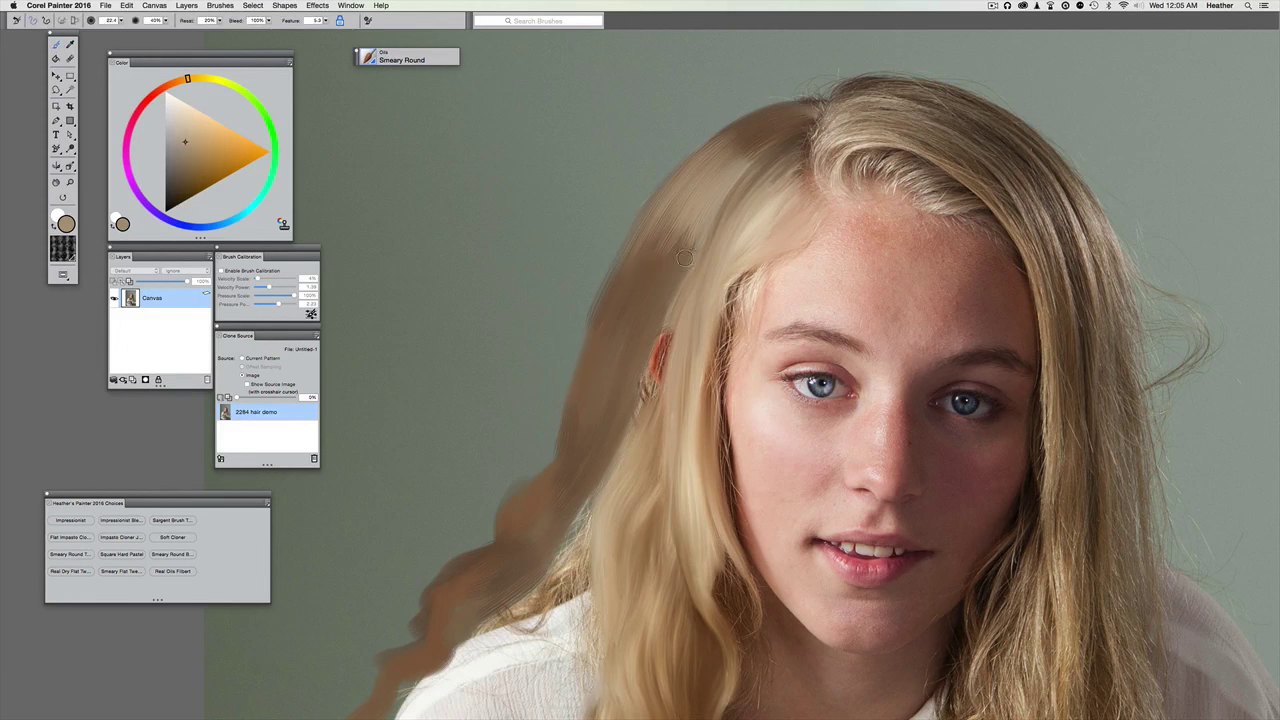
- Sample surrounding hair tones and paint strands over the exposed ear, blending it into the blonde hair
left_click_drag(655, 277, 660, 264)
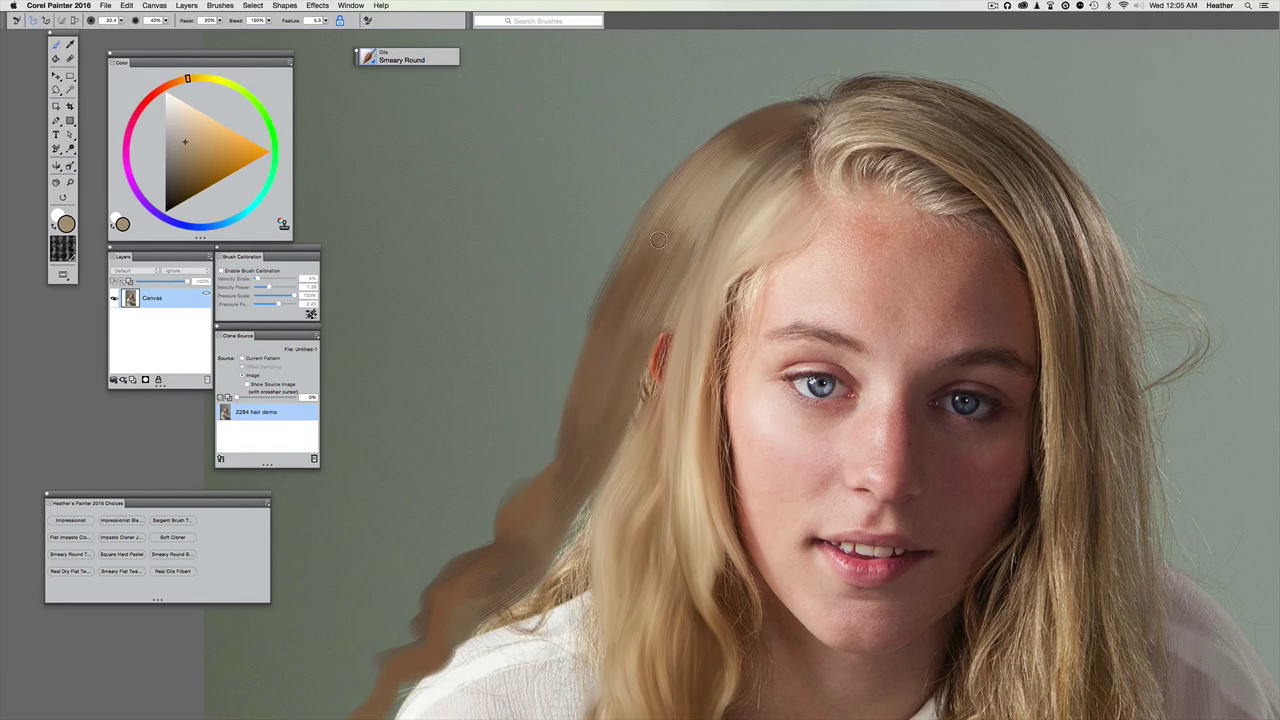
scroll(664, 225, "down", 4)
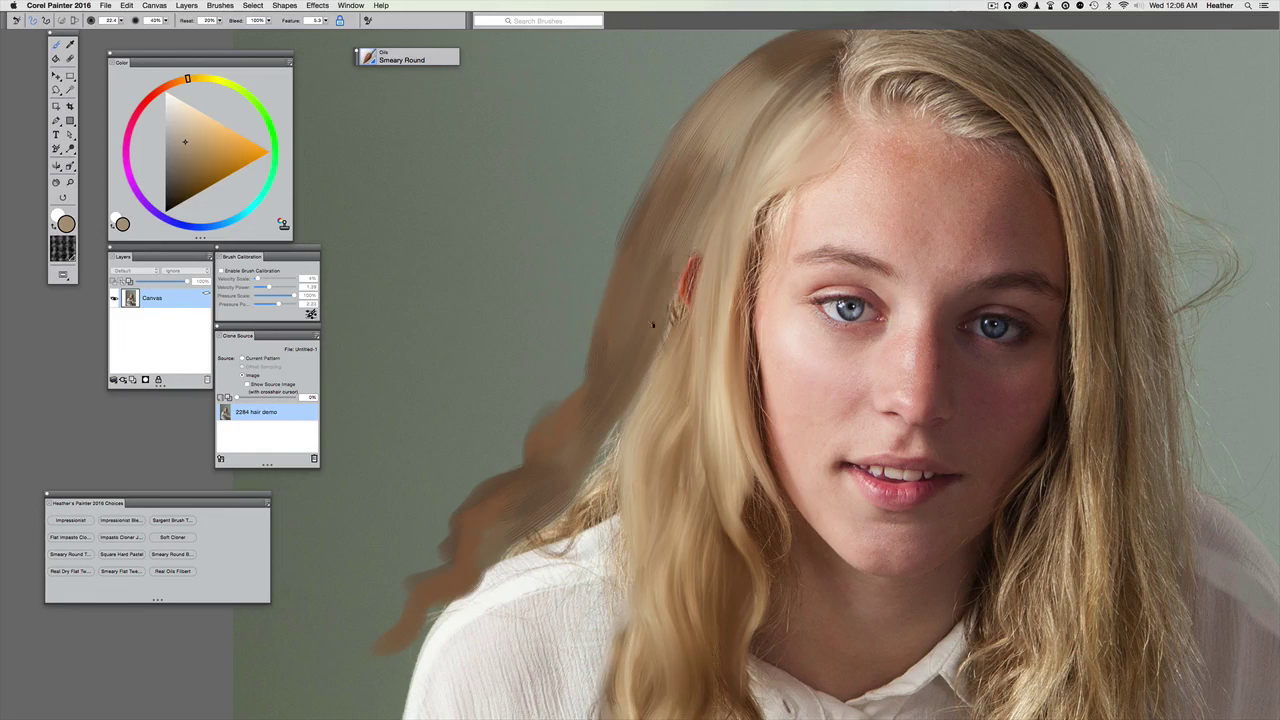
left_click(690, 332, "alt")
left_click(692, 331, "alt")
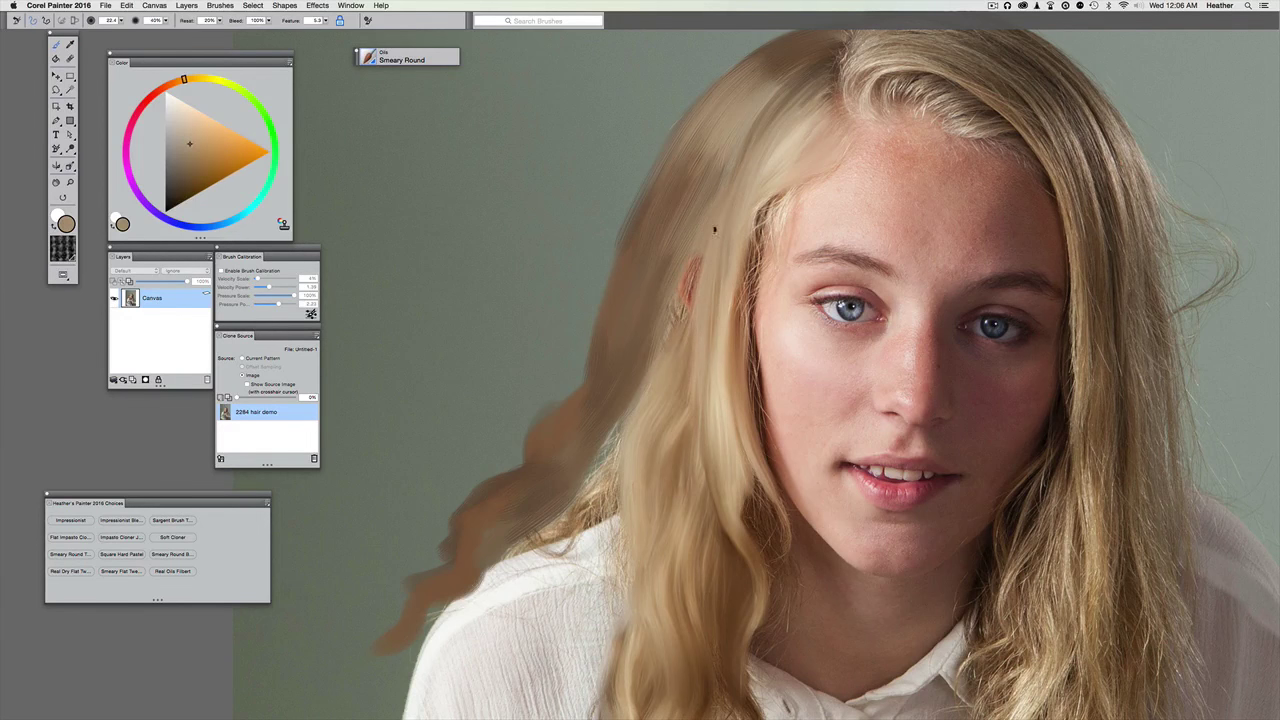
left_click_drag(699, 257, 662, 342)
left_click(709, 303, "alt")
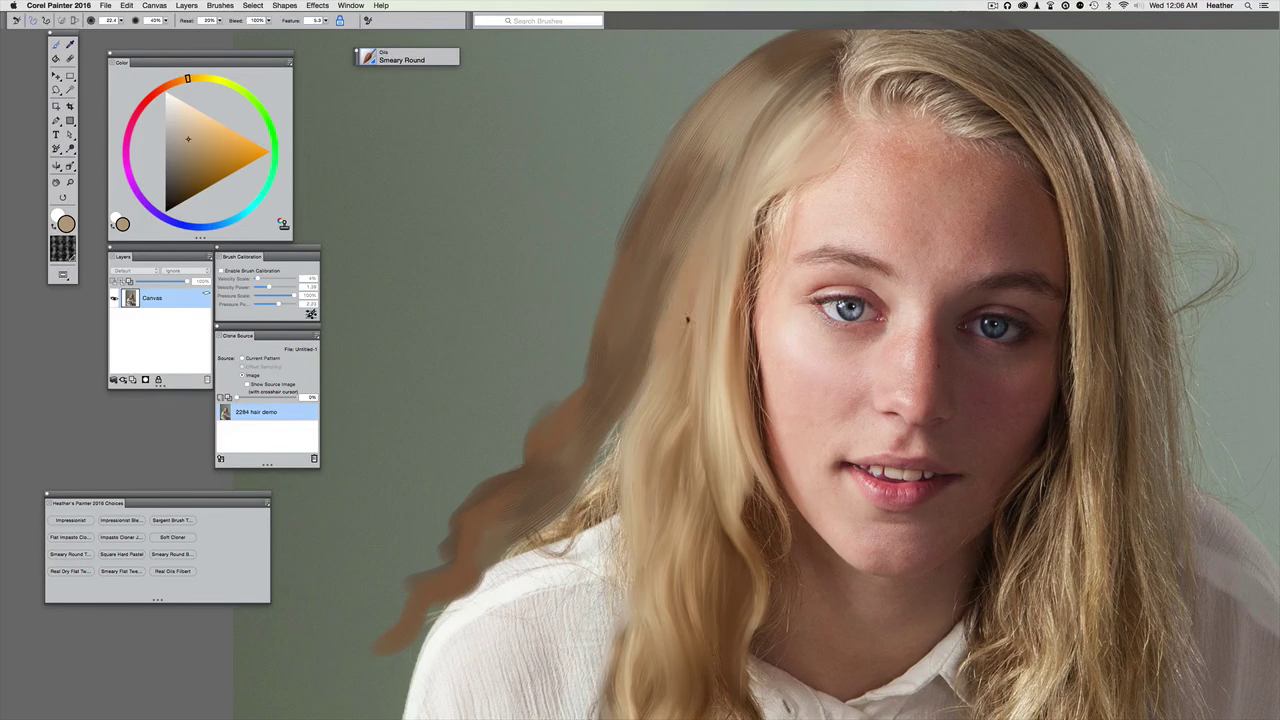
mouse_move(688, 285)
left_mouse_down()
mouse_move(644, 380)
mouse_move(645, 365)
mouse_move(625, 377)
left_mouse_up()
- Sample lighter and darker blondes and paint soft strands down the outer part of the painted hair behind the ear area
left_click(702, 350, "alt")
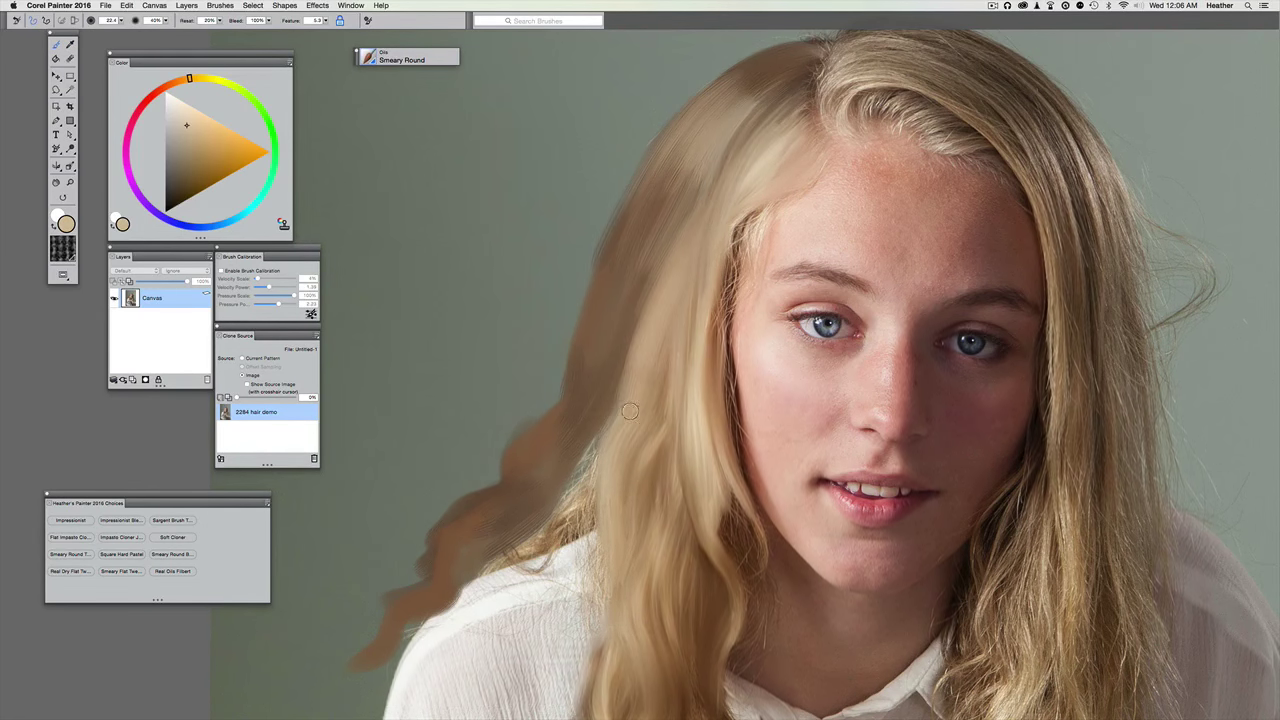
left_click_drag(675, 315, 715, 277)
left_click(737, 173, "alt")
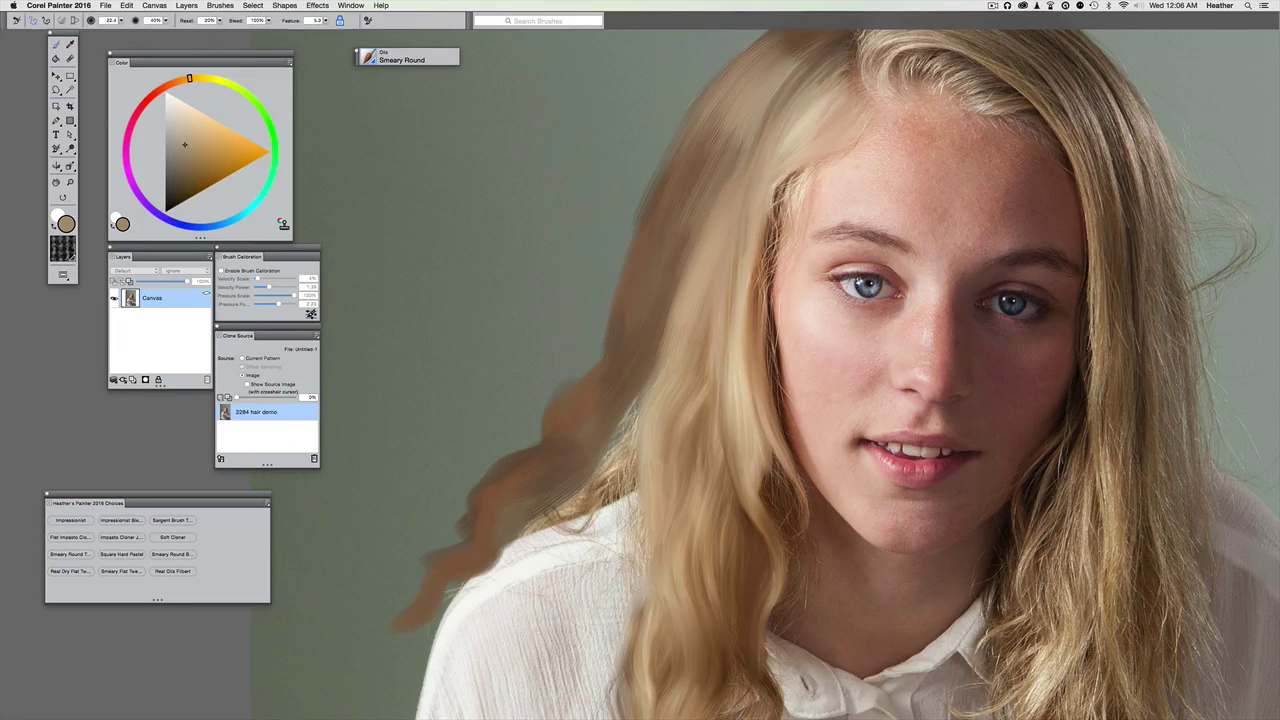
mouse_move(686, 235)
left_mouse_down()
mouse_move(661, 332)
mouse_move(674, 280)
mouse_move(648, 328)
left_mouse_up()
mouse_move(667, 268)
left_mouse_down()
mouse_move(691, 355)
mouse_move(690, 344)
mouse_move(610, 342)
mouse_move(638, 301)
mouse_move(608, 405)
left_mouse_up()
left_click(688, 350, "alt")
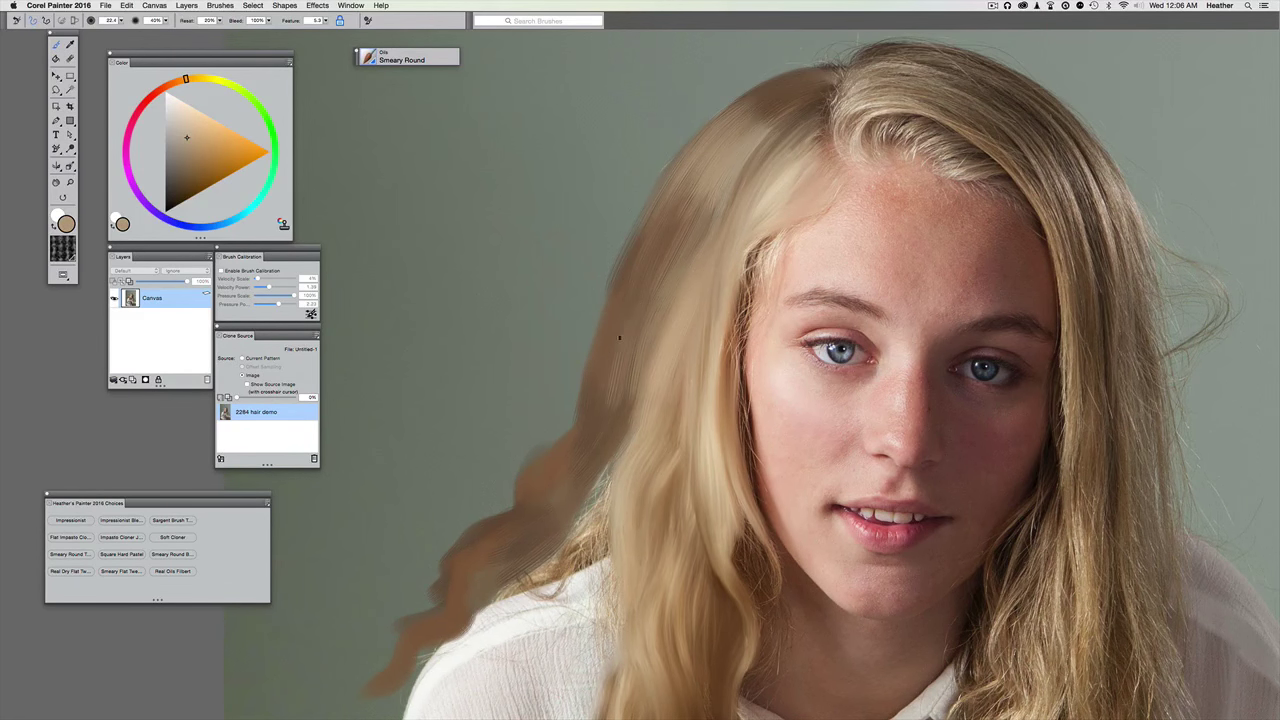
left_click_drag(624, 337, 594, 411)
- Resample mid blonde and brown tones and brush long strands down the outer edge of the hair toward the wavy lower section
key("super+minus")
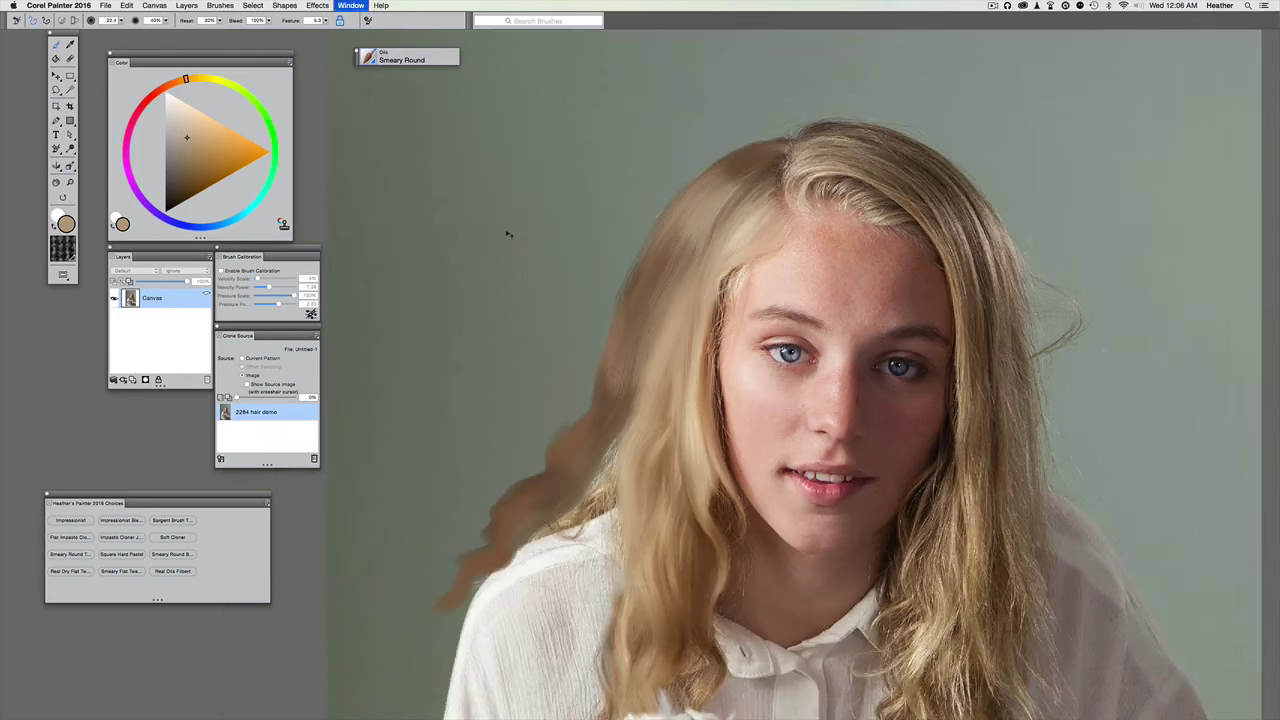
key("super+plus")
key("super+plus")
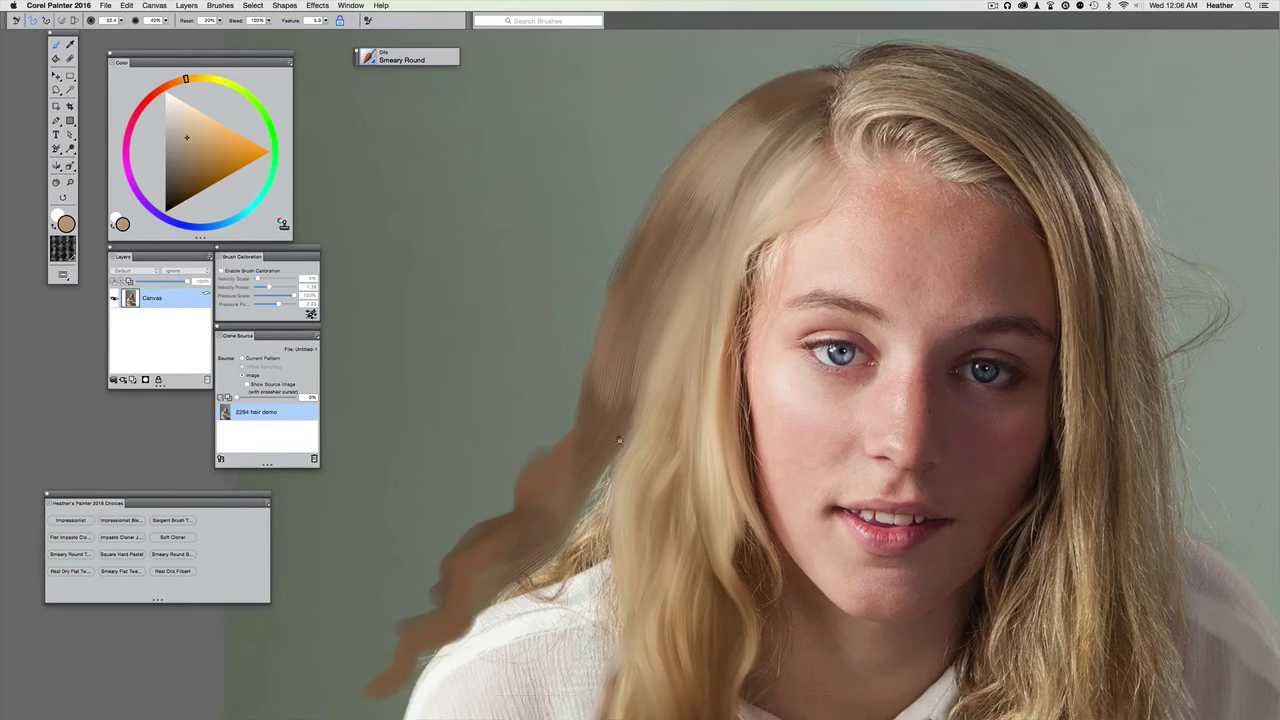
left_click_drag(586, 328, 600, 352)
key("alt")
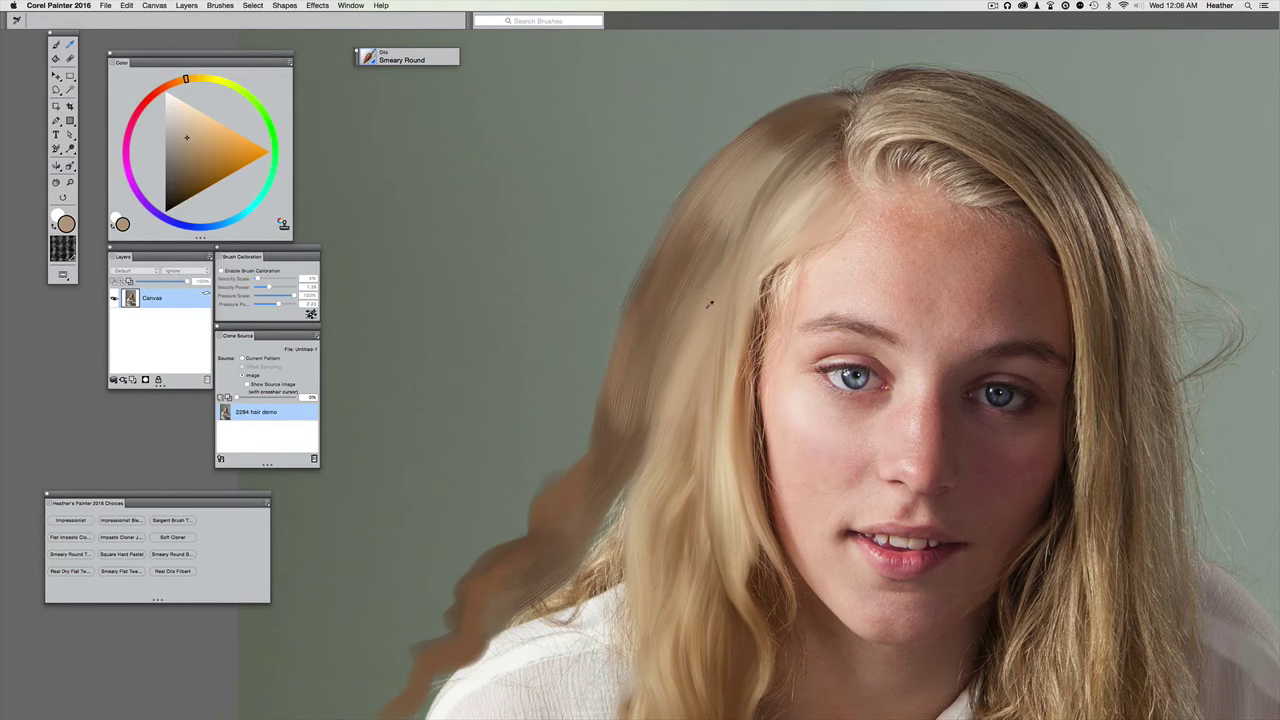
left_click(710, 305, "alt")
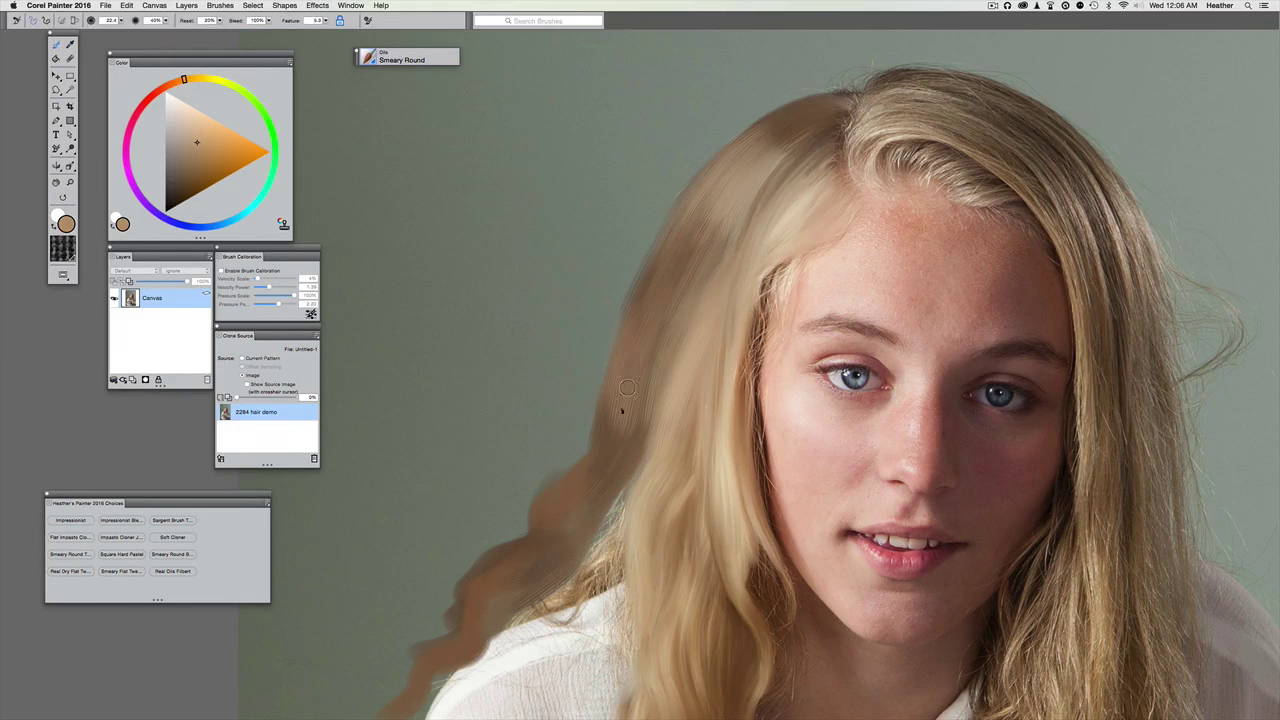
left_click(662, 366, "alt")
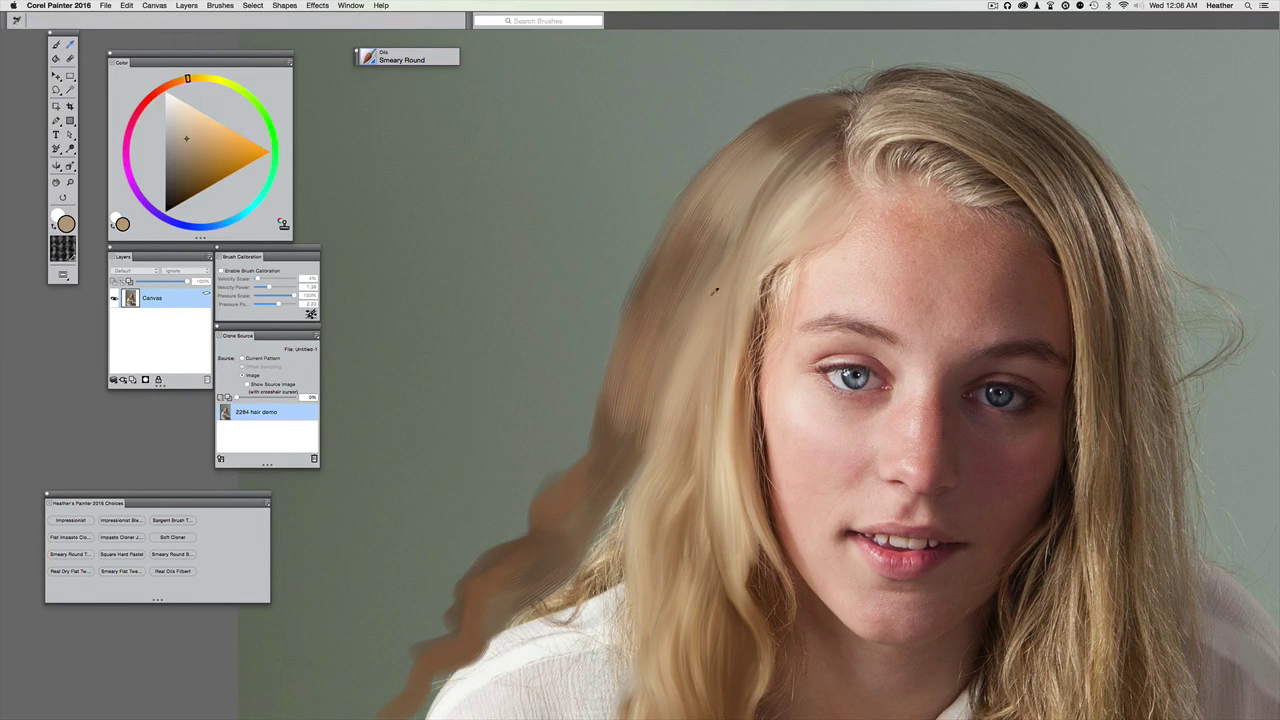
left_click_drag(671, 246, 604, 420)
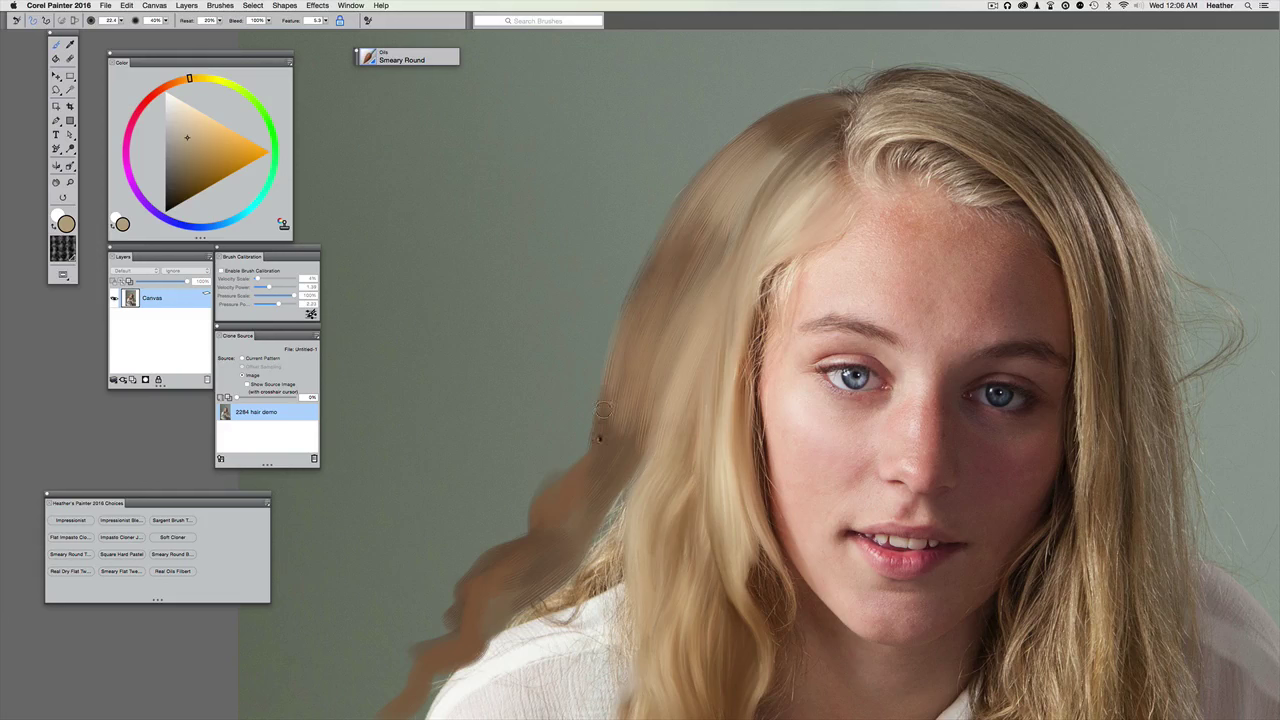
- Sample a light blonde, shrink the brush with 20% opacity, and compare the painted hair with the original photo
left_click(700, 341, "alt")
left_click_drag(642, 241, 642, 246)
left_click_drag(156, 24, 156, 27)
key("super+t")
key("super+t")
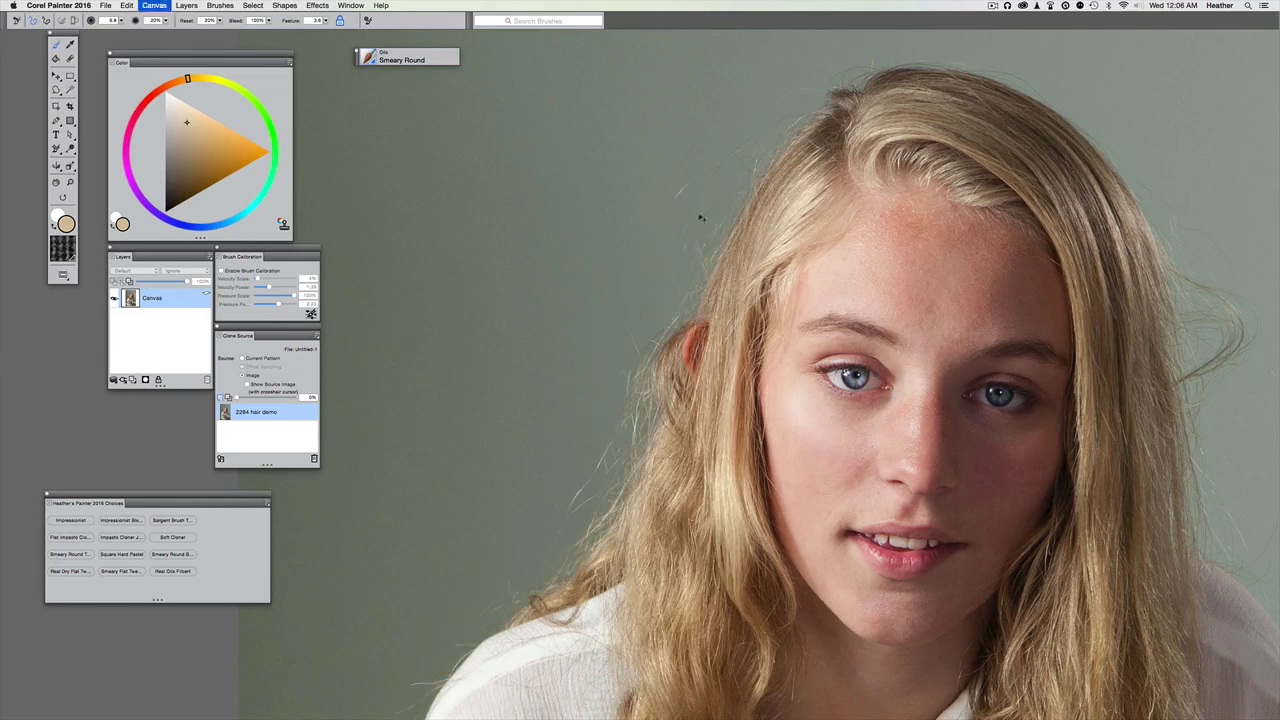
key("super+t")
key("super+t")
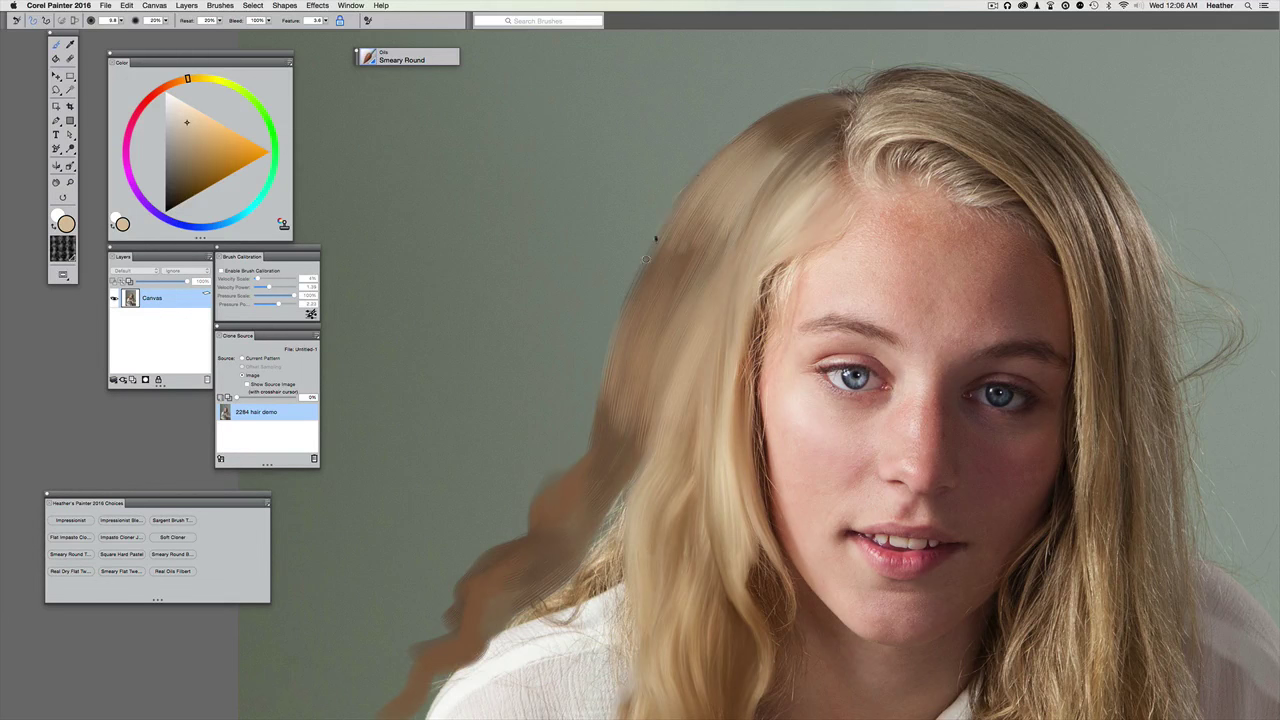
- Paint fine light strands along the outer hair at 40% opacity, and sample a slightly darker blonde from the painted hair
mouse_move(655, 238)
left_mouse_down()
mouse_move(687, 186)
mouse_move(750, 131)
left_mouse_up()
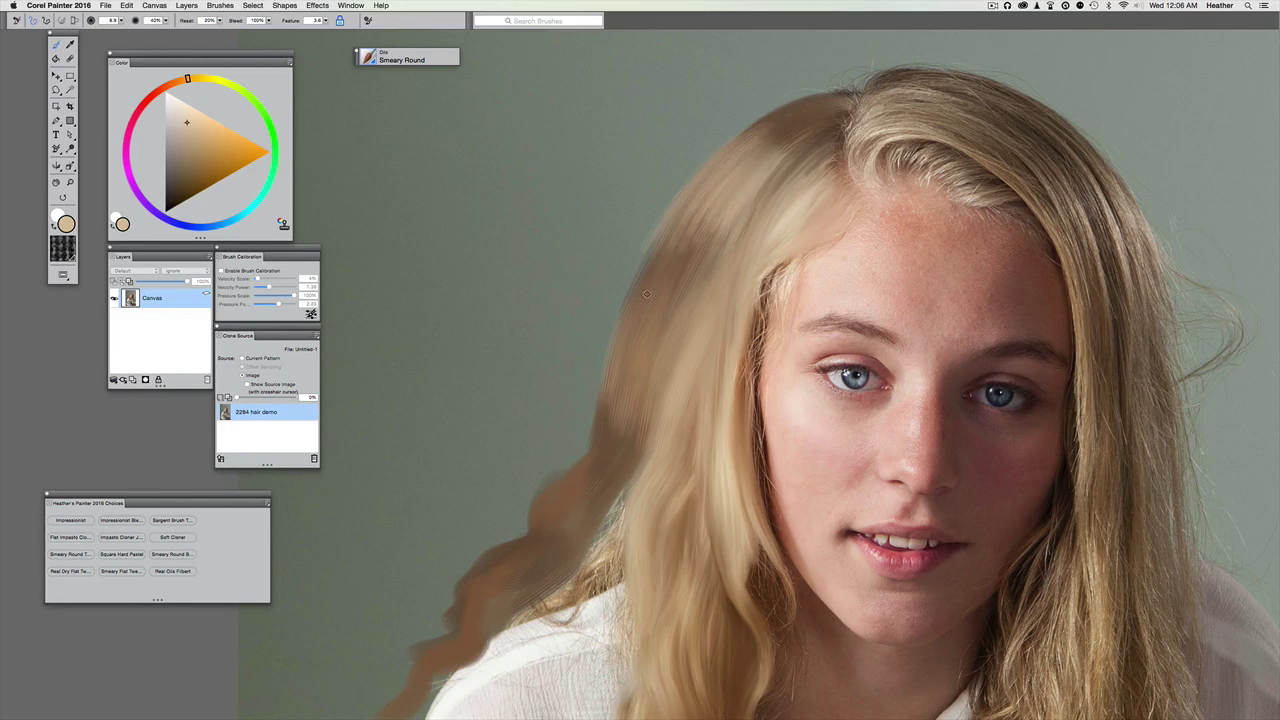
key("super+t")
key("super+t")
left_click_drag(640, 408, 657, 350)
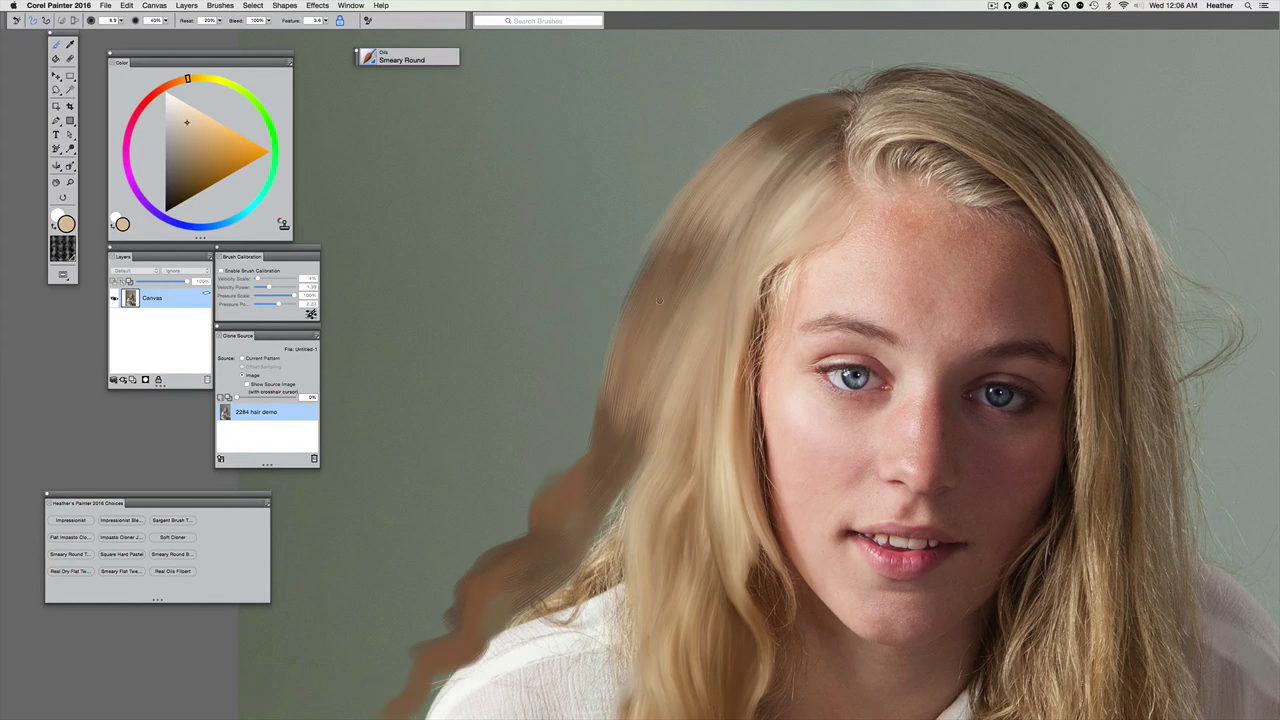
left_click_drag(660, 301, 613, 422)
scroll(585, 293, "down", 5)
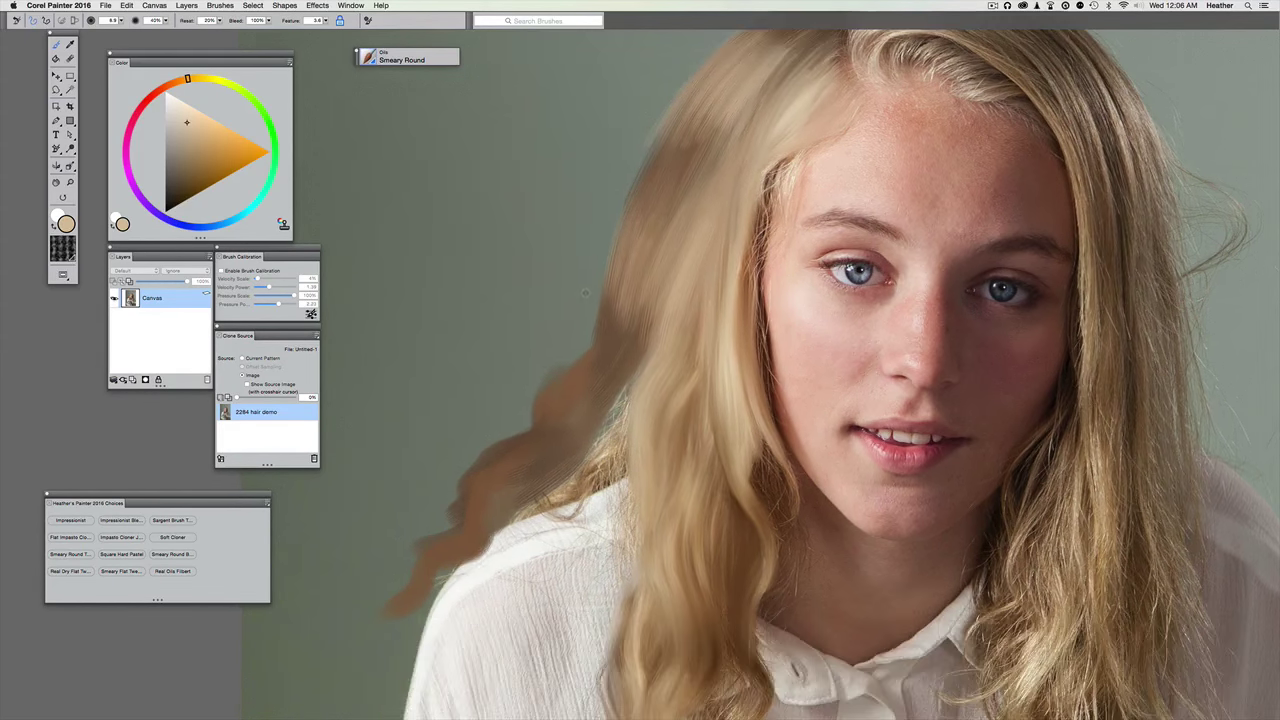
left_click(700, 213, "alt")
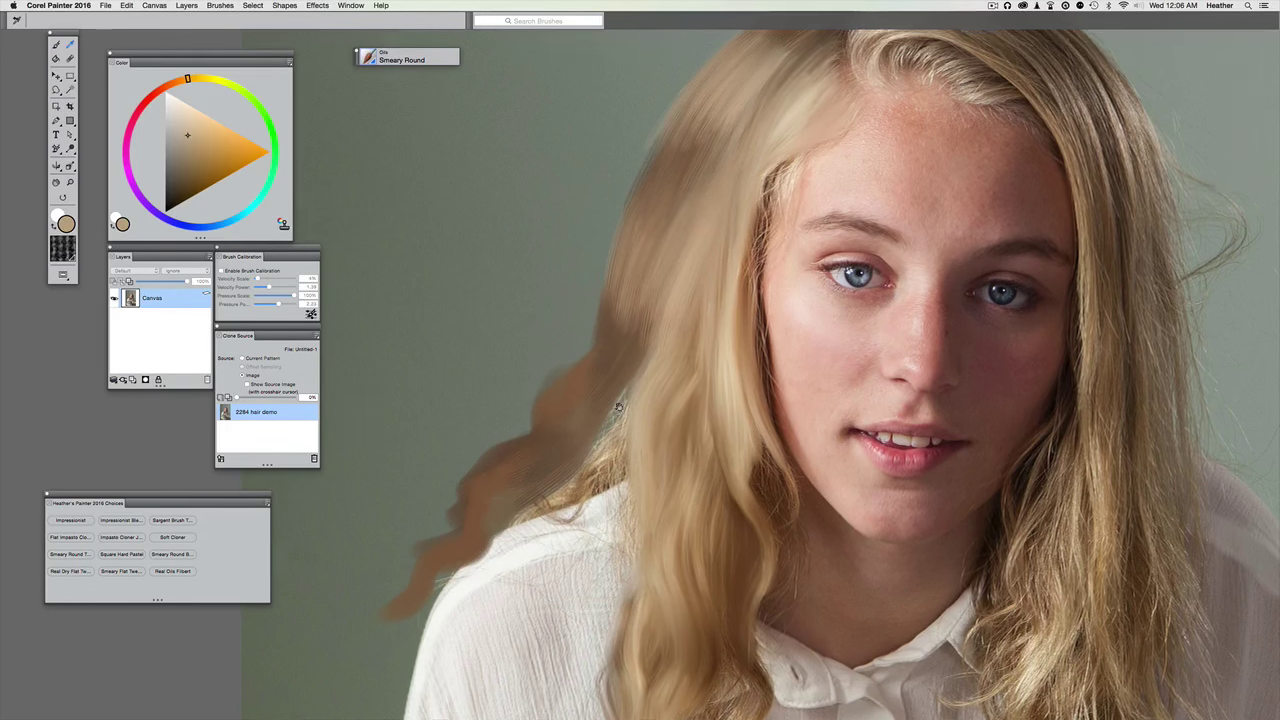
key("super+t")
key("super+t")
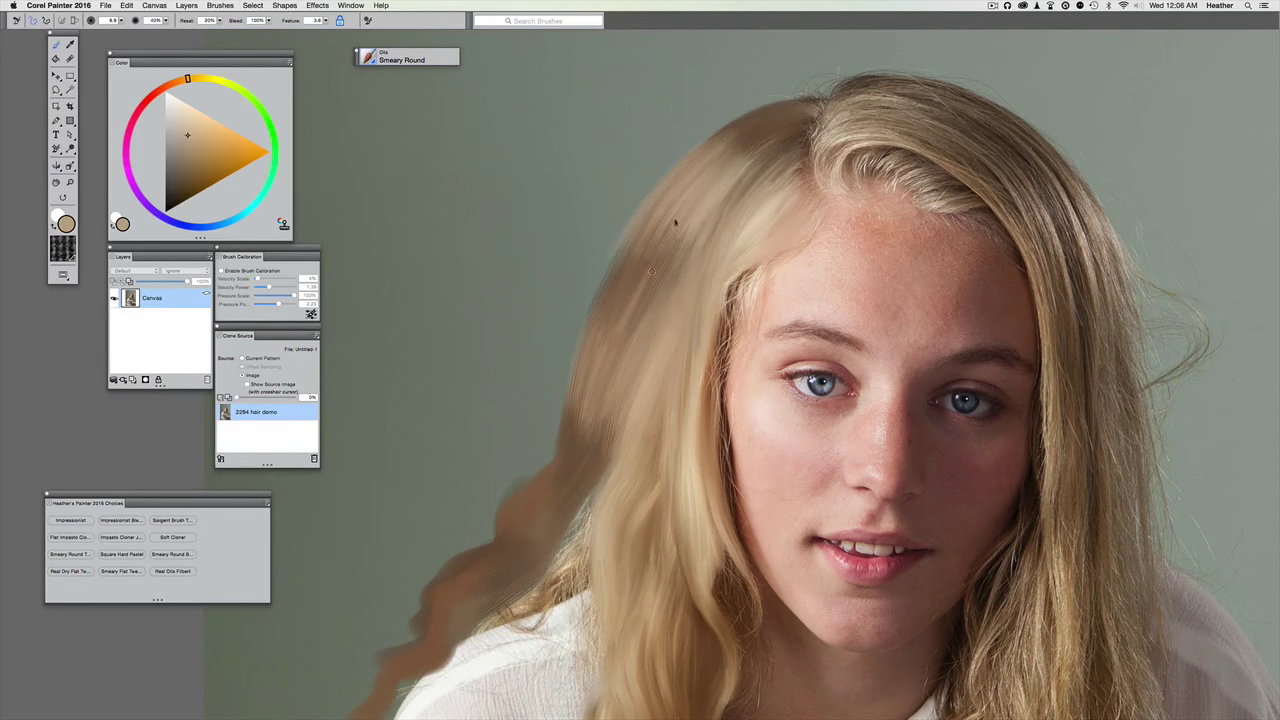
- Examine the painted hair in the context of the whole portrait and again up close
key("super+minus")
key("super+minus")
key("super+minus")
key("super+minus")
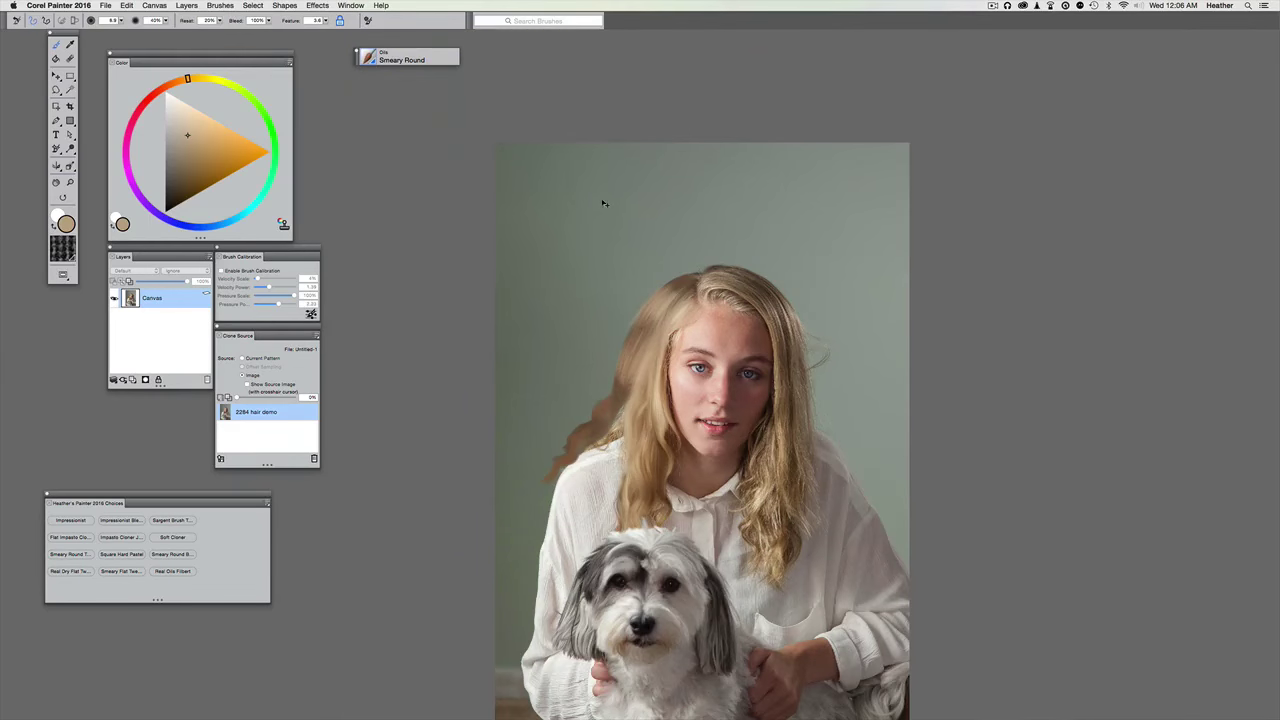
key("super+plus")
key("super+plus")
key("super+plus")
scroll(571, 294, "up", 3)
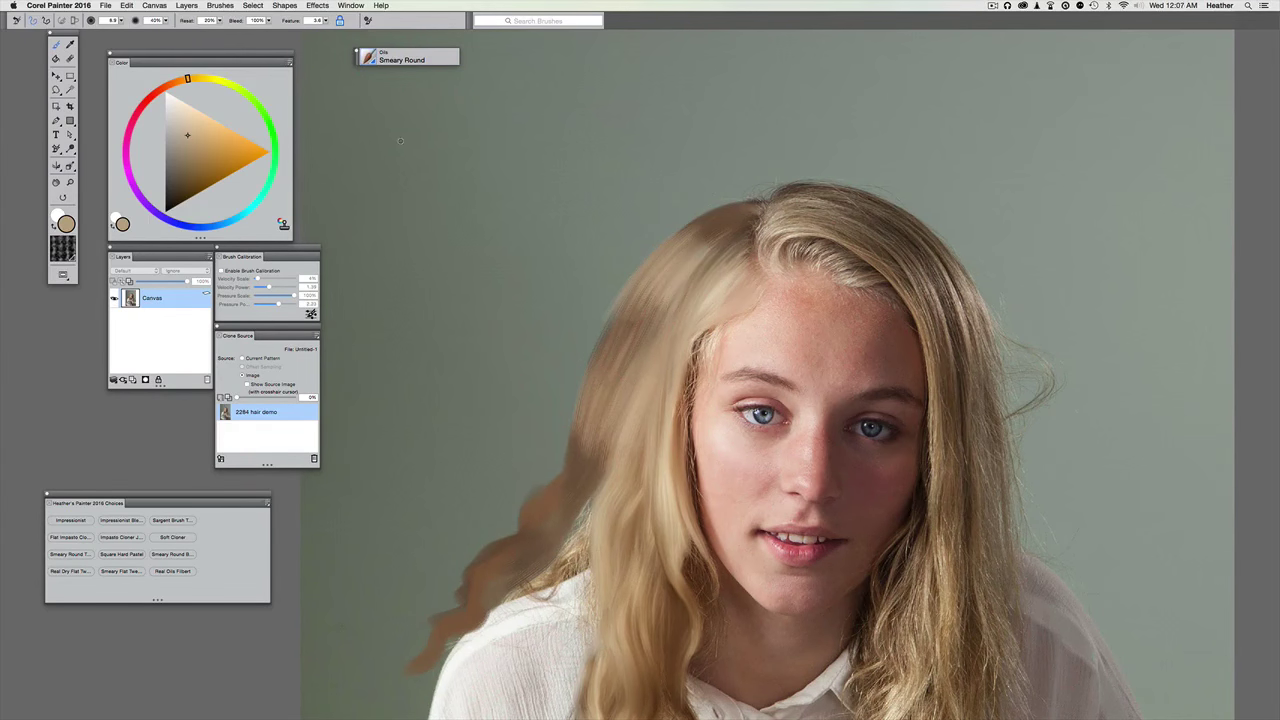
left_click_drag(478, 256, 440, 234)
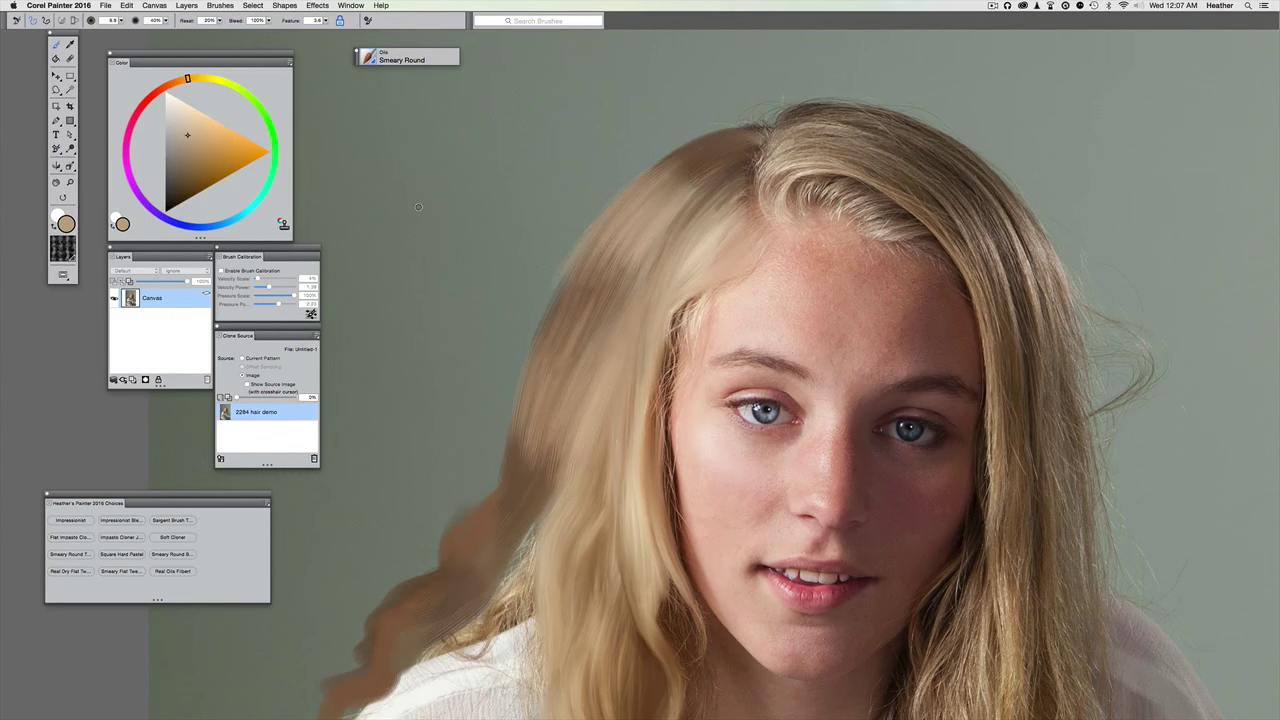
- Set the brush resaturation to 0% and enlarge the brush for blending the hair
double_click(211, 21)
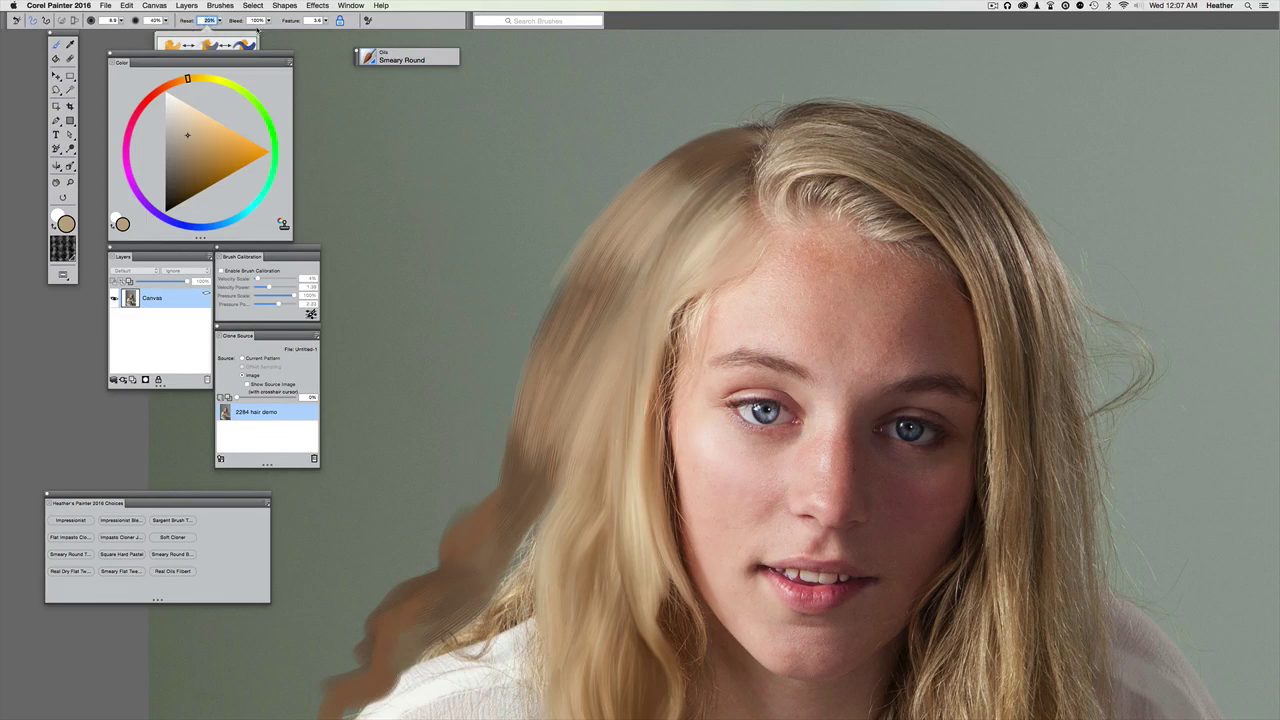
type("0")
key("Return")
left_click_drag(490, 225, 516, 225)
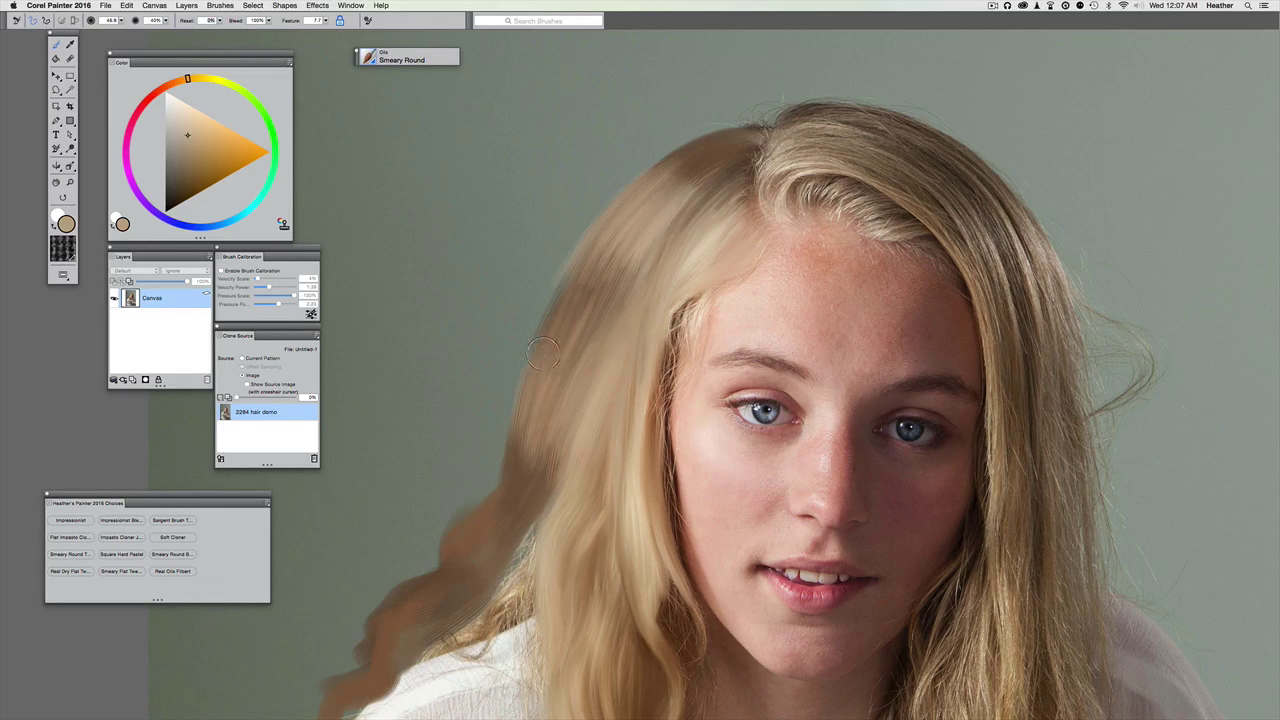
key("super+t")
key("super+t")
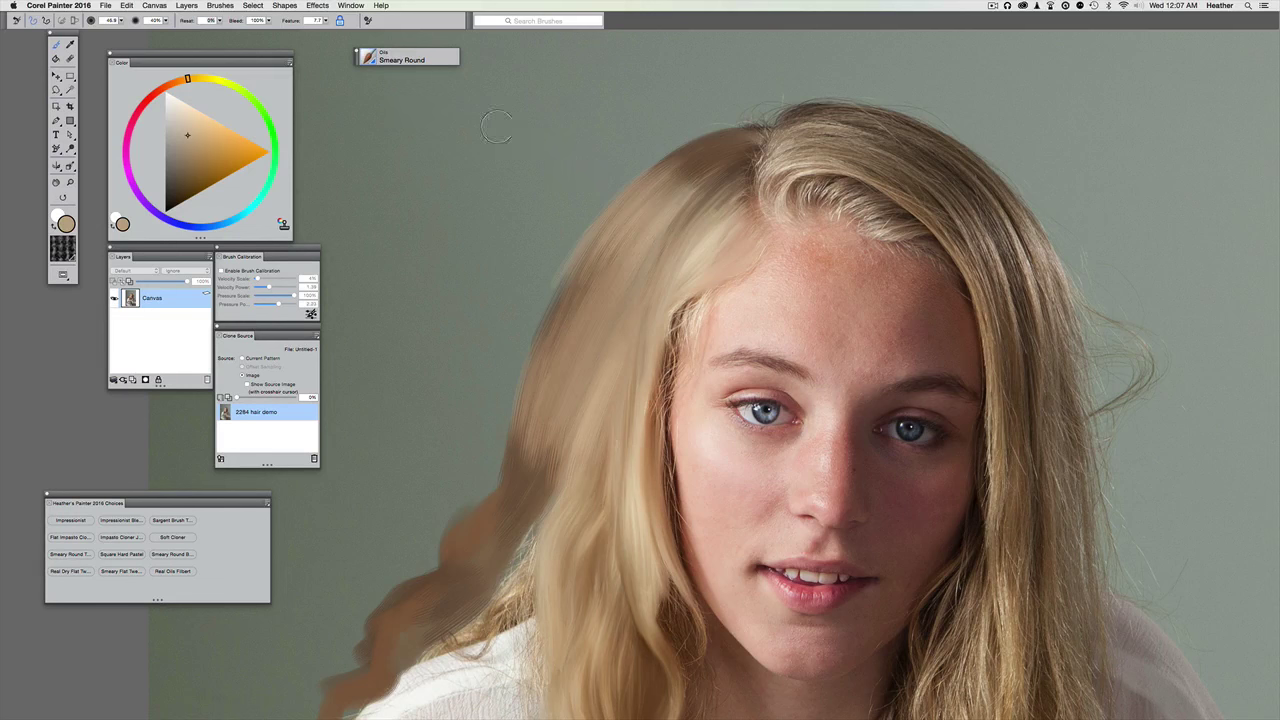
- Set the brush opacity to 20%, blend the painted hair with broad strokes, and undo the last stroke near the crown
left_click(153, 20)
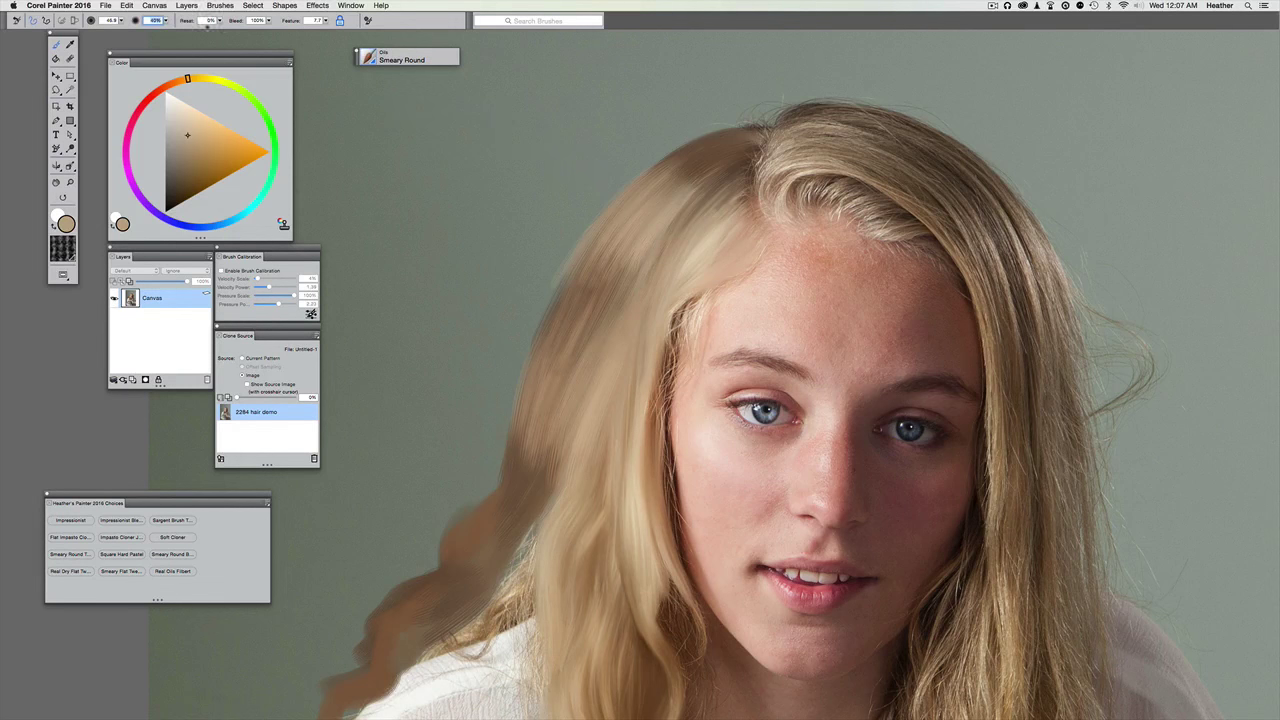
type("20")
key("Return")
left_click_drag(602, 337, 547, 456)
key("super+plus")
mouse_move(682, 263)
left_mouse_down()
mouse_move(593, 354)
mouse_move(581, 312)
mouse_move(560, 383)
mouse_move(657, 262)
mouse_move(575, 300)
left_mouse_up()
key("super+z")
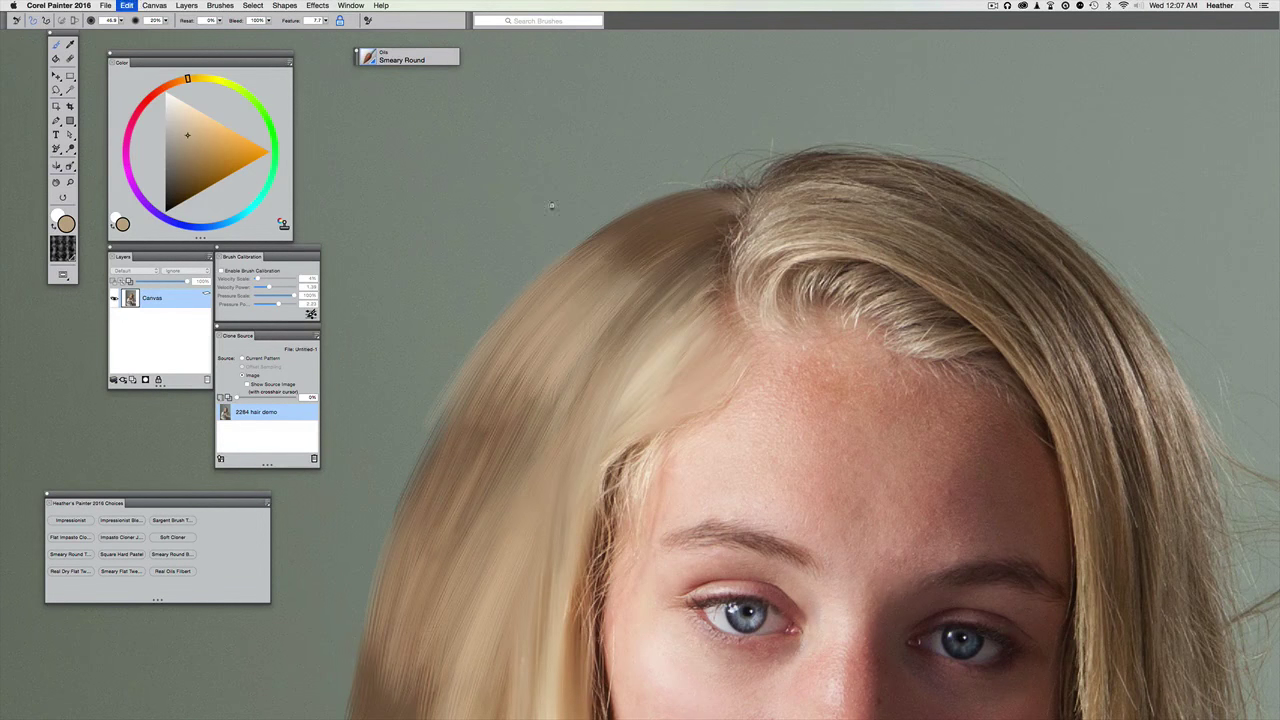
- Reduce the brush size to about 23 and set its Feature value to 5.0
left_click_drag(521, 215, 533, 218)
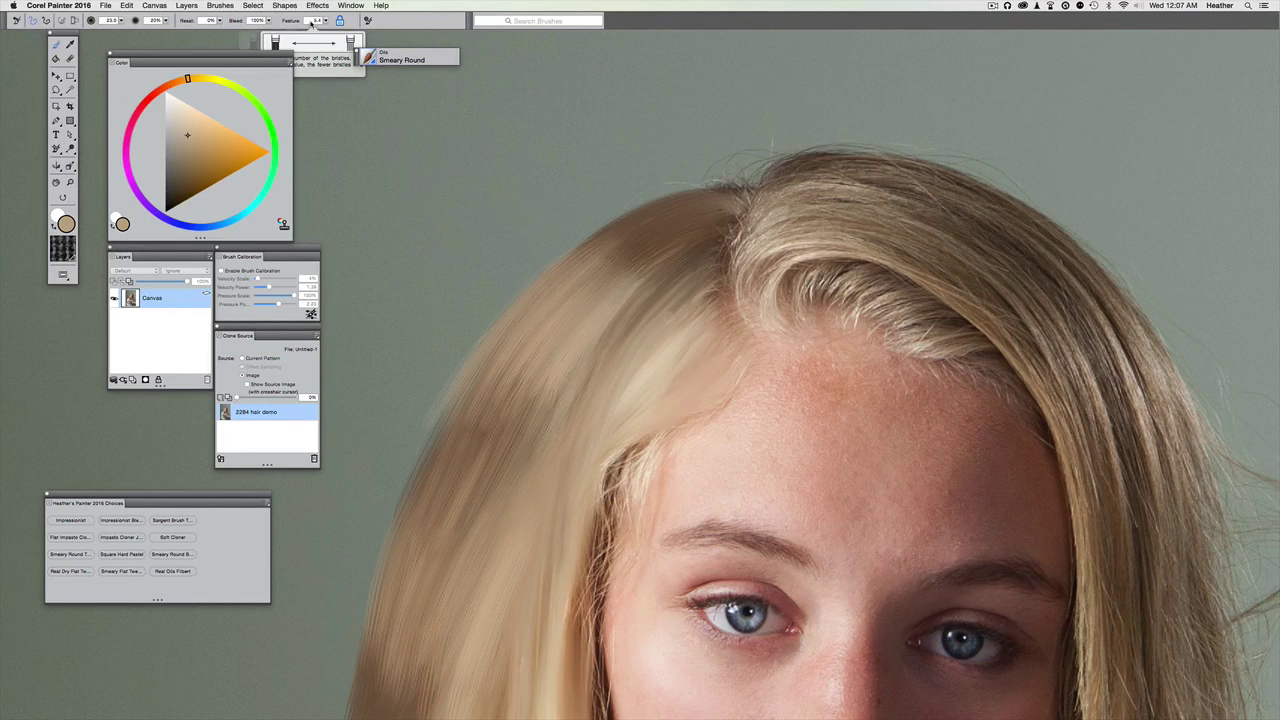
double_click(318, 21)
type("6.4")
key("Return")
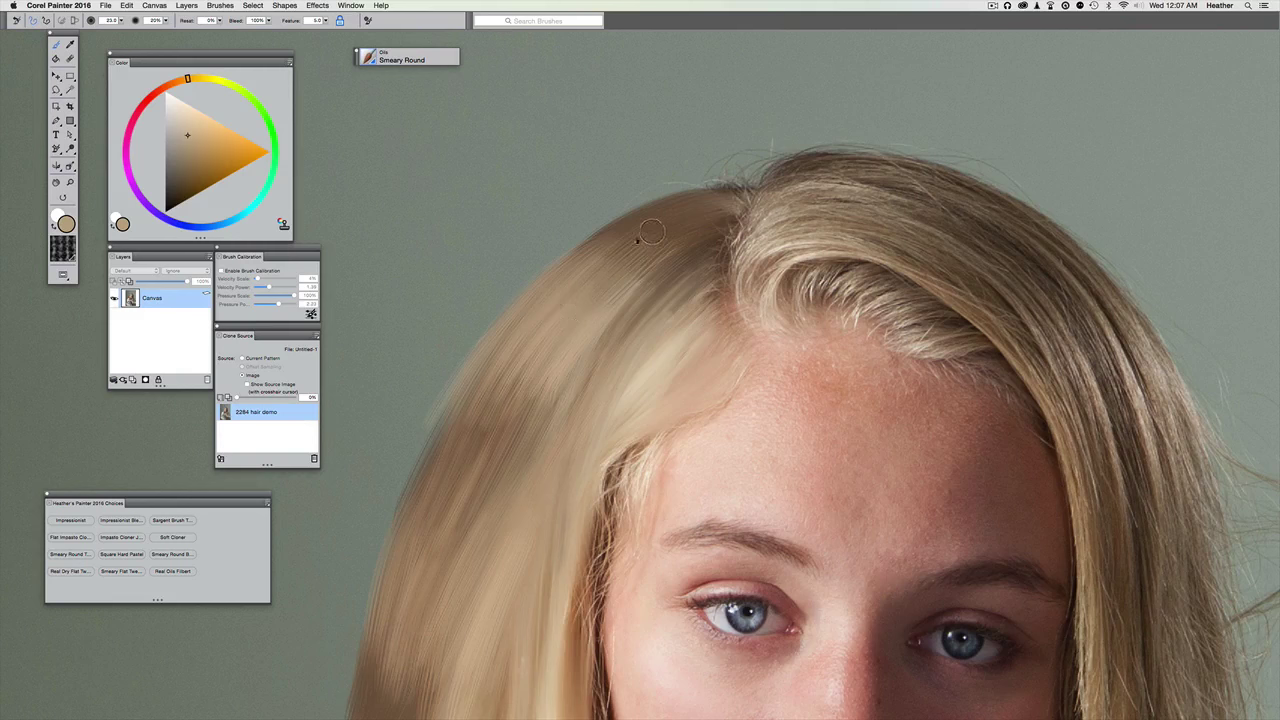
- Blend the painted hair with long curved strokes from the parting and crown down toward the side of the head
left_click_drag(646, 232, 576, 310)
left_click_drag(680, 200, 577, 328)
left_click_drag(656, 260, 582, 368)
left_click_drag(686, 287, 580, 366)
left_click_drag(692, 248, 563, 391)
left_click_drag(693, 168, 697, 160)
scroll(697, 160, "down", 5)
scroll(697, 160, "left", 3)
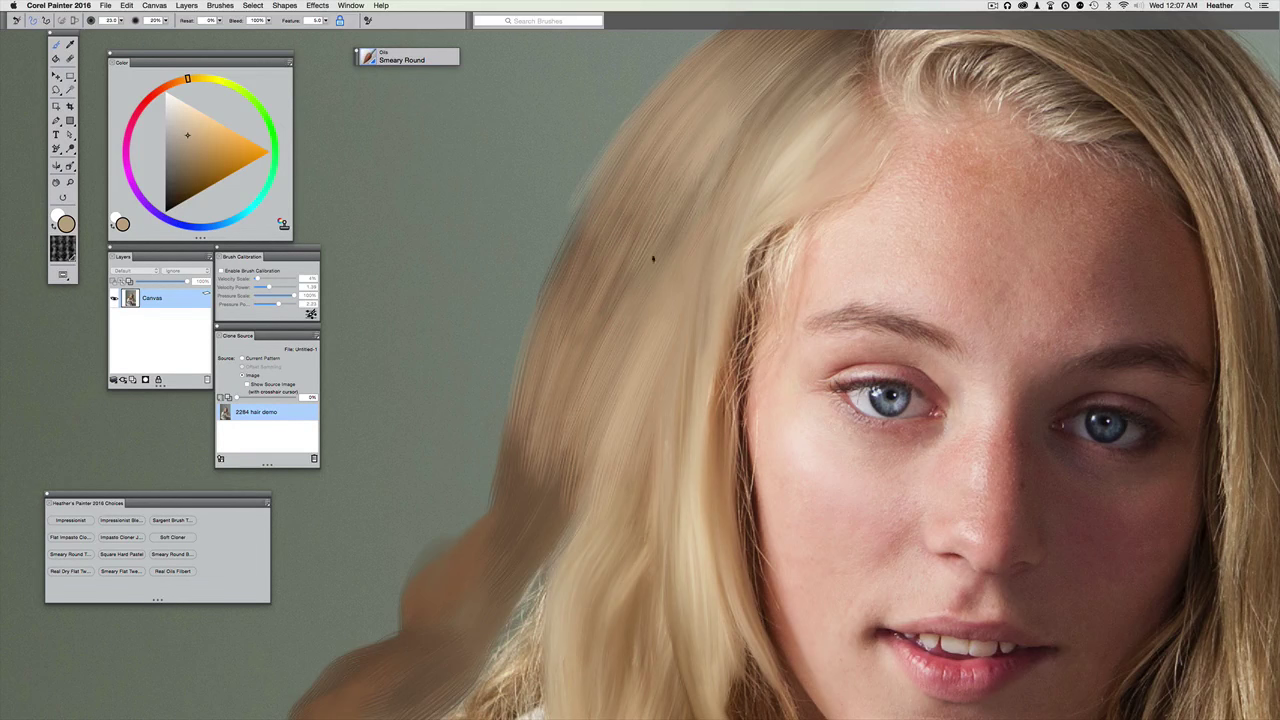
scroll(553, 282, "up", 2)
scroll(553, 282, "right", 3)
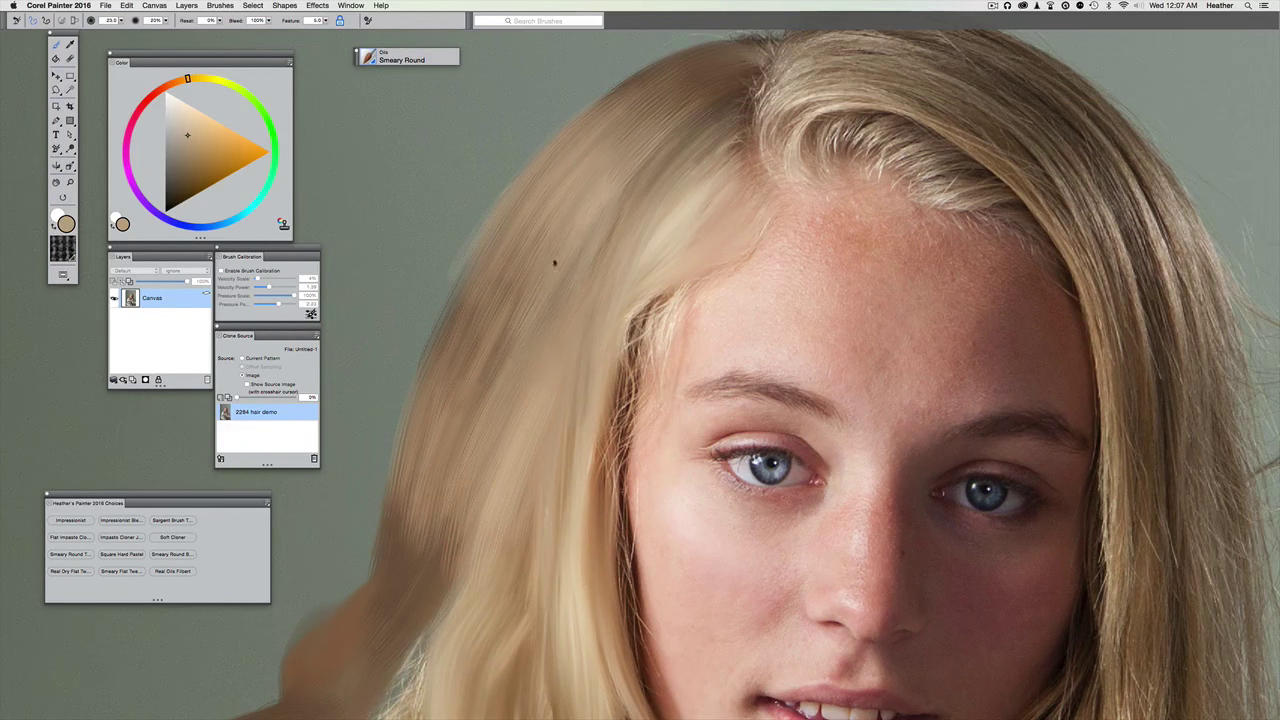
key("super+minus")
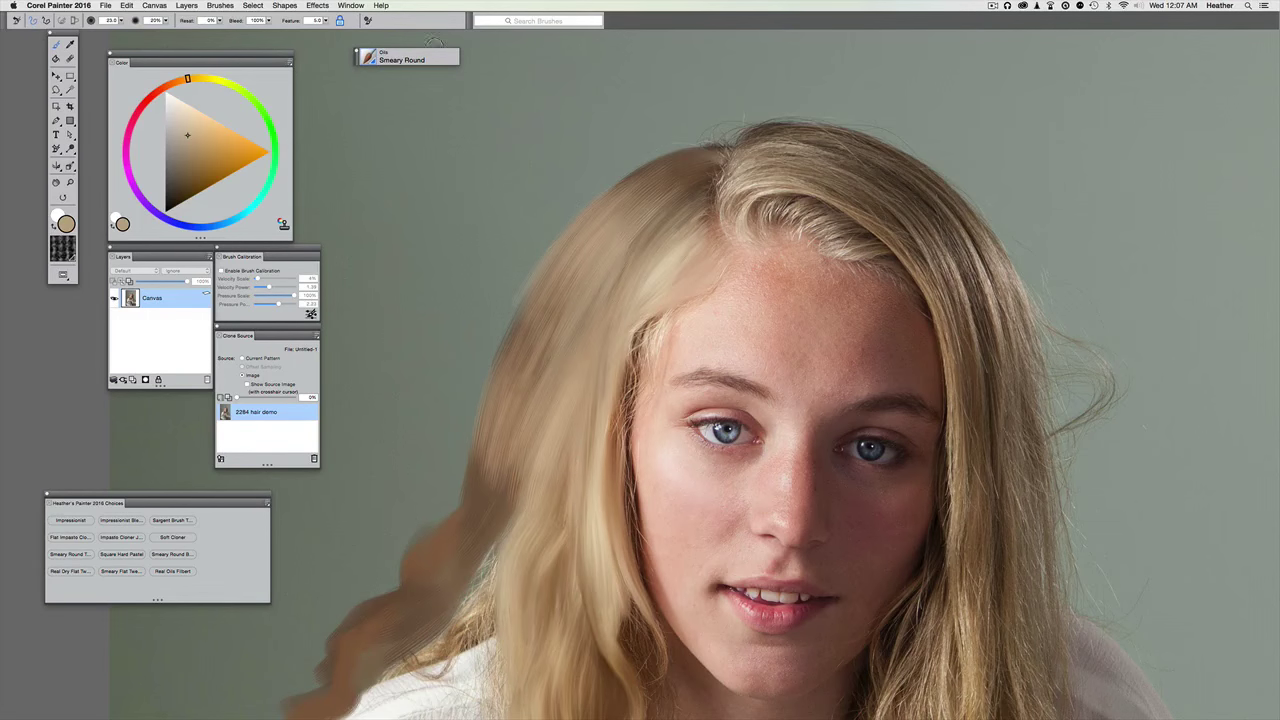
- Open the advanced brush controls for the Smeary Round brush
left_click(342, 8)
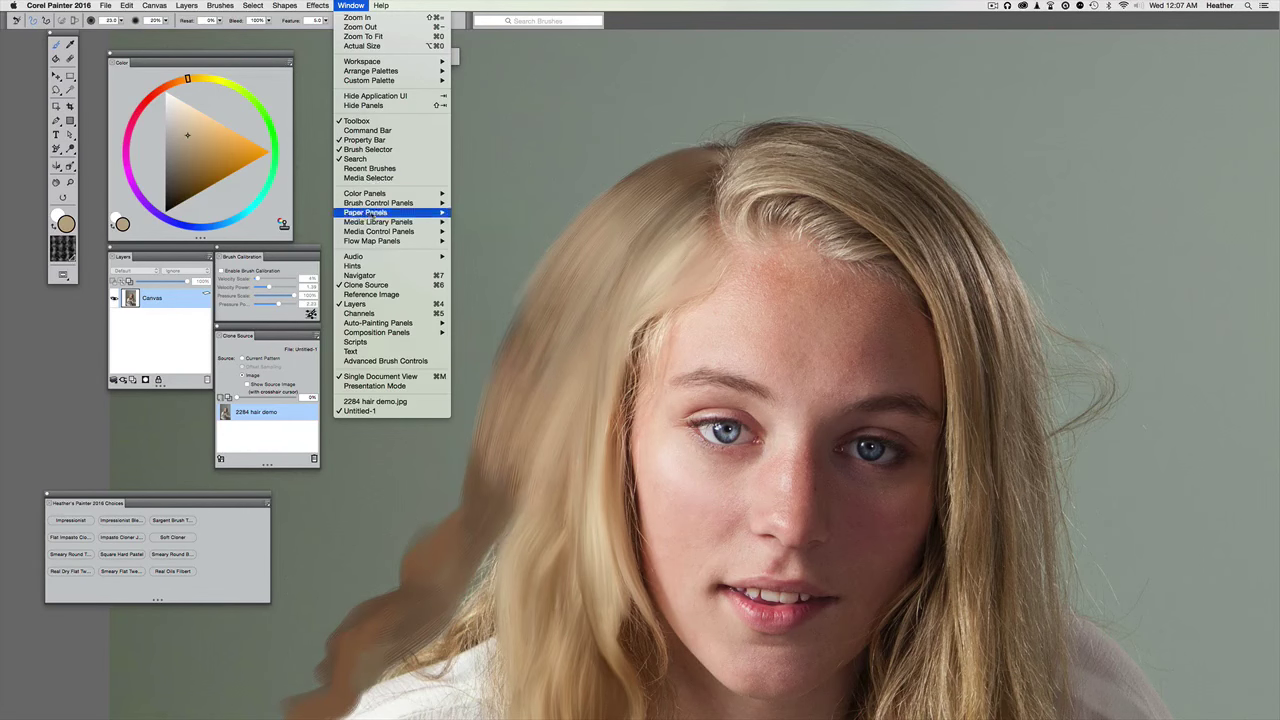
mouse_move(375, 232)
left_click(402, 362)
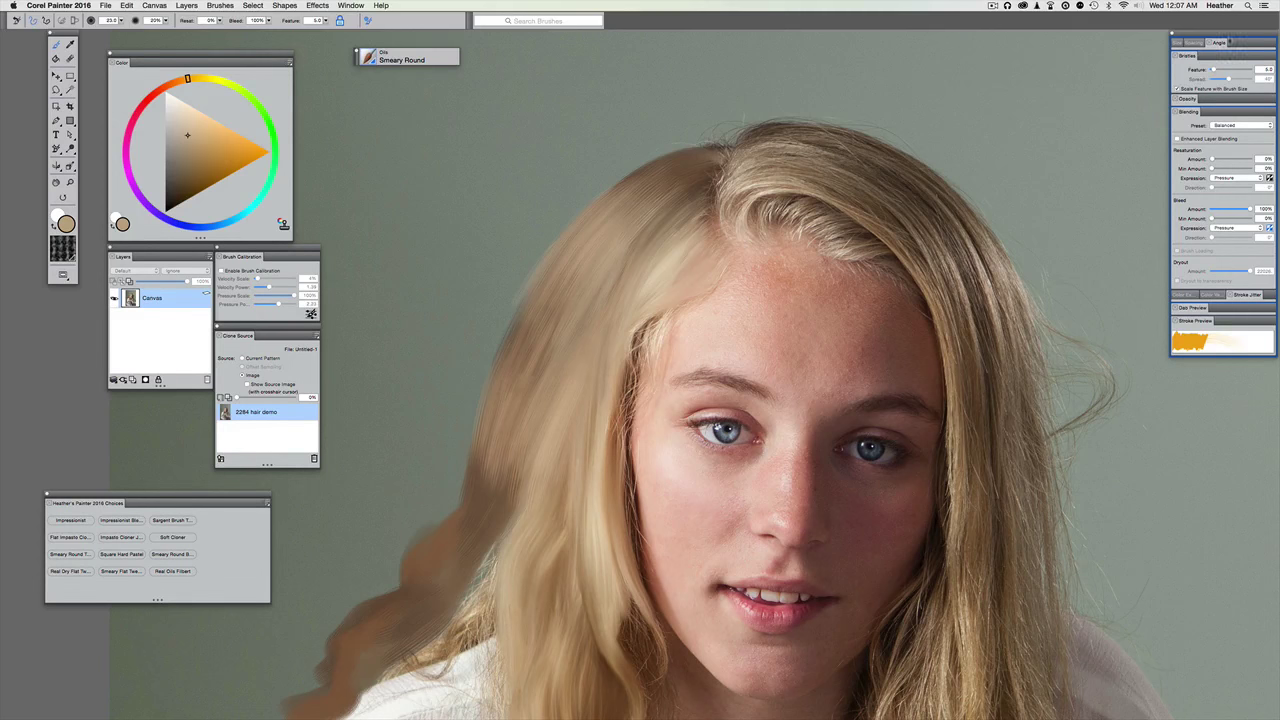
- Move the advanced brush controls closer to the portrait and blend the painted hair from the crown down the side of the head
left_click_drag(1228, 34, 1140, 33)
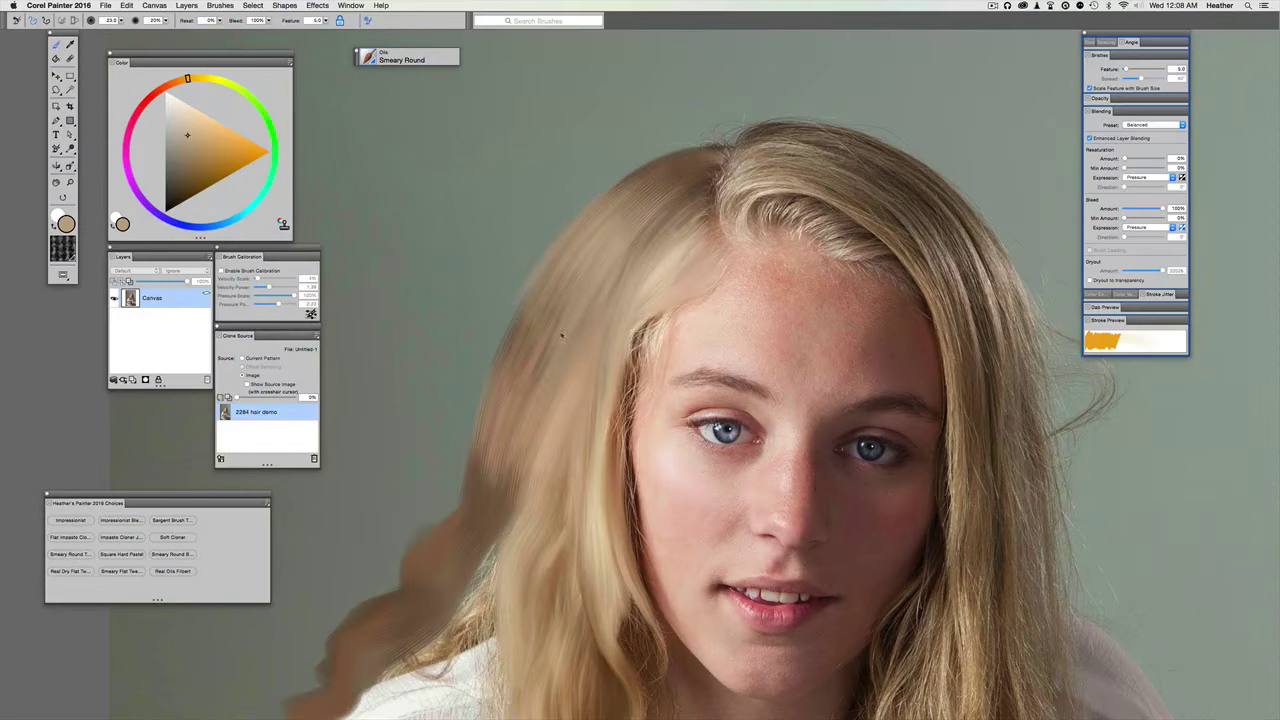
key("super+plus")
left_click_drag(536, 332, 670, 341)
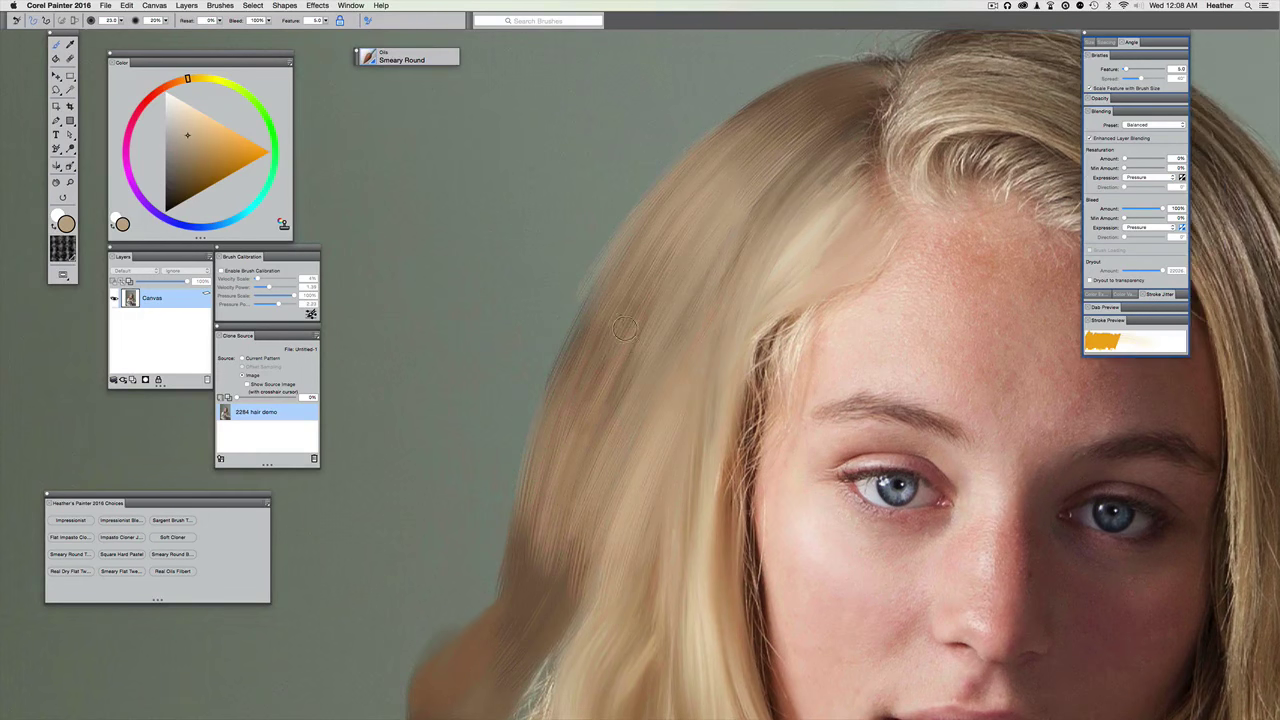
scroll(584, 388, "up", 3)
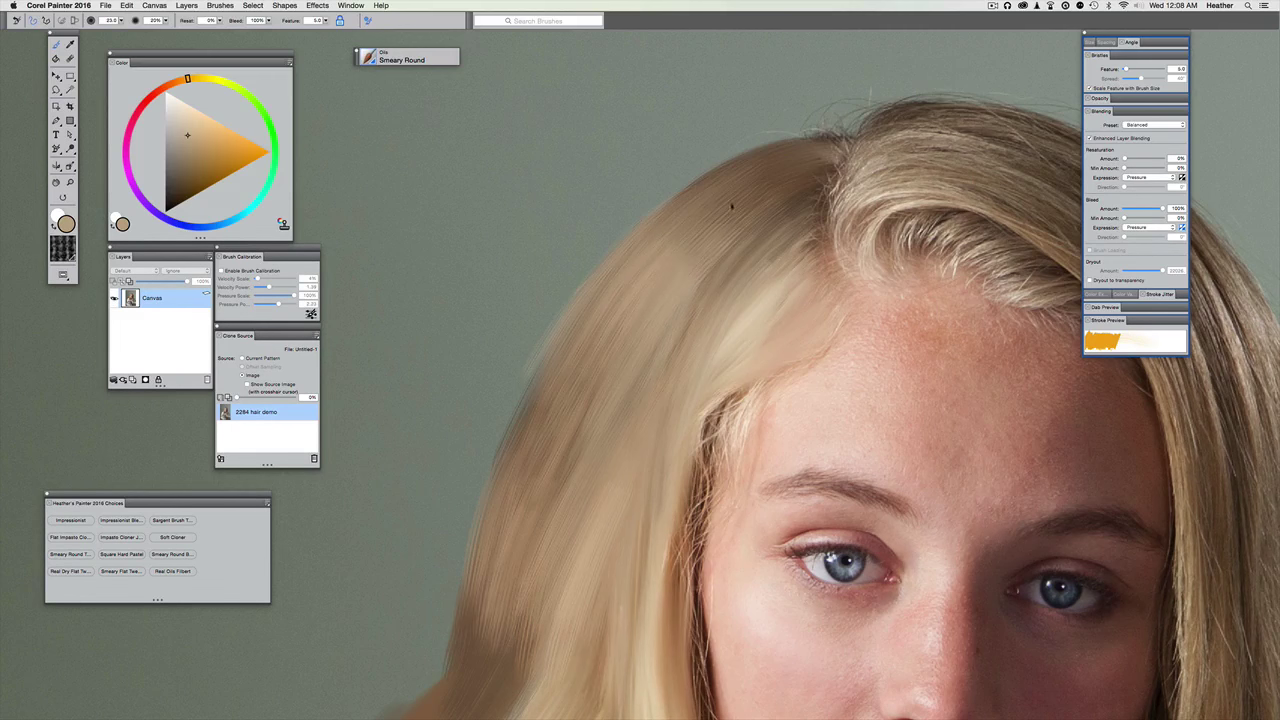
scroll(720, 200, "down", 5)
scroll(720, 200, "left", 3)
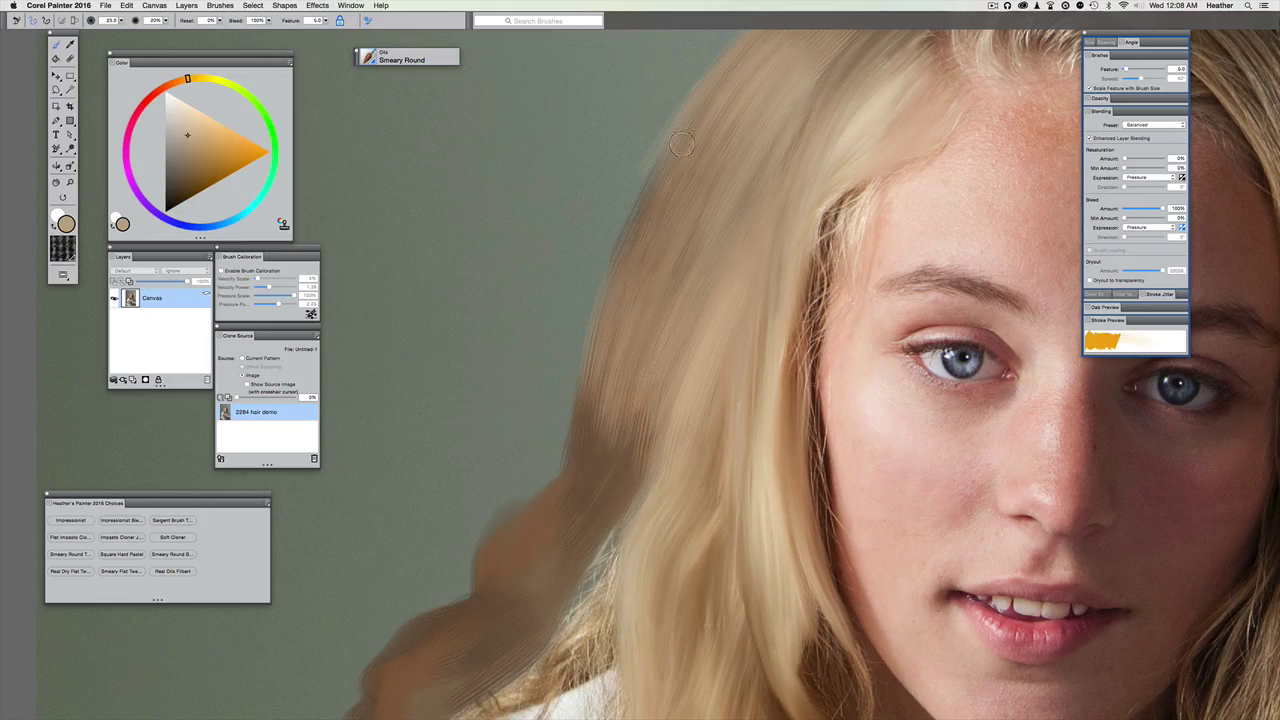
key("super+minus")
left_click_drag(663, 310, 711, 222)
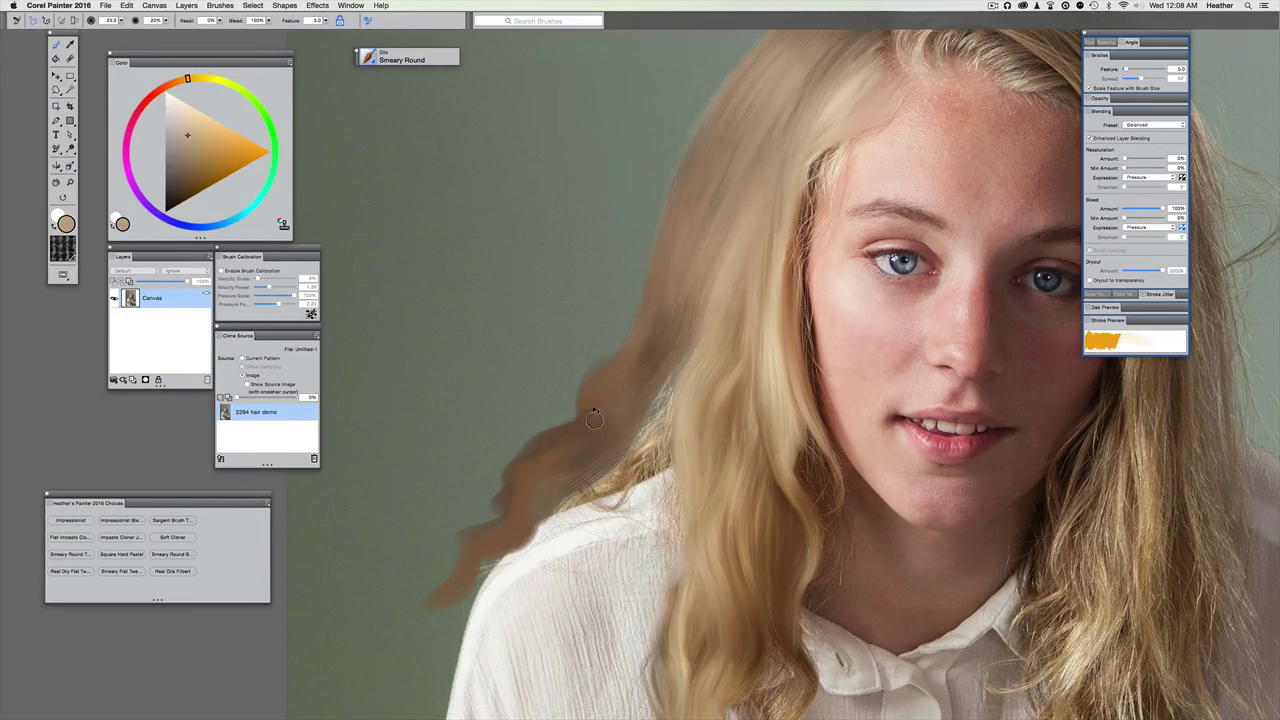
- Smooth the outer edge of the painted hair where the wavy lock flares out above the shoulder
key("super+minus")
left_click_drag(623, 387, 590, 438)
scroll(644, 349, "up", 2)
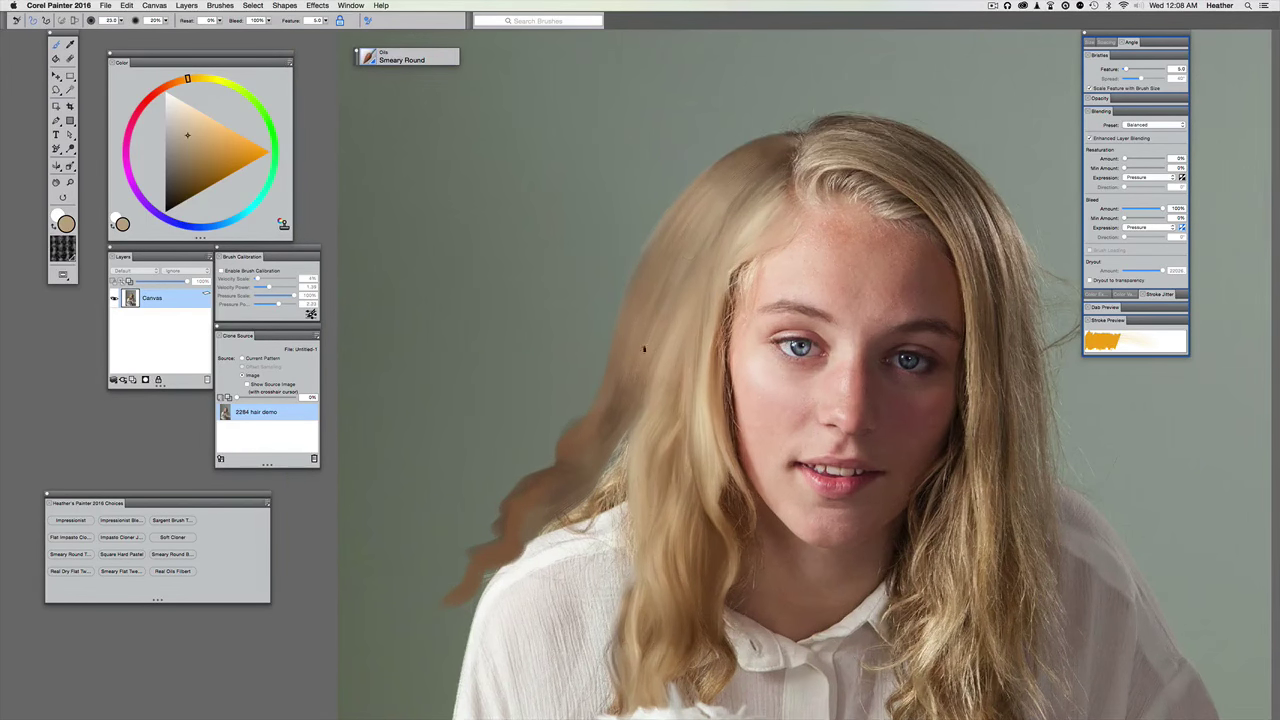
key("super+plus")
key("super+plus")
left_click_drag(668, 234, 627, 316)
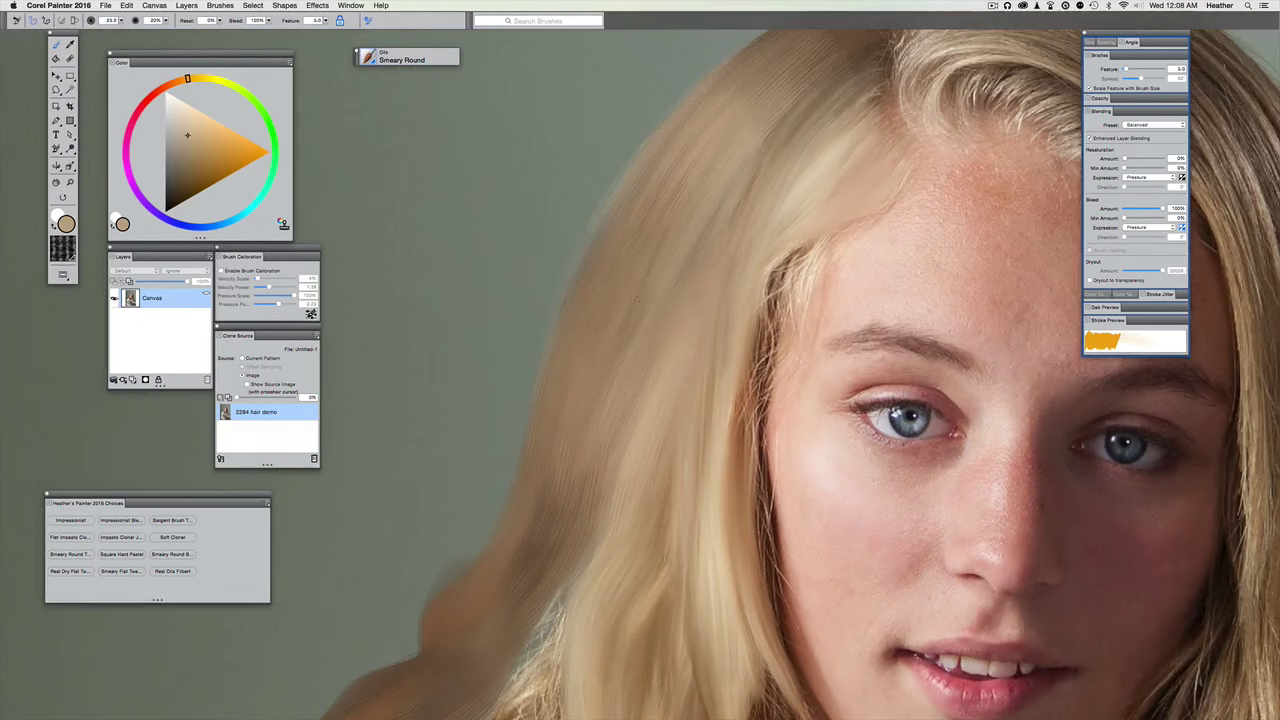
key("super+plus")
key("super+minus")
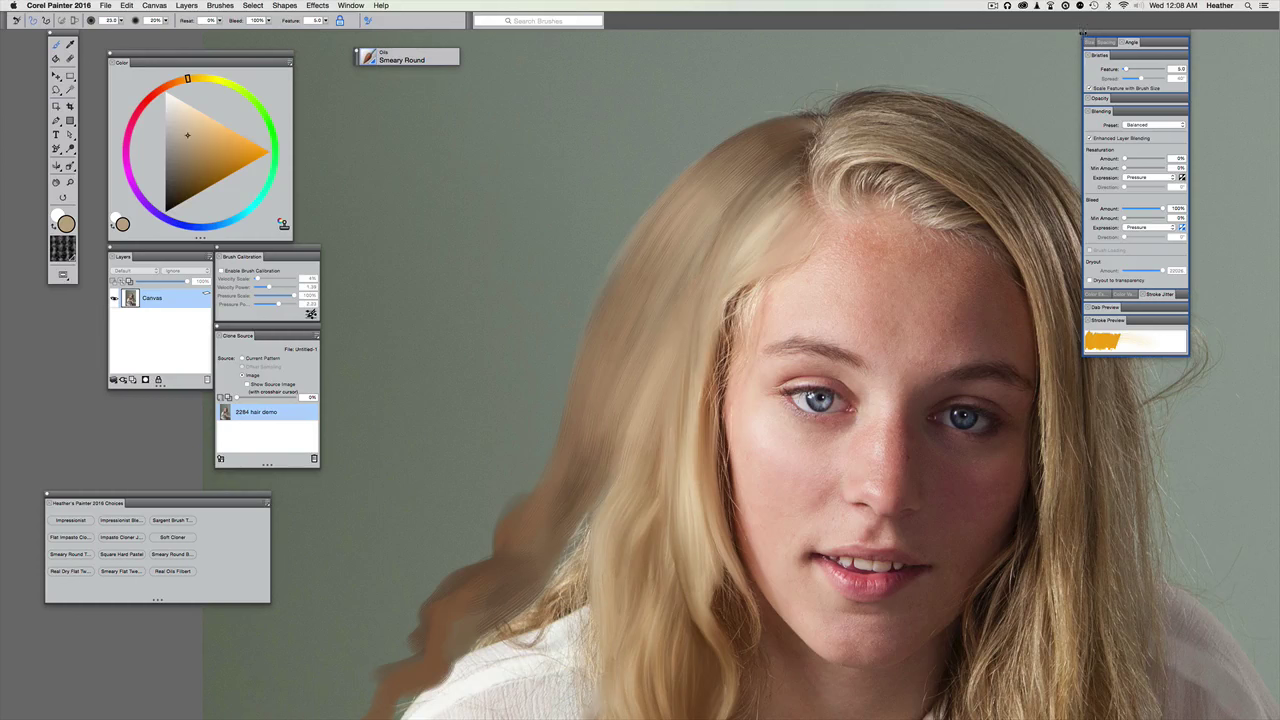
- Close the advanced brush controls and blend along the hair's outer edge beside the face
left_click(1083, 34)
key("super+plus")
left_click_drag(522, 298, 518, 388)
left_click_drag(505, 345, 475, 257)
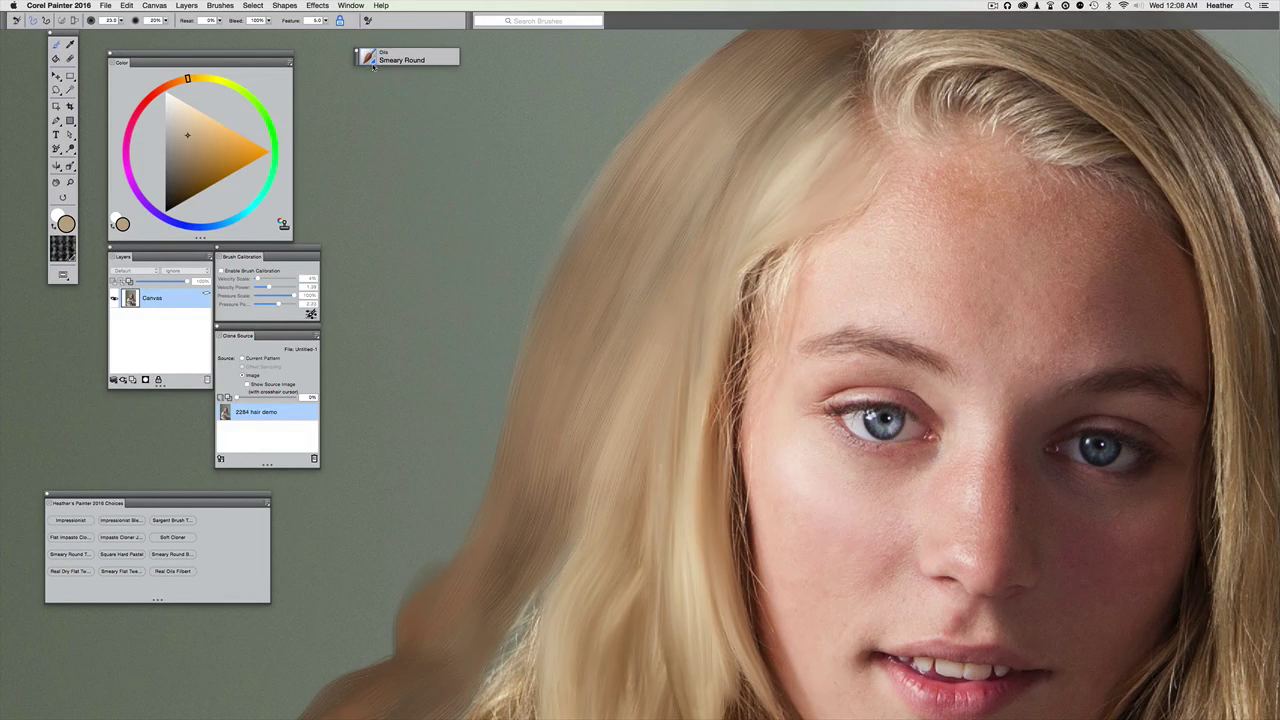
- Switch to the Detail Oils Brush from the Oils category
left_click(370, 57)
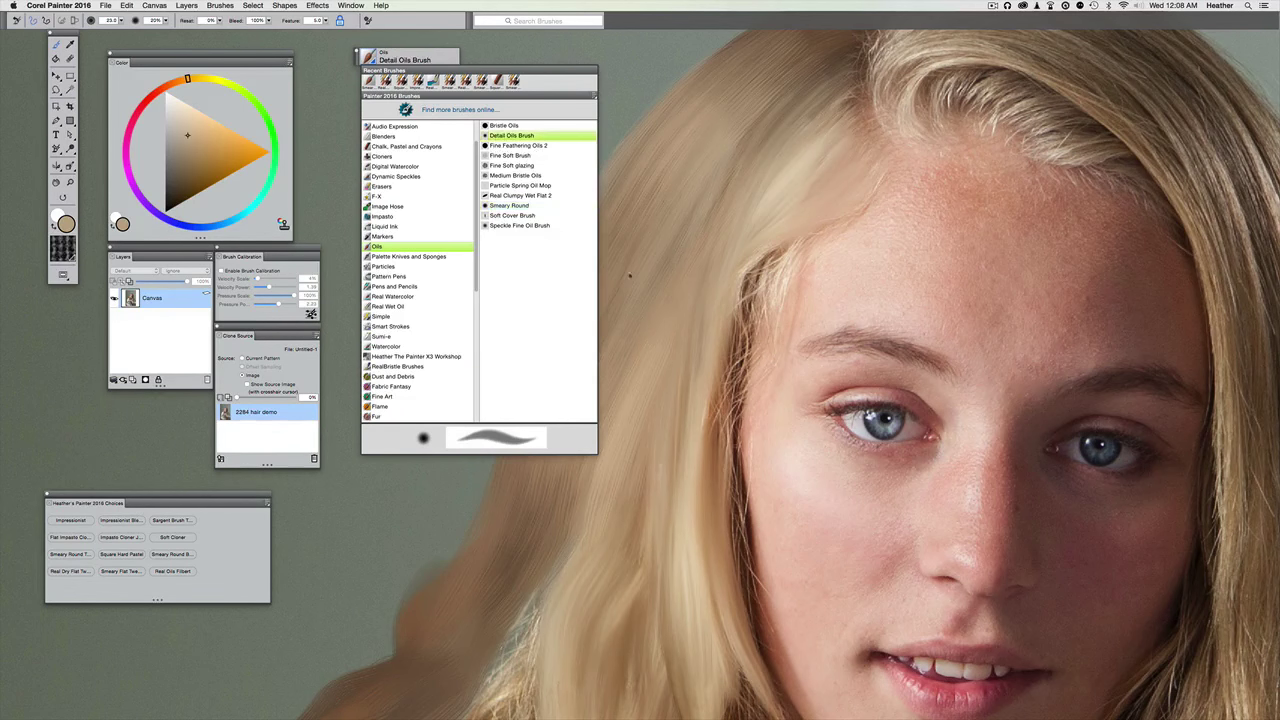
left_click(540, 137)
left_click_drag(642, 383, 688, 427)
left_click_drag(628, 355, 632, 357)
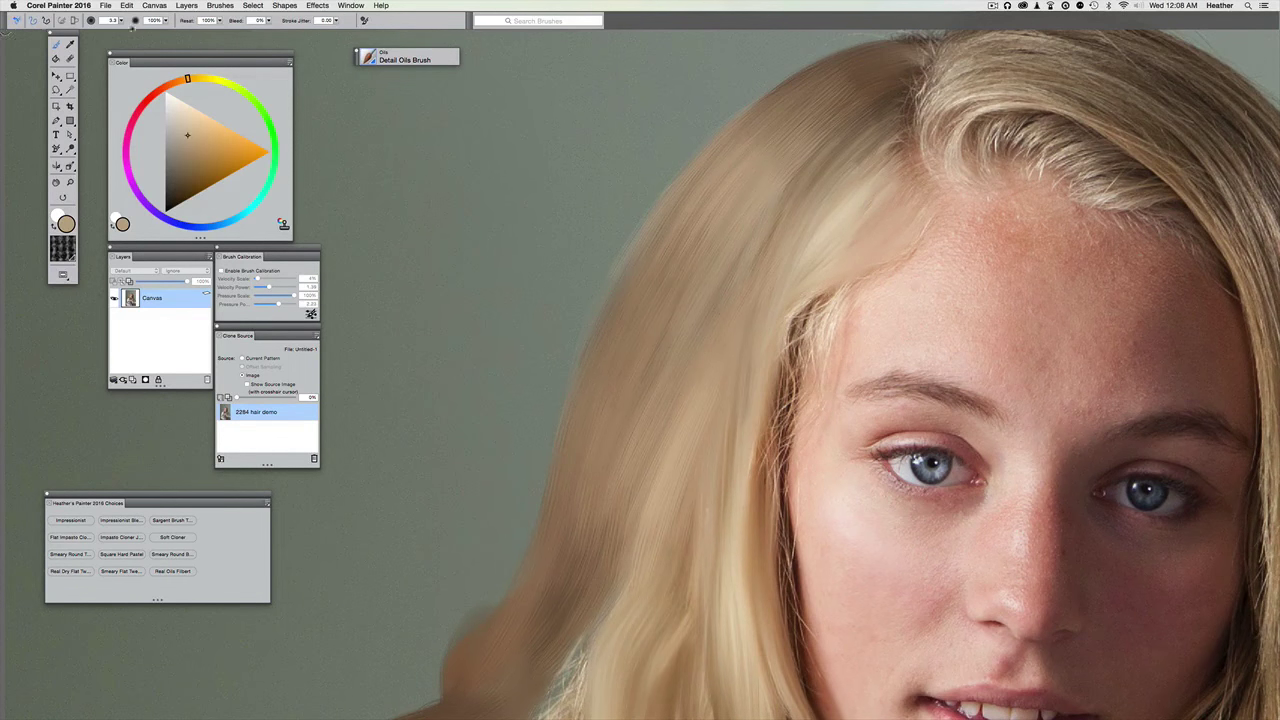
- Try thick, fully opaque Detail Oils Brush strokes across the backdrop and hair, and undo them
left_click_drag(510, 148, 750, 352)
left_click_drag(505, 155, 735, 375)
left_click_drag(450, 198, 685, 410)
left_click_drag(345, 148, 670, 440)
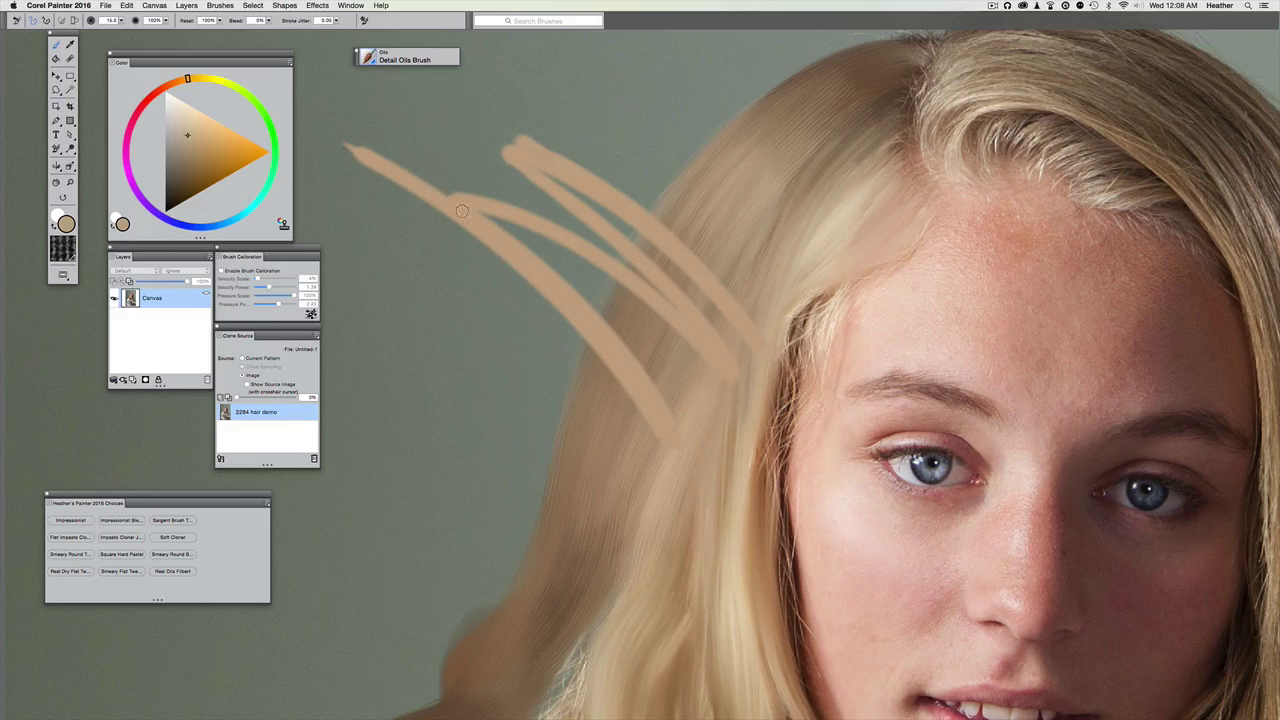
key("super+z")
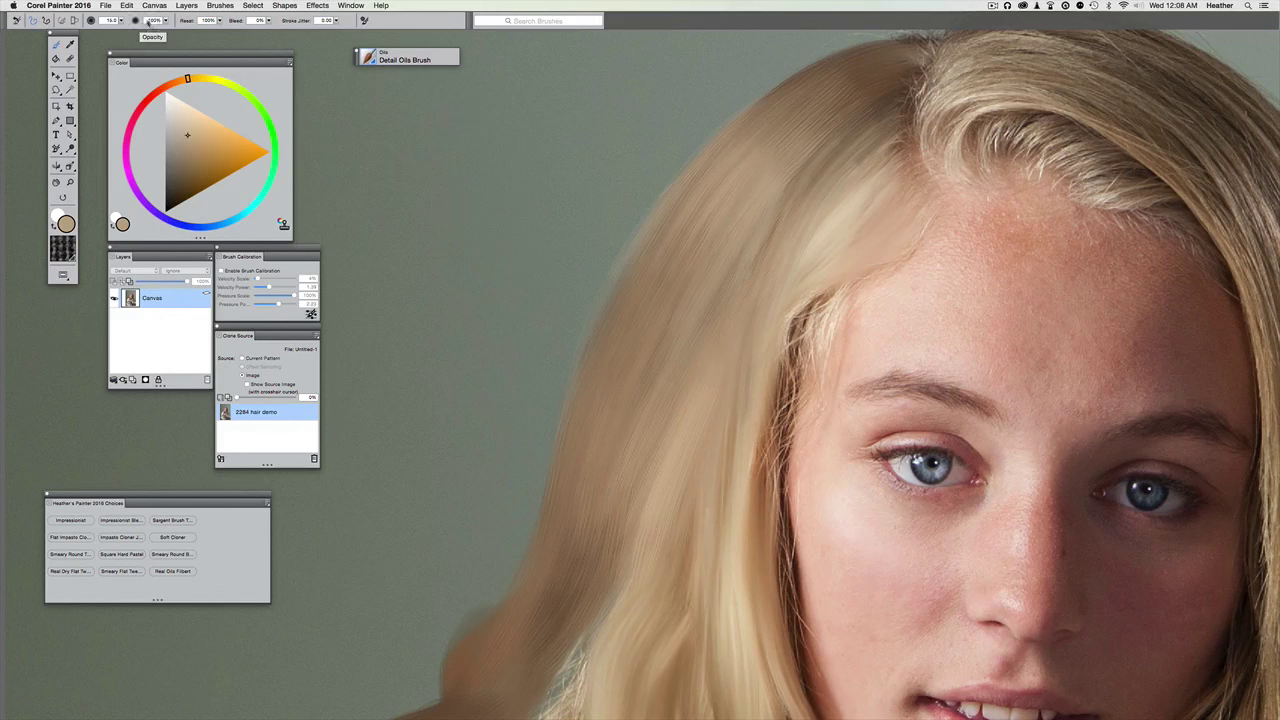
- Tune the Detail Oils Brush to 60% opacity, lower resaturation, higher bleed and a radius of about 3, undoing the test strokes
left_click(153, 21)
type("40")
key("Tab")
key("Tab")
mouse_move(612, 379)
left_mouse_down()
mouse_move(564, 270)
mouse_move(635, 393)
mouse_move(384, 262)
left_mouse_up()
key("super+z")
left_click(149, 21)
mouse_move(501, 181)
left_mouse_down()
mouse_move(504, 380)
mouse_move(455, 525)
left_mouse_up()
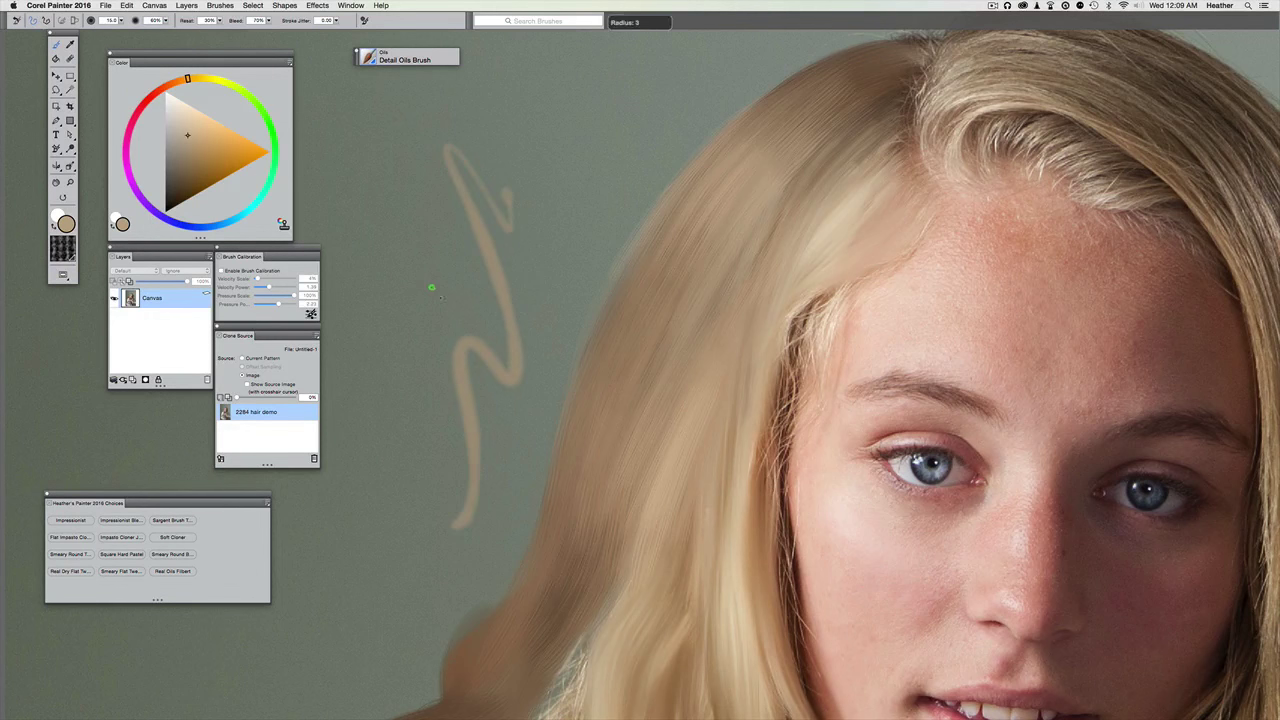
key("super+z")
- Draw long, thin test strokes with the reduced brush on the backdrop beside the hair
left_click_drag(486, 156, 566, 400)
mouse_move(420, 176)
left_mouse_down()
mouse_move(537, 206)
mouse_move(529, 369)
mouse_move(418, 234)
left_mouse_up()
key("super+z")
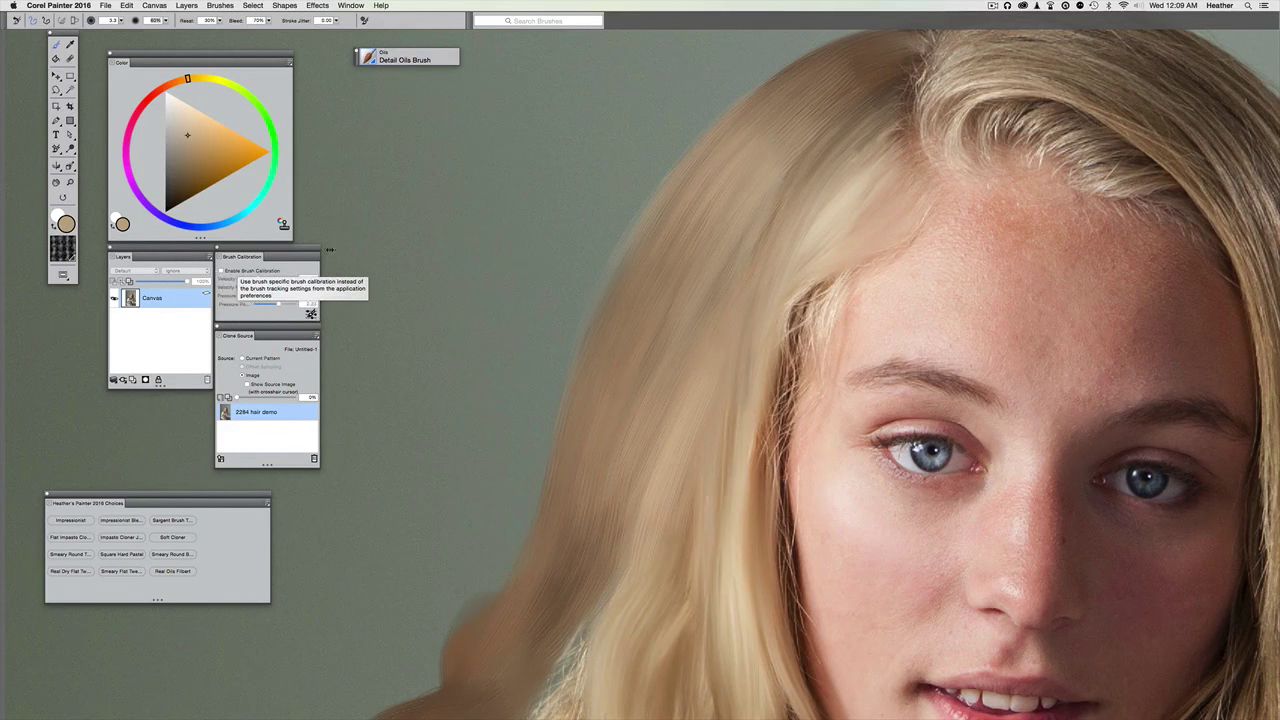
left_click_drag(466, 145, 442, 506)
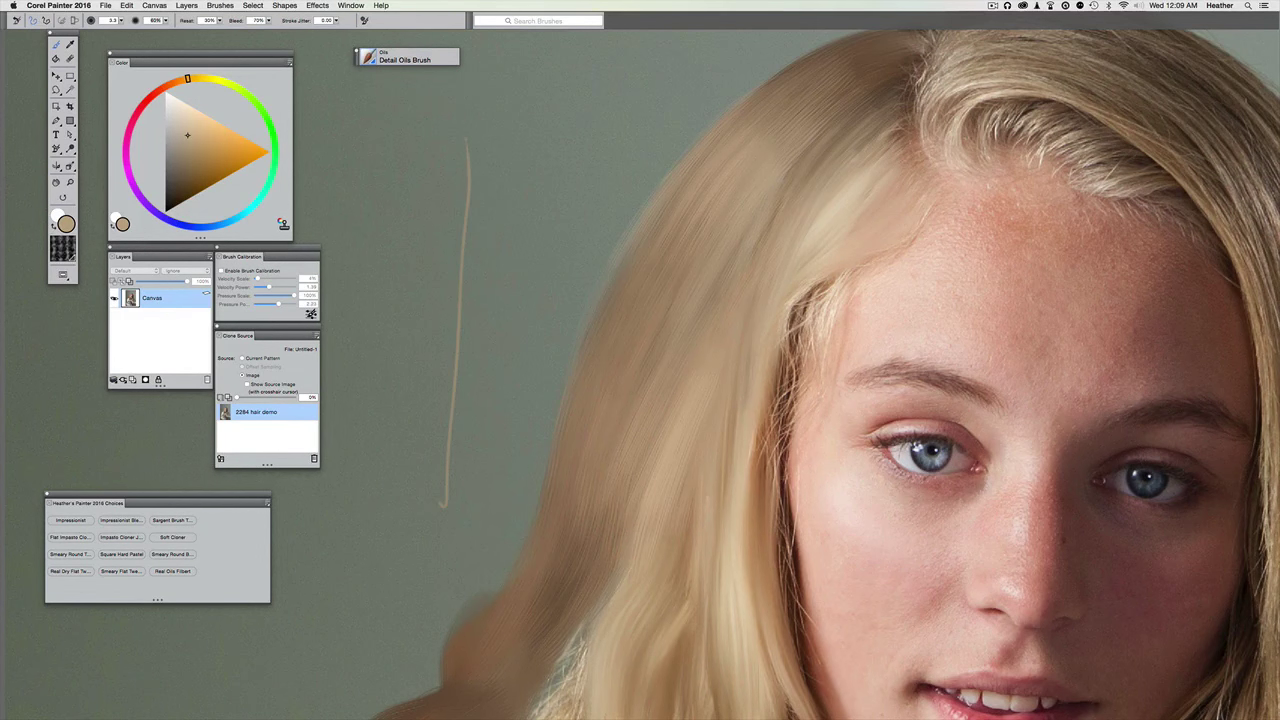
left_click_drag(435, 142, 388, 568)
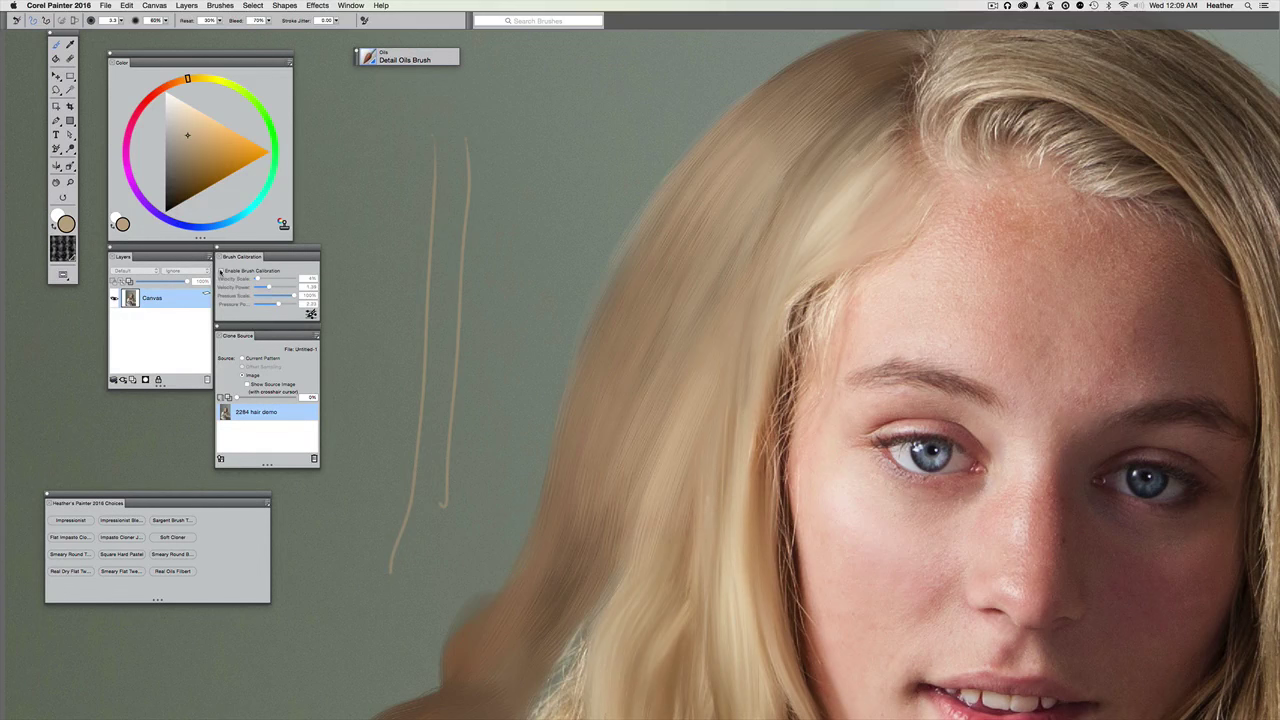
- Calibrate the brush tracking with a sample pen stroke and apply it to the current brush variant
left_click(310, 314)
mouse_move(494, 255)
left_mouse_down()
mouse_move(533, 308)
mouse_move(655, 160)
left_mouse_up()
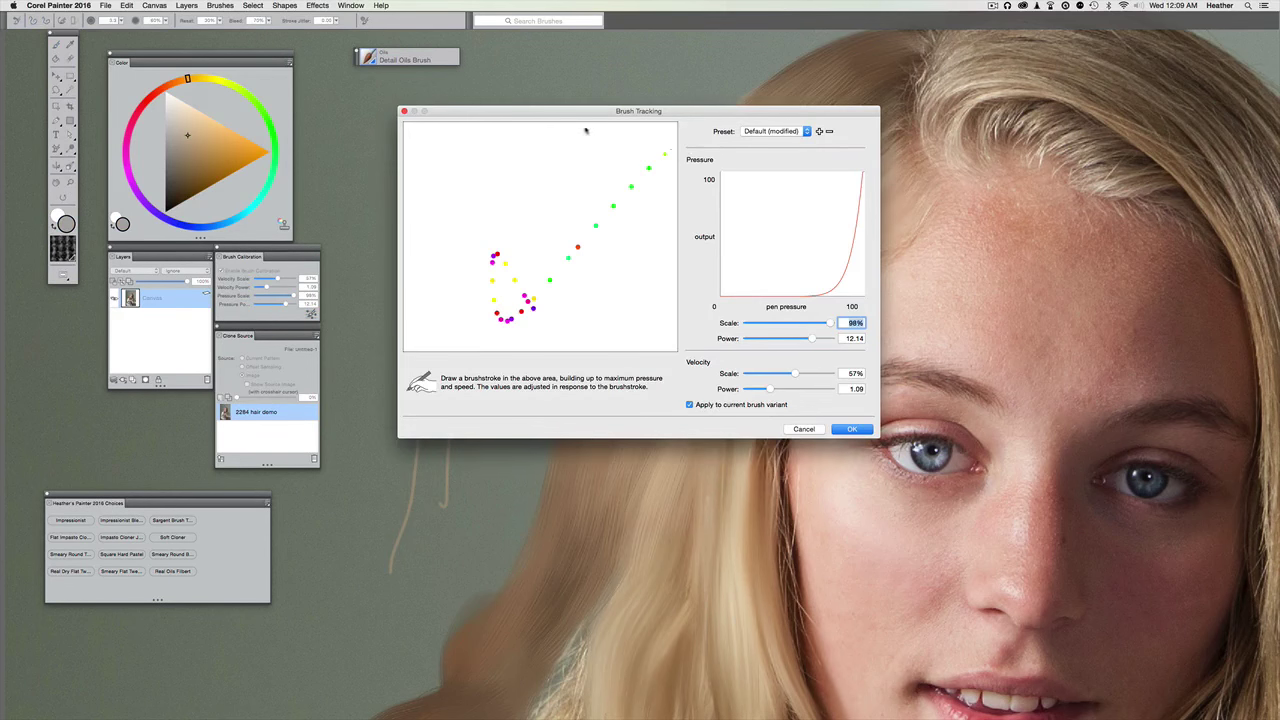
left_click(851, 429)
- Test the calibrated brush with thin lines and curls on the backdrop, and undo all test strokes
left_click_drag(534, 140, 500, 455)
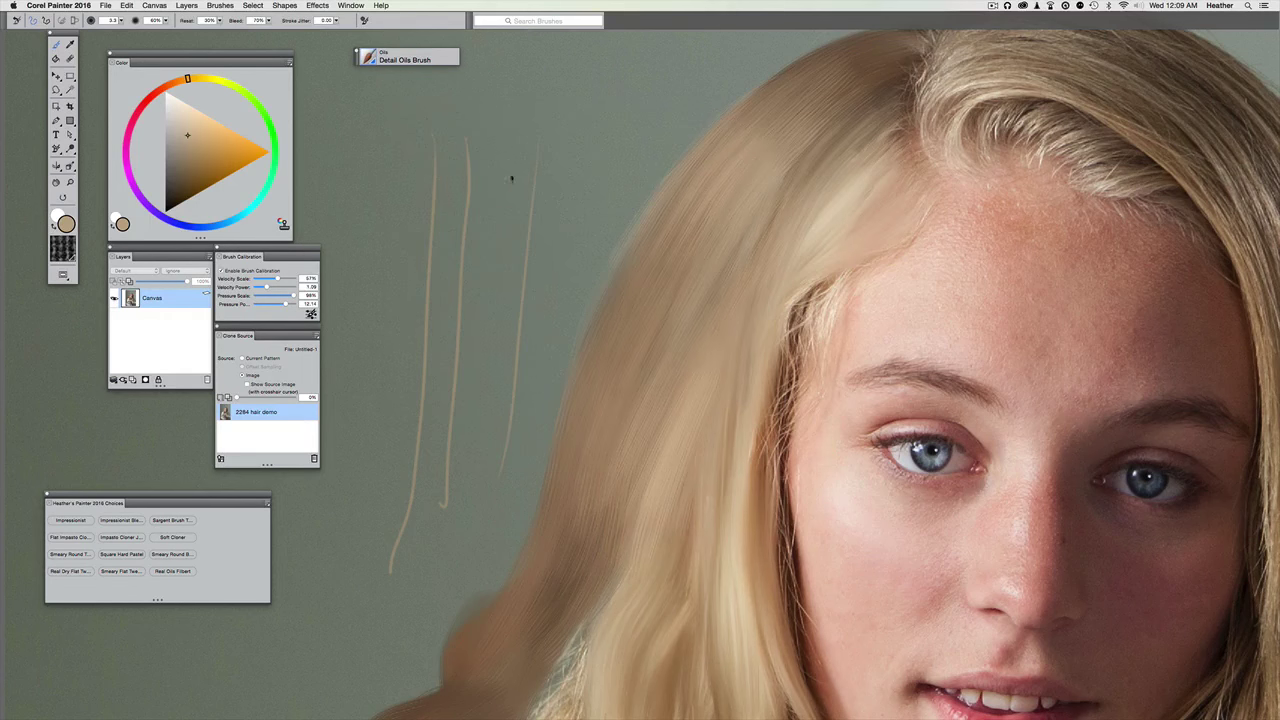
mouse_move(511, 178)
left_mouse_down()
mouse_move(516, 243)
mouse_move(549, 247)
mouse_move(572, 224)
mouse_move(489, 534)
left_mouse_up()
left_click_drag(458, 262, 478, 253)
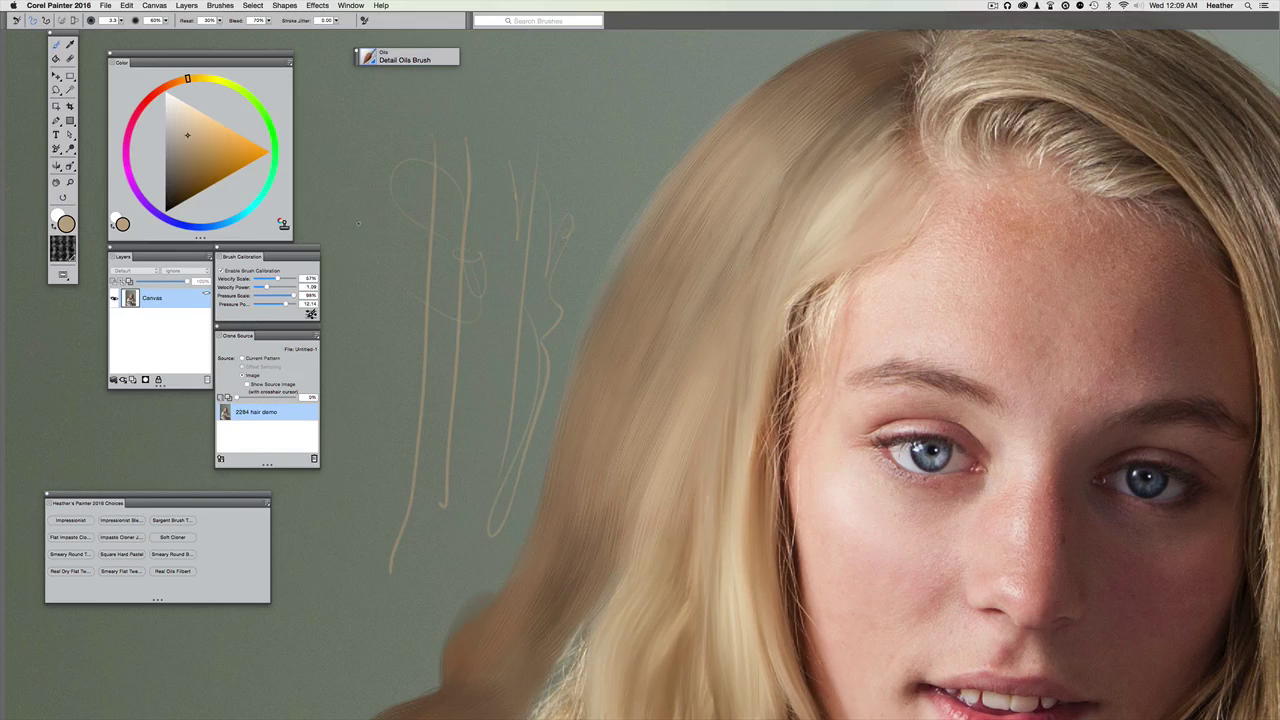
key("super+z")
key("super+z")
key("super+z")
key("super+z")
key("super+z")
key("super+z")
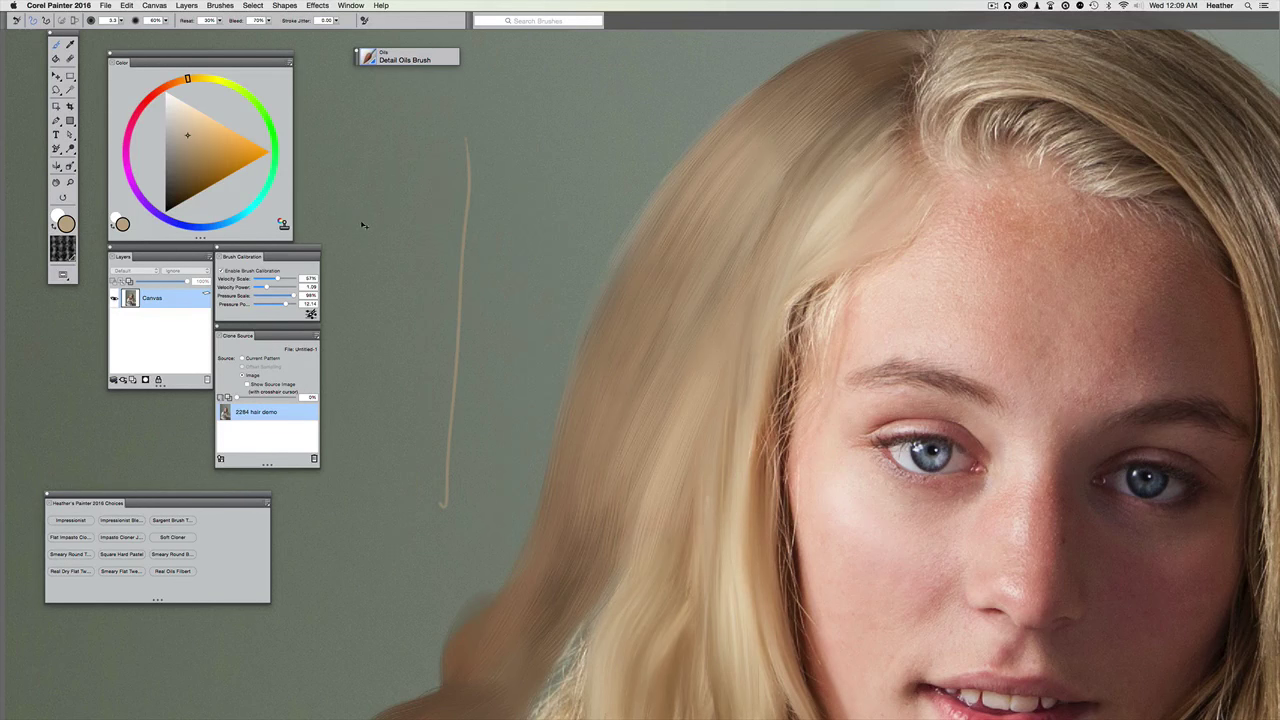
mouse_move(416, 228)
left_mouse_down()
mouse_move(451, 306)
mouse_move(412, 590)
left_mouse_up()
key("super+z")
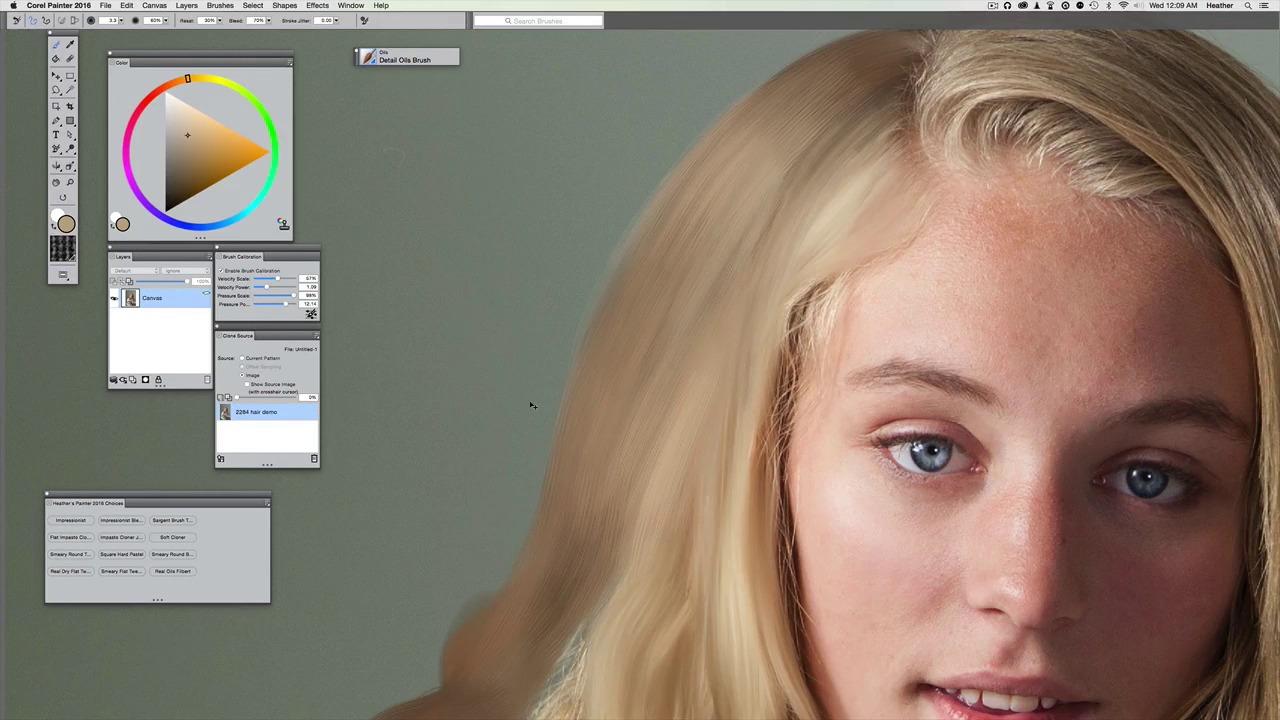
- Add a new layer above the canvas and let it pick up the underlying color
left_click_drag(616, 403, 585, 441)
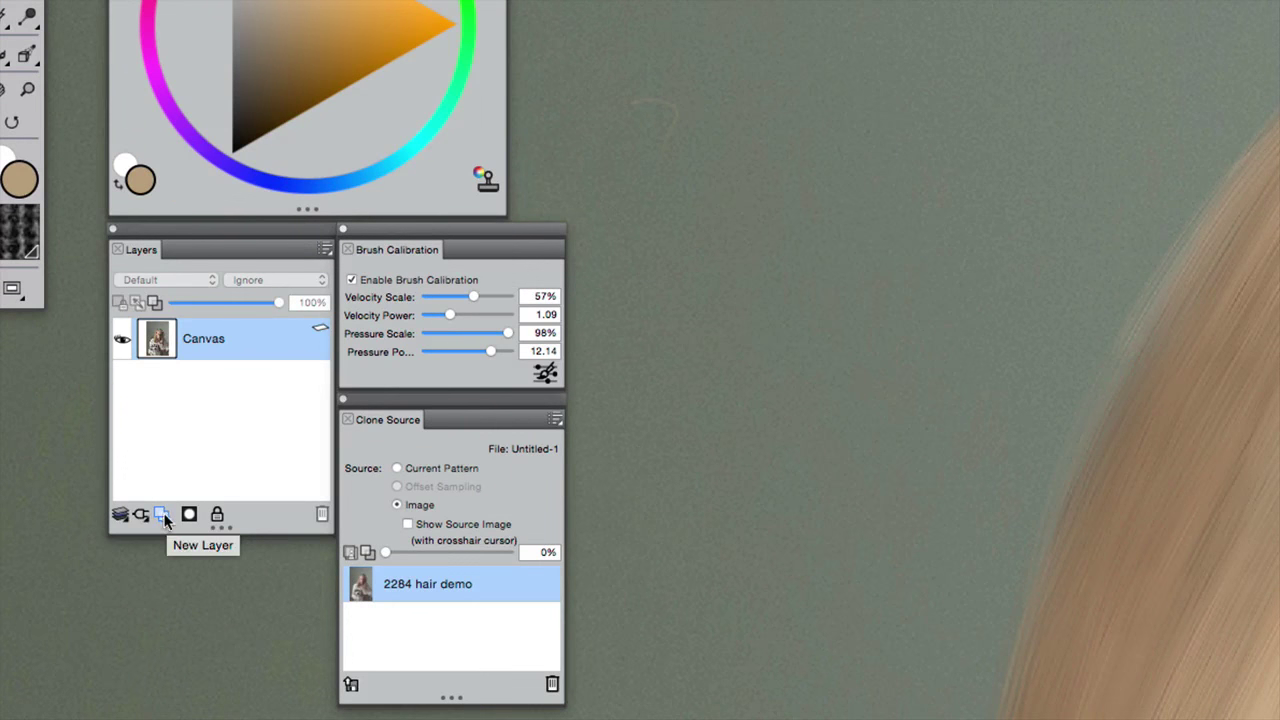
left_click(133, 380)
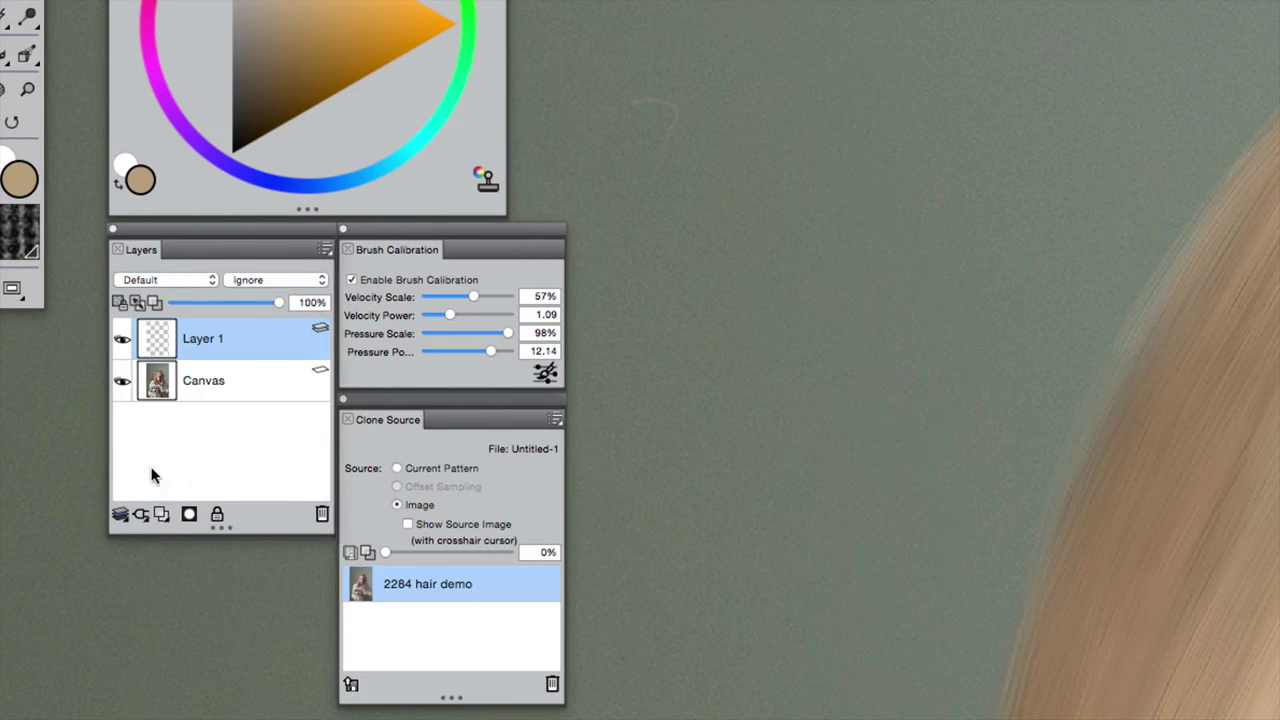
left_click(137, 304)
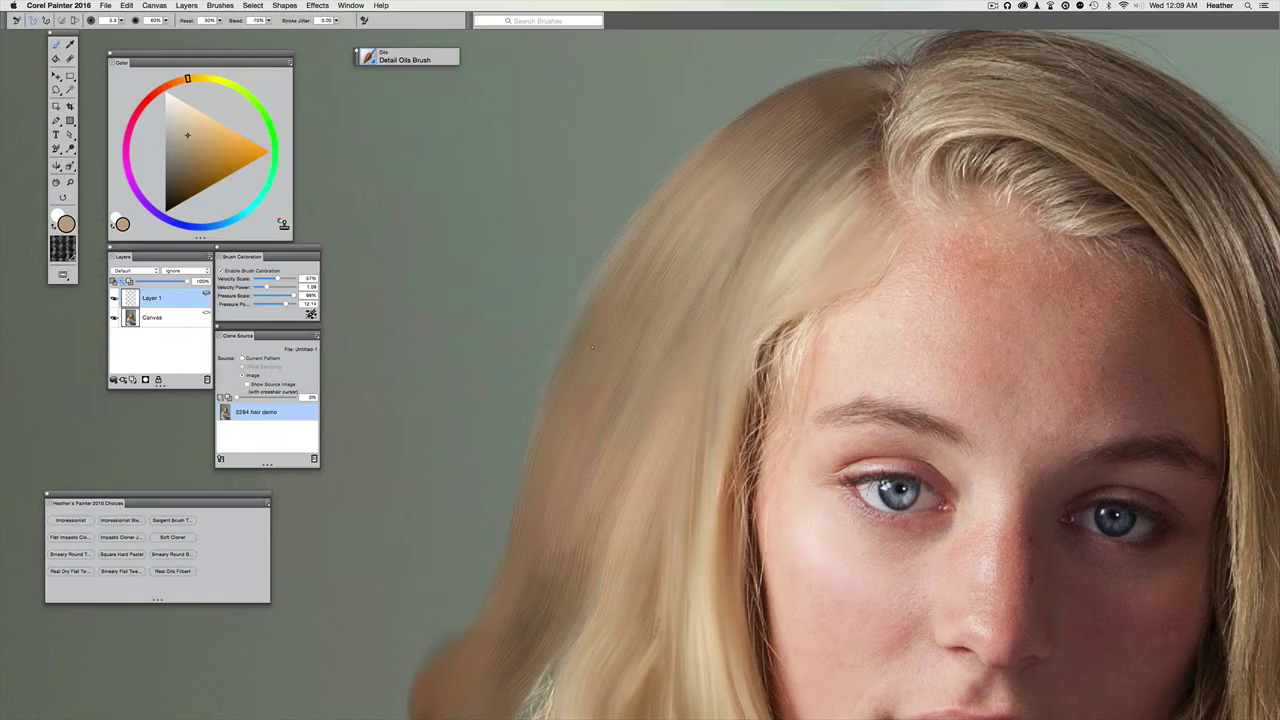
- Use the tracing paper view of the source photo to sample a dark brown from the hair near the parting
key("super+t")
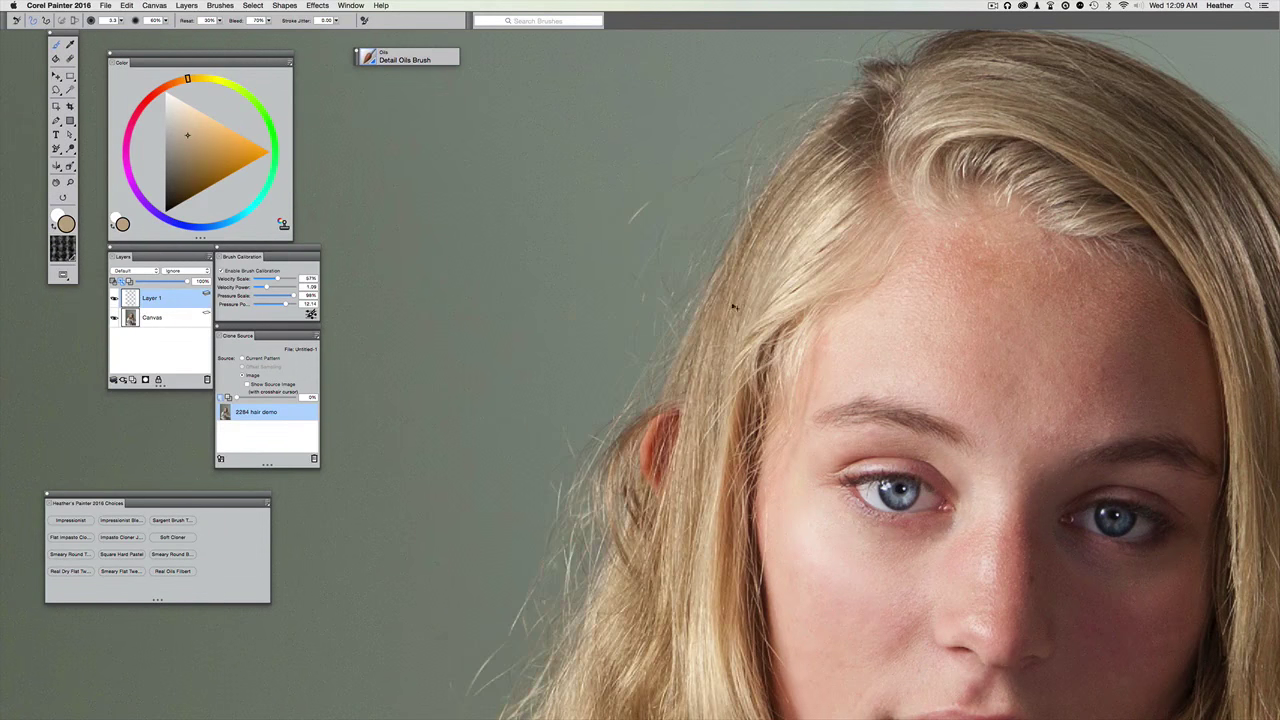
key("super+t")
left_click(819, 187, "alt")
key("super+t")
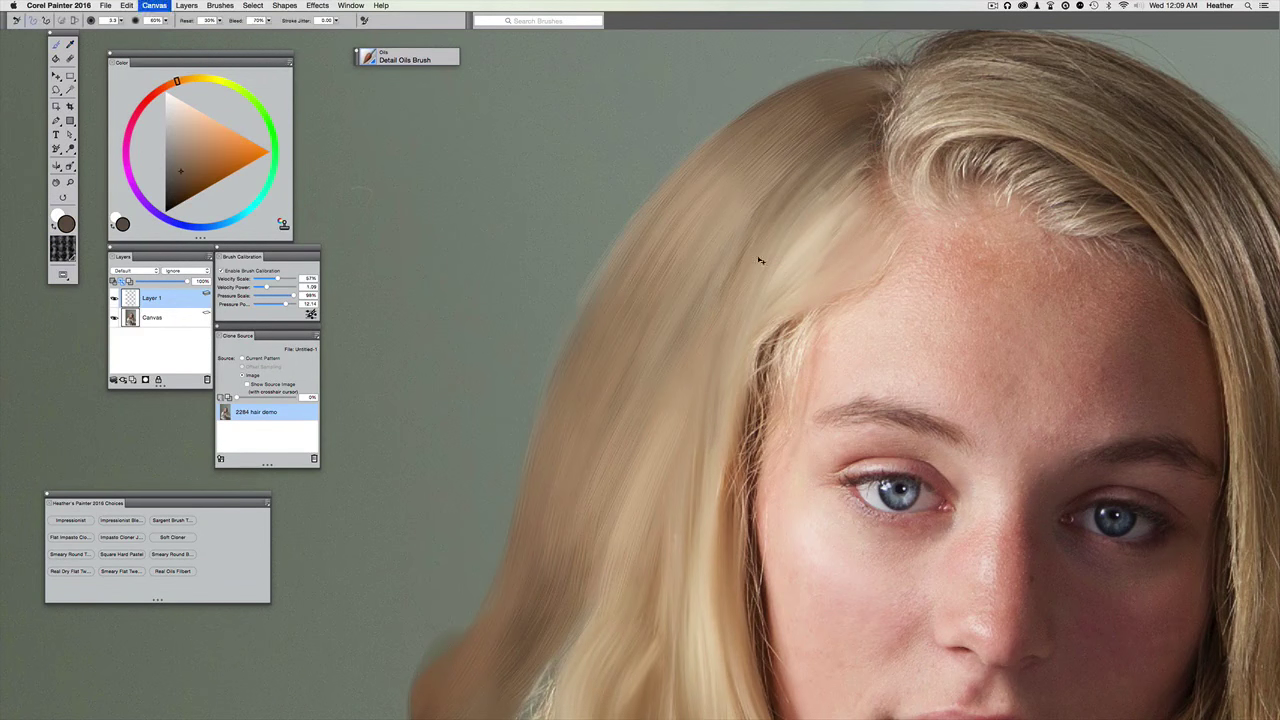
- Try dark brown detail strokes on the new layer and undo them
key("super+t")
left_click_drag(571, 280, 504, 260)
key("super+z")
key("super+z")
key("super+z")
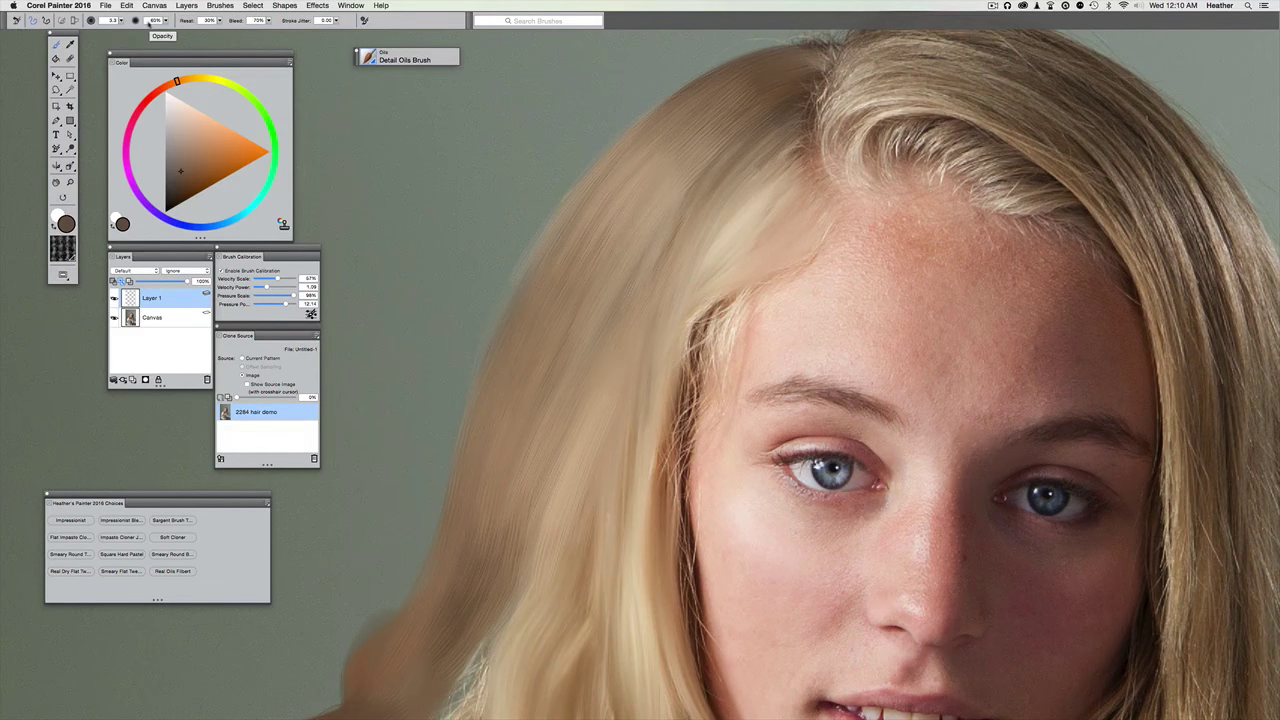
- Set the brush opacity to 30% and paint a faint dark strand through the hair below the parting, using the source photo as reference
key("3")
key("super+t")
key("super+t")
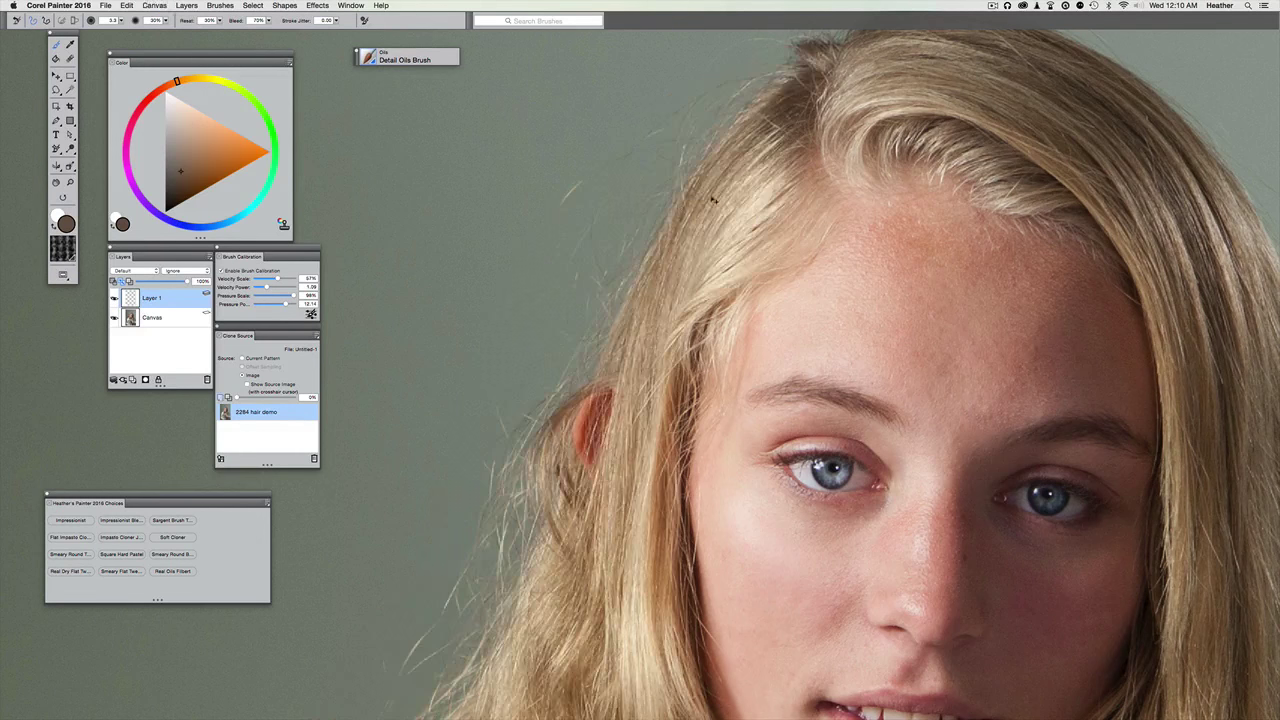
mouse_move(751, 179)
left_mouse_down()
mouse_move(678, 292)
mouse_move(686, 255)
left_mouse_up()
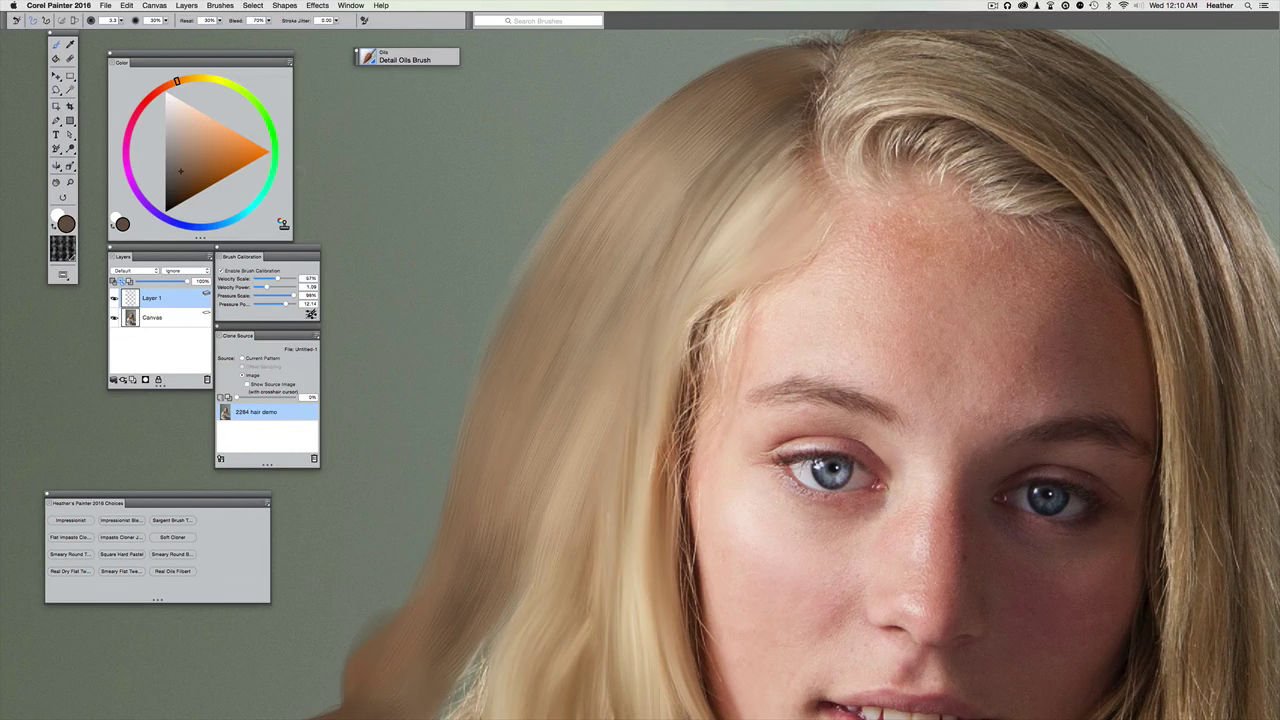
scroll(627, 288, "up", 3)
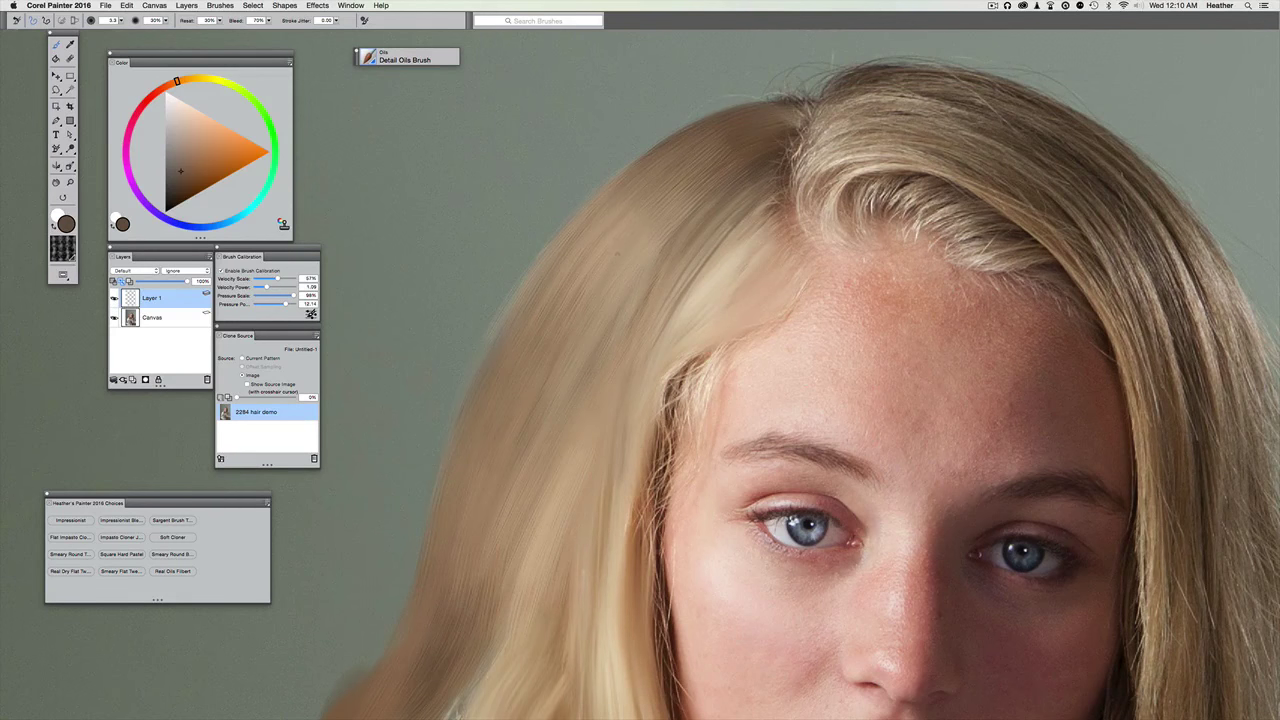
- Compare the painted hair with the source photo, sample a medium brown beside the parting and set the brush opacity to 20%
key("super+t")
key("super+t")
key("super+t")
key("super+t")
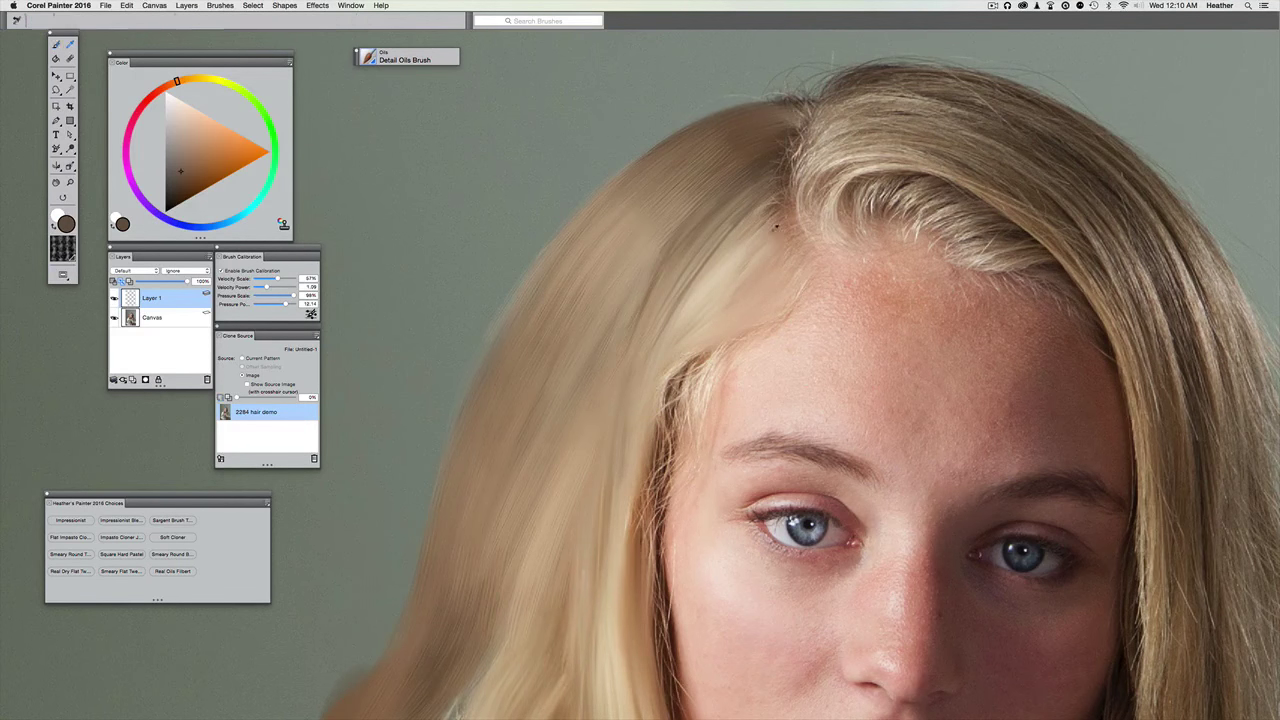
left_click(786, 214, "alt")
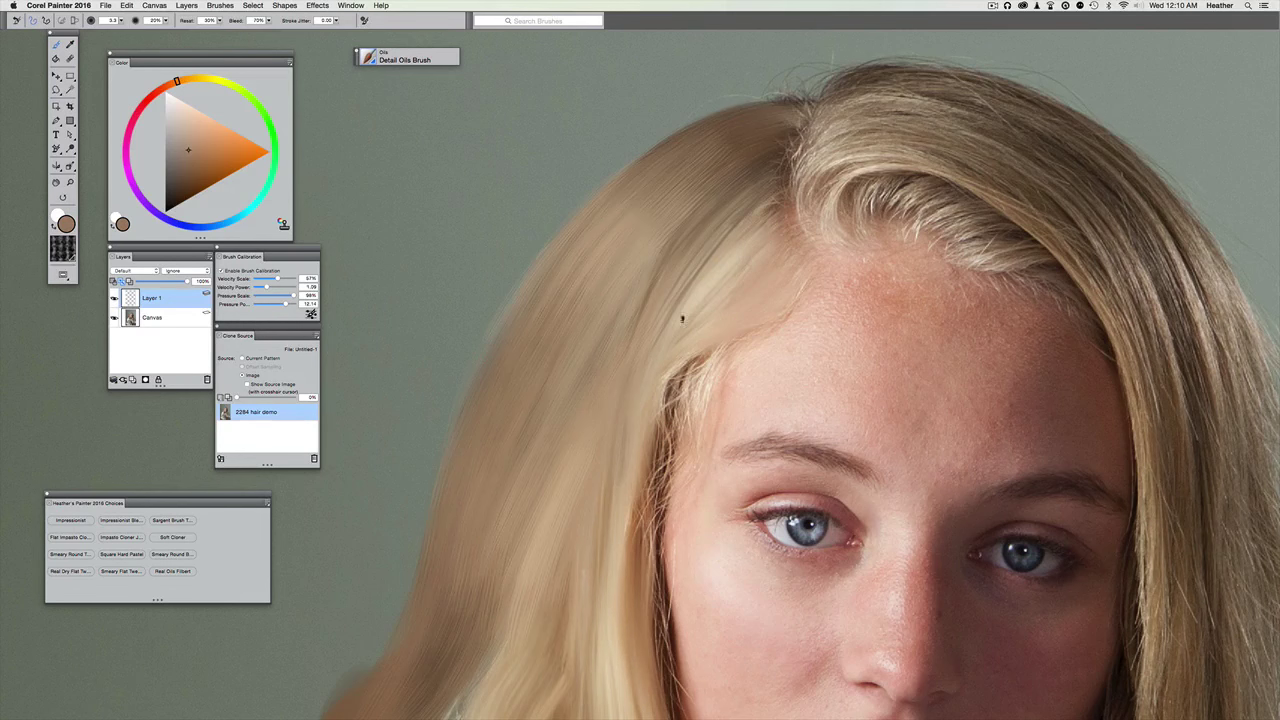
- Check the source photo again and sample a sandy blond from the painted hair near the crown
key("super+t")
key("super+t")
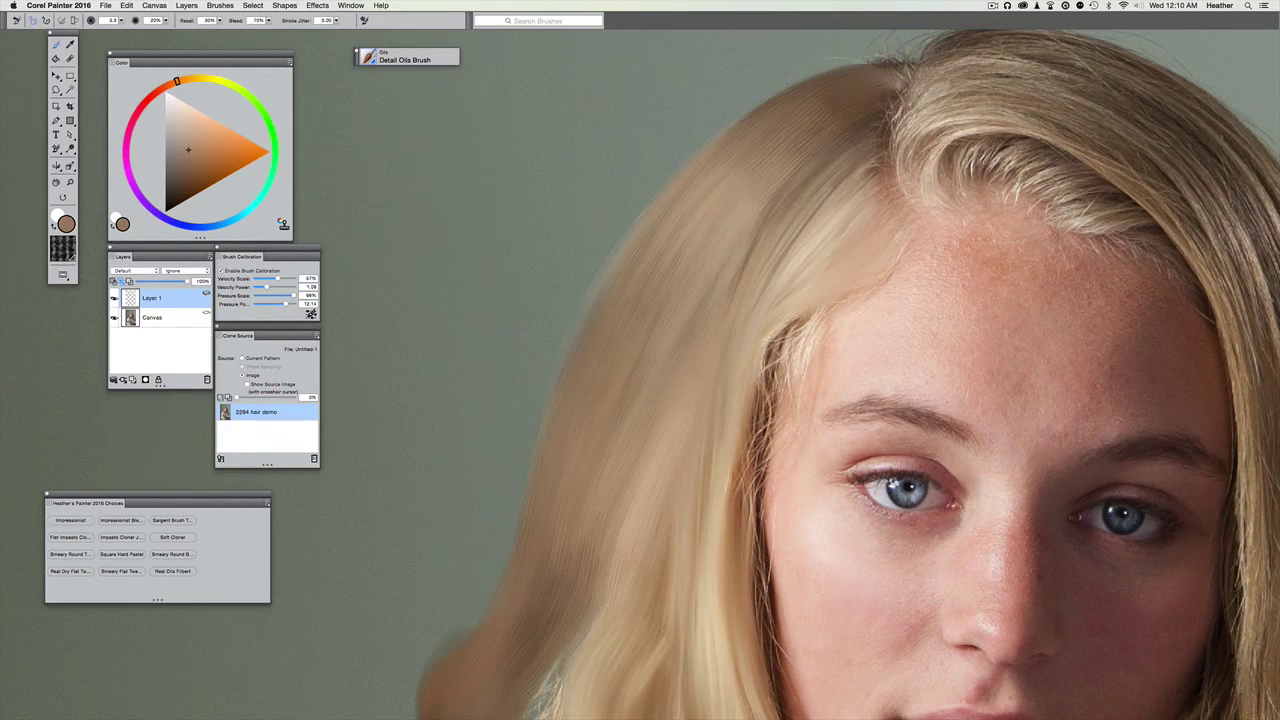
left_click(755, 236, "alt")
left_click(711, 222, "alt")
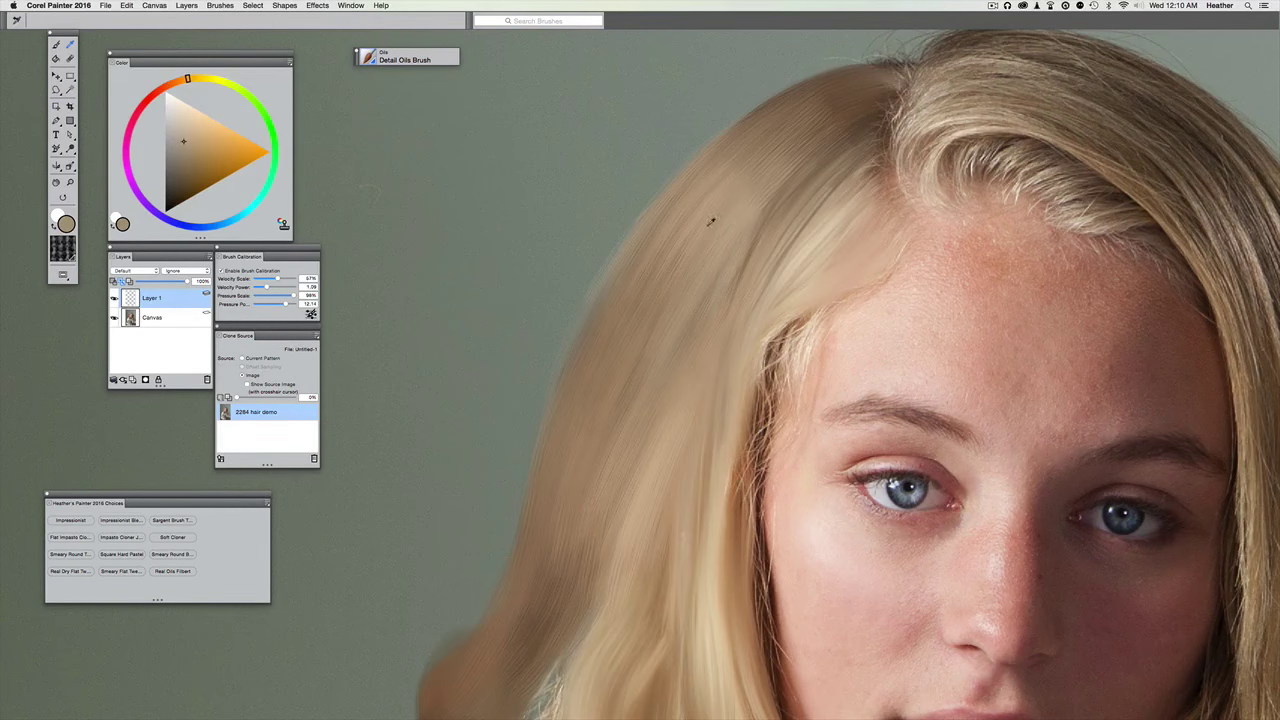
- Compare the painted hair with the source photo and sample a medium brown from the strands near the crown
key("super+t")
key("super+t")
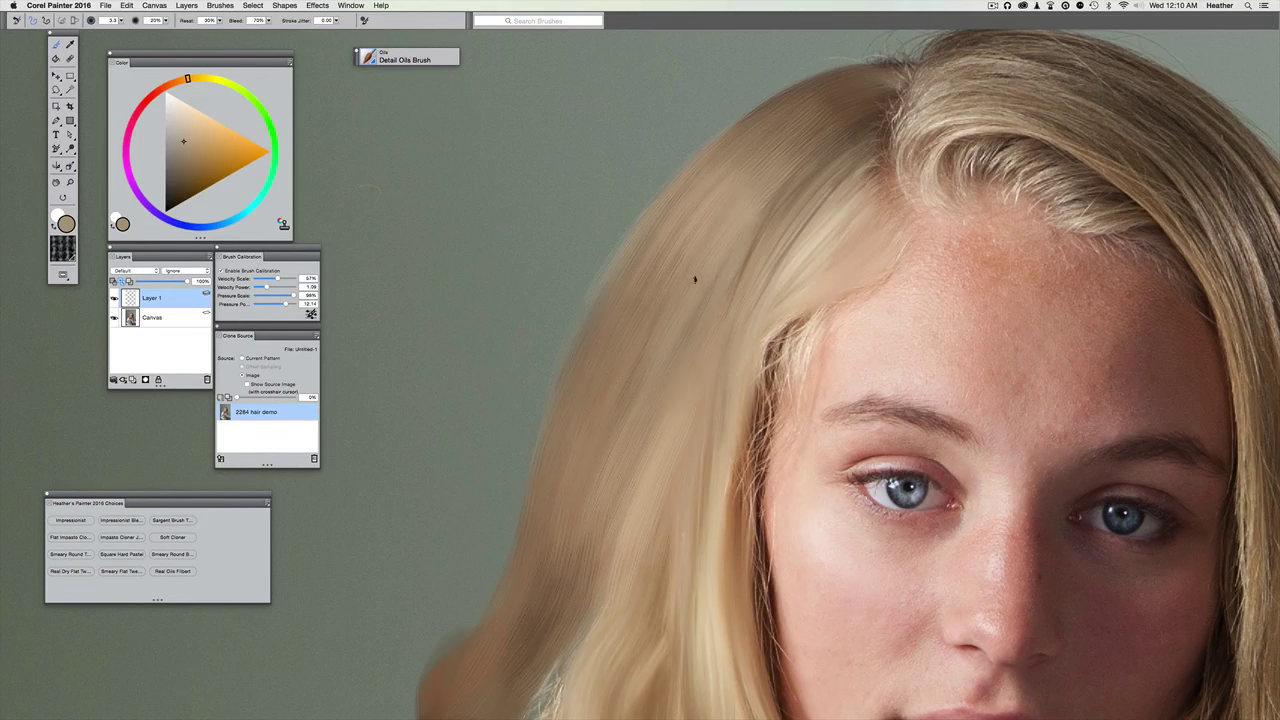
left_click(756, 222, "alt")
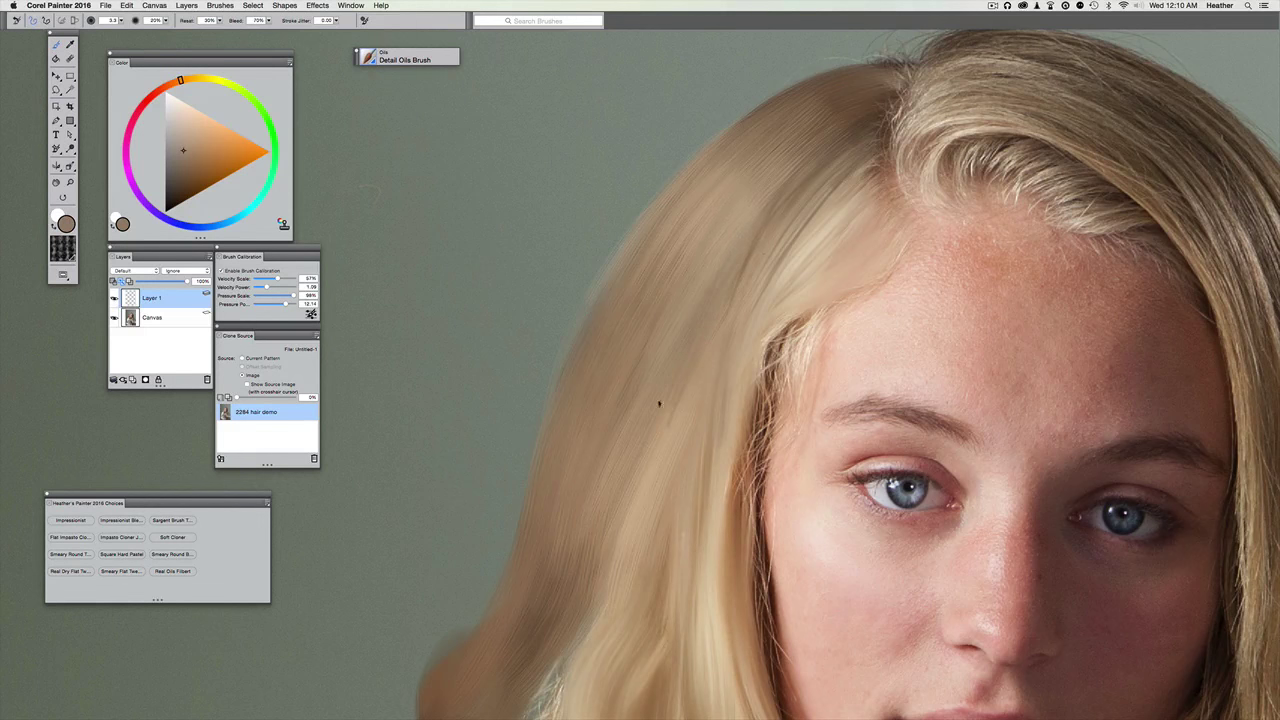
key("super+t")
key("super+t")
scroll(605, 400, "down", 5)
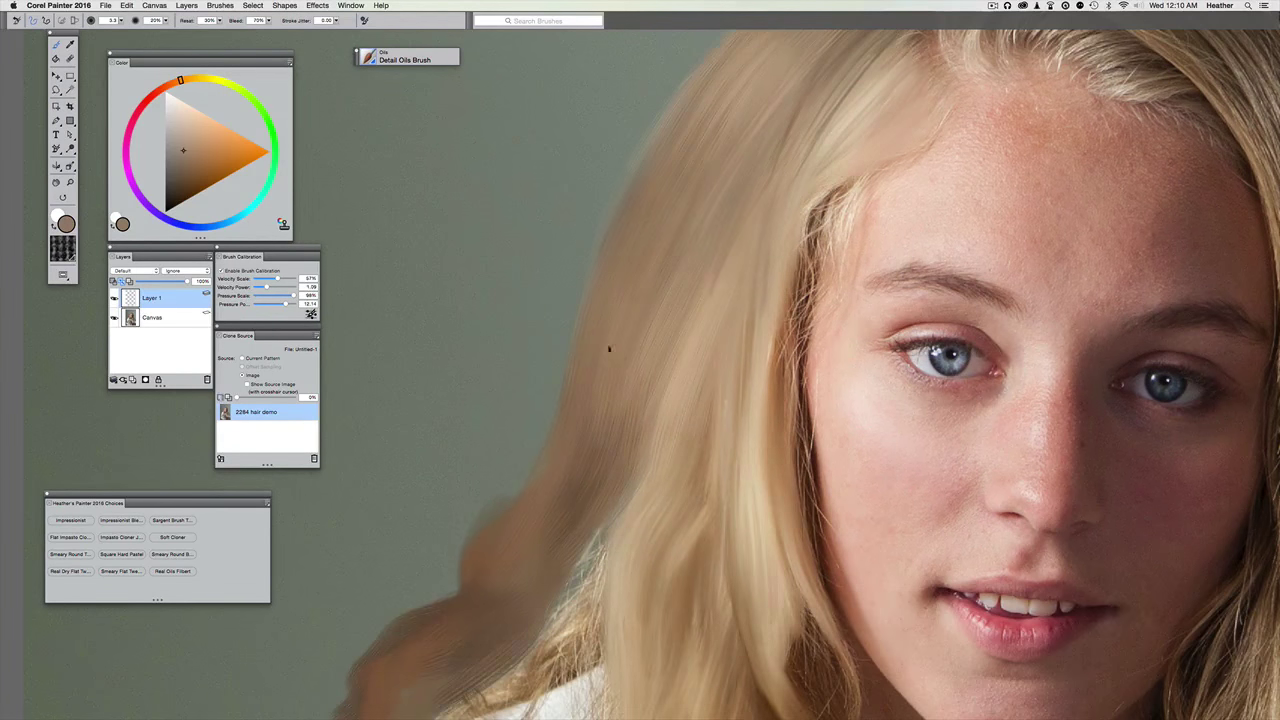
- Sample a sandy tone and then a darker brown from the painted hair beside the temple, checking them against the source photo
mouse_move(687, 192)
left_mouse_down()
mouse_move(592, 244)
mouse_move(608, 237)
left_mouse_up()
left_click(648, 297, "alt")
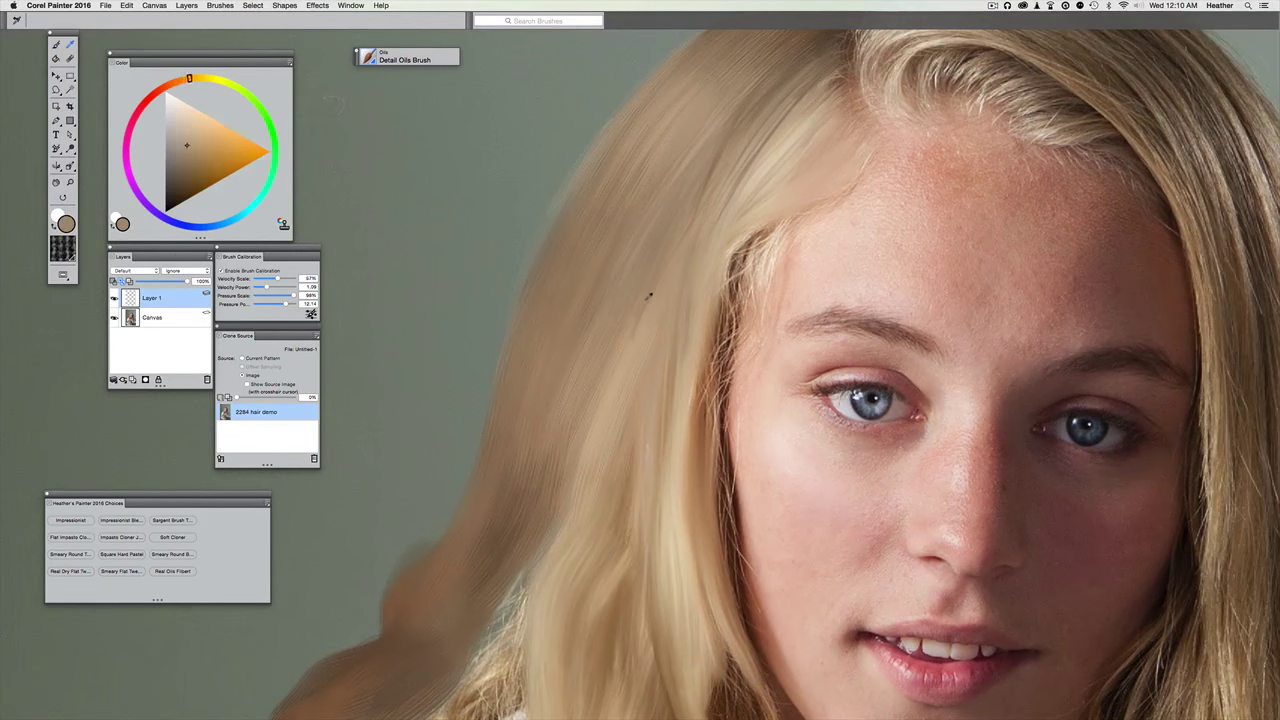
left_click(586, 289, "alt")
key("super+t")
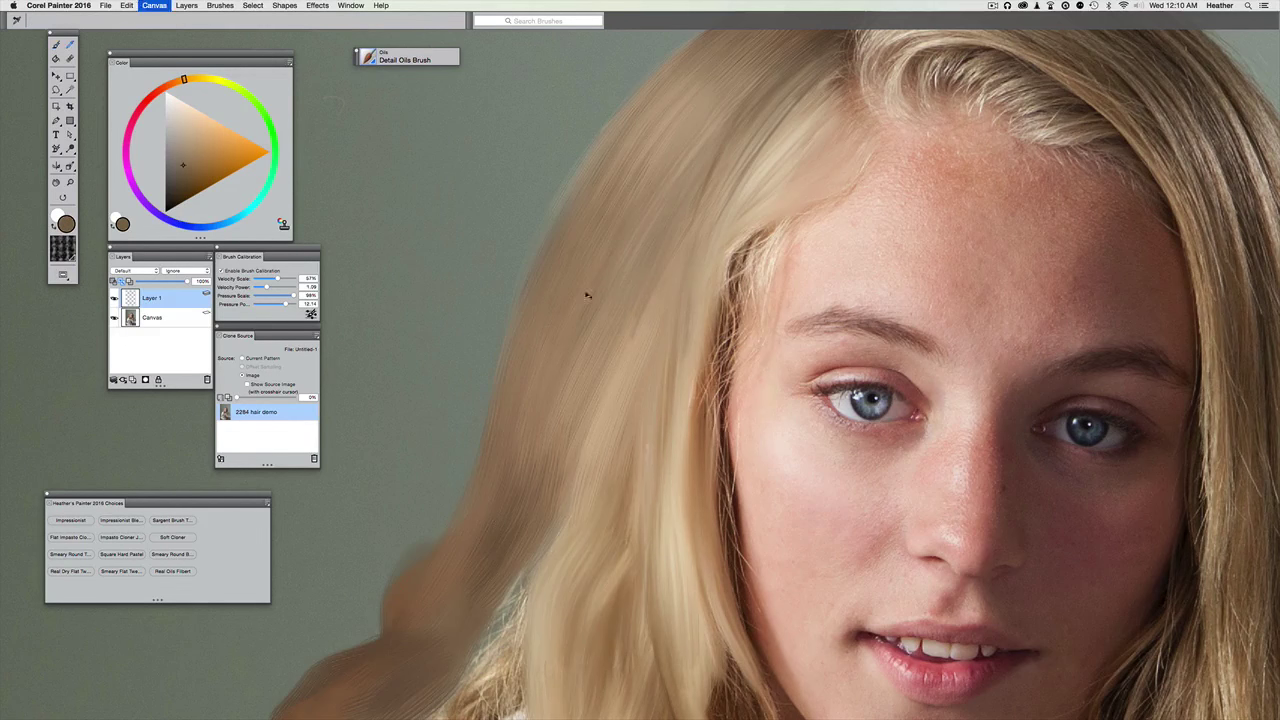
key("super+t")
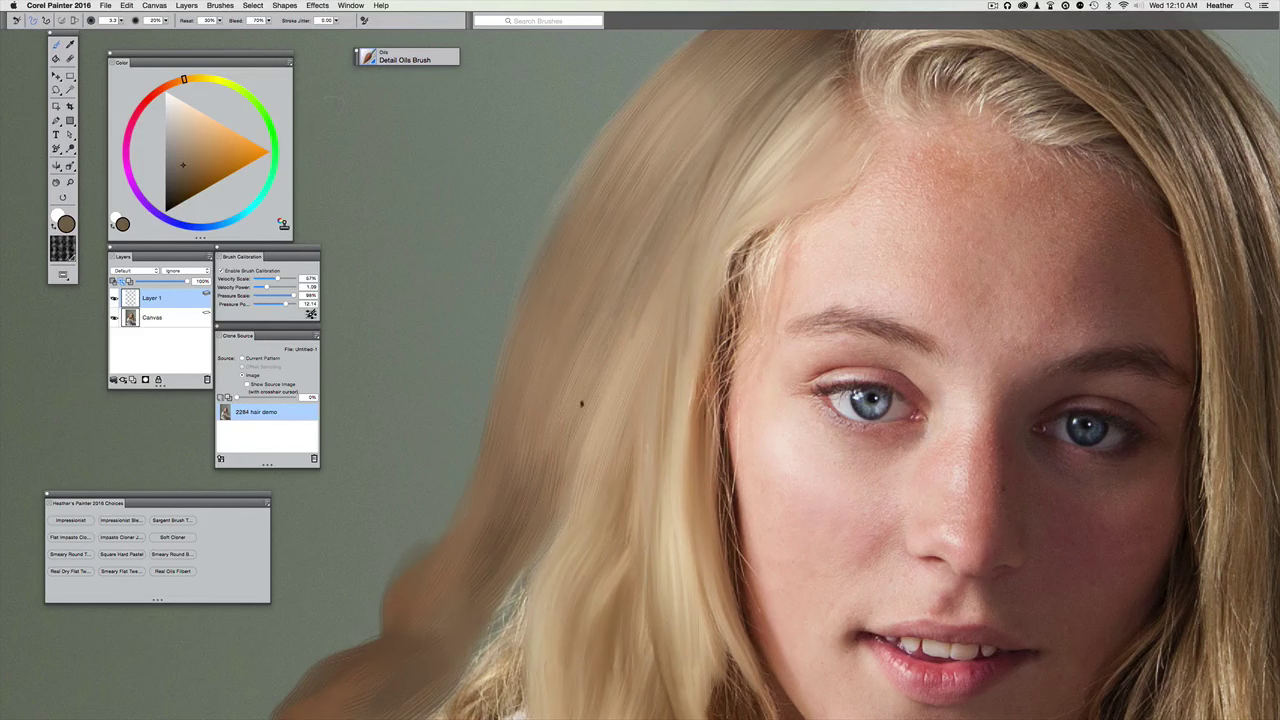
- Examine the painted hair at full-portrait scale and close up, and compare it with the source photo
key("super+minus")
key("super+minus")
key("super+minus")
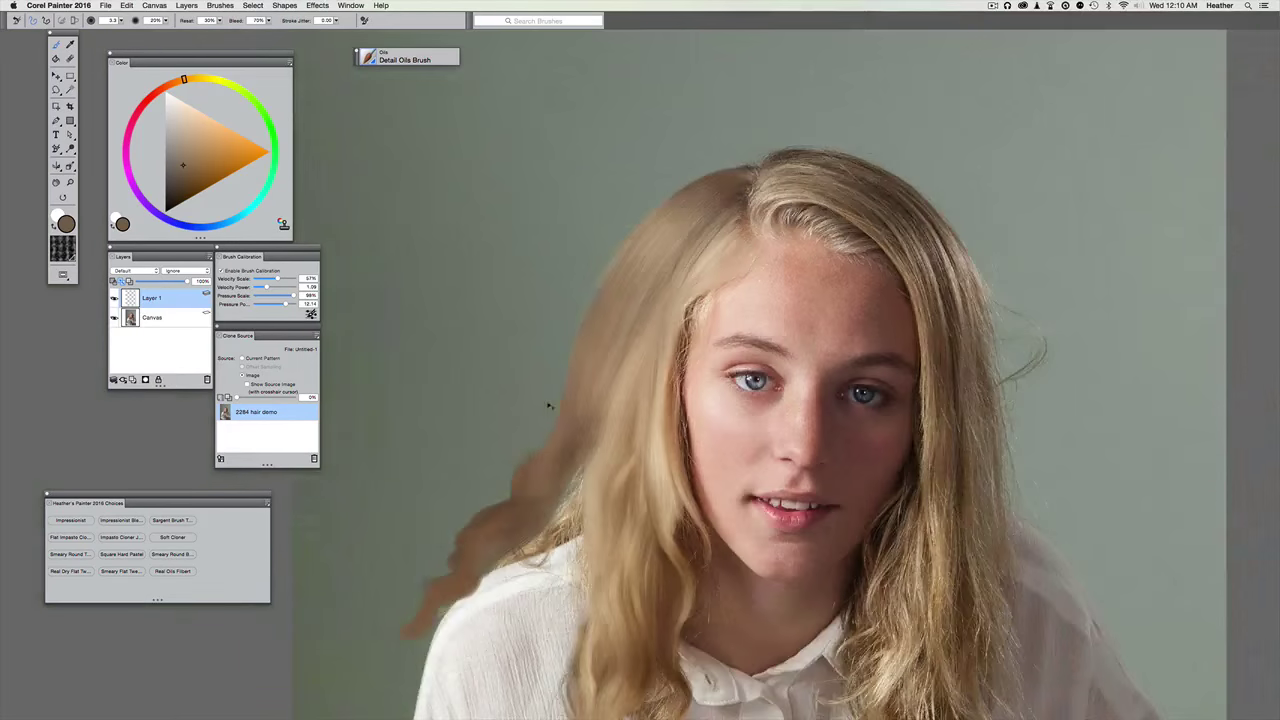
key("super+plus")
key("super+plus")
key("super+plus")
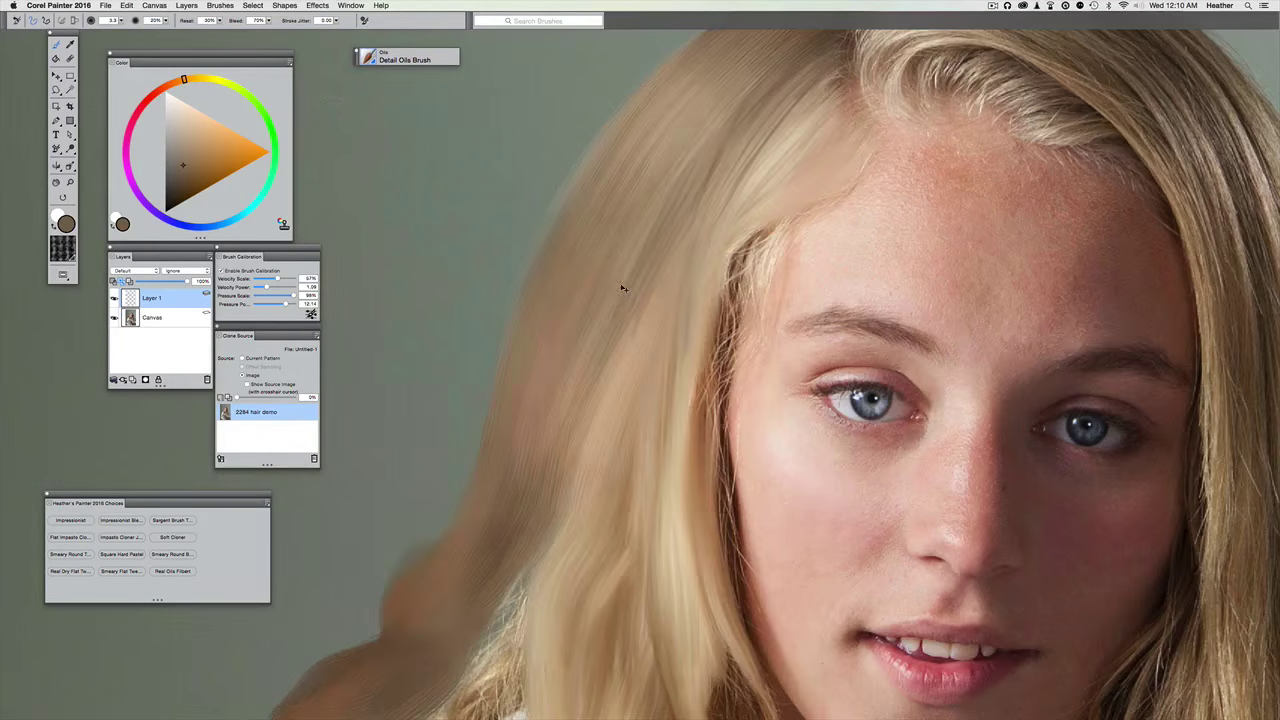
left_click_drag(594, 386, 523, 598)
key("super+t")
key("super+t")
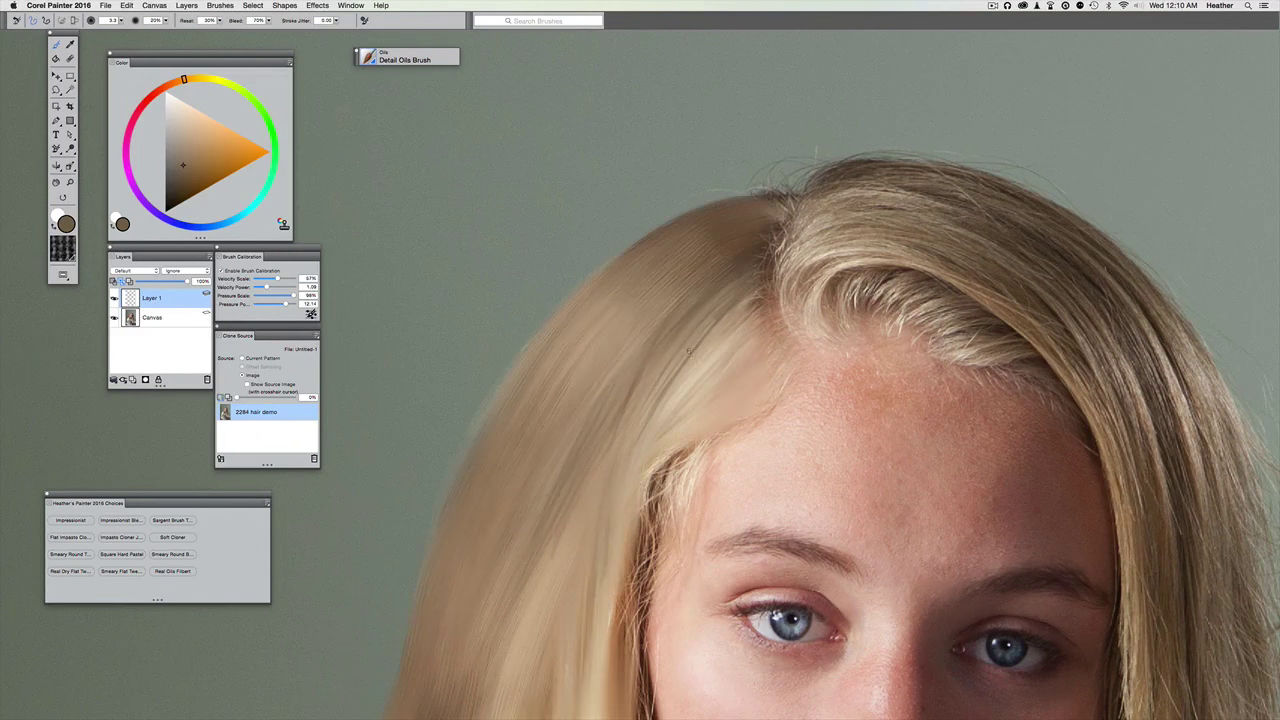
- Sample a light blond and paint a fine strand along the outer edge of the crown, comparing it with the source photo
left_click(619, 303, "alt")
key("super+t")
key("super+t")
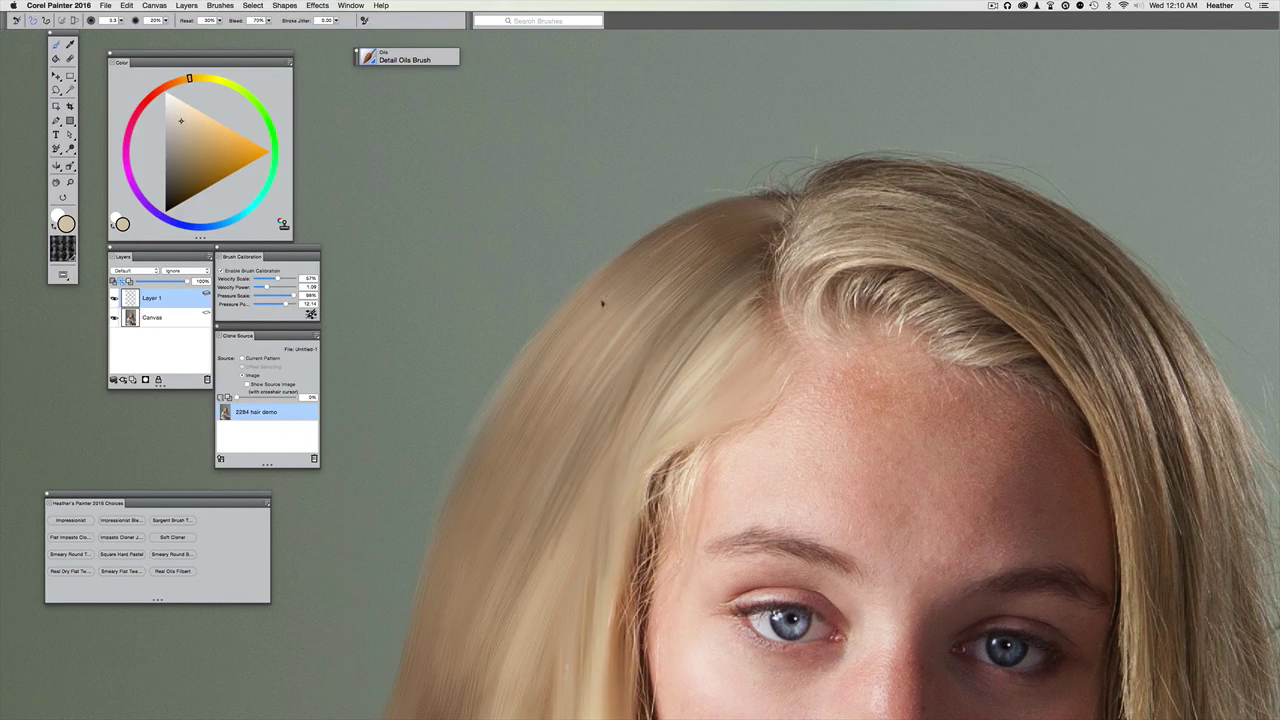
left_click_drag(578, 299, 688, 215)
key("super+t")
key("super+t")
- Try two long white test strokes across the face and hair and undo them
left_click_drag(181, 121, 213, 98)
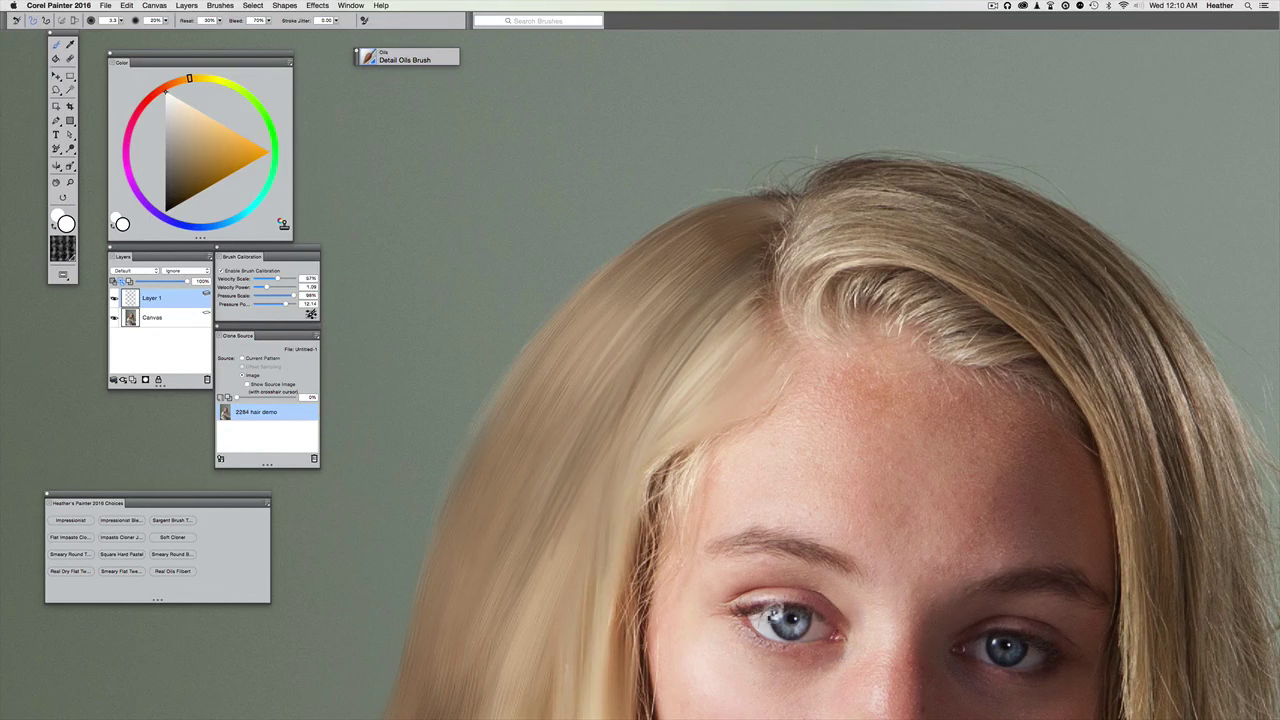
left_click_drag(765, 610, 378, 455)
left_click_drag(780, 598, 597, 78)
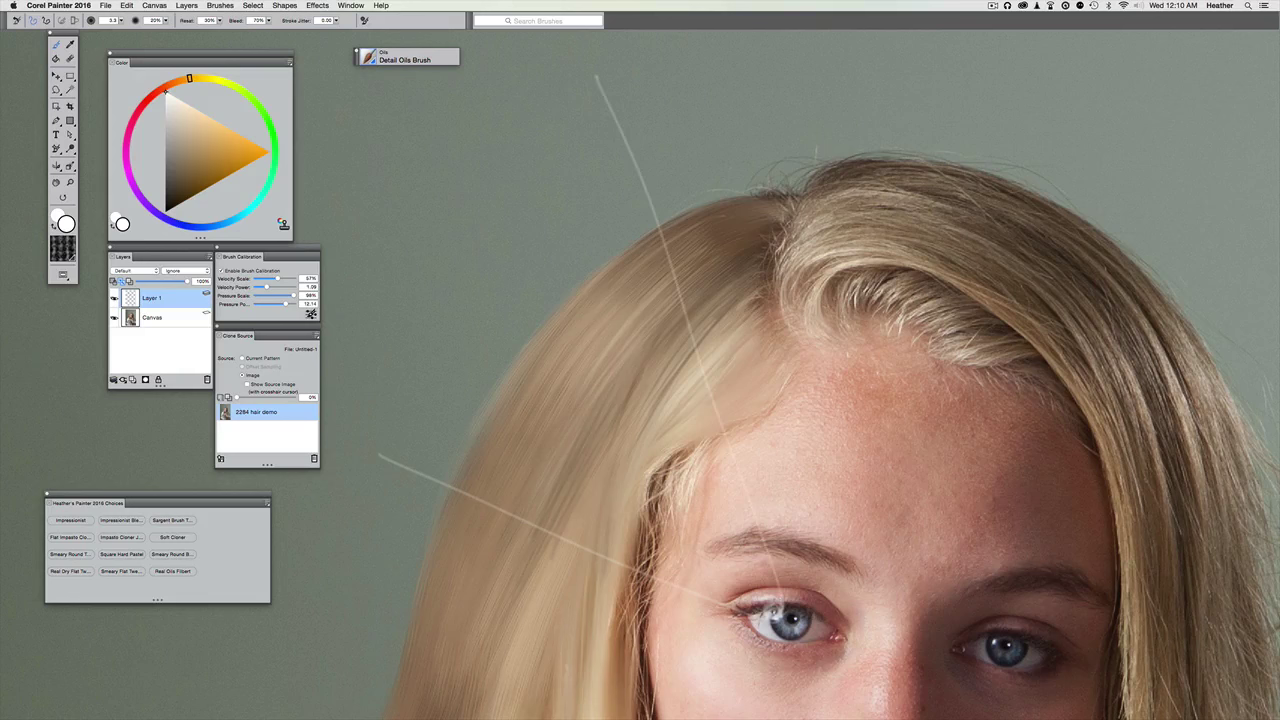
key("super+z")
key("super+z")
key("super+z")
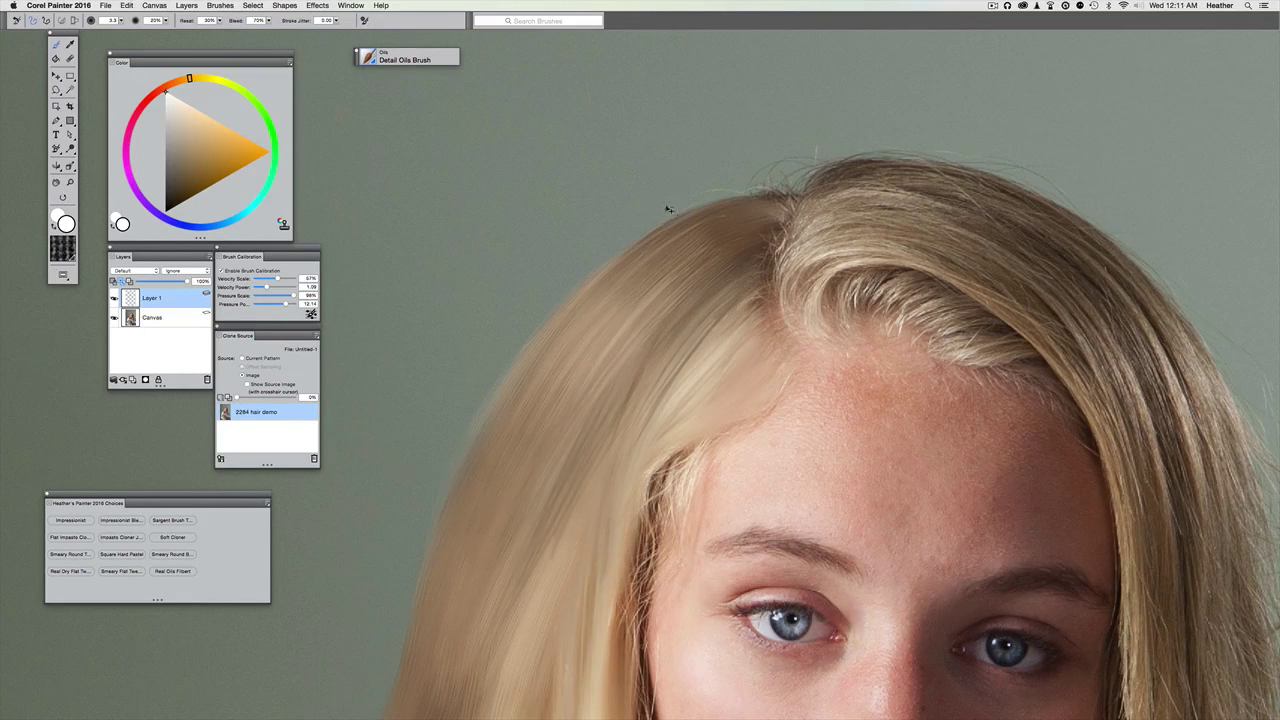
- Sample a blond from the hair, lighten it to a cream and paint a highlight strand along the crown's outer edge
key("super+t")
key("super+t")
left_click(703, 328, "alt")
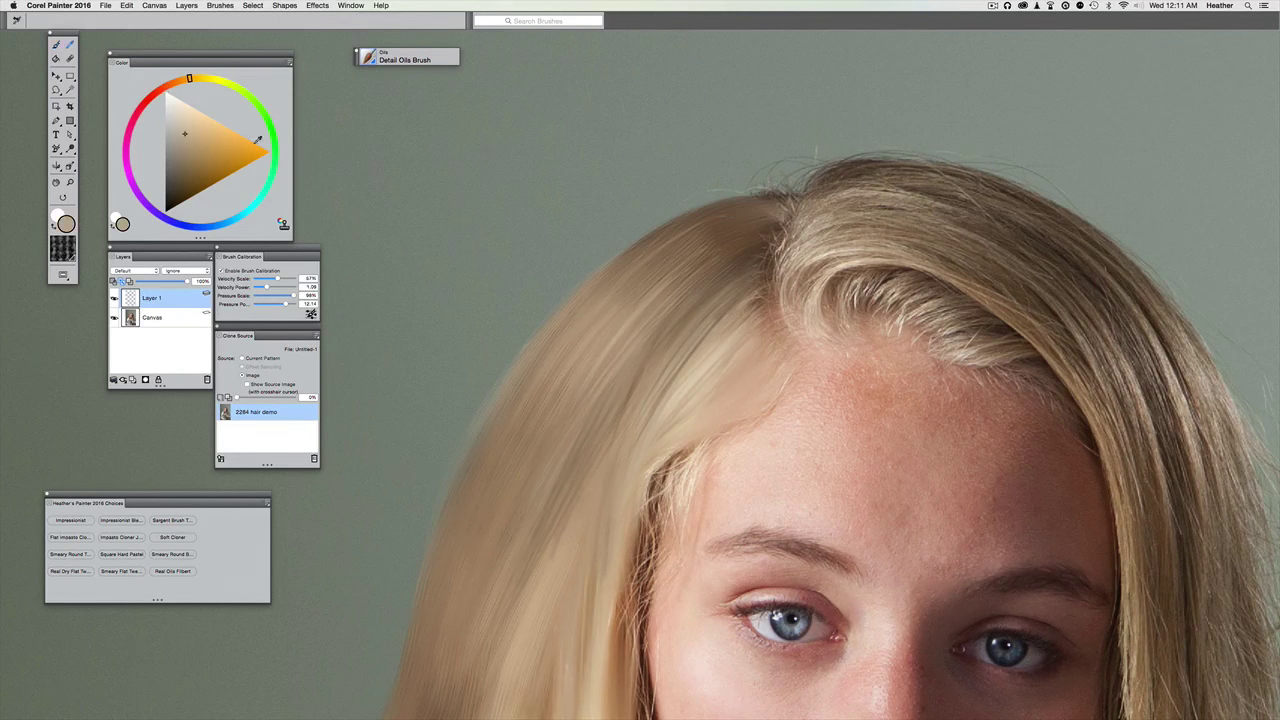
left_click(191, 113)
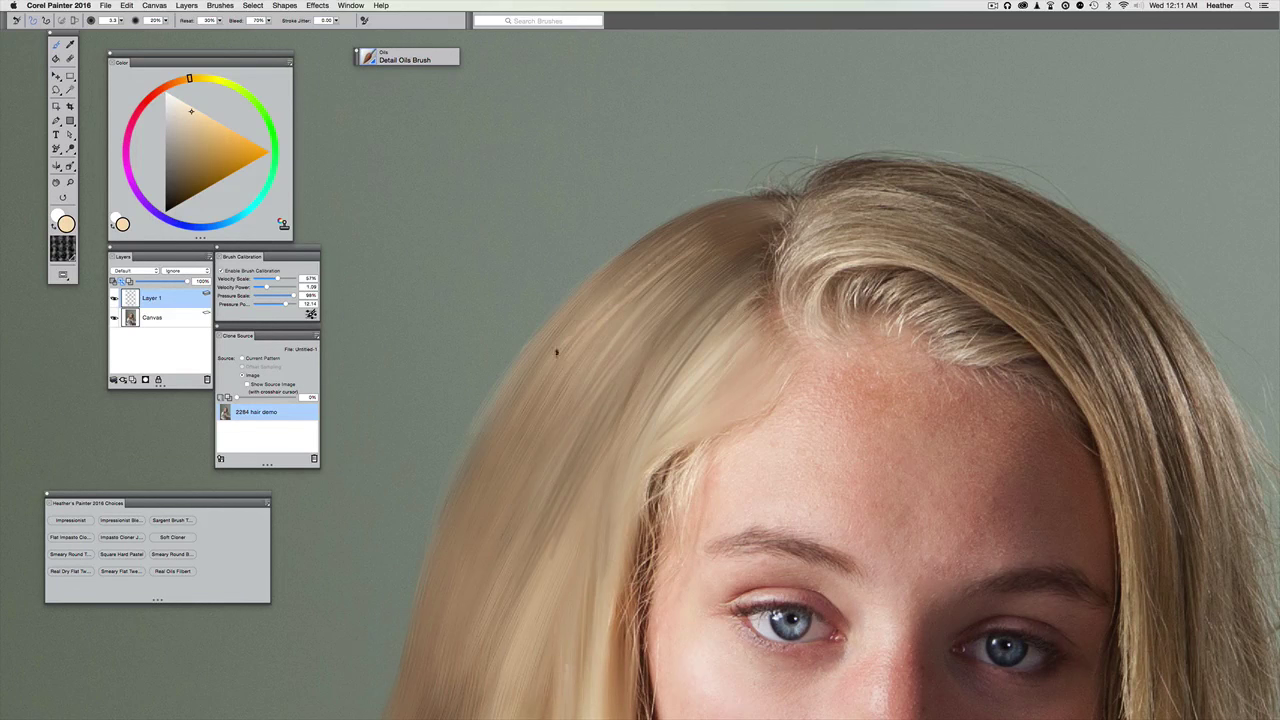
left_click_drag(598, 277, 540, 330)
key("super+t")
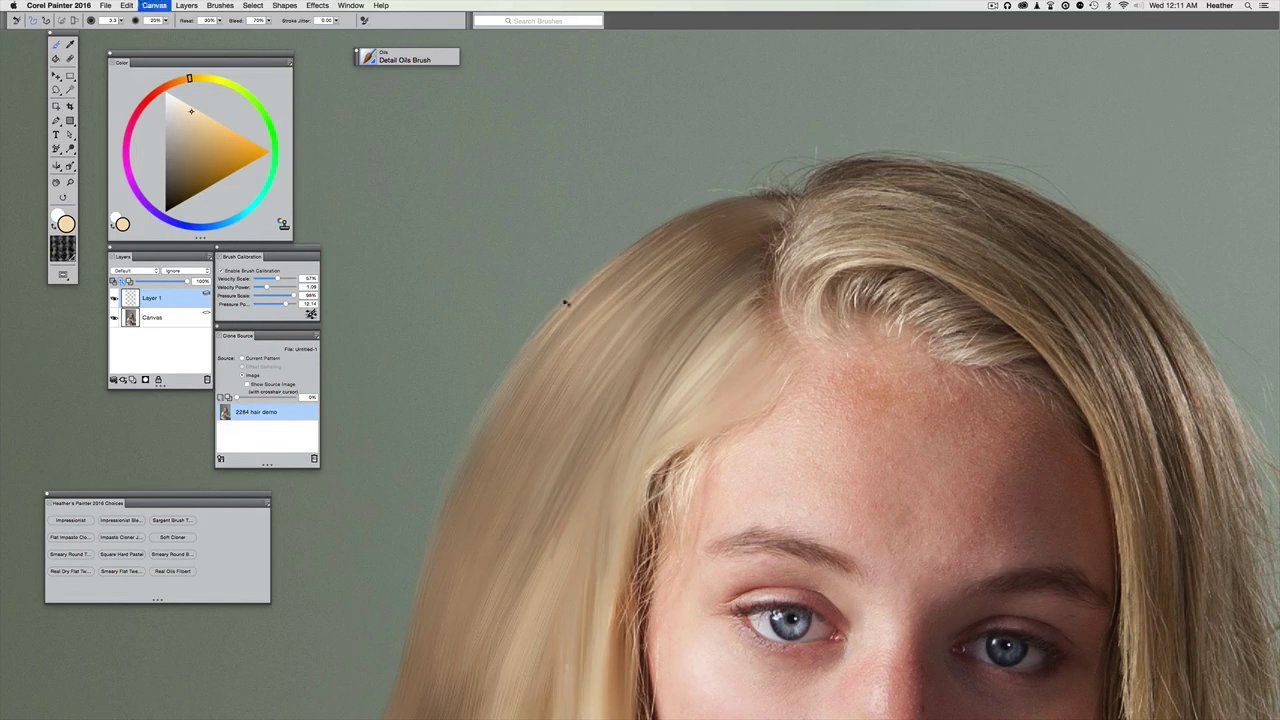
key("super+t")
- Sample a sandy blond and then a dark brown for the strands below the crown, checking the source photo
left_click(650, 428, "alt")
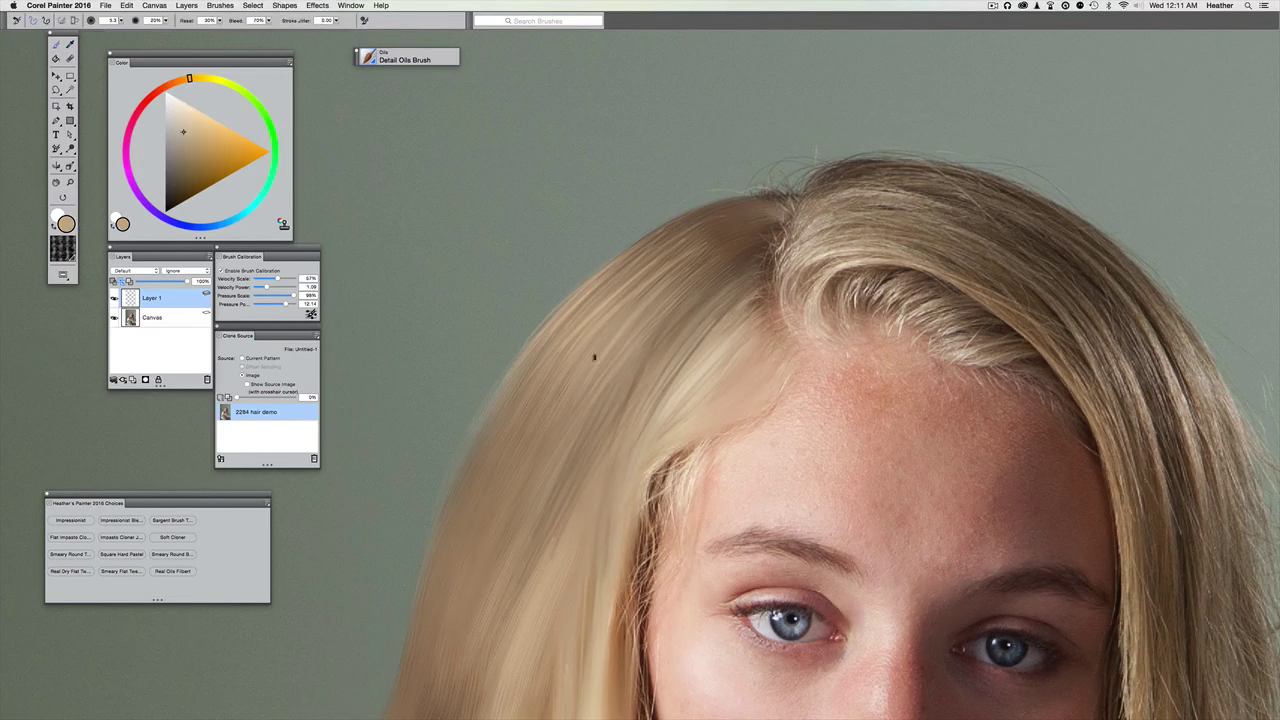
left_click(645, 500, "alt")
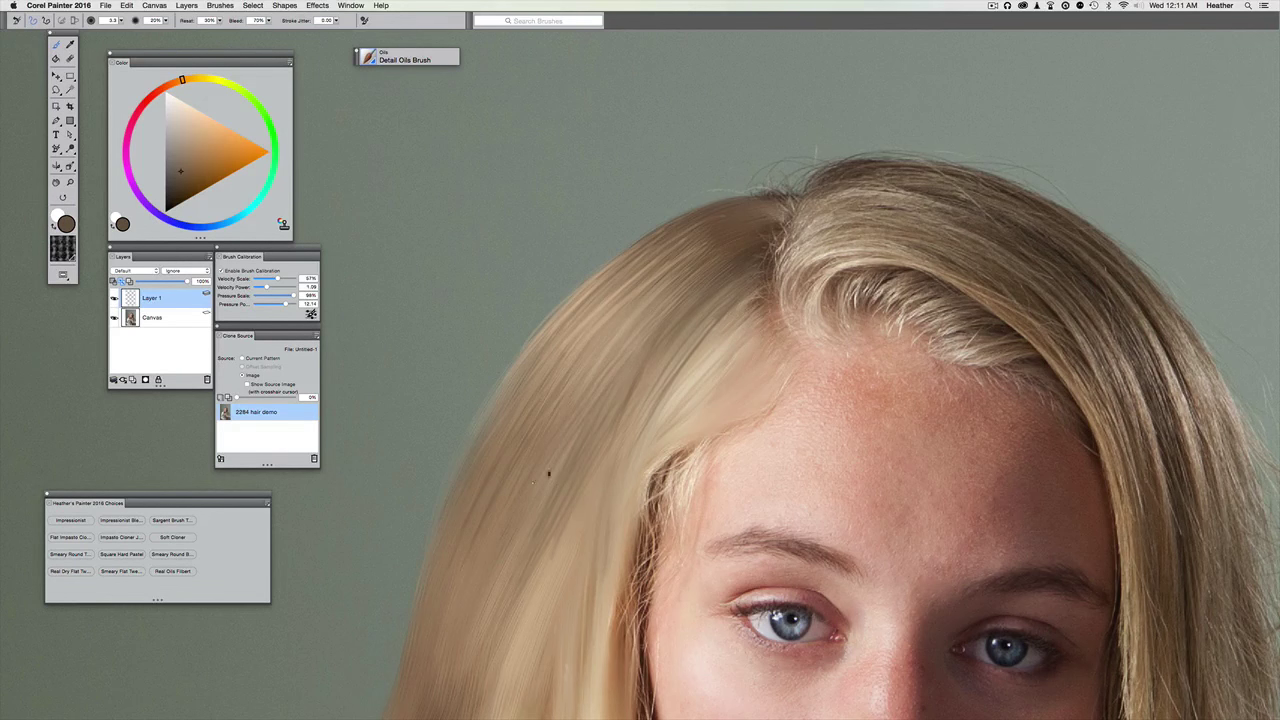
key("super+z")
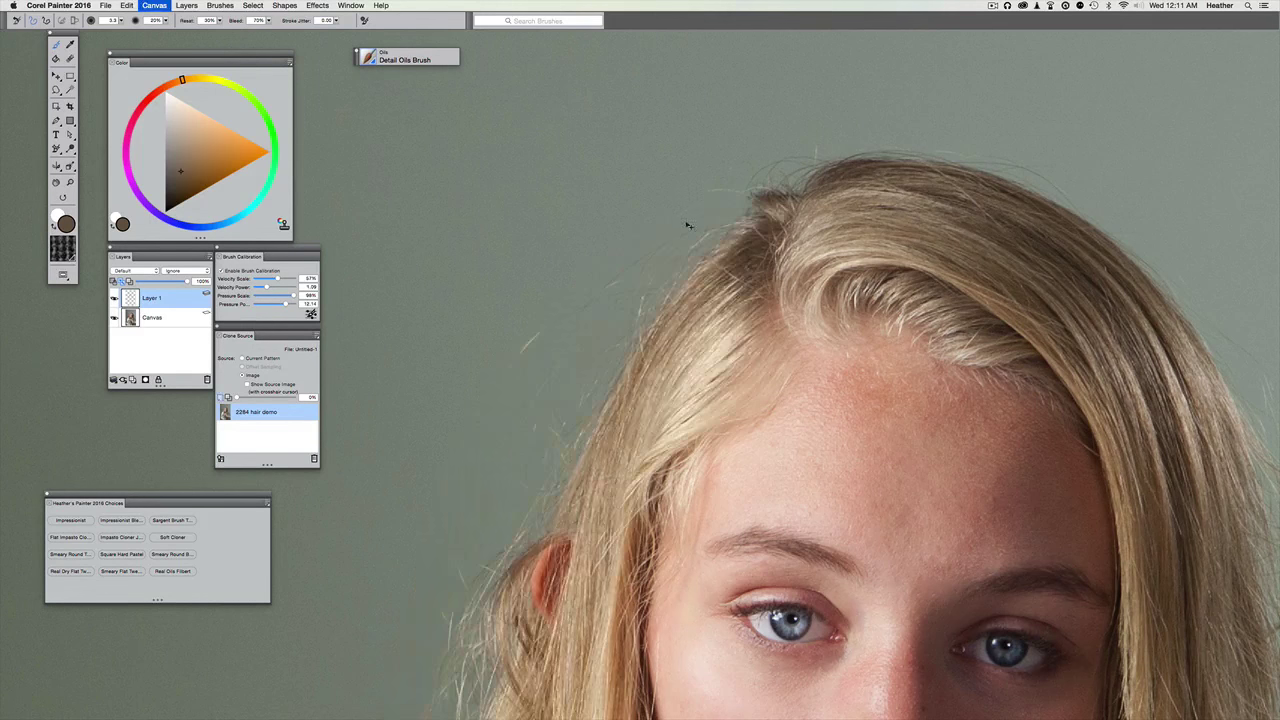
- Sample a tan and paint a long strand from the parting down the outer edge of the hair, comparing it with the source
left_click(598, 315, "alt")
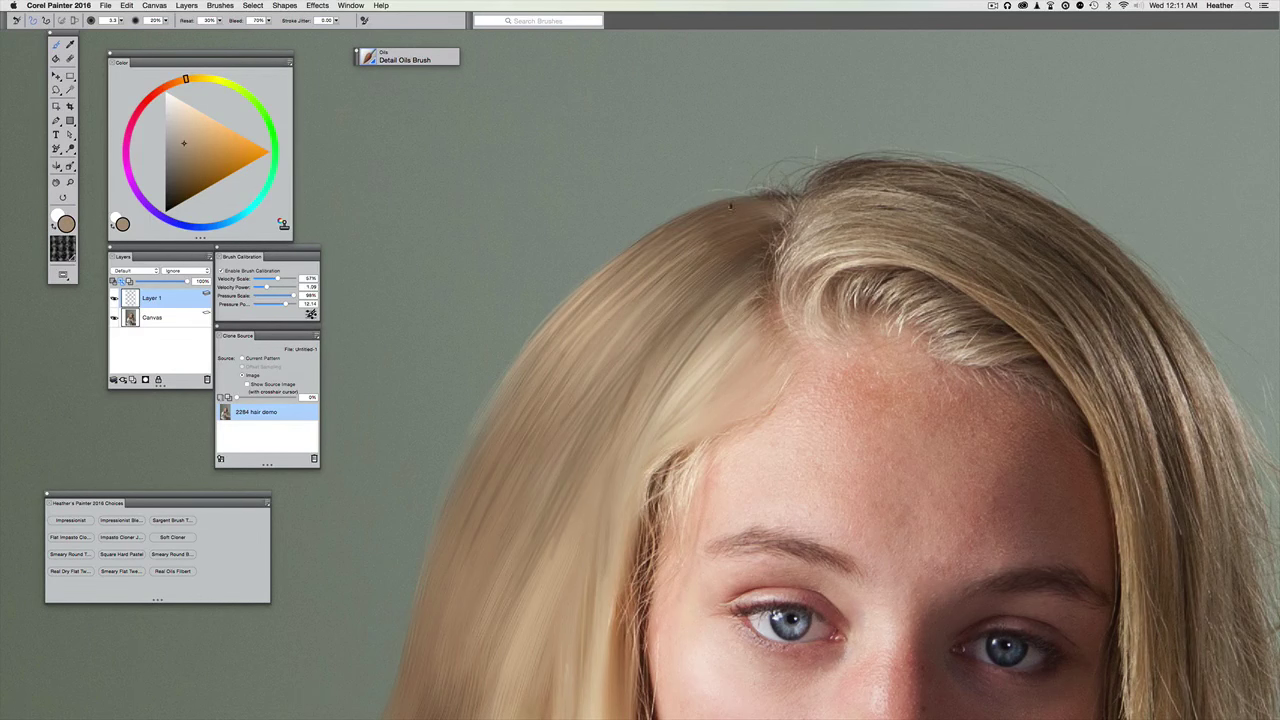
left_click_drag(741, 204, 531, 369)
left_click_drag(608, 226, 658, 134)
key("super+t")
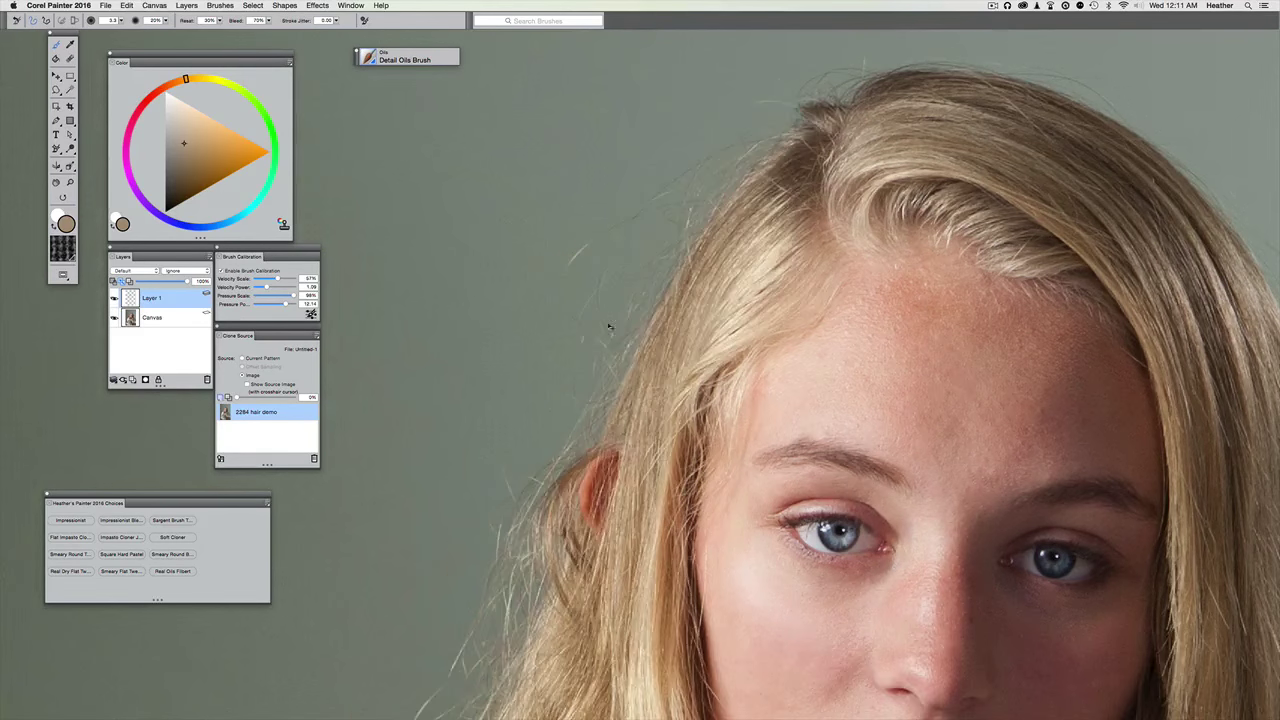
key("super+t")
- Lighten the colour to a pale beige for the hair highlights and compare the painted crown and sides with the source photo
left_click(183, 123)
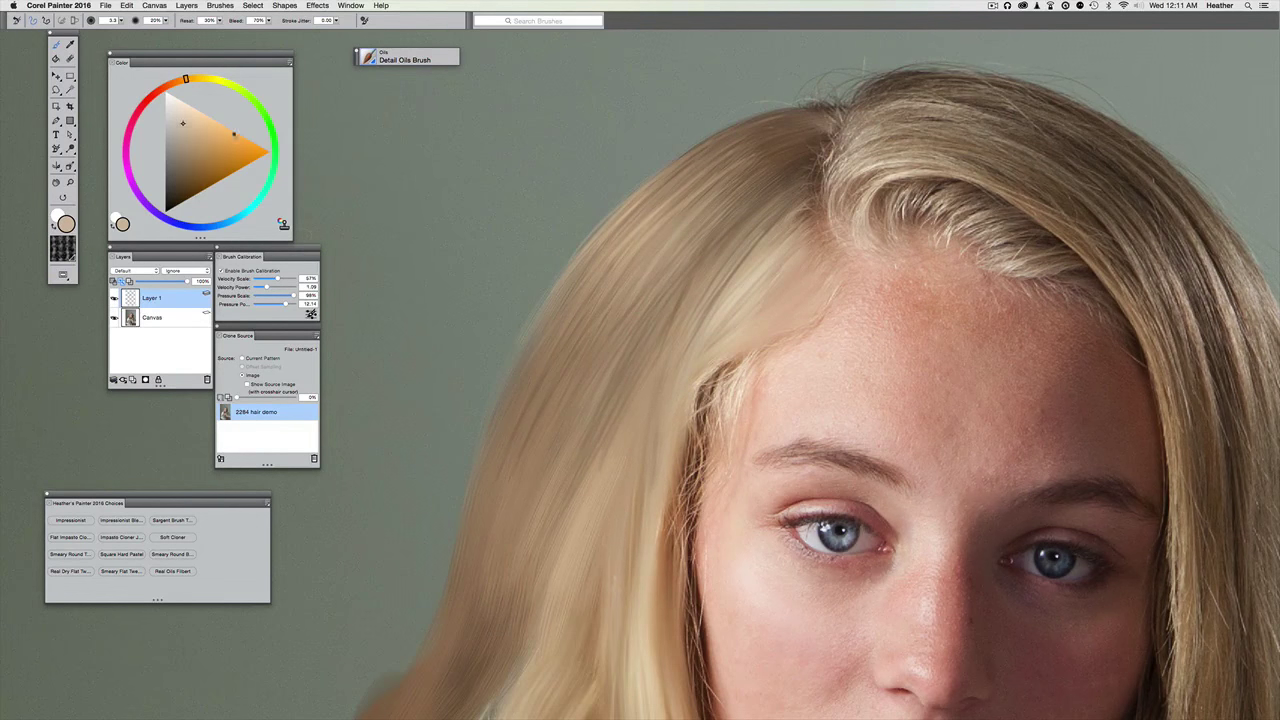
key("super+t")
key("super+t")
key("super+t")
key("super+t")
key("super+t")
key("super+t")
left_click_drag(587, 272, 641, 169)
key("super+t")
key("super+t")
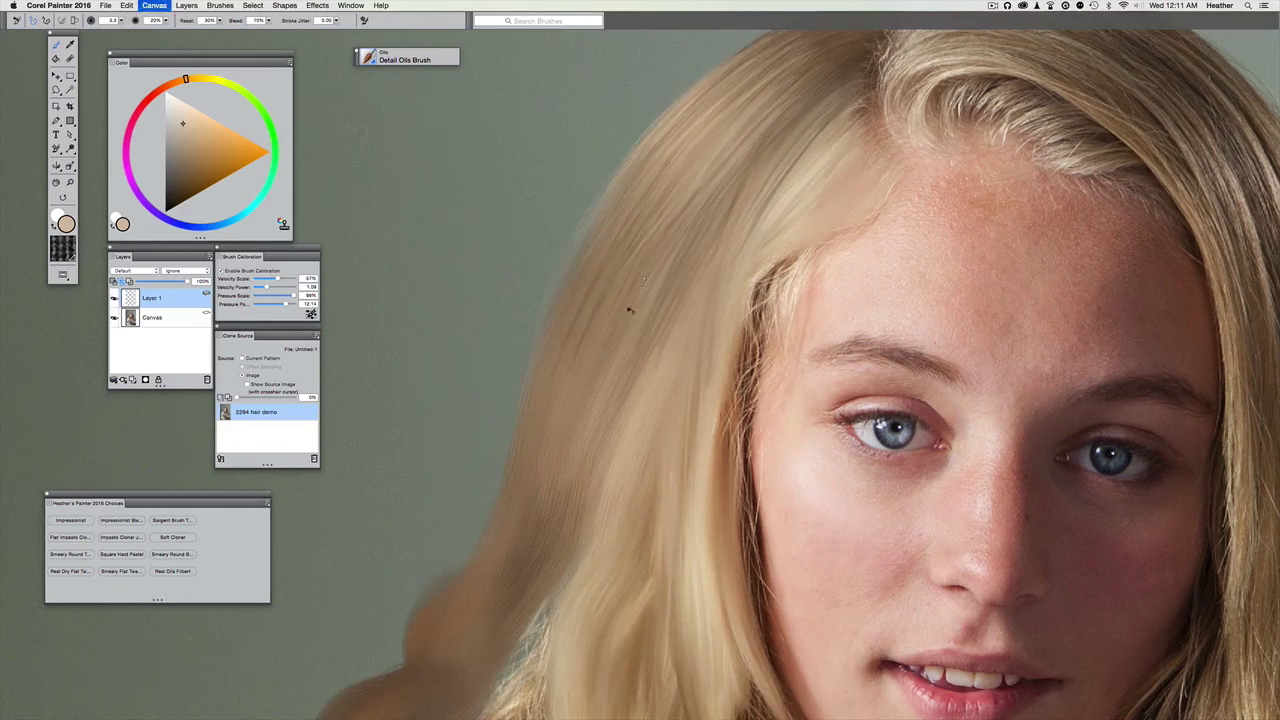
- Undo the last two changes, pick a paler cream and check the latest strand by undoing and redoing it
key("super+z")
key("super+z")
left_click(184, 113)
key("super+t")
key("super+t")
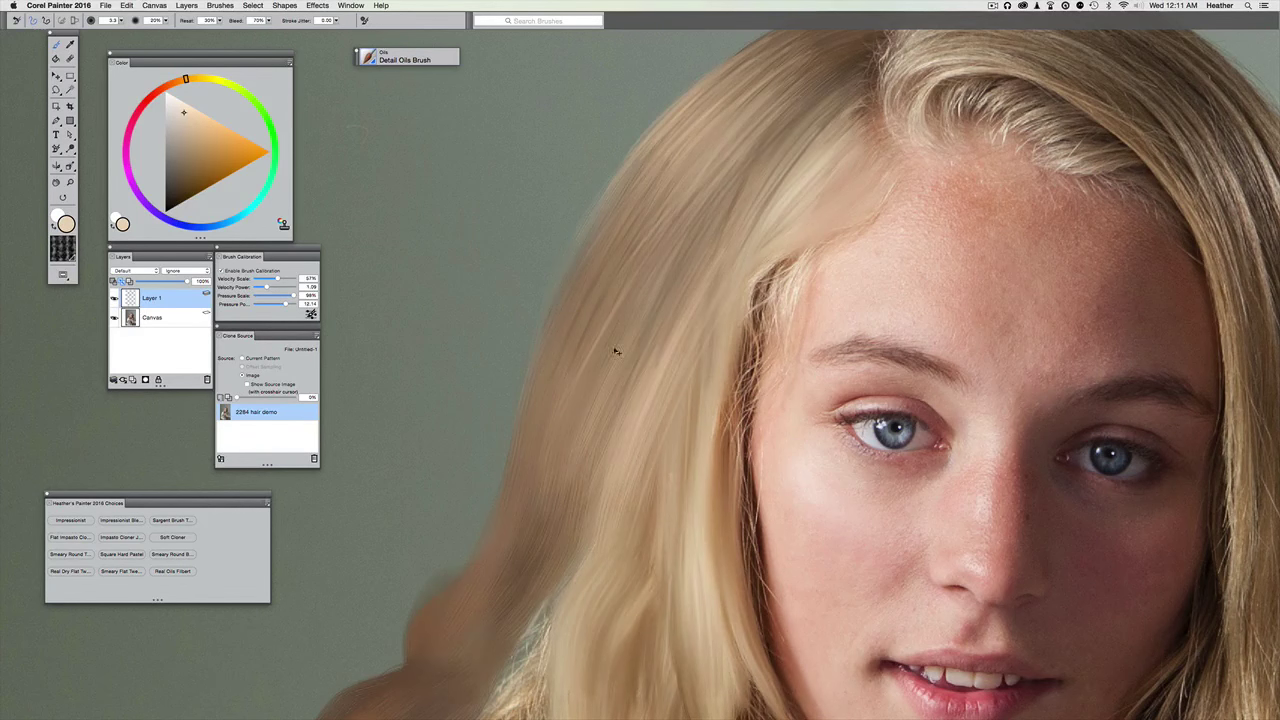
key("super+z")
key("super+y")
key("super+minus")
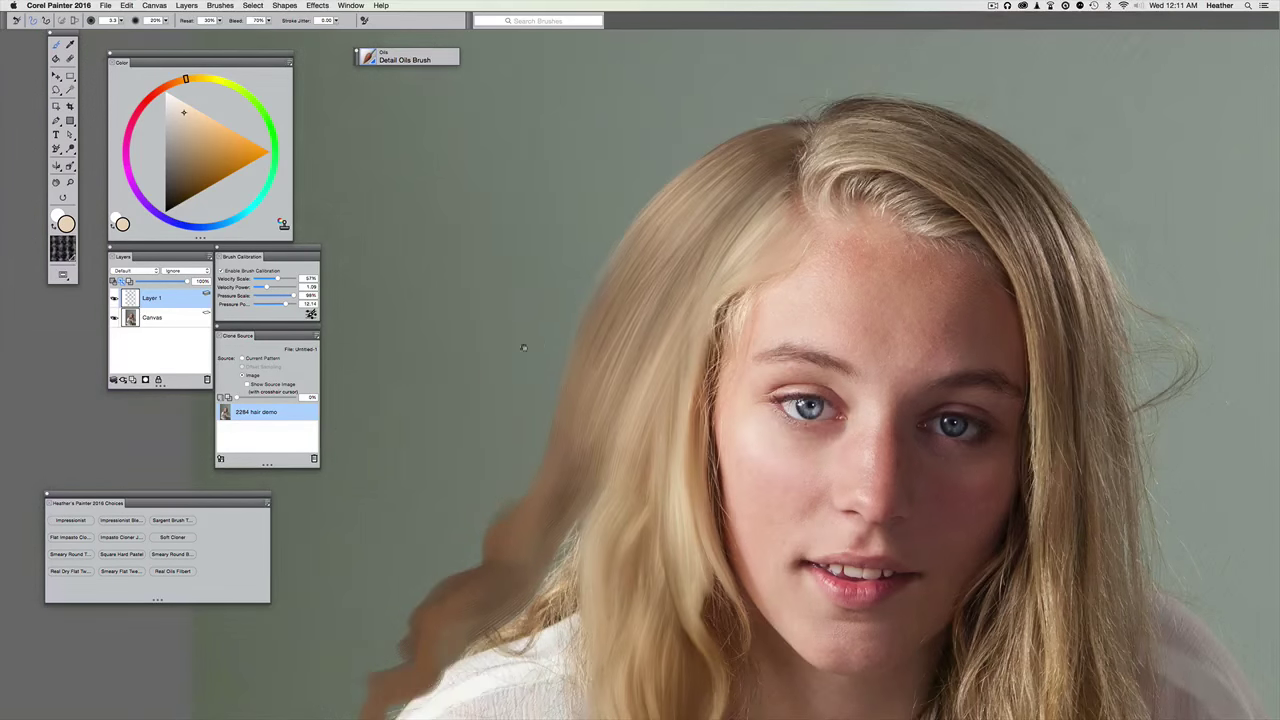
- Try a cream stroke off the lower side of the hair, undo it and pick a dark grey
left_click_drag(523, 346, 493, 353)
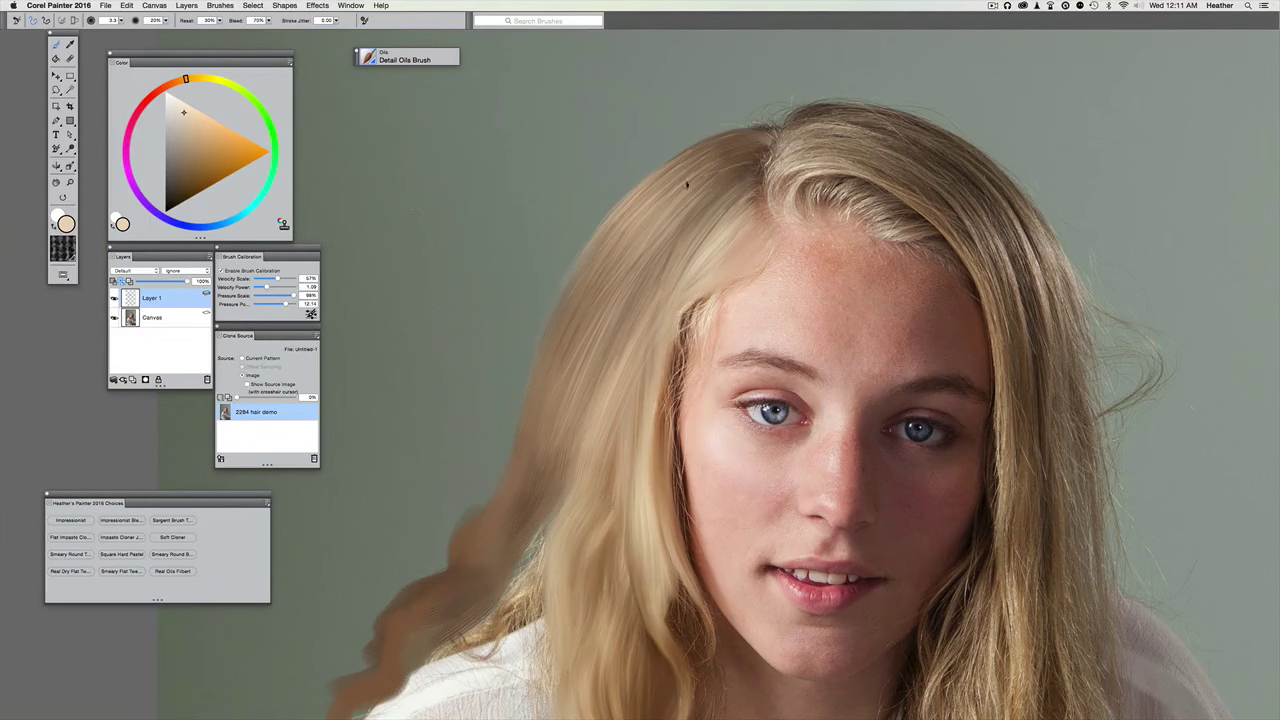
left_click_drag(550, 446, 313, 590)
key("super+z")
mouse_move(195, 130)
left_mouse_down()
mouse_move(232, 160)
mouse_move(168, 207)
mouse_move(165, 182)
left_mouse_up()
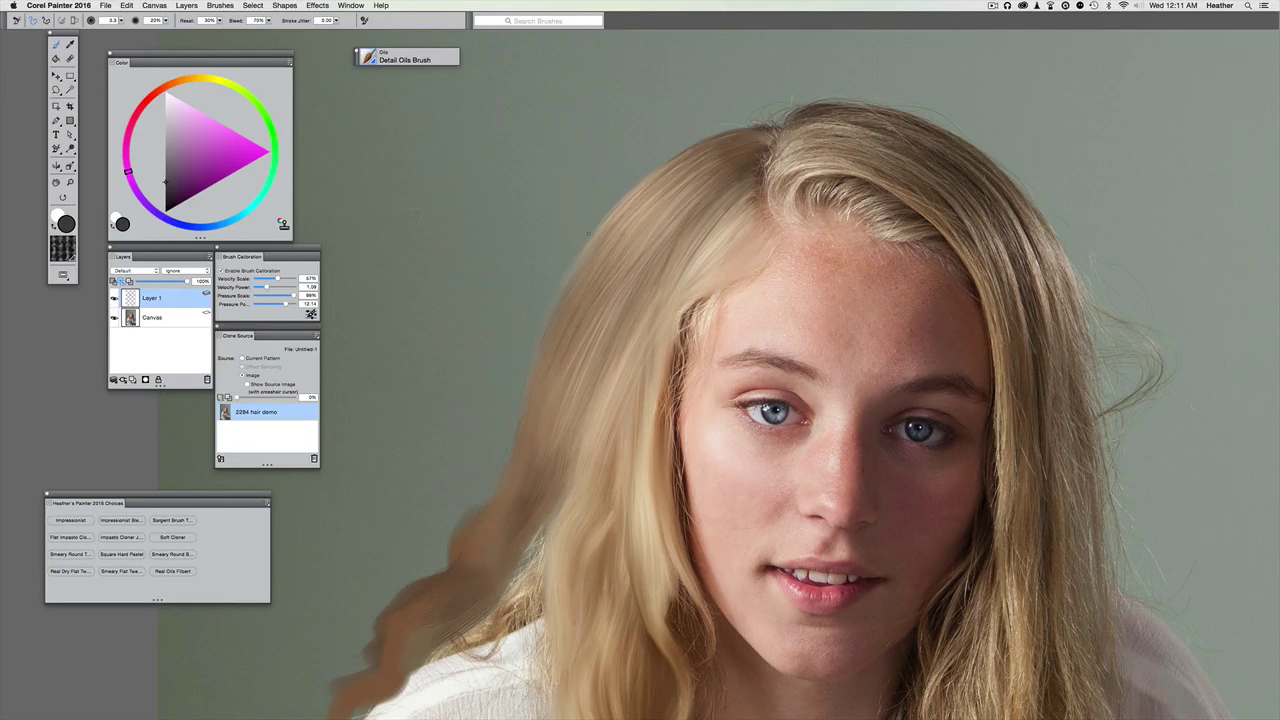
- Check the source photo, sample the hair colour near the crown and lighten it to a pale peach
key("super+plus")
left_click_drag(584, 330, 571, 430)
key("super+t")
key("super+t")
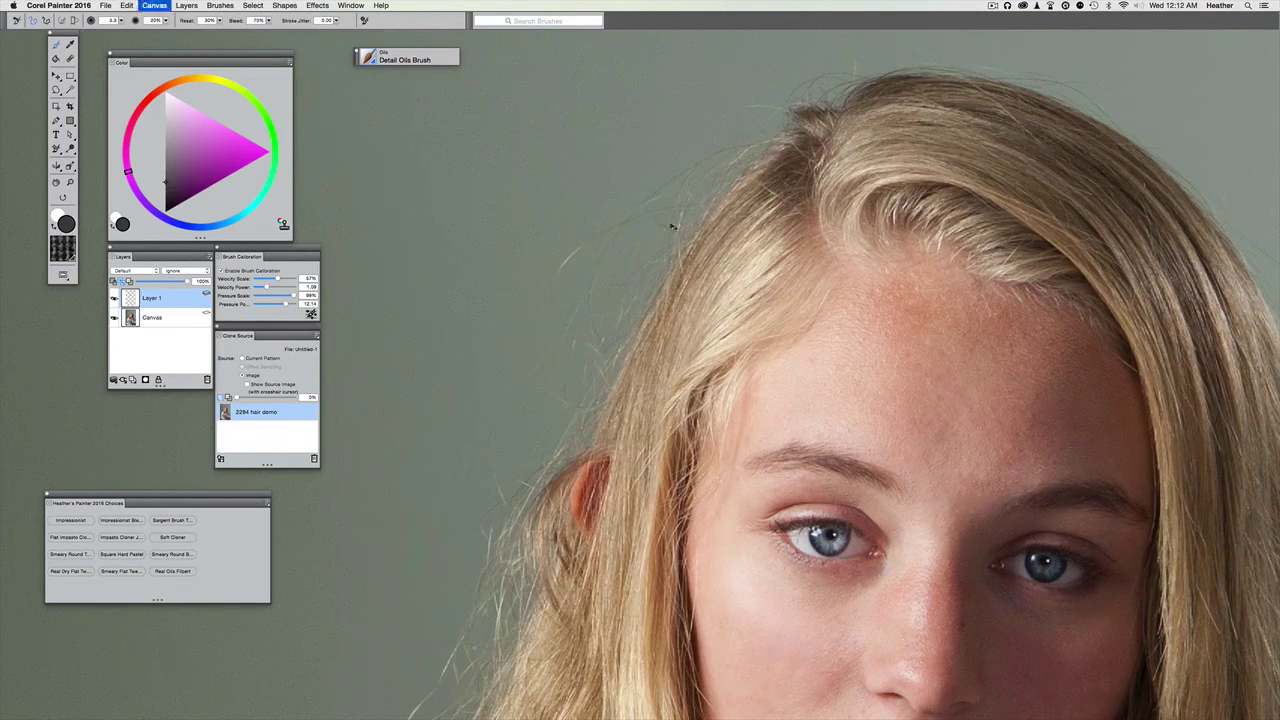
left_click(673, 230, "alt")
left_click(186, 114)
- Add fine pale peach highlight strands through the hair beside the parting, comparing them with the source photo
key("super+t")
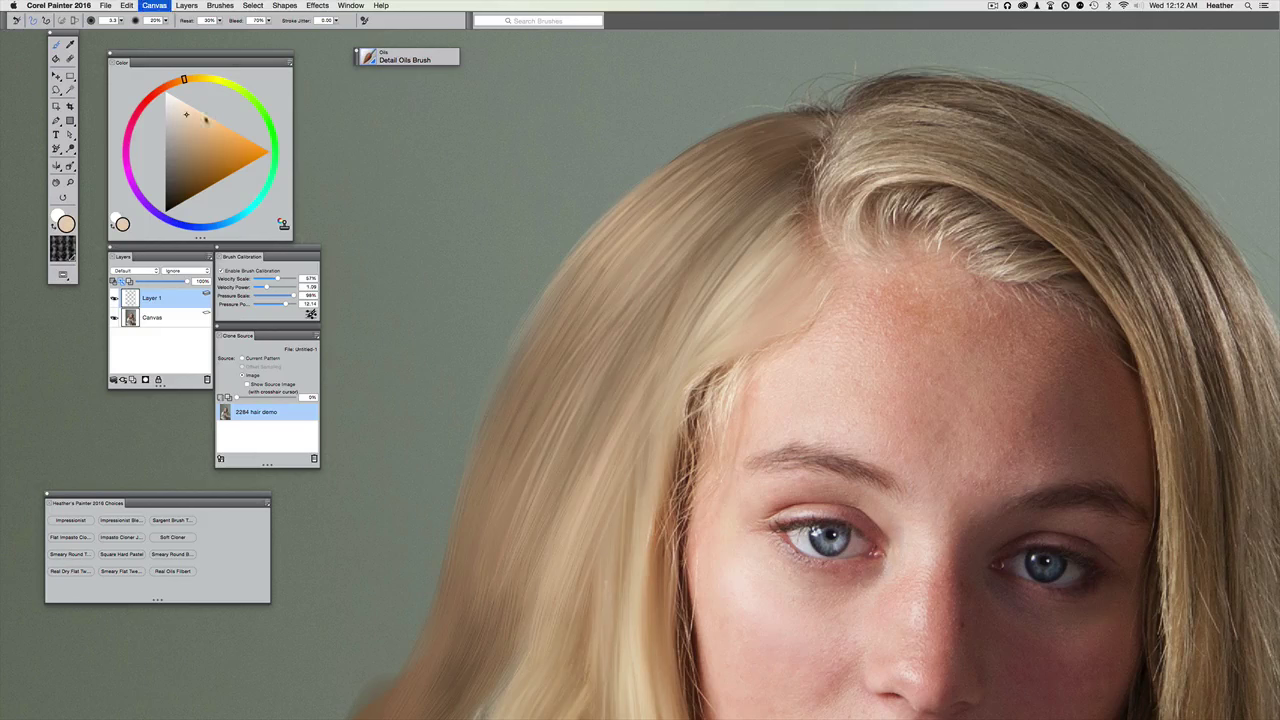
key("super+t")
key("super+t")
key("super+t")
key("super+t")
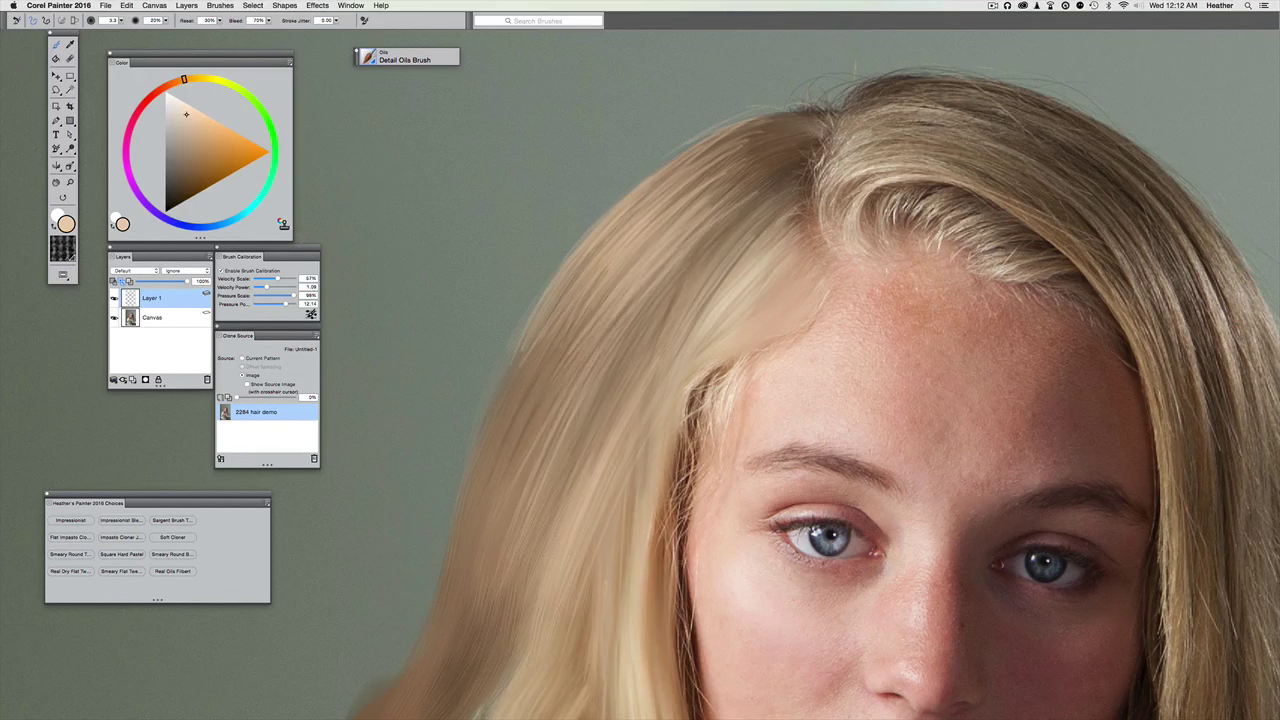
- Switch to the Smeary Round oil brush, enlarge it to about 36.8 and stroke it through the hair beside the parting
left_click(373, 62)
left_click(520, 214)
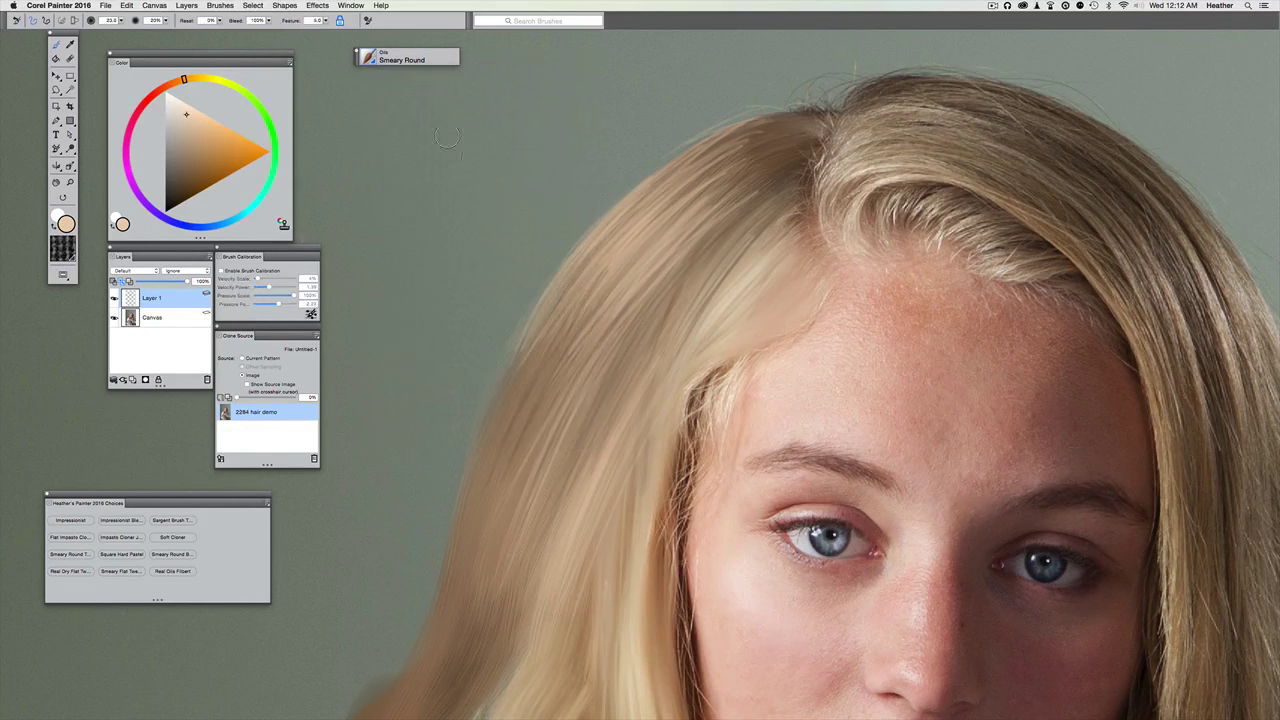
left_click(205, 20)
left_click_drag(531, 112, 508, 95)
left_click_drag(731, 206, 560, 391)
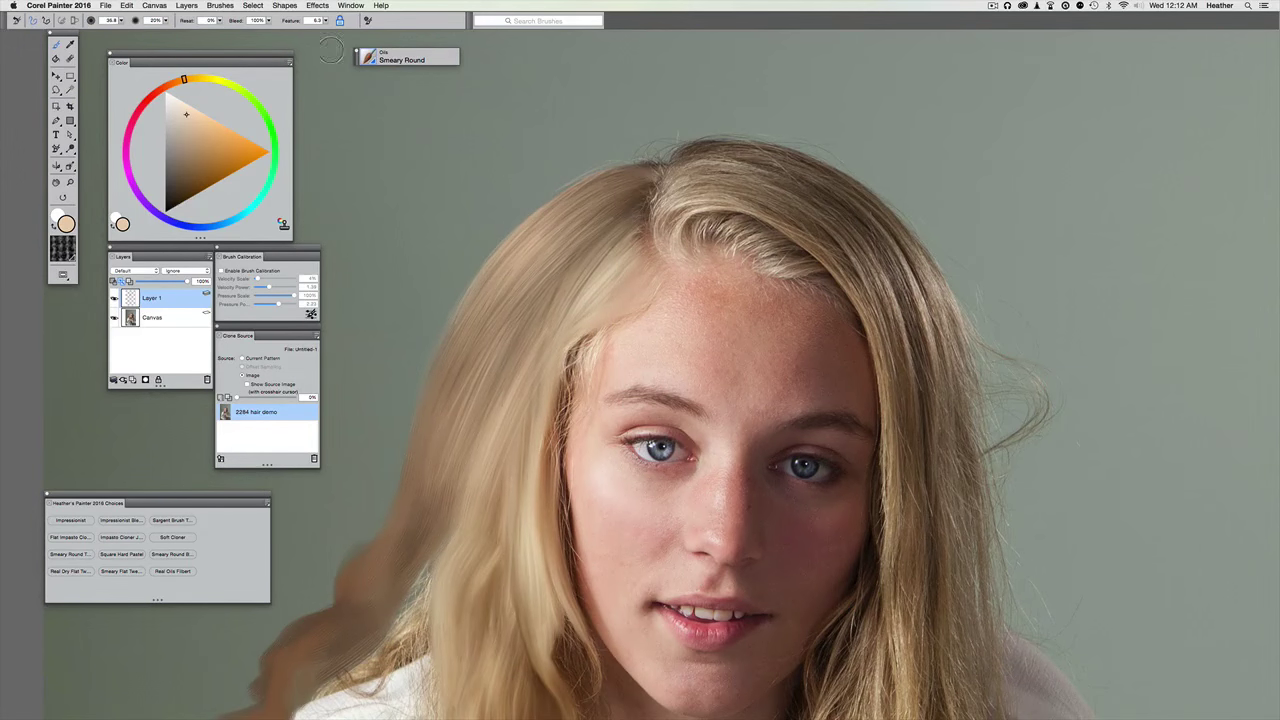
- Open the General brush controls and move their palette beside the girl's face
left_click(345, 6)
mouse_move(386, 204)
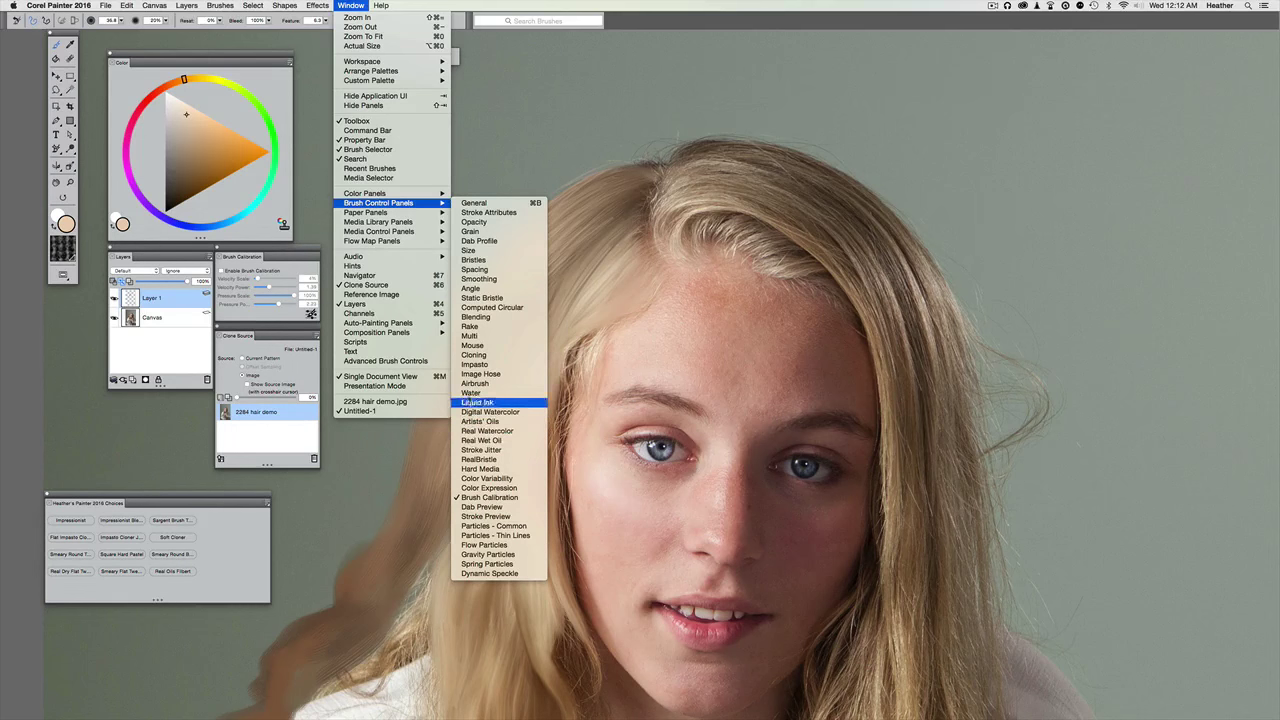
left_click(472, 203)
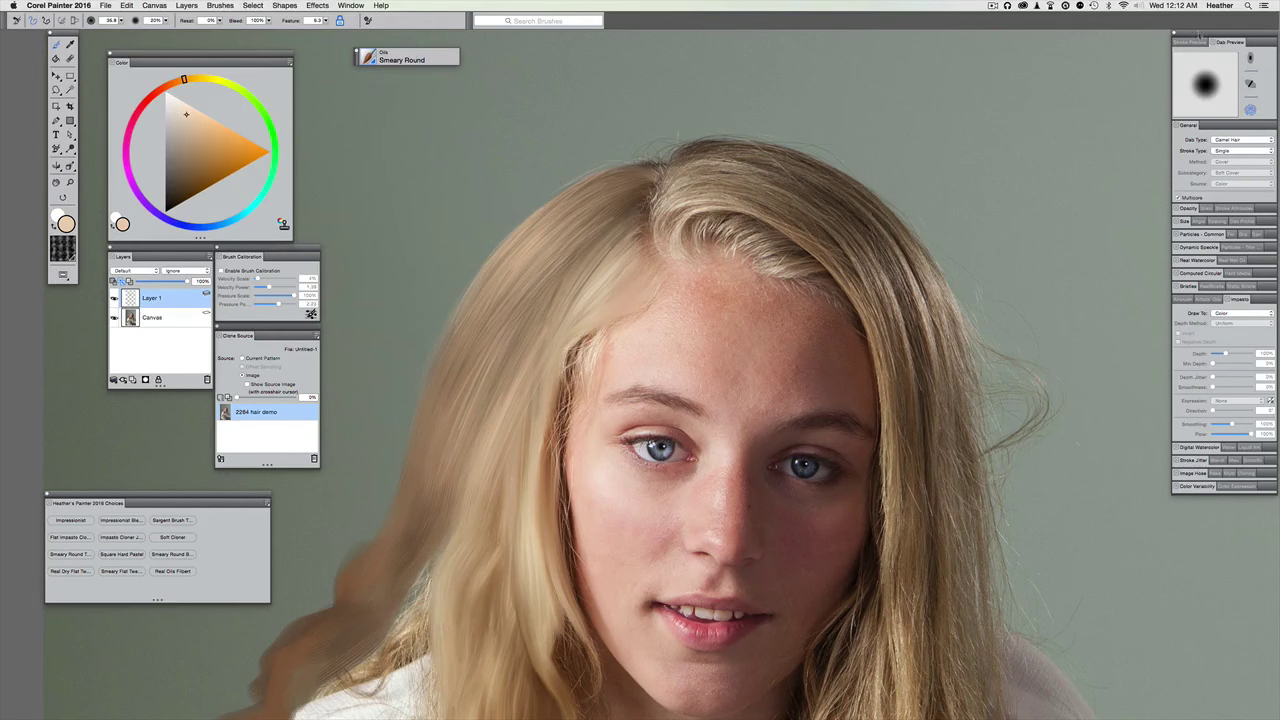
left_click_drag(1198, 33, 956, 38)
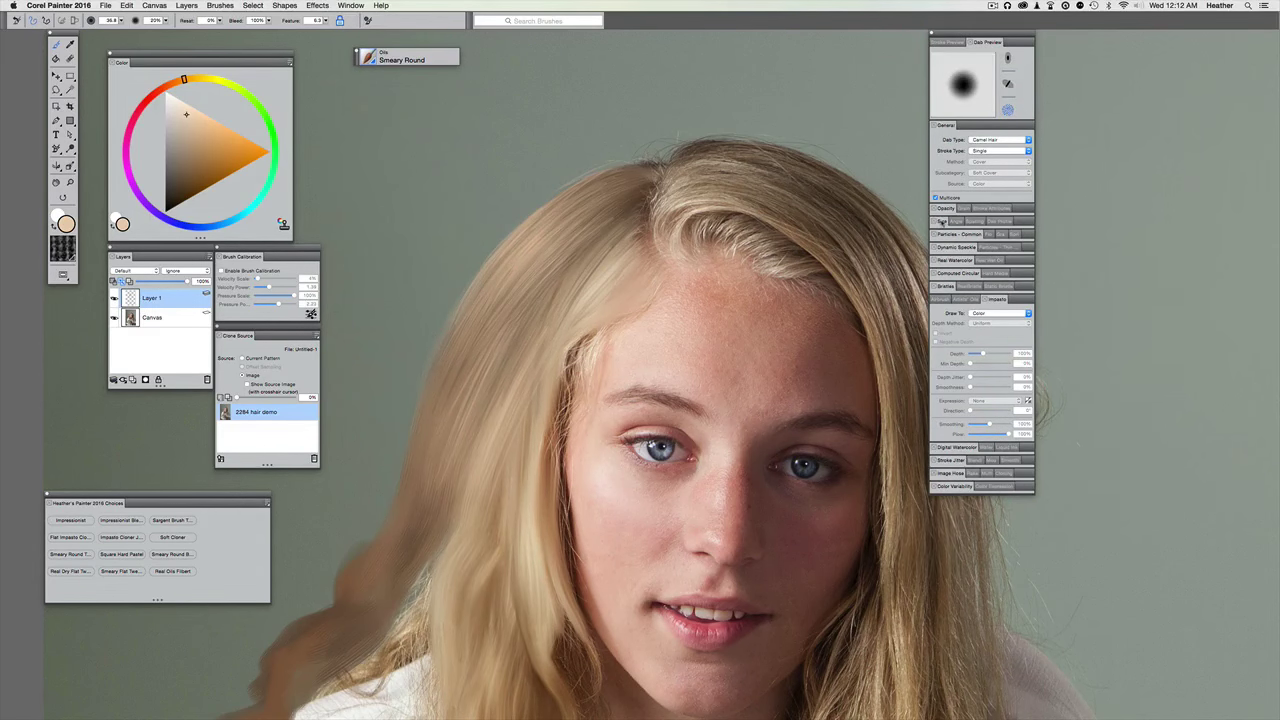
- Set the Smeary Round brush's size expression to None, then review its Blending controls and dismiss the brush controls
left_click(945, 221)
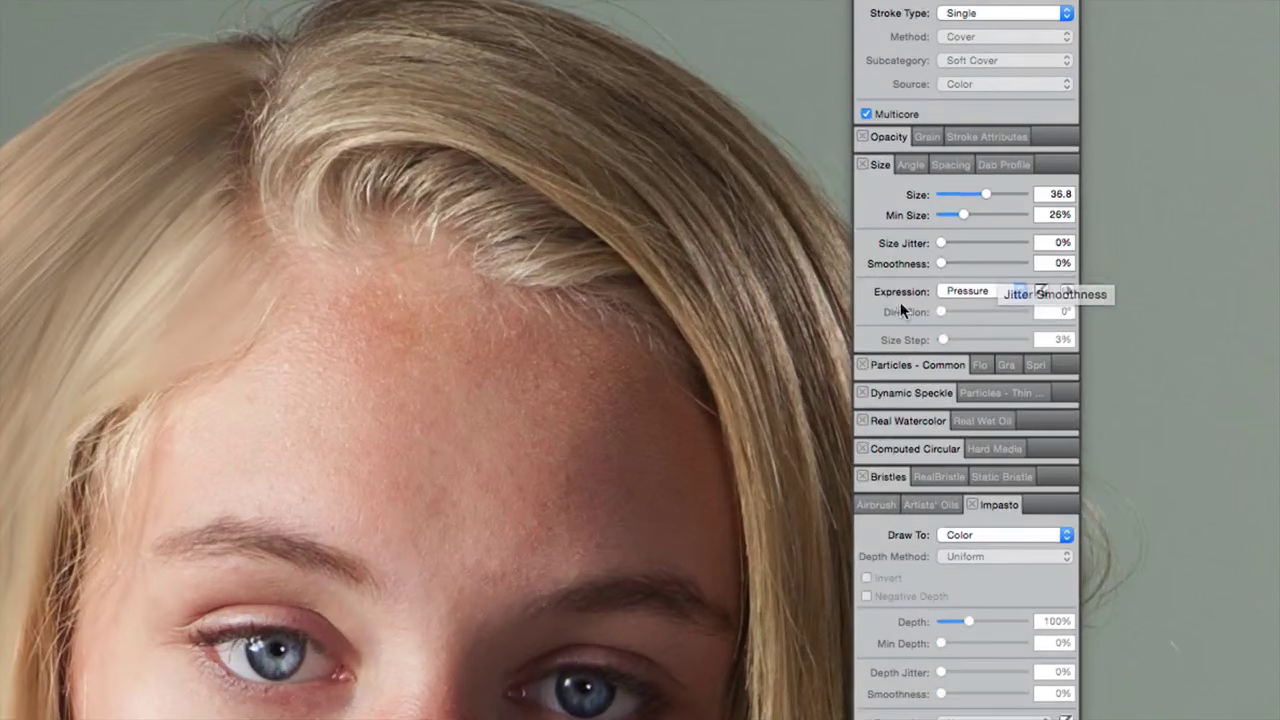
left_click(968, 292)
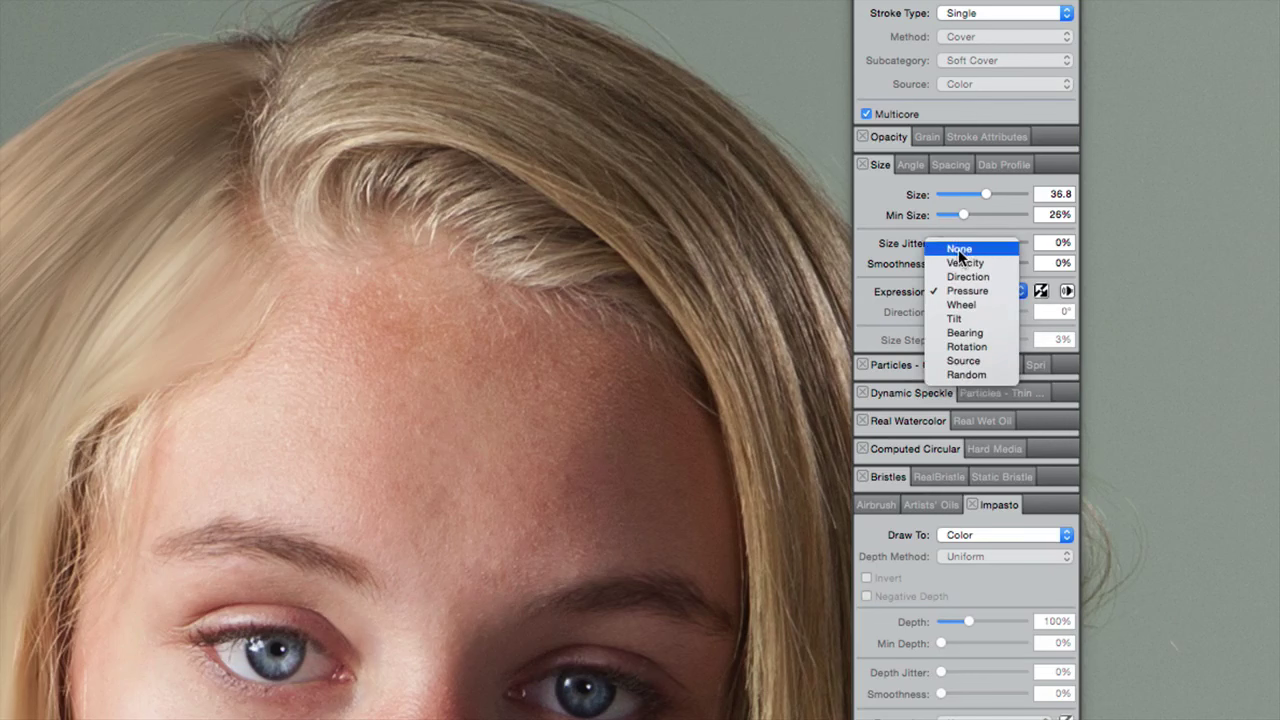
left_click(958, 250)
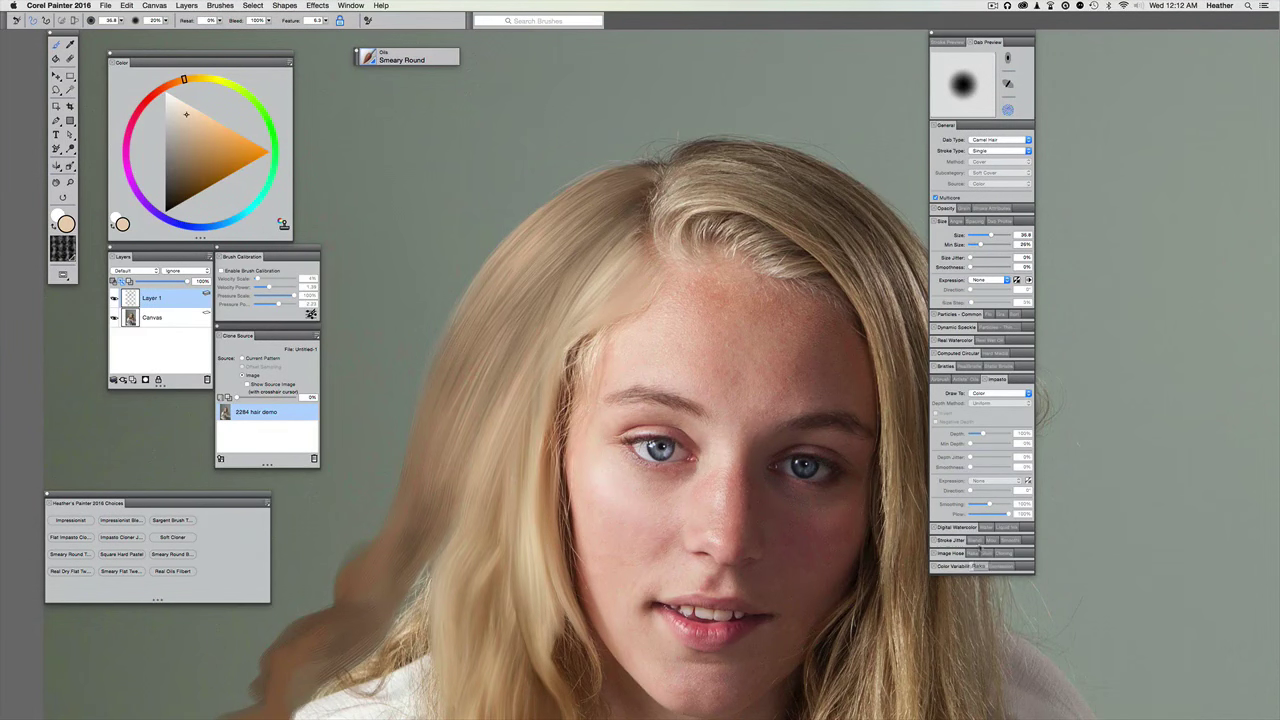
left_click(972, 540)
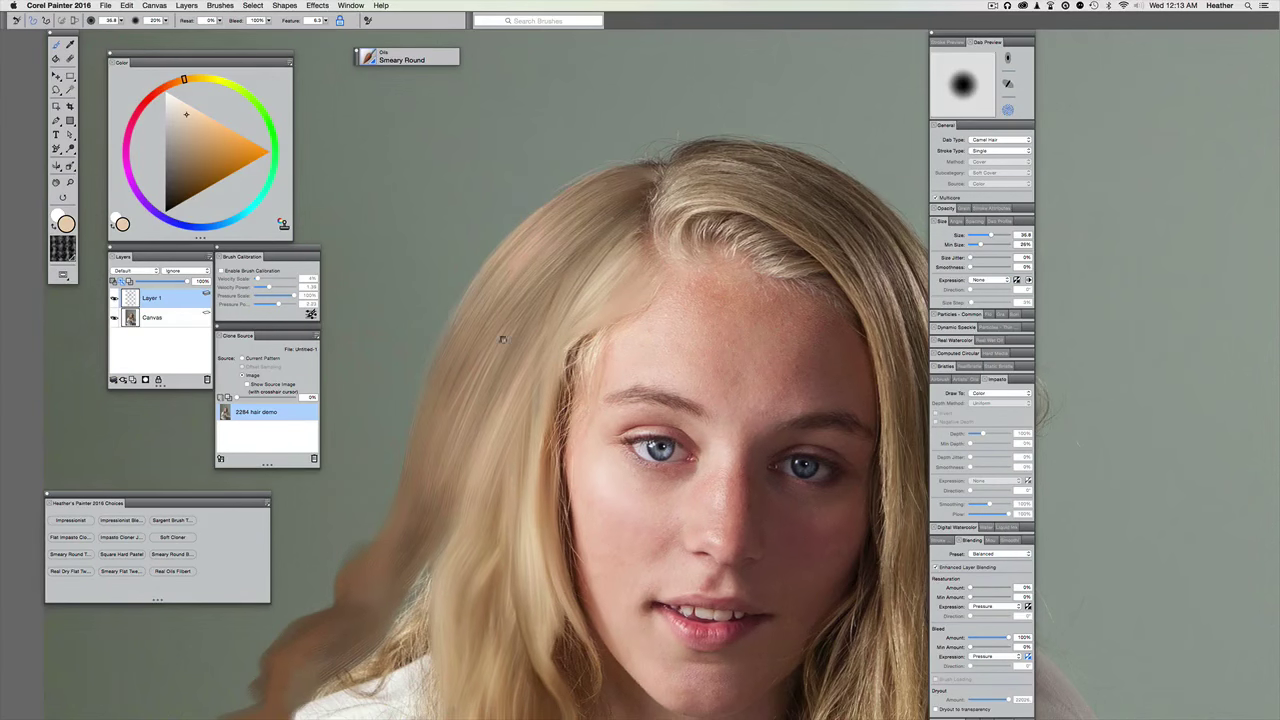
left_click_drag(503, 340, 576, 431)
key("super+b")
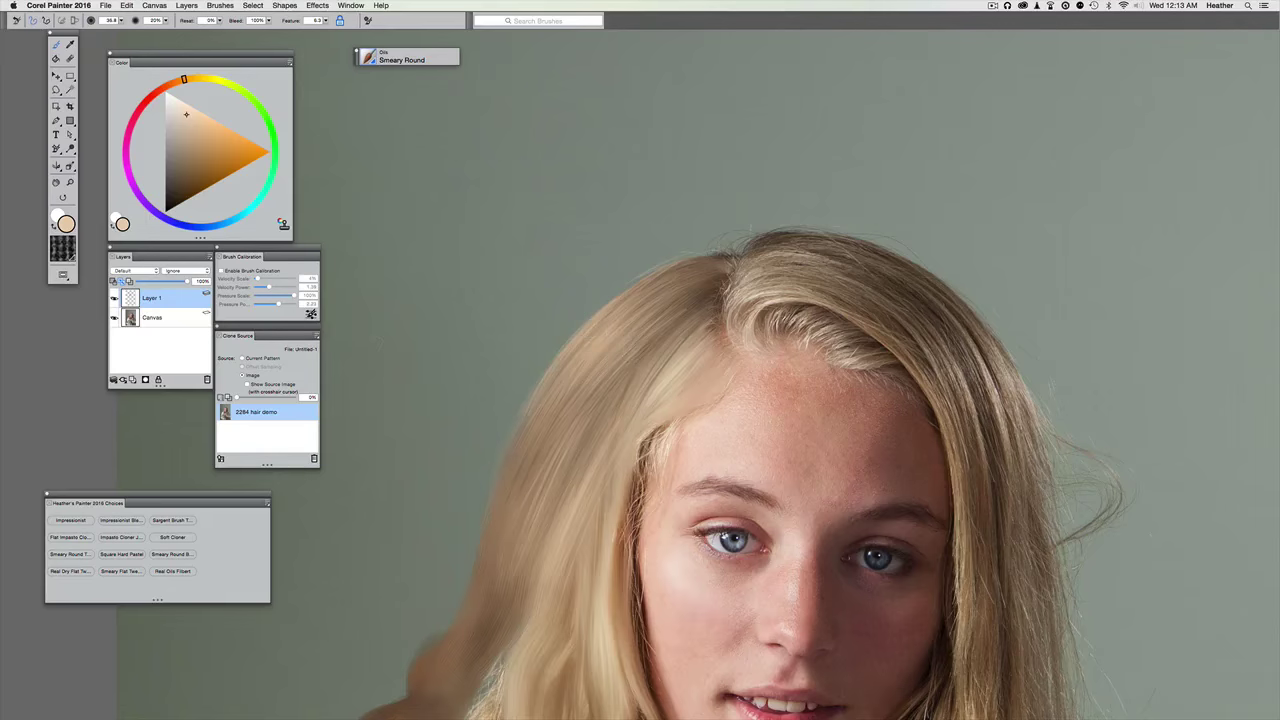
- Test the Smeary Round brush with long strokes from the hairline down over the forehead, then undo the last one
key("super+equal")
key("super+equal")
key("super+equal")
key("super+minus")
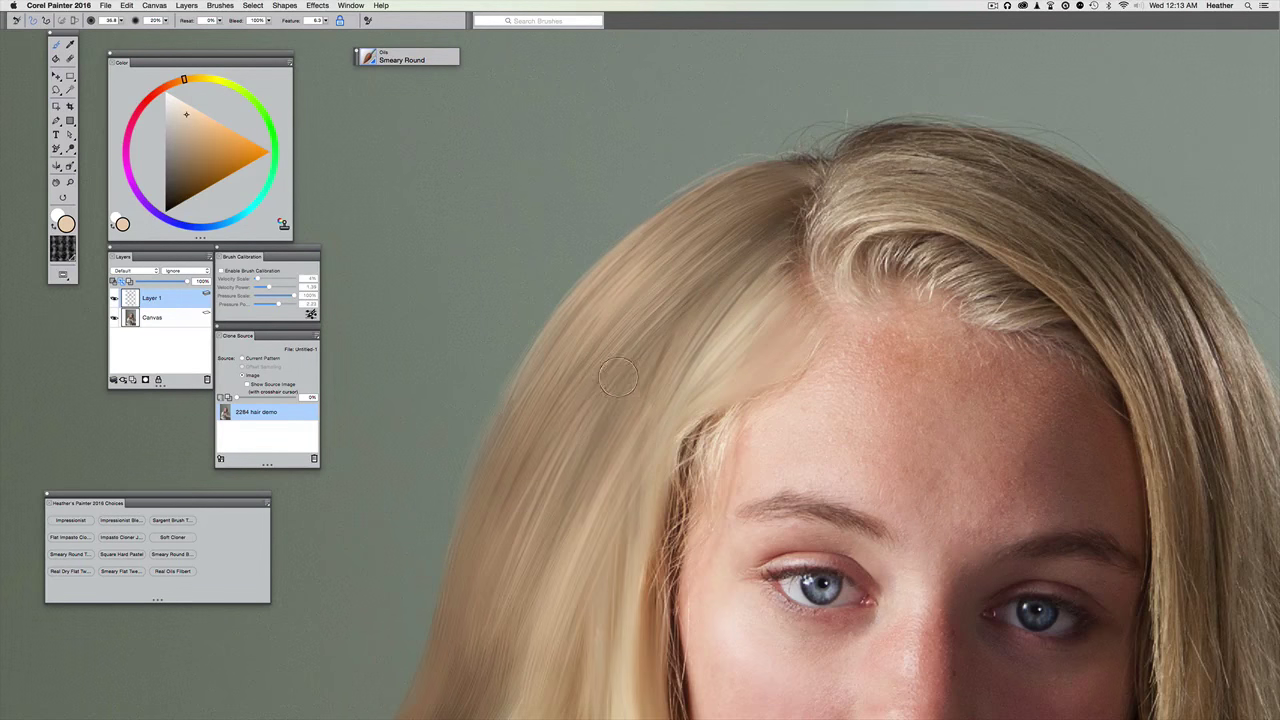
scroll(708, 399, "down", 3)
scroll(708, 399, "right", 4)
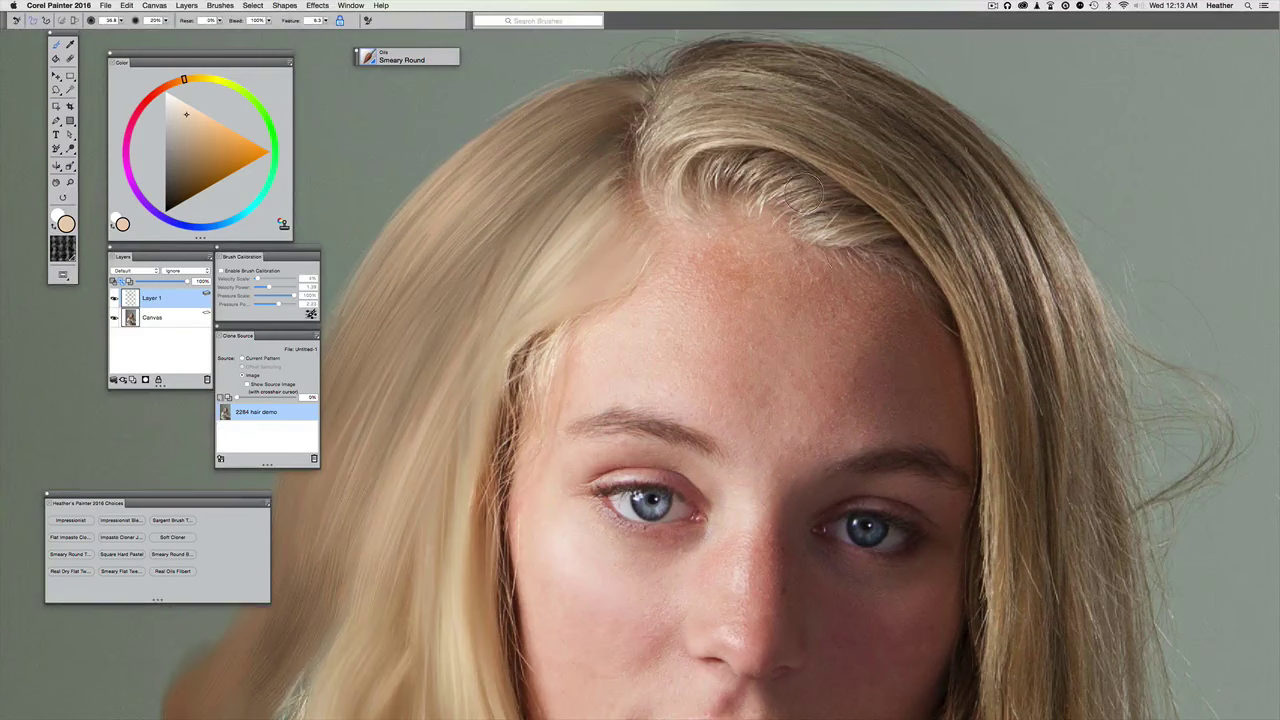
left_click_drag(884, 356, 938, 510)
left_click_drag(828, 254, 872, 572)
mouse_move(795, 260)
left_mouse_down()
mouse_move(836, 570)
mouse_move(820, 572)
mouse_move(887, 580)
left_mouse_up()
key("super+z")
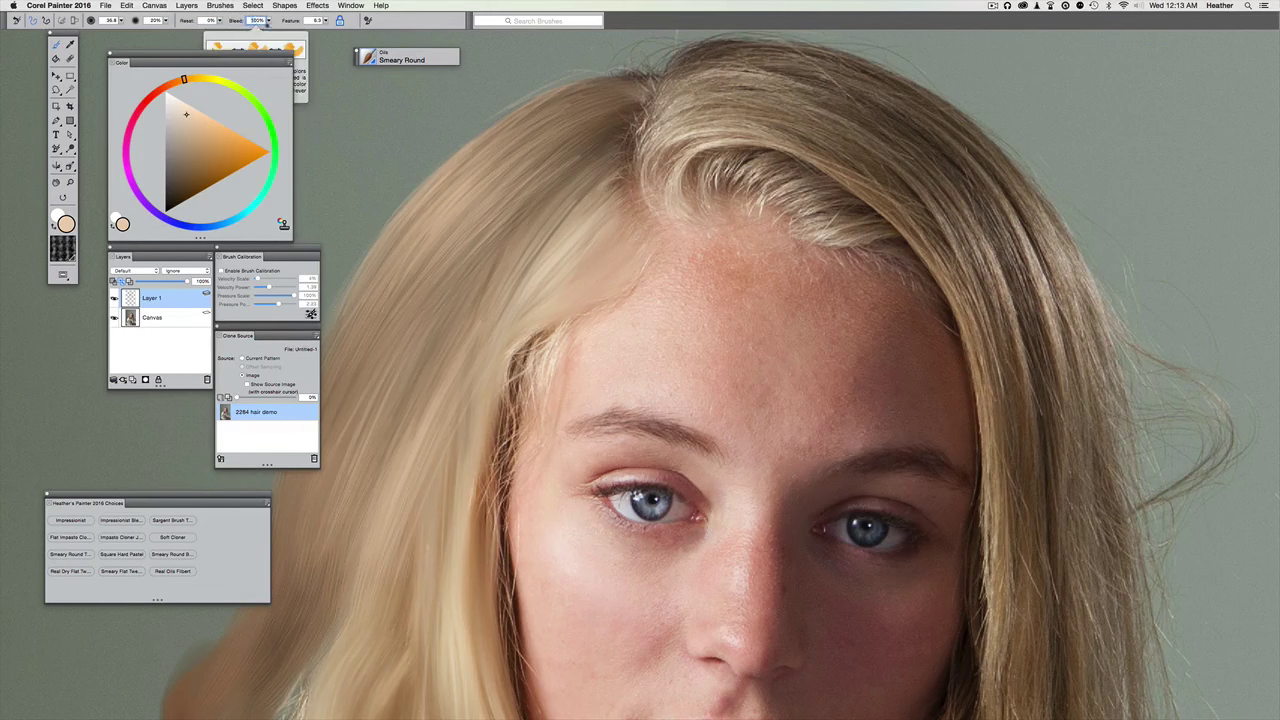
- Keep Bleed at 100%, test more strokes down the forehead toward the eye, and undo them
key("Return")
left_click_drag(934, 262, 928, 472)
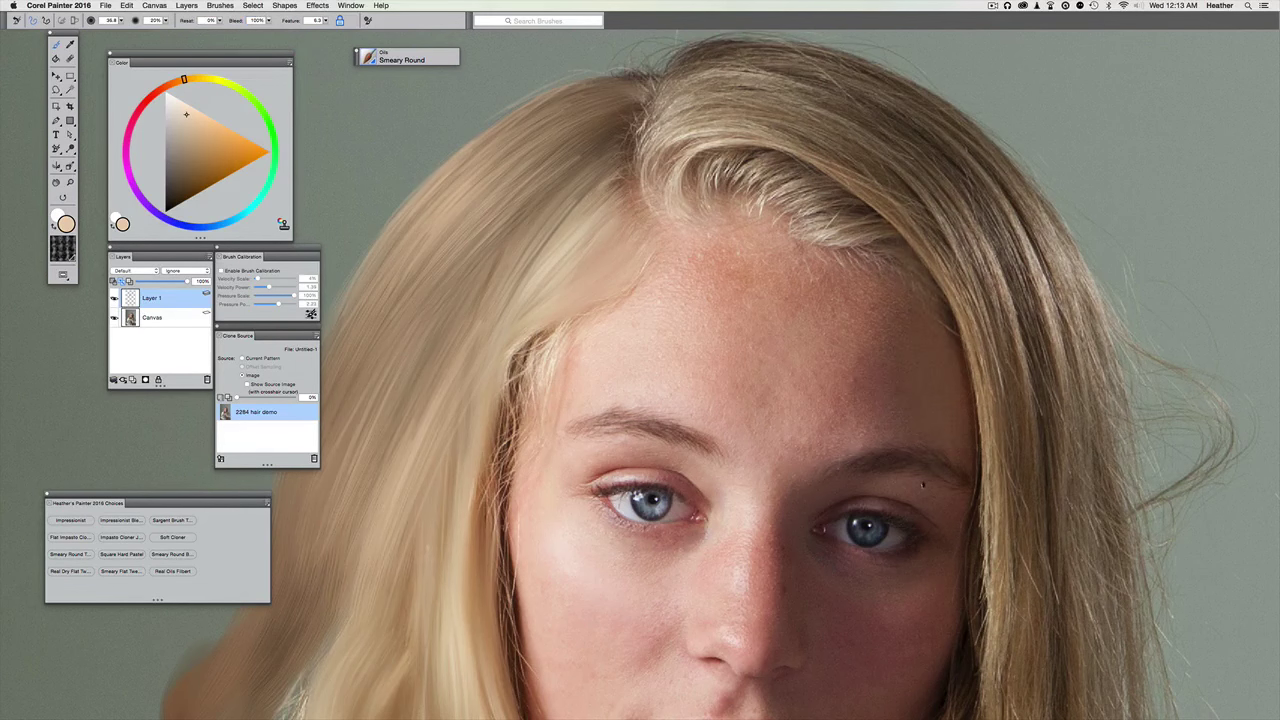
left_click_drag(915, 300, 905, 538)
left_click_drag(890, 400, 882, 536)
key("super+z")
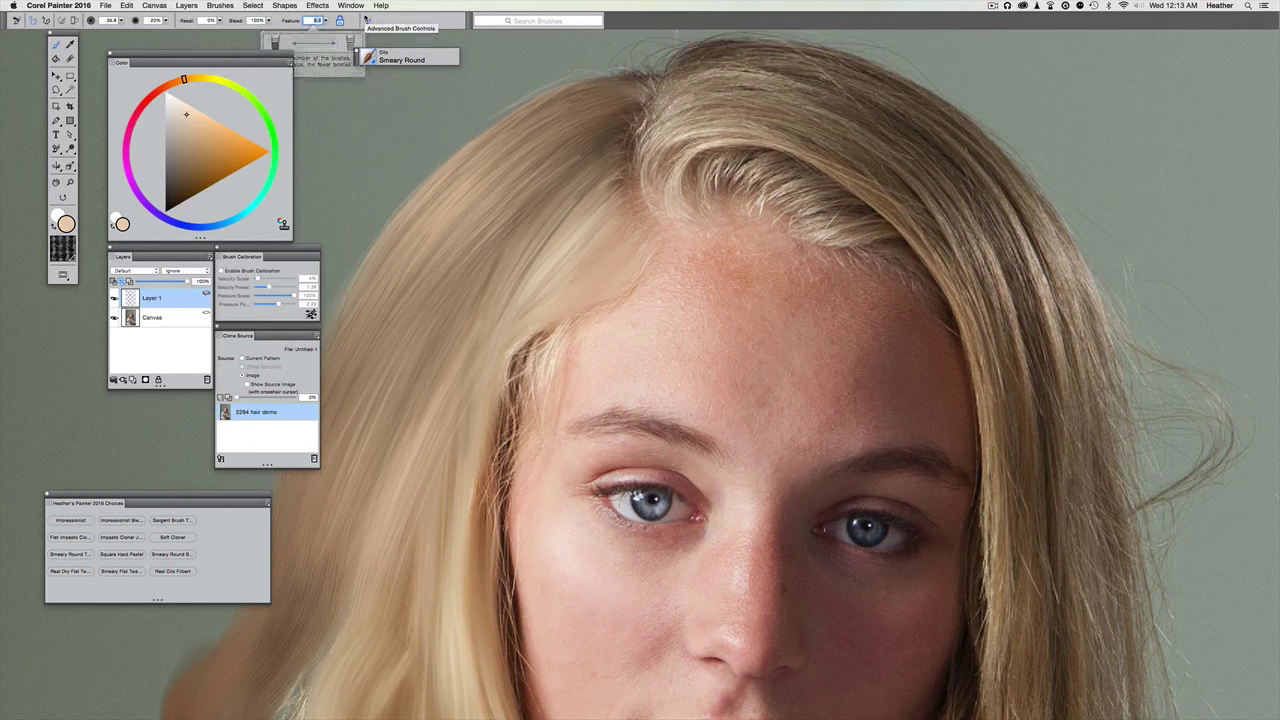
- Lower the brush's Feature to 4.0, testing it with strokes over the forehead and undoing each test
left_click_drag(860, 246, 890, 555)
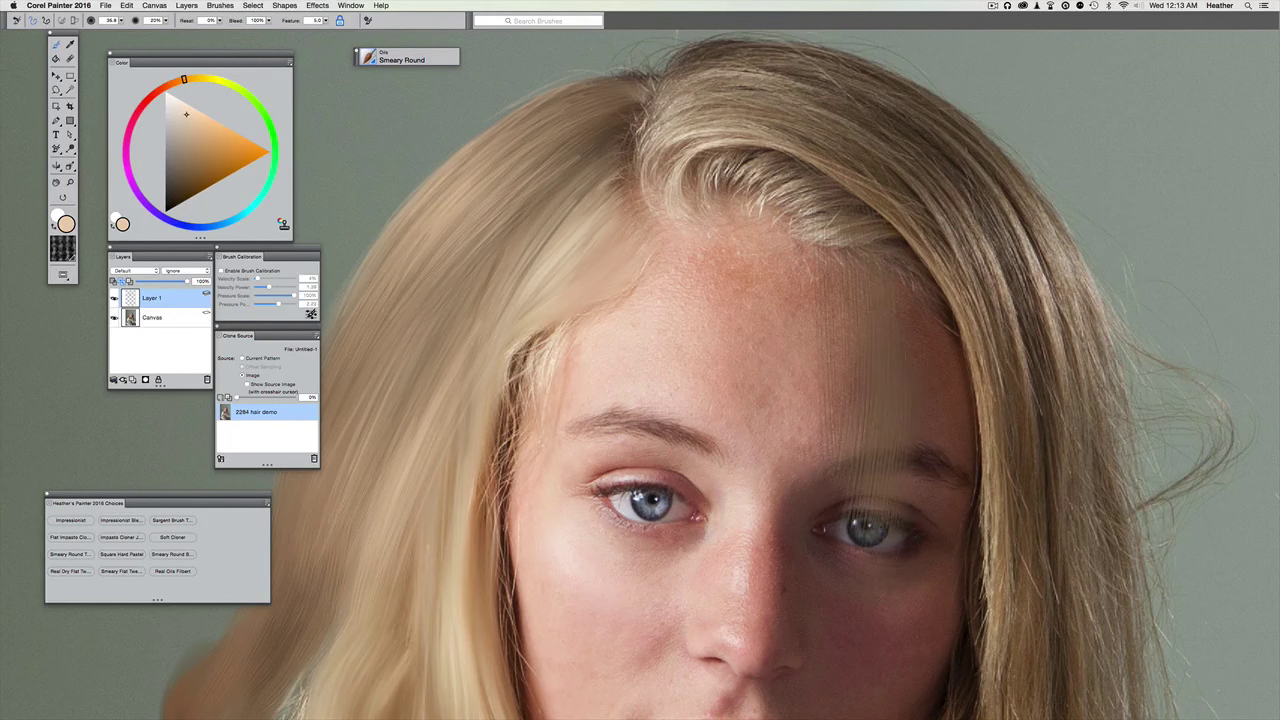
key("super+z")
left_click_drag(309, 20, 383, 19)
mouse_move(867, 250)
left_mouse_down()
mouse_move(855, 450)
mouse_move(880, 545)
left_mouse_up()
left_click_drag(900, 225, 915, 550)
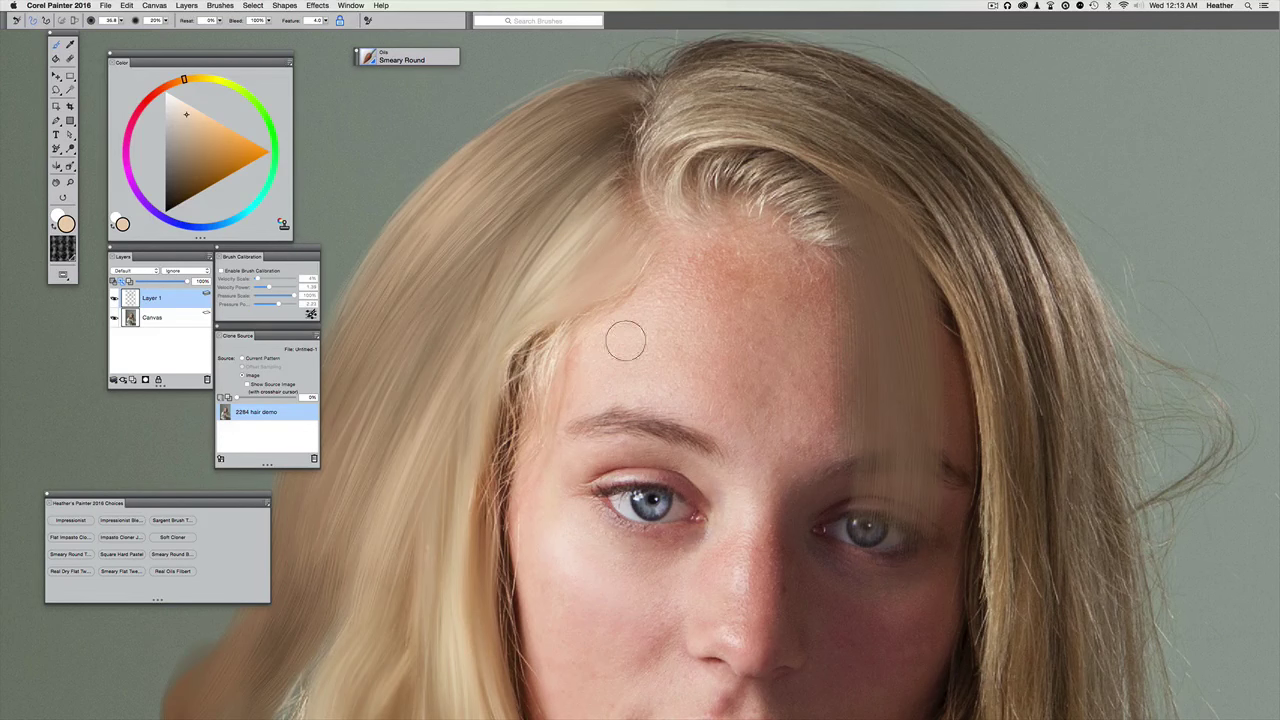
key("super+z")
- Blend the outer edge of the extended hair near the crown with the Smeary Round brush
left_click_drag(568, 364, 806, 334)
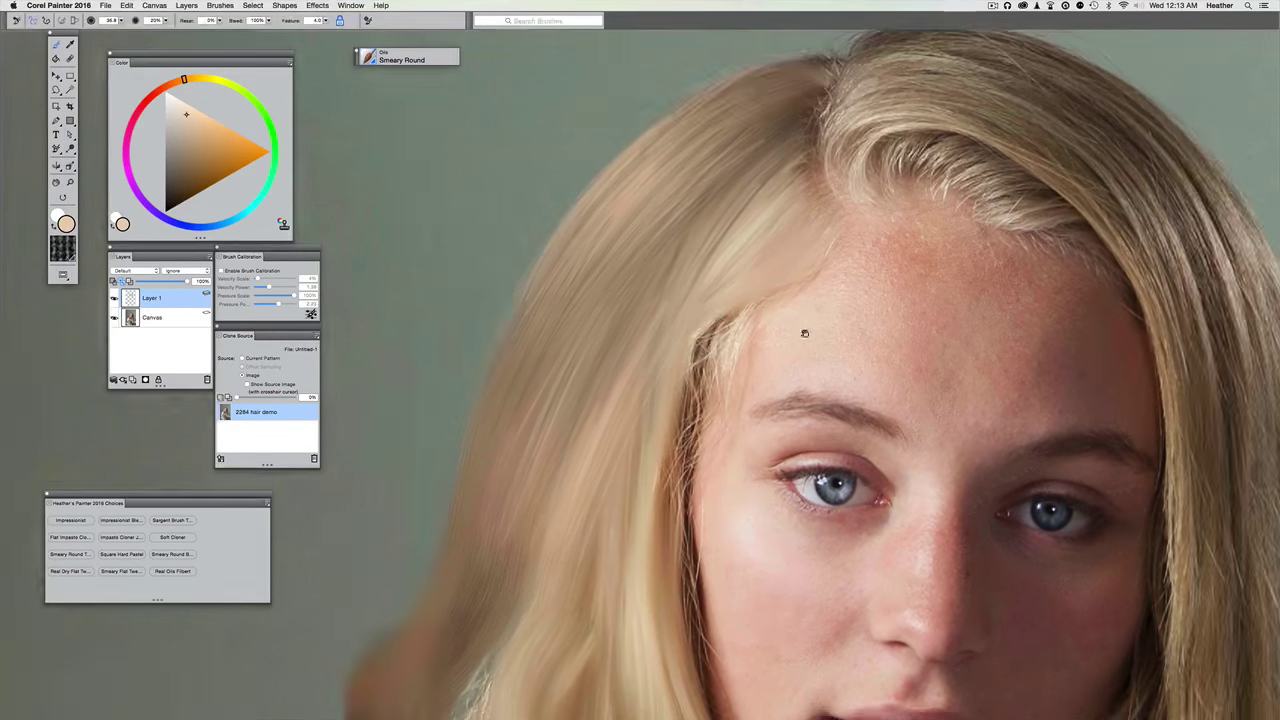
left_click_drag(622, 482, 675, 290)
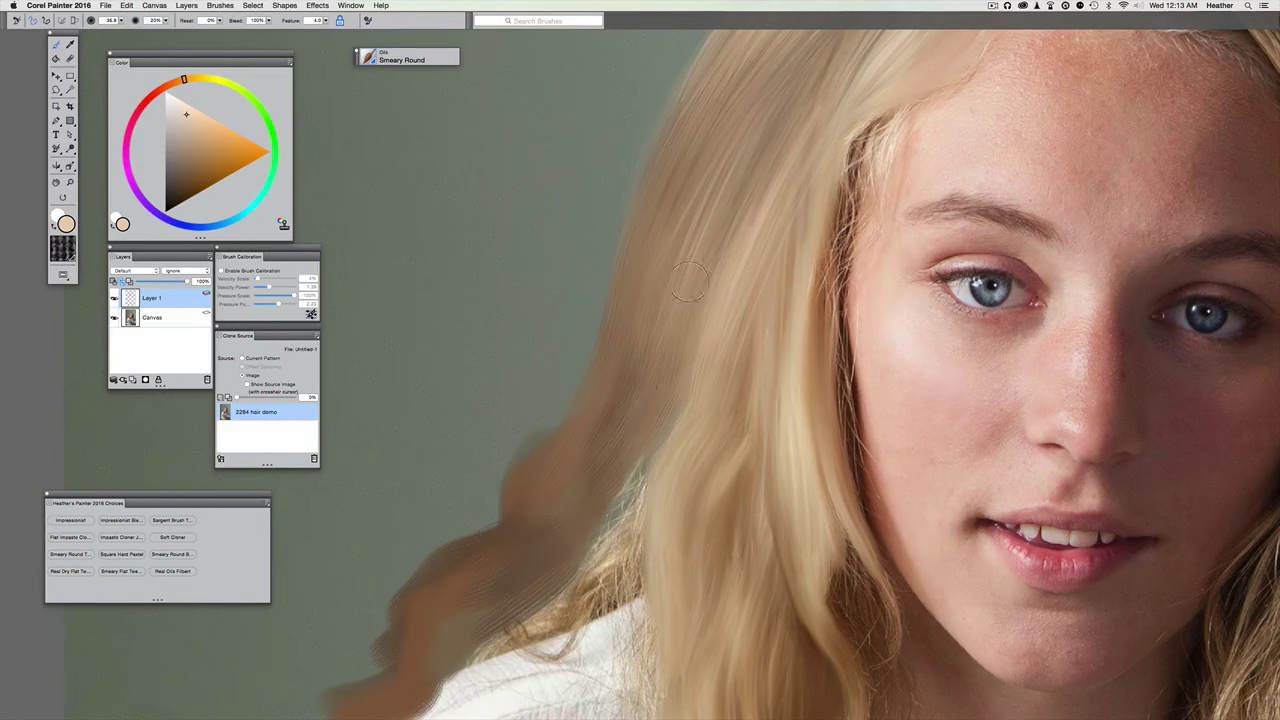
scroll(608, 470, "up", 6)
scroll(608, 470, "right", 2)
key("super+z")
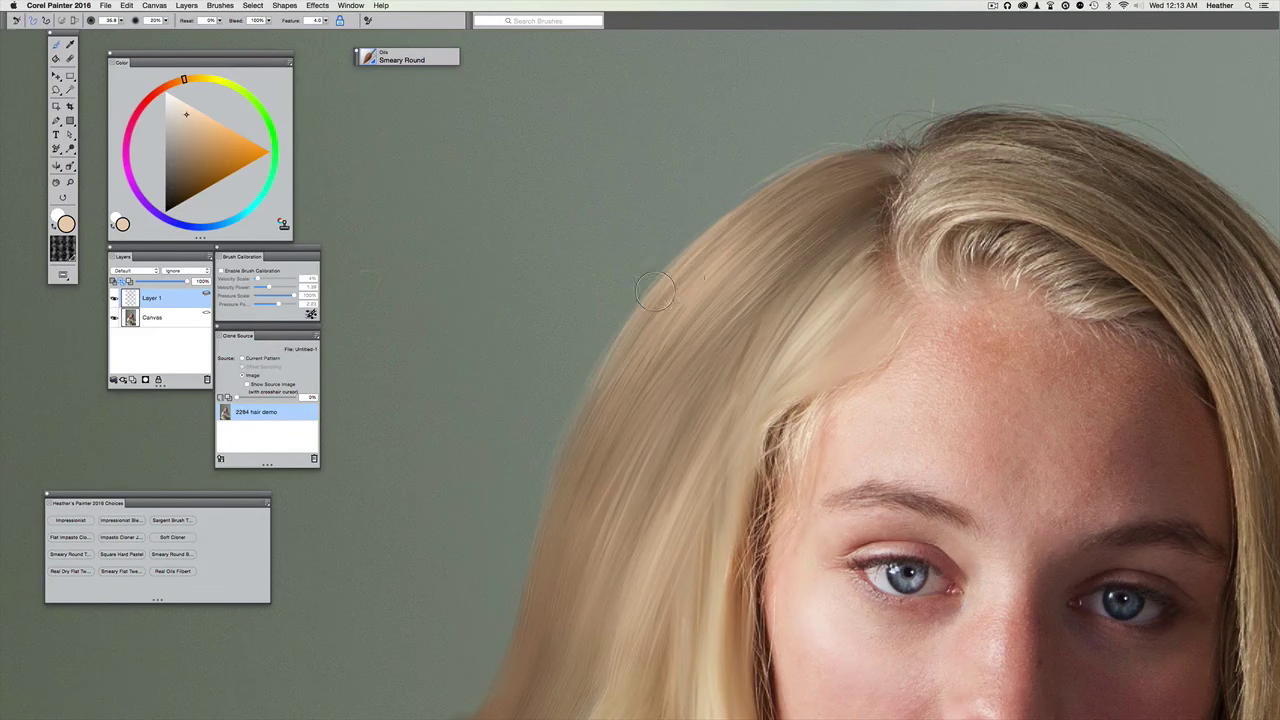
left_click_drag(655, 292, 843, 164)
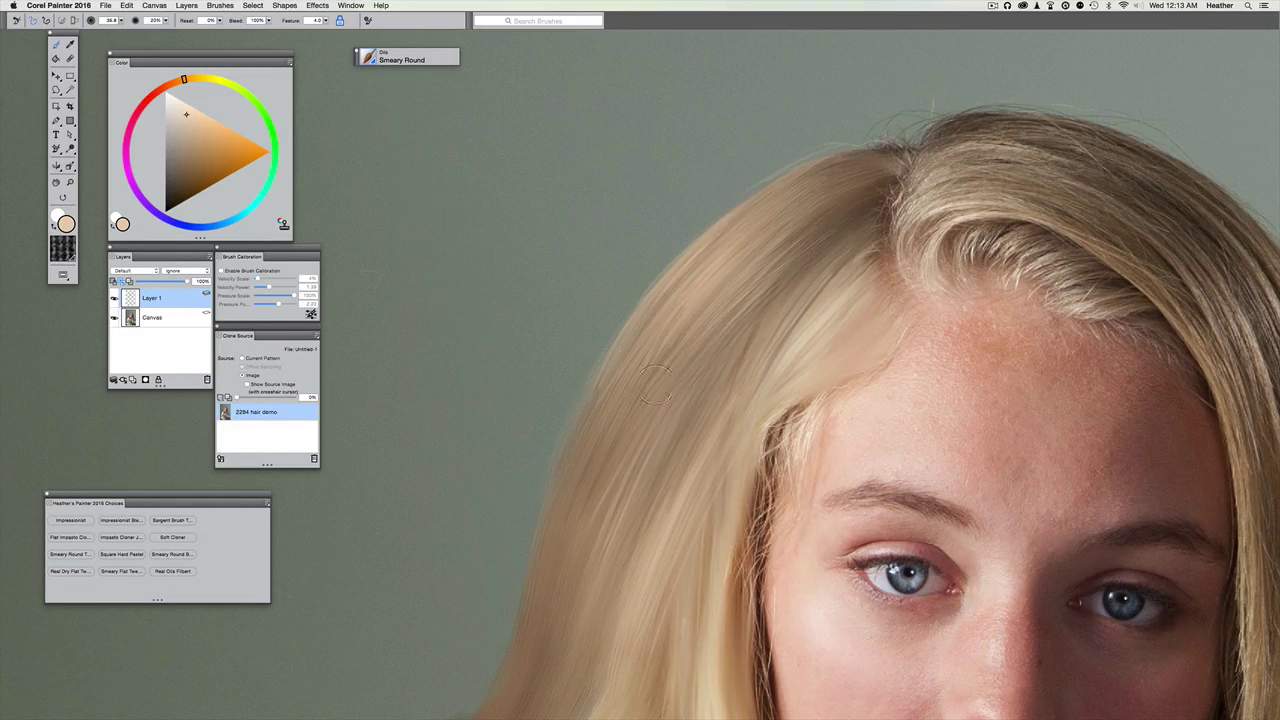
- Compare the whole extended hair shape with the original source photo
key("super+minus")
key("super+minus")
key("super+minus")
key("super+minus")
key("super+minus")
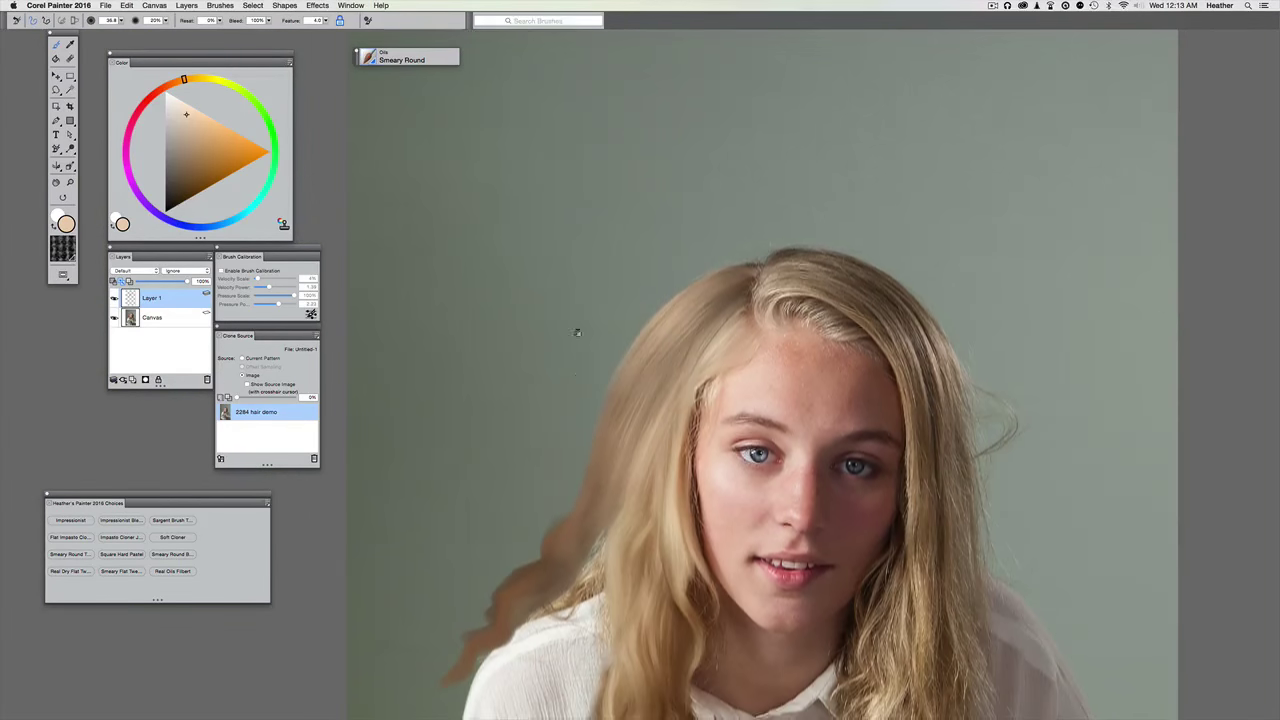
left_click_drag(574, 329, 569, 247)
key("super+t")
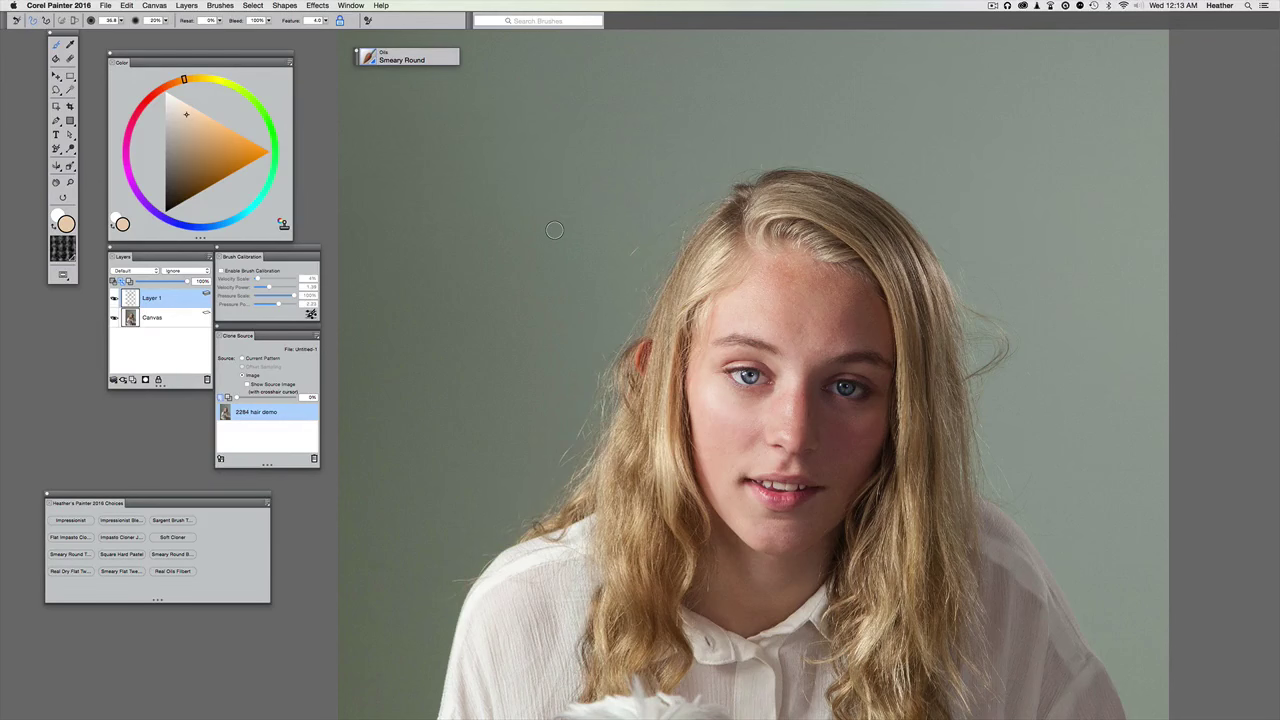
key("super+y")
- Switch to the Detail Oils Brush and add fine pale cream strands to the hair beside the forehead
scroll(513, 140, "up", 5)
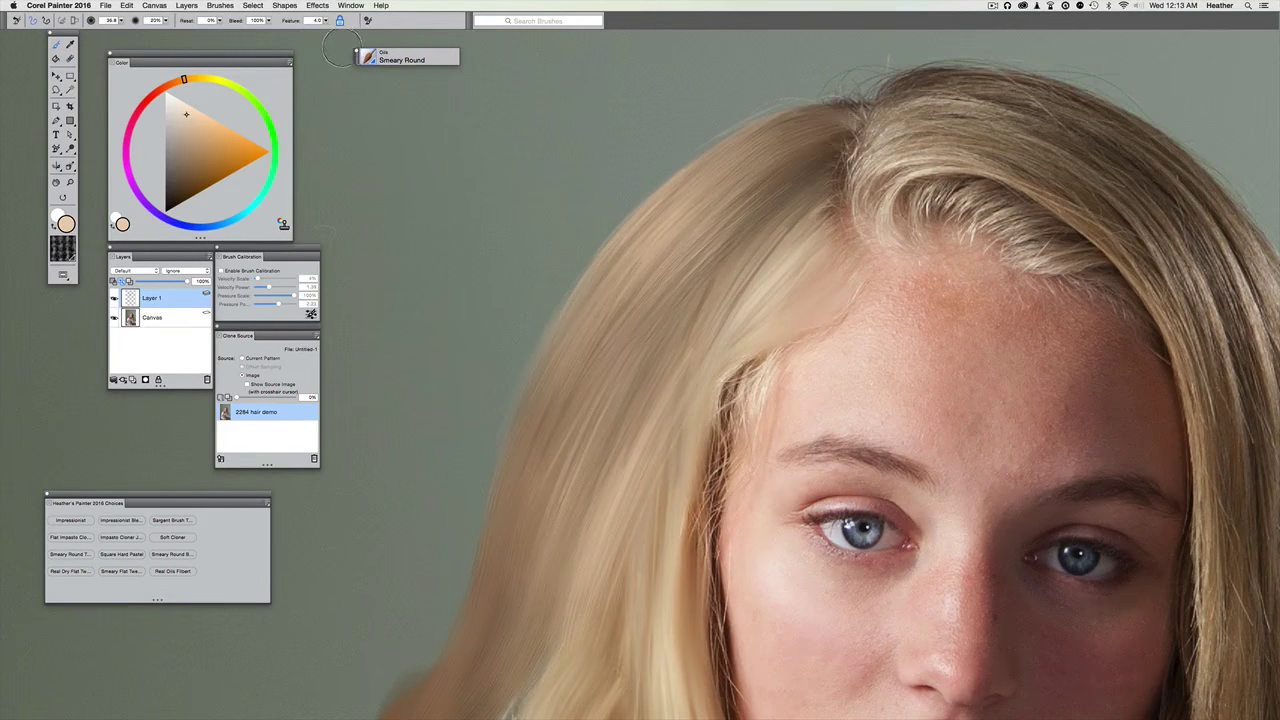
left_click(372, 57)
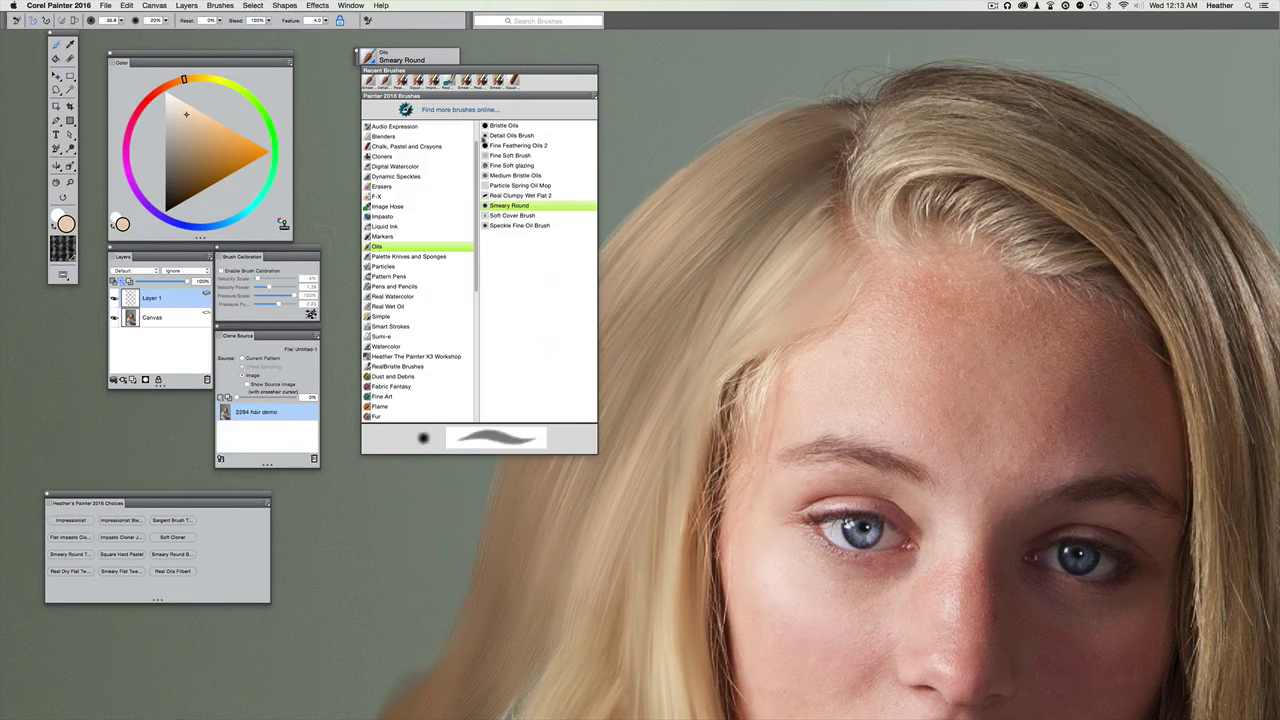
left_click(500, 135)
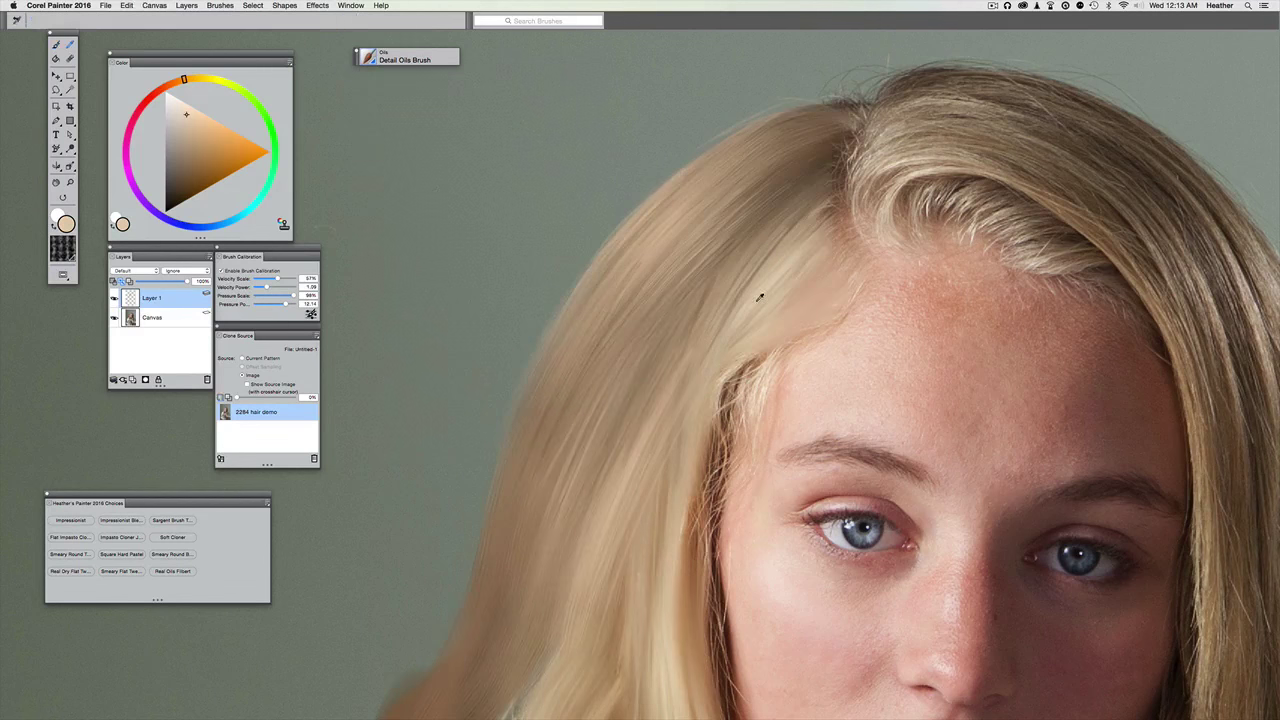
left_click(757, 298, "alt")
key("super+t")
key("super+t")
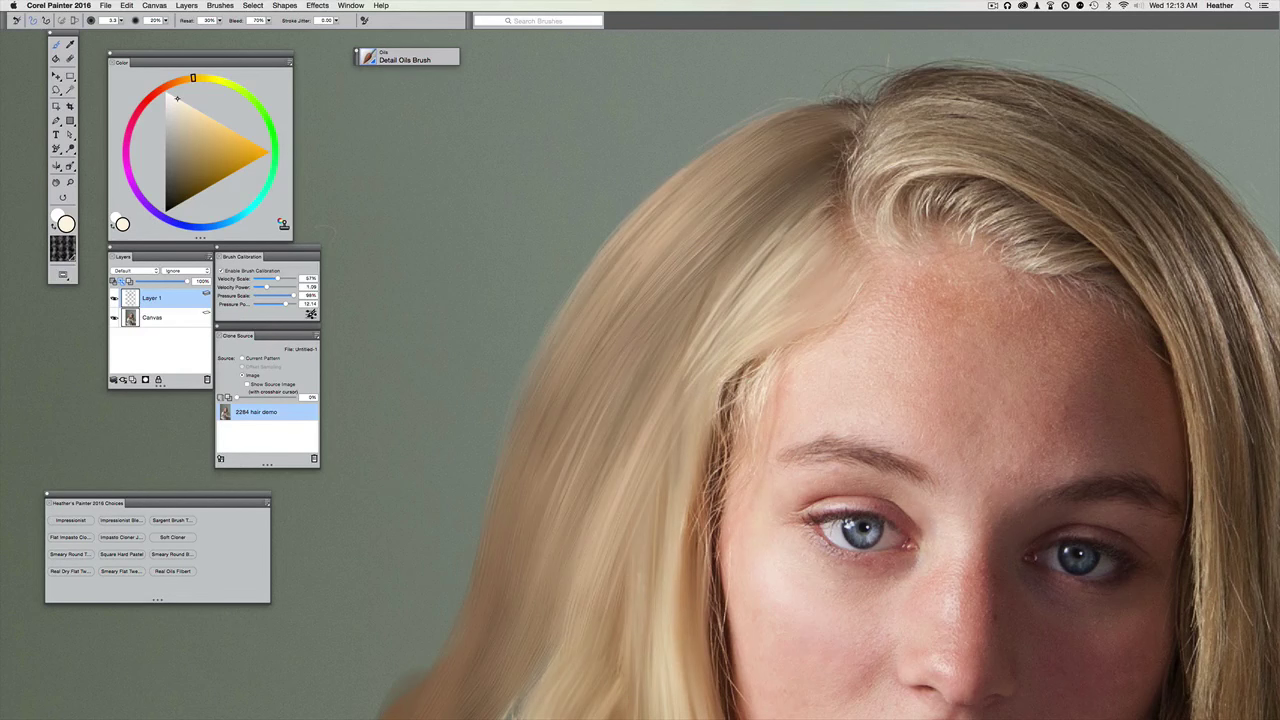
key("super+t")
key("super+t")
- Sample the hair near the crown, lighten it to peach and add fine strands, checking against the source photo
left_click(676, 200, "alt")
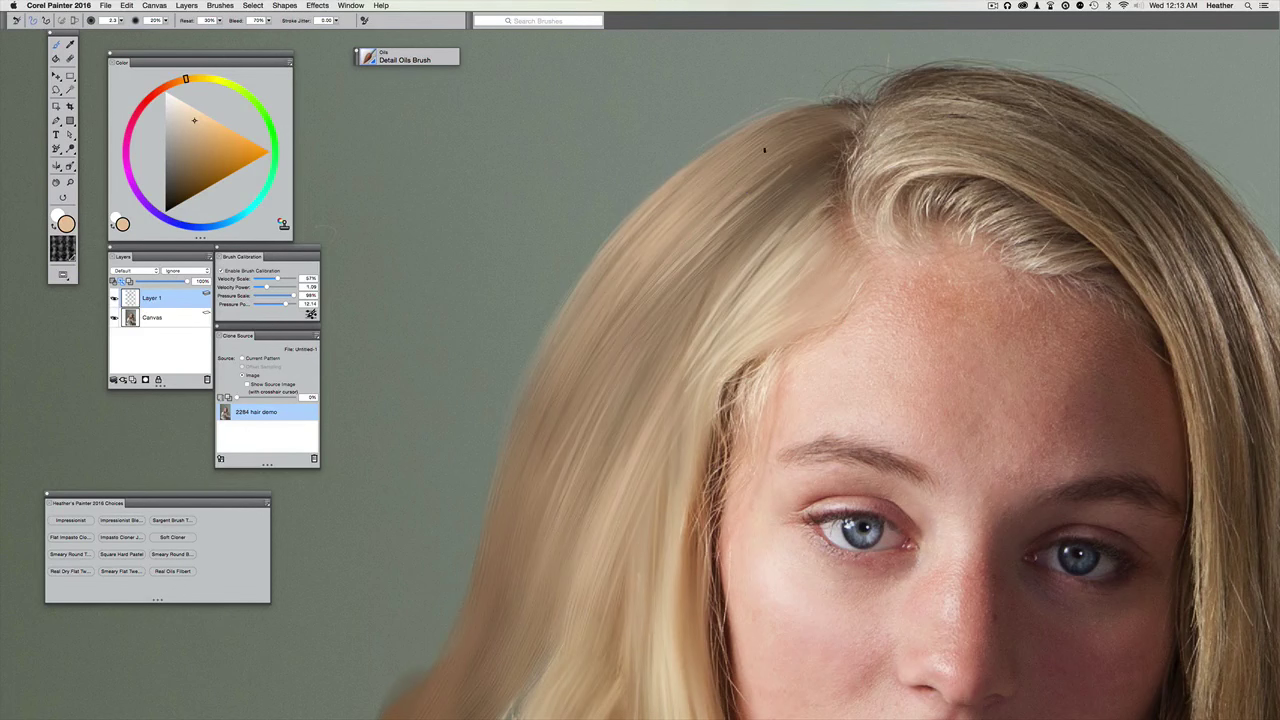
key("super+t")
left_click(198, 111)
key("super+t")
key("super+t")
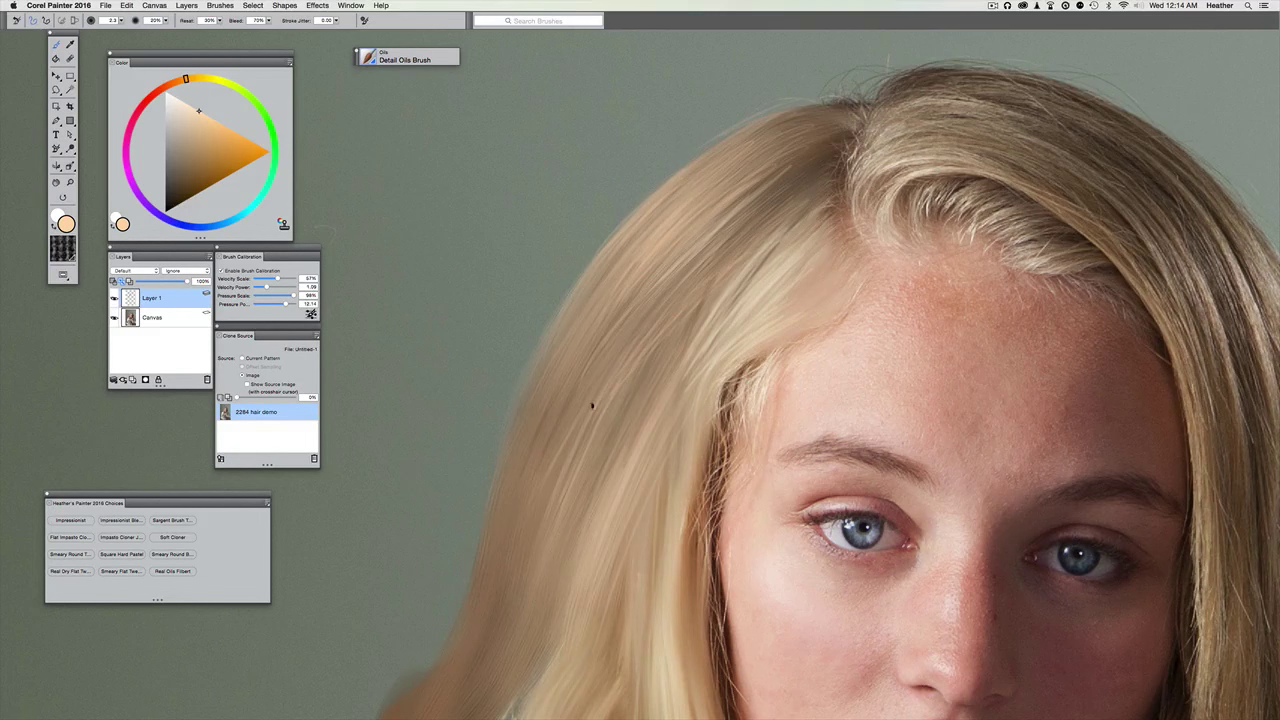
- Change the colour to white and paint fine highlight strands down the outer hair, comparing them with the source photo
key("super+t")
key("super+t")
left_click(167, 92)
key("super+t")
key("super+t")
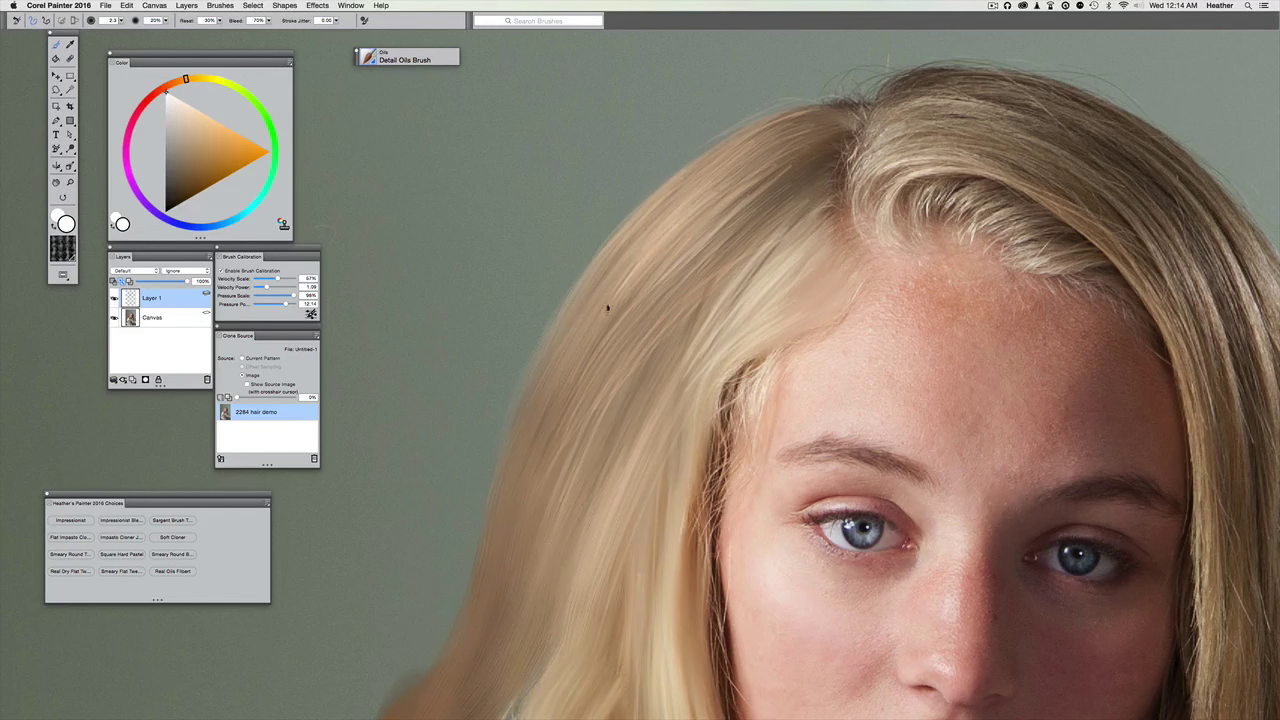
left_click_drag(620, 304, 687, 235)
key("super+t")
key("super+t")
key("super+t")
key("super+t")
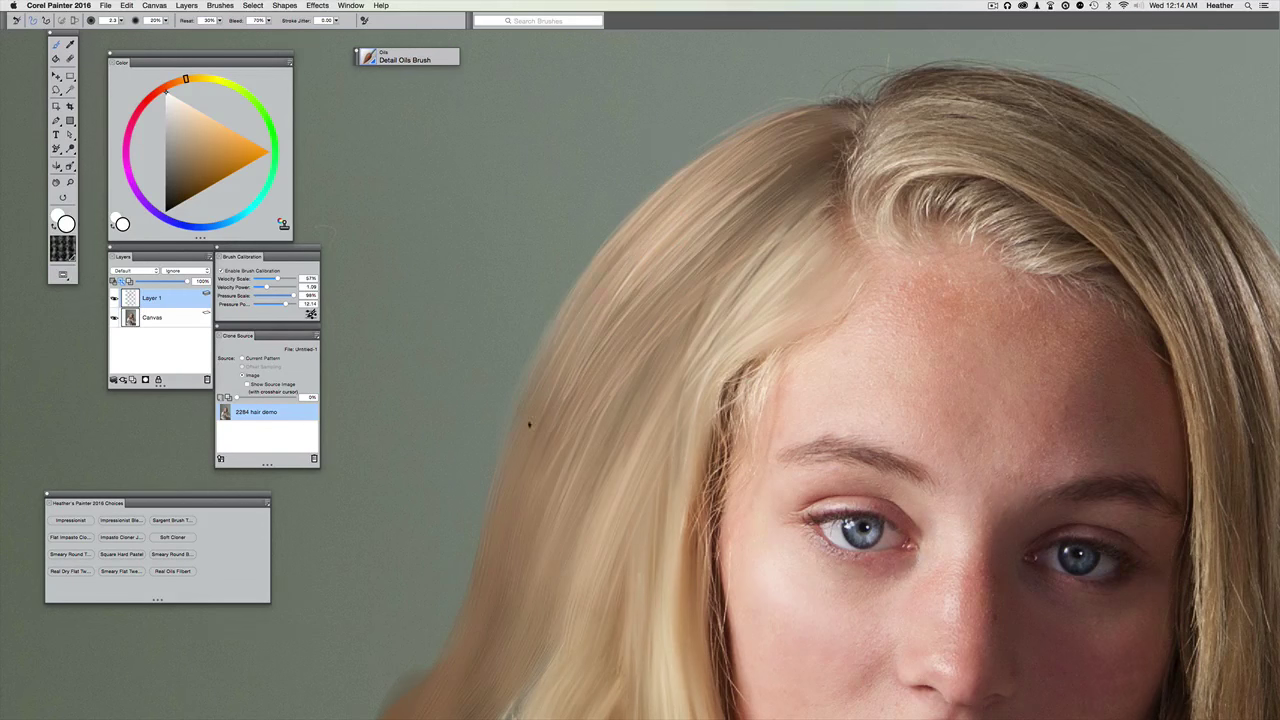
- Check the new highlight strands across the full portrait and against the source photo
key("super+0")
key("super+t")
key("super+t")
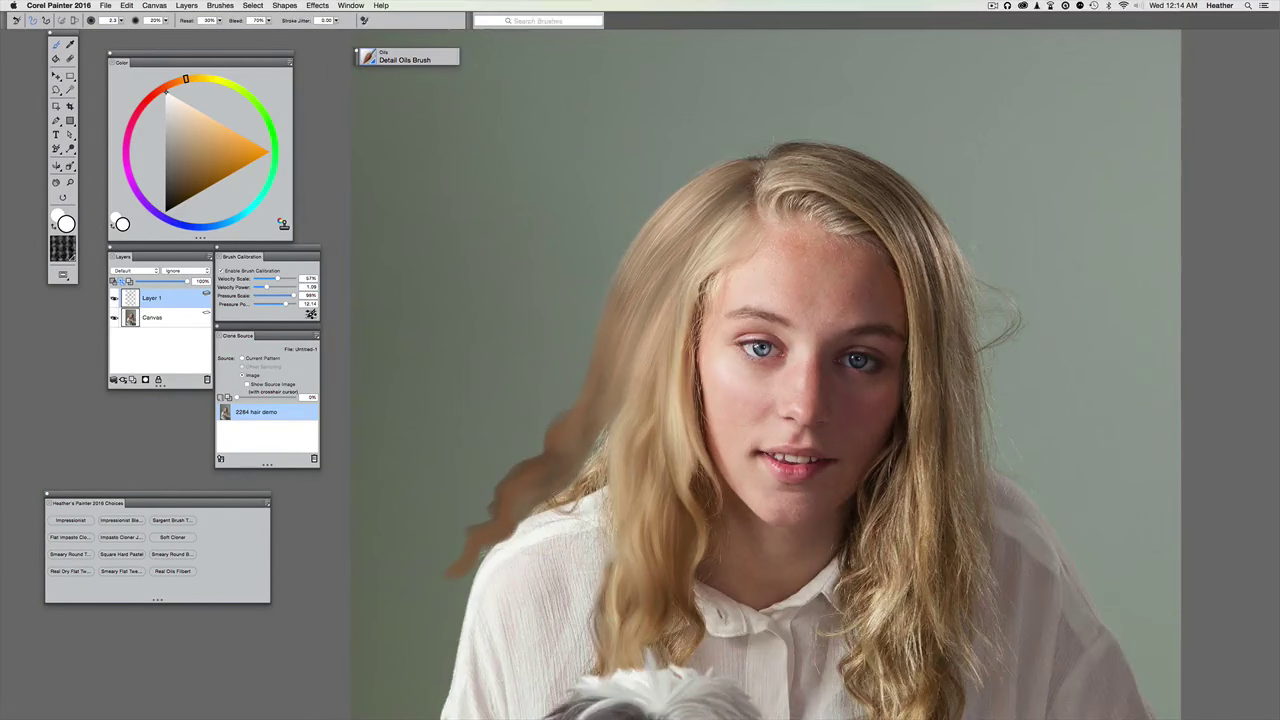
key("super+plus")
key("super+plus")
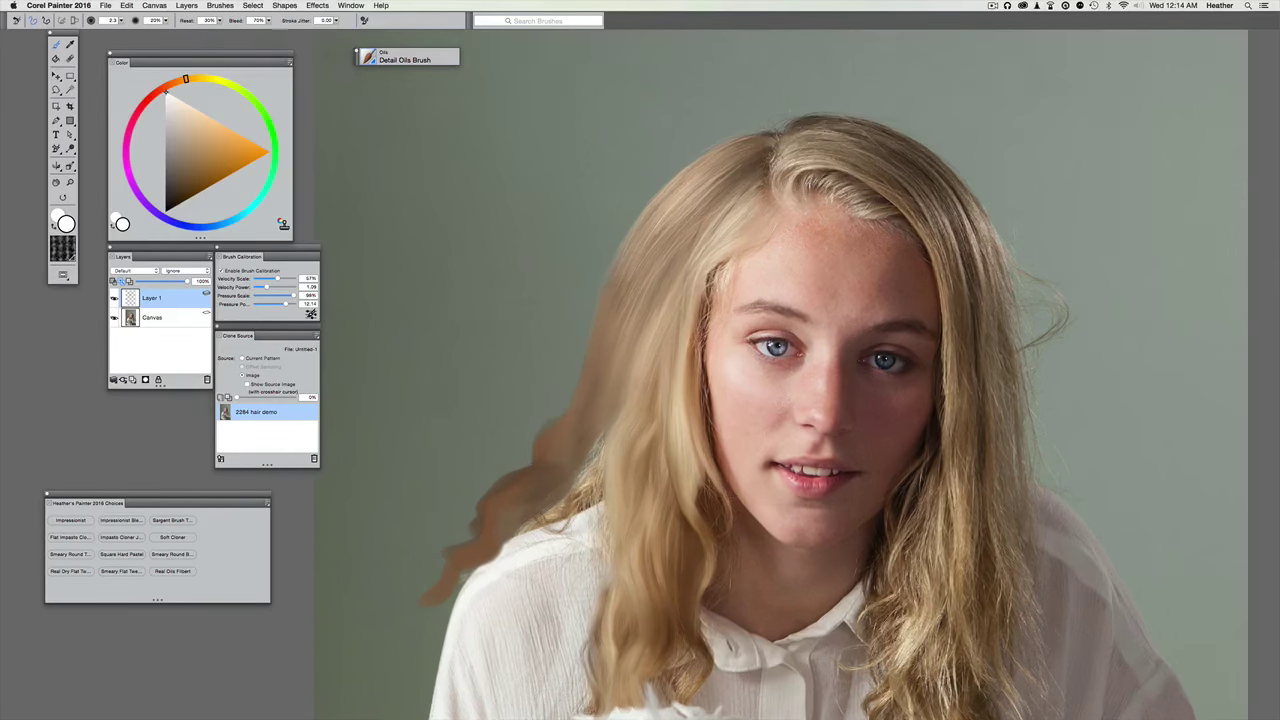
left_click_drag(616, 363, 602, 411)
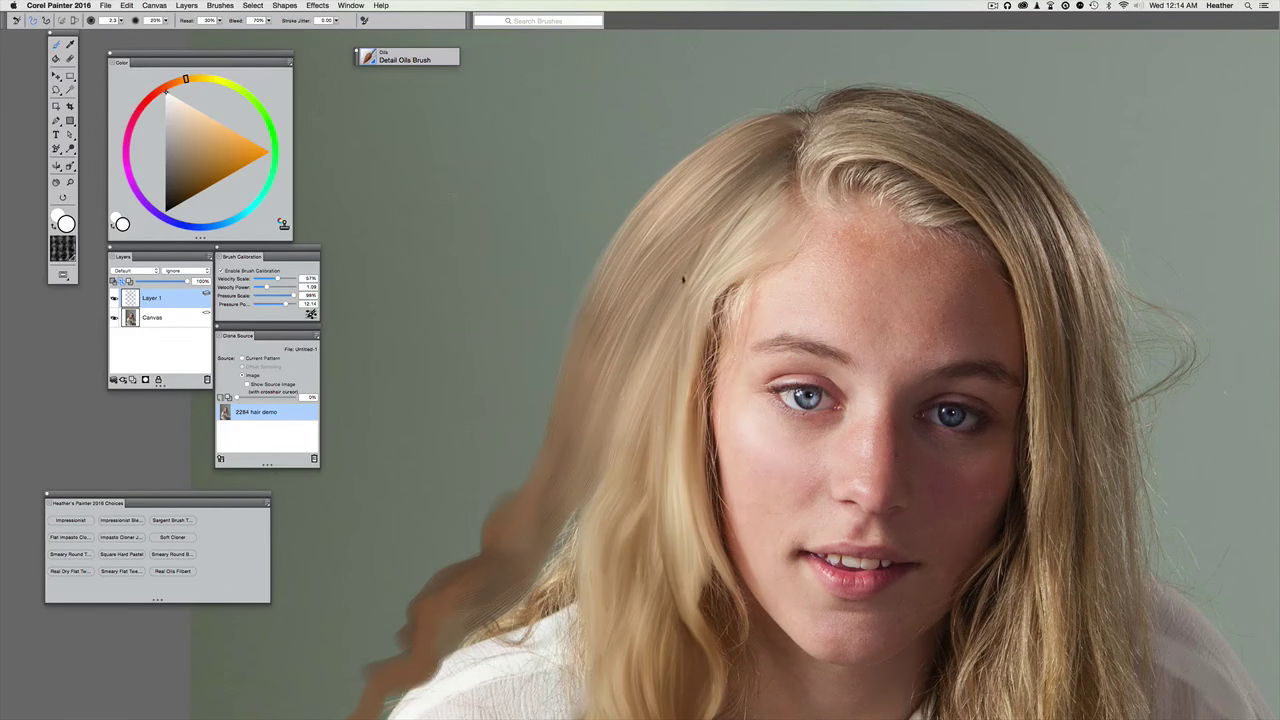
key("super+t")
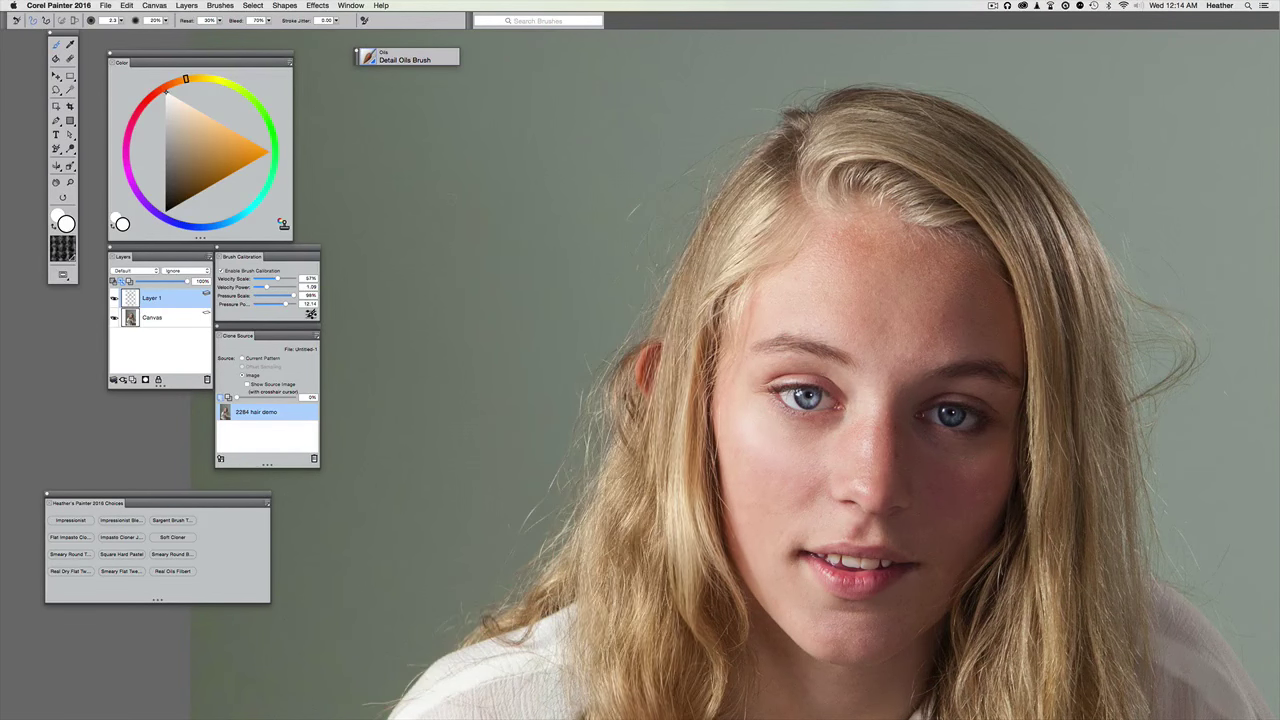
key("super+t")
- Sample tan and dark brown tones from the hair and paint fine strands through its outer side
left_click(606, 340, "alt")
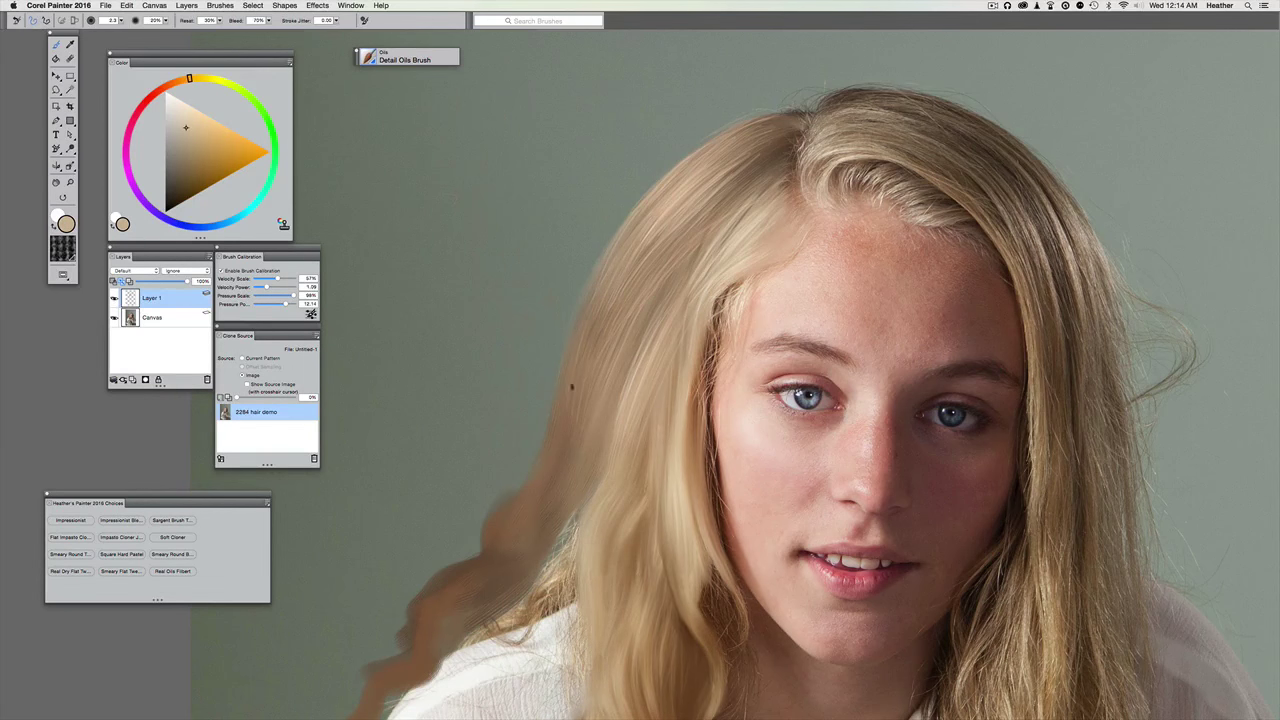
key("super+t")
key("super+t")
left_click(624, 335, "alt")
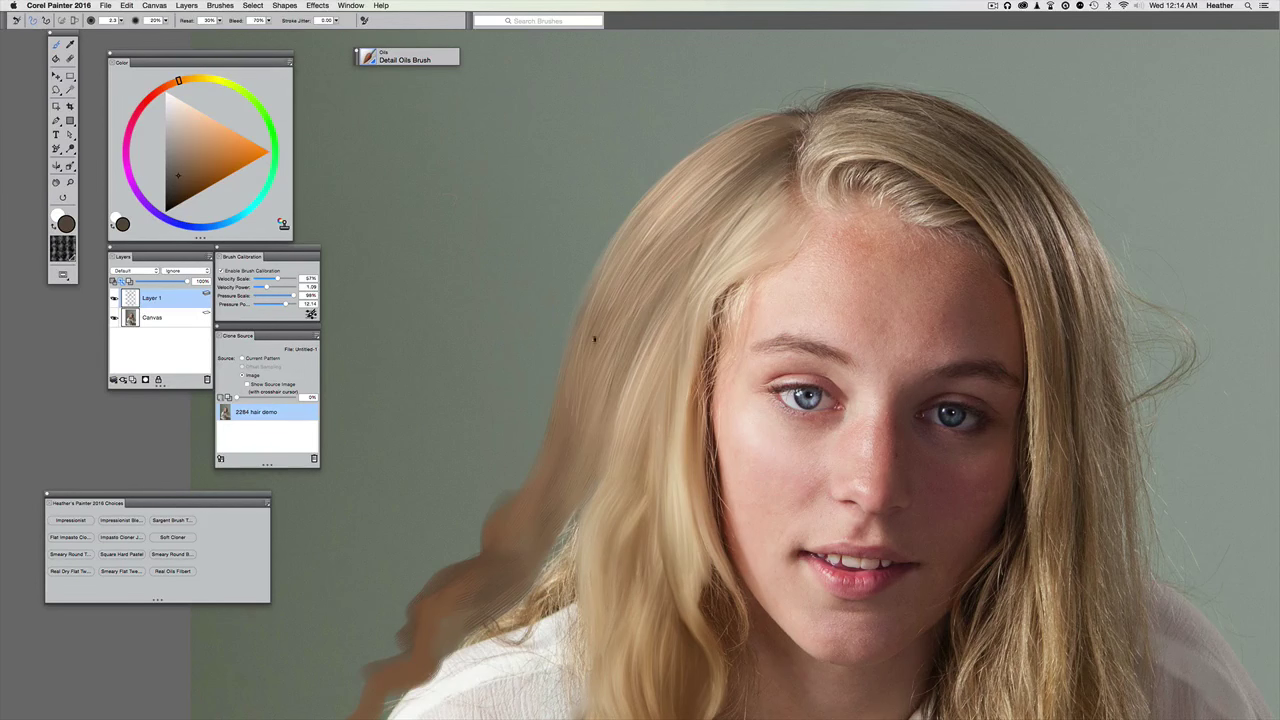
left_click(641, 340, "alt")
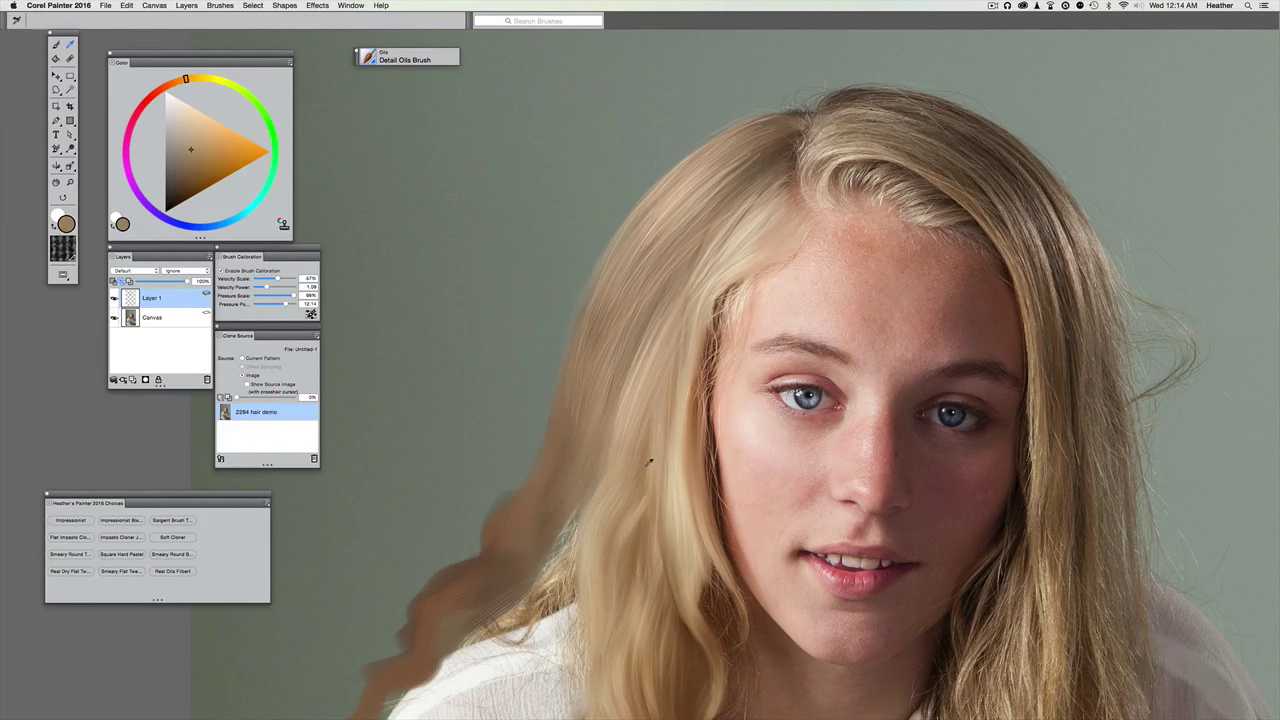
left_click(616, 390, "alt")
left_click(583, 431, "alt")
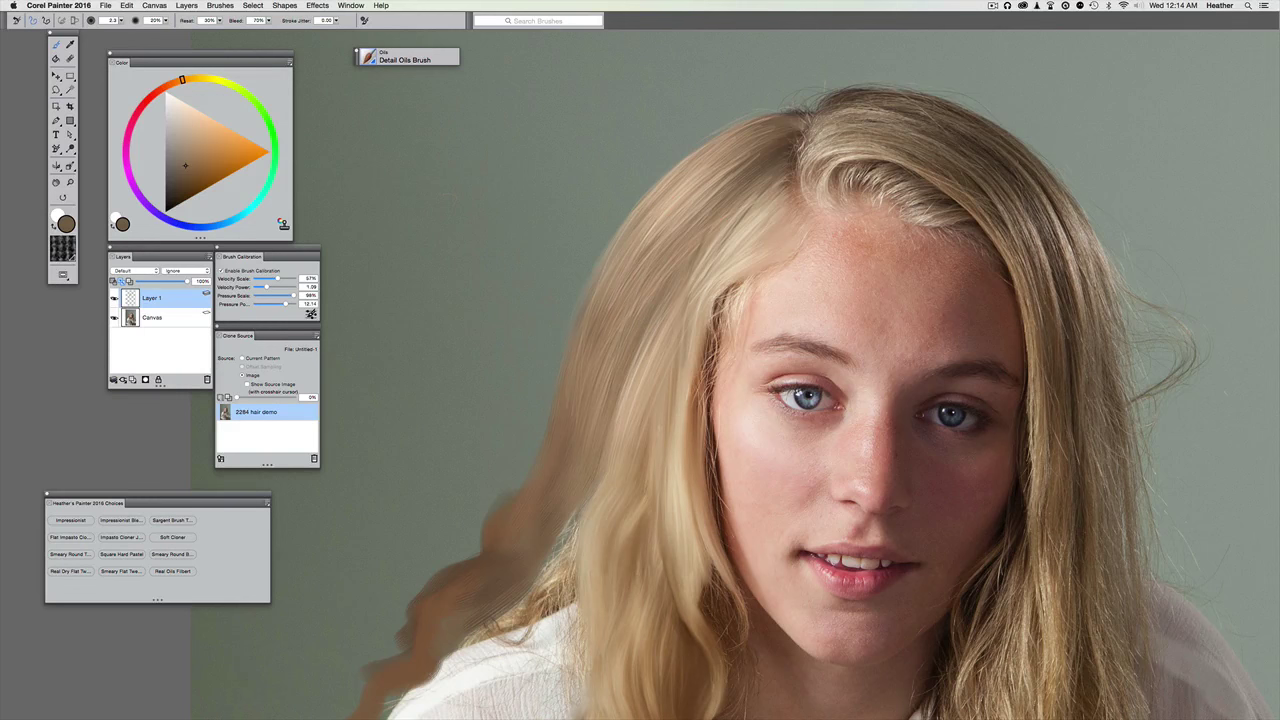
- Switch to the Smeary Round oil brush, resize it, and blend the painted strands through the outer hair
left_click(369, 59)
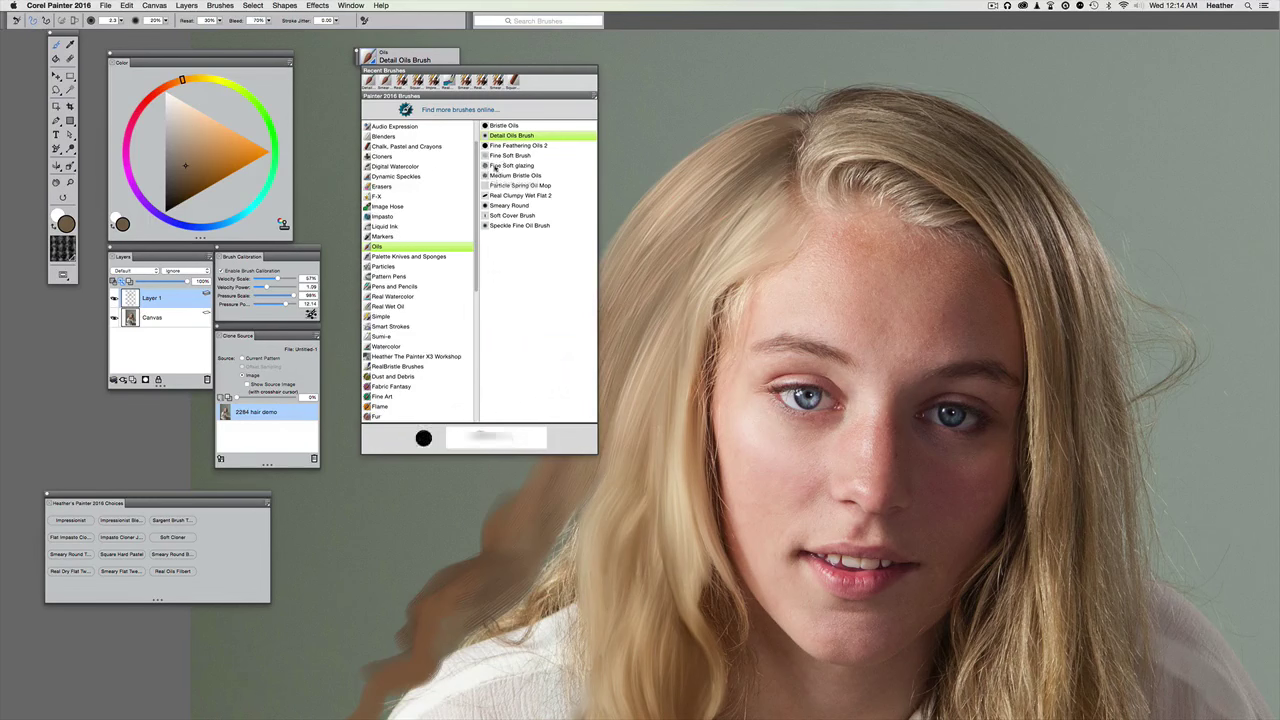
left_click(494, 206)
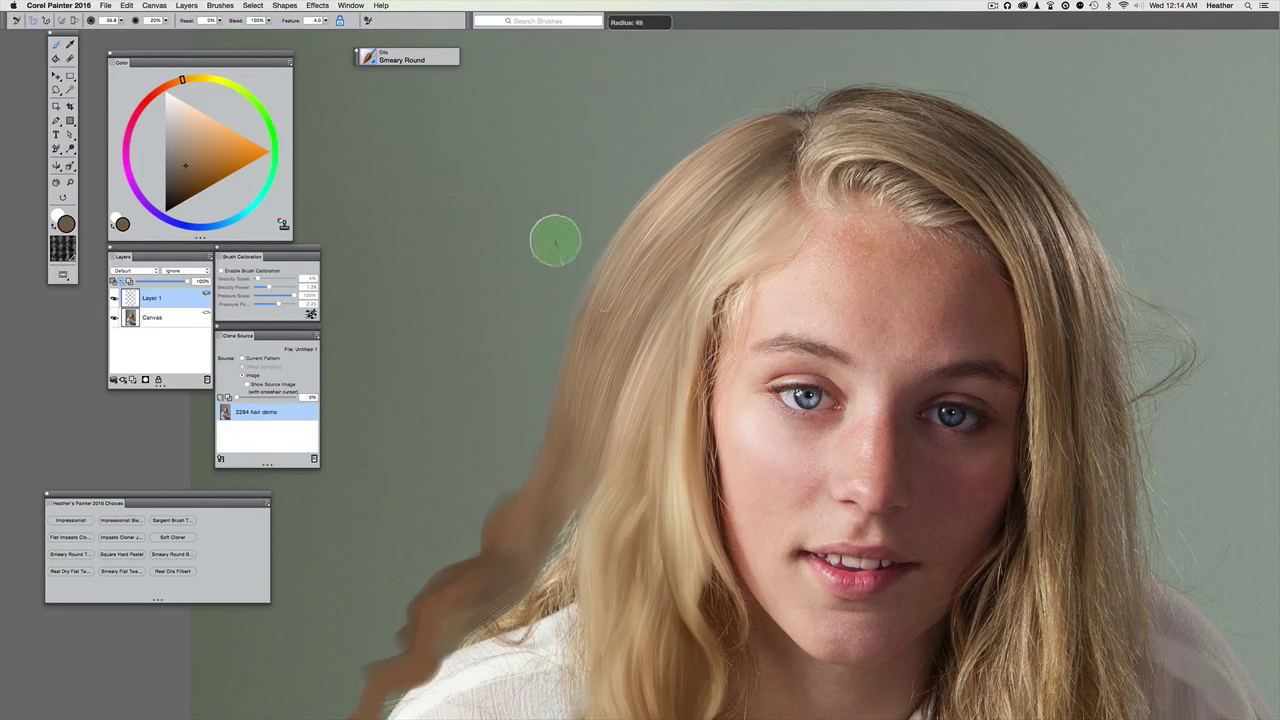
left_click_drag(559, 434, 557, 448)
left_click_drag(632, 308, 584, 438)
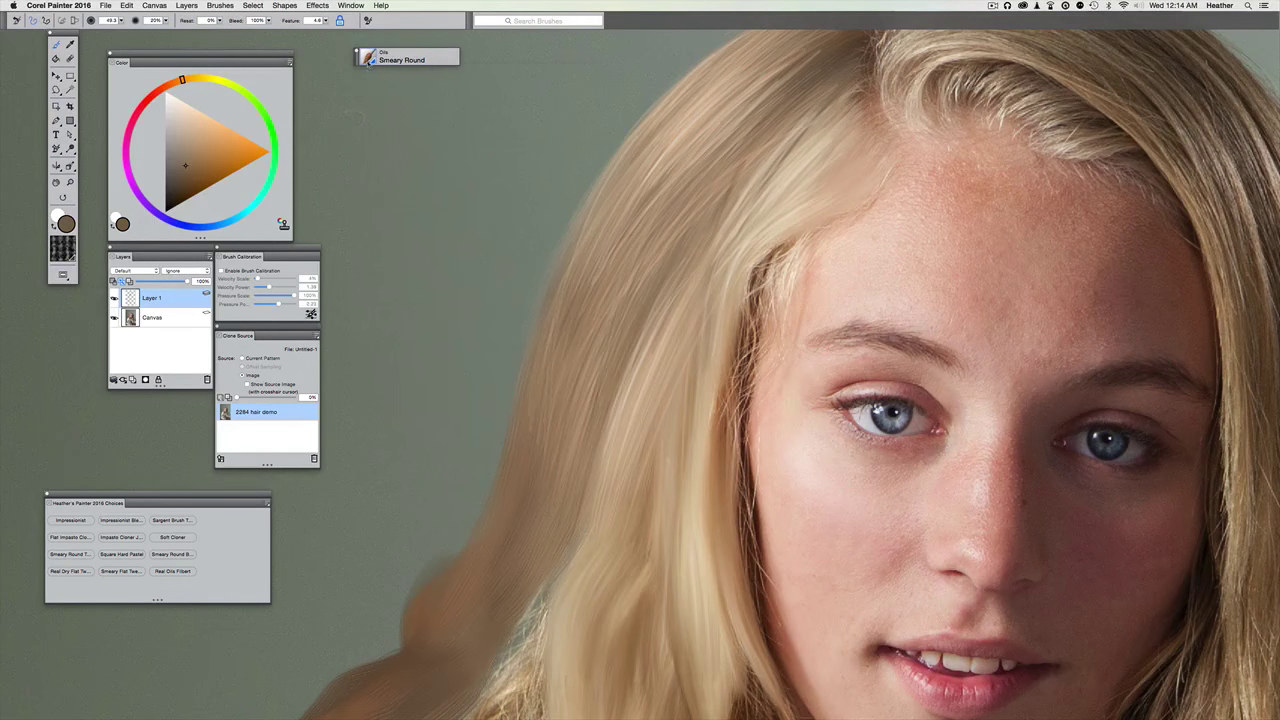
- Try blending the hair beside the face with the Smear 2 blender
left_click(366, 56)
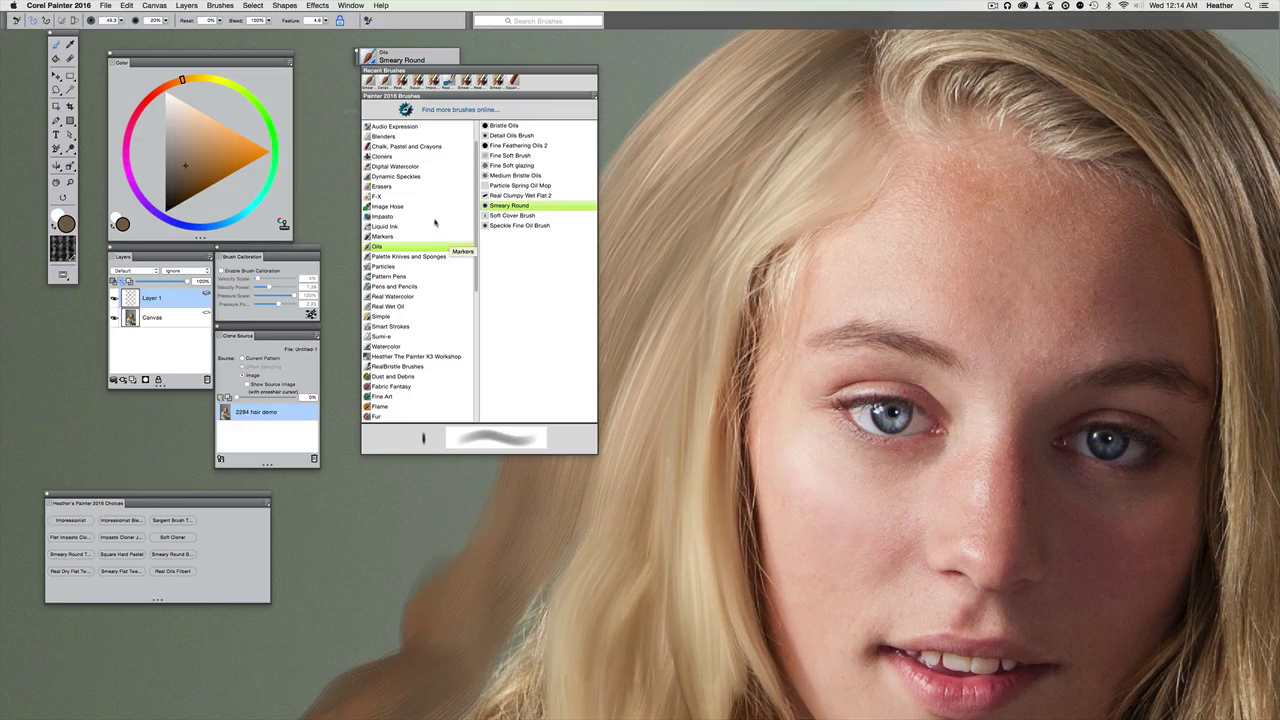
left_click(380, 137)
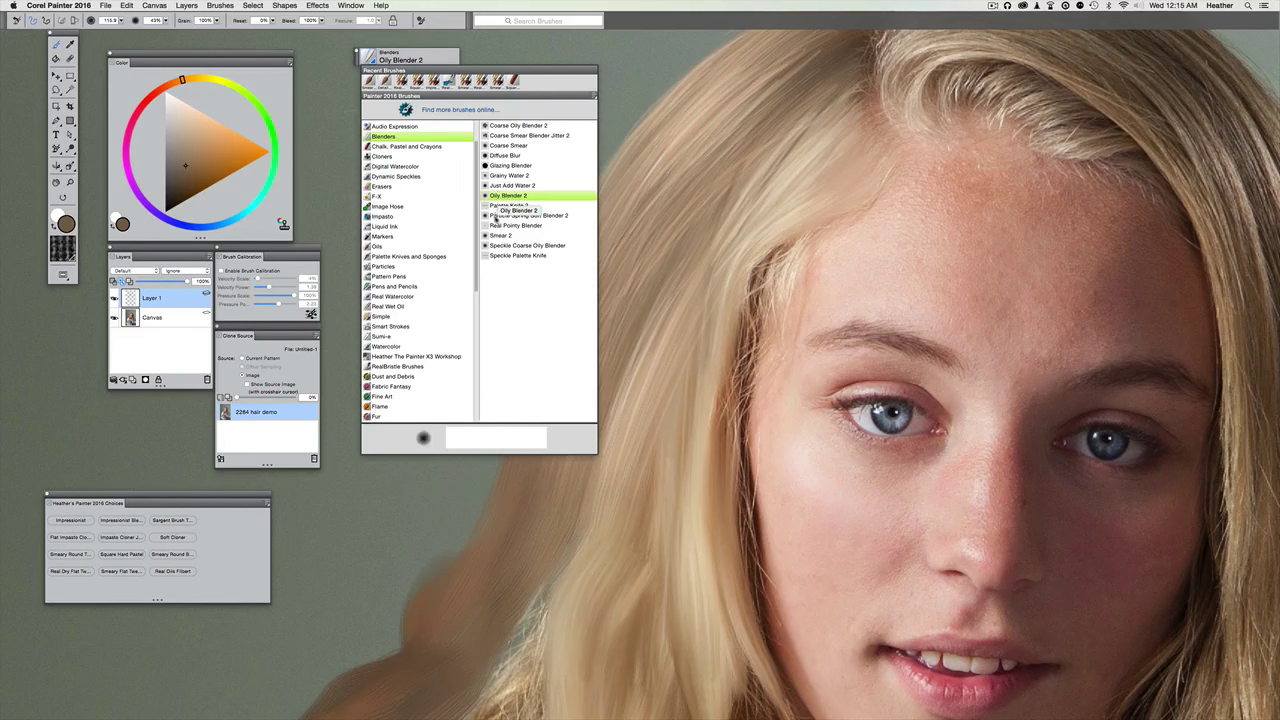
left_click(497, 236)
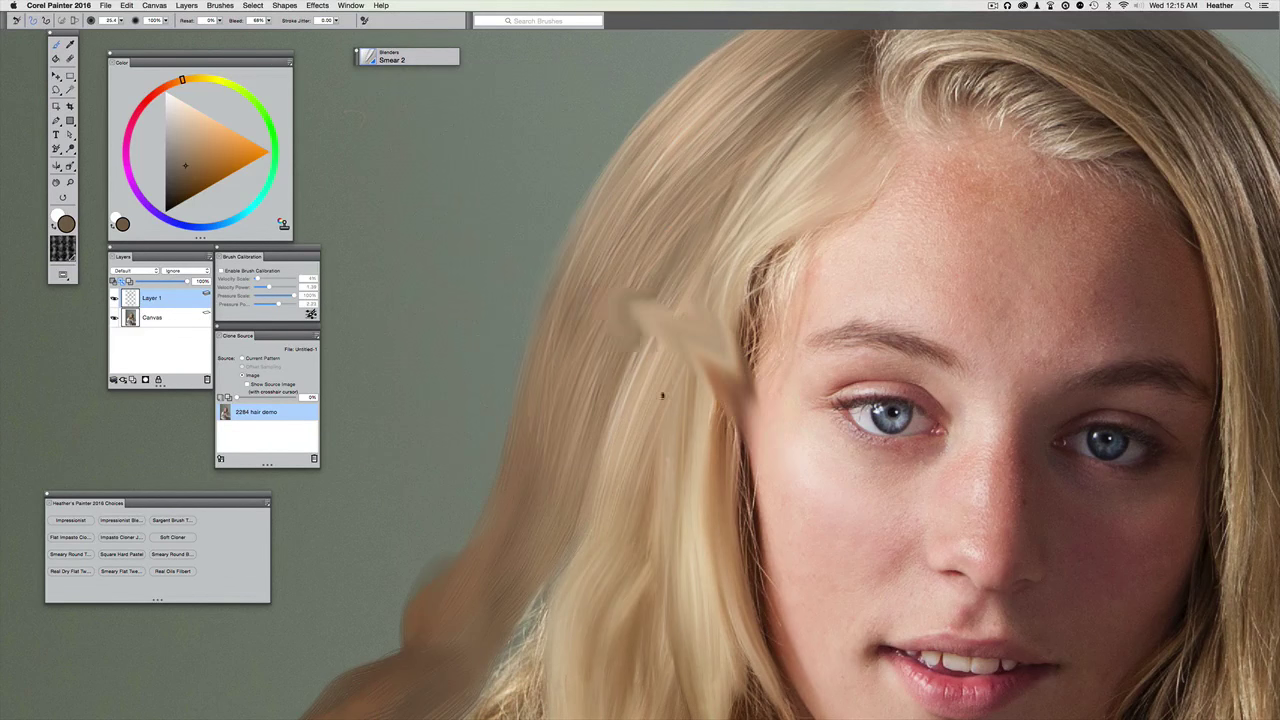
- Try the Speckle Coarse Oily Blender across the outer hair and background, and undo its strokes
left_click(385, 60)
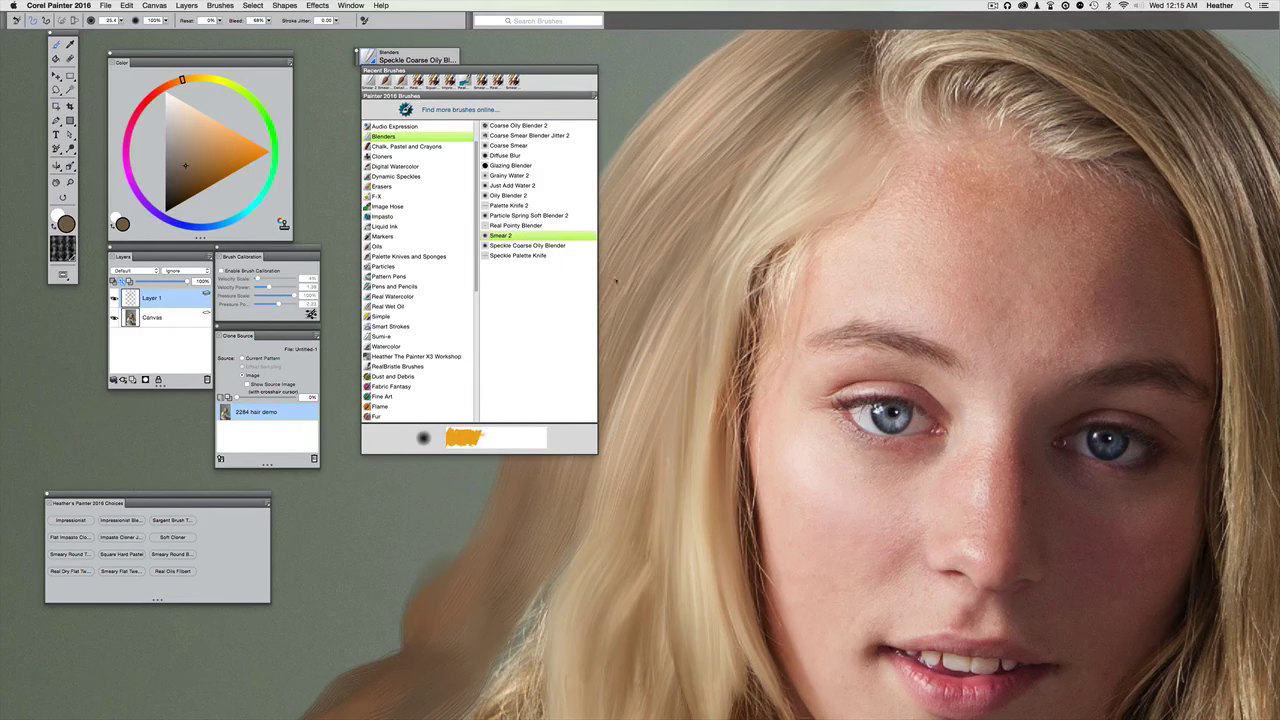
left_click(500, 245)
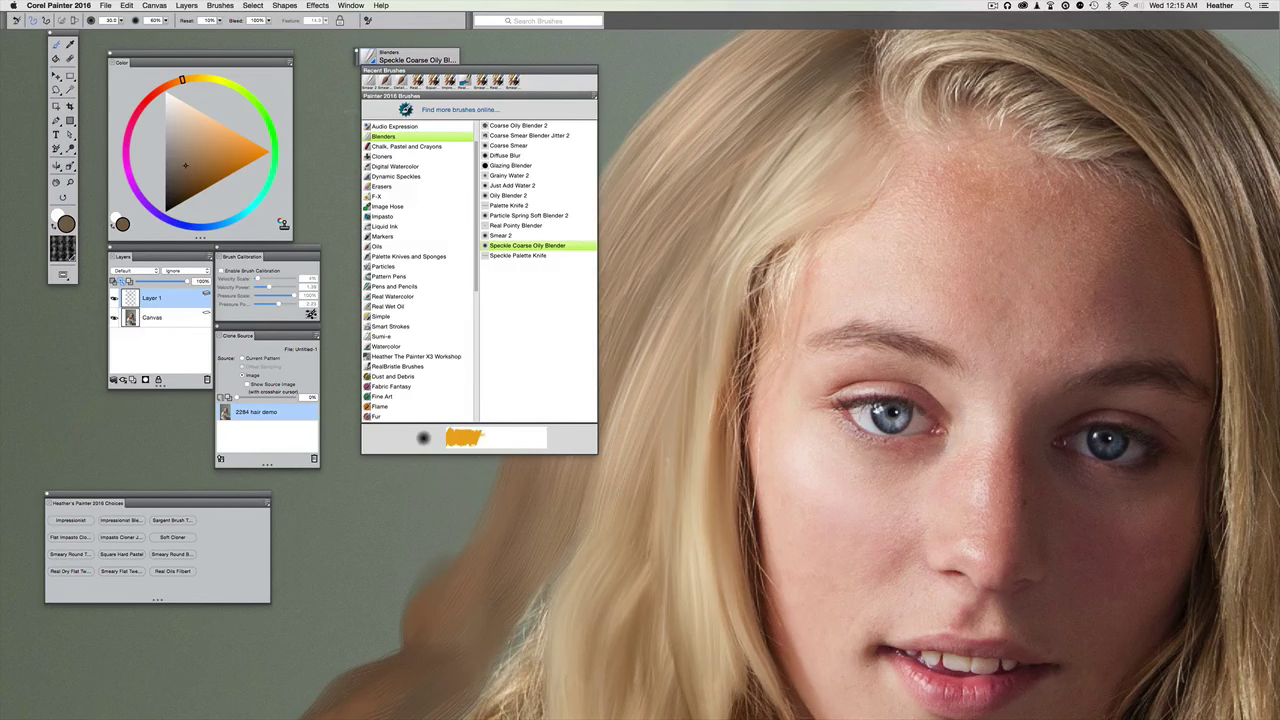
left_click(642, 283)
mouse_move(640, 245)
left_mouse_down()
mouse_move(612, 394)
mouse_move(390, 108)
left_mouse_up()
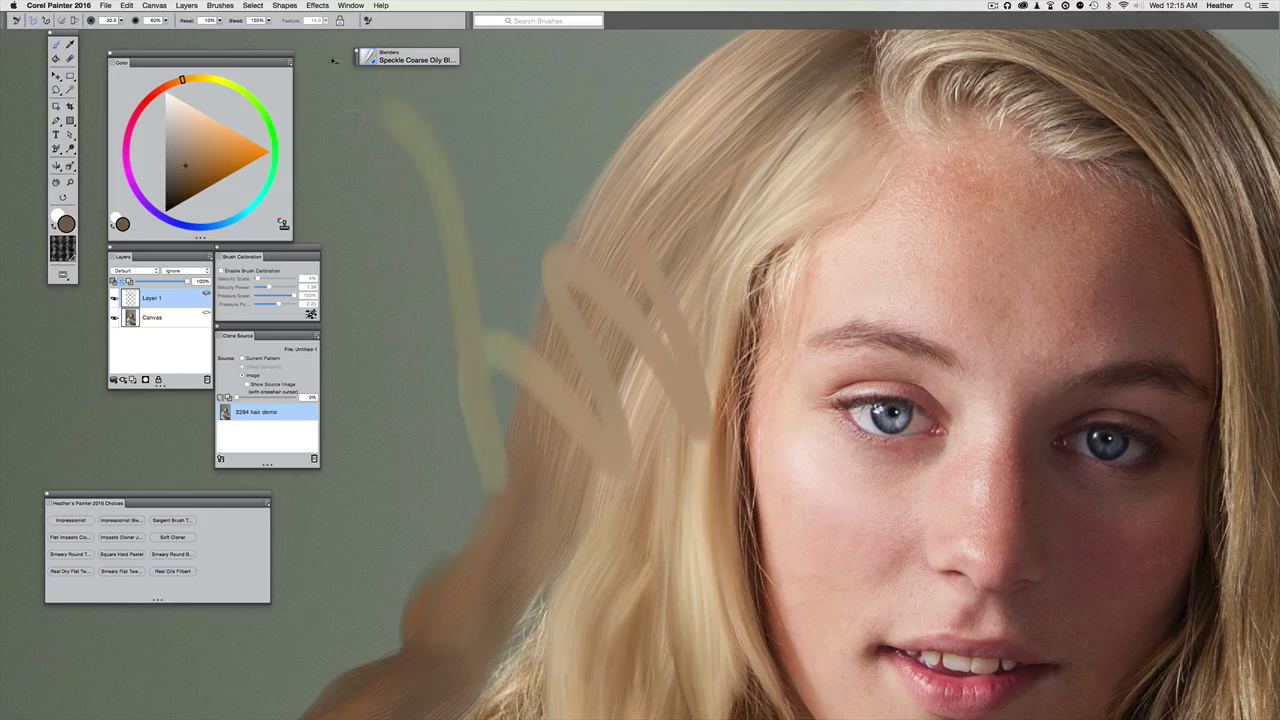
key("super+z")
- Try a large Oily Blender 2 on the outer edge of the hair and undo the result
left_click(366, 58)
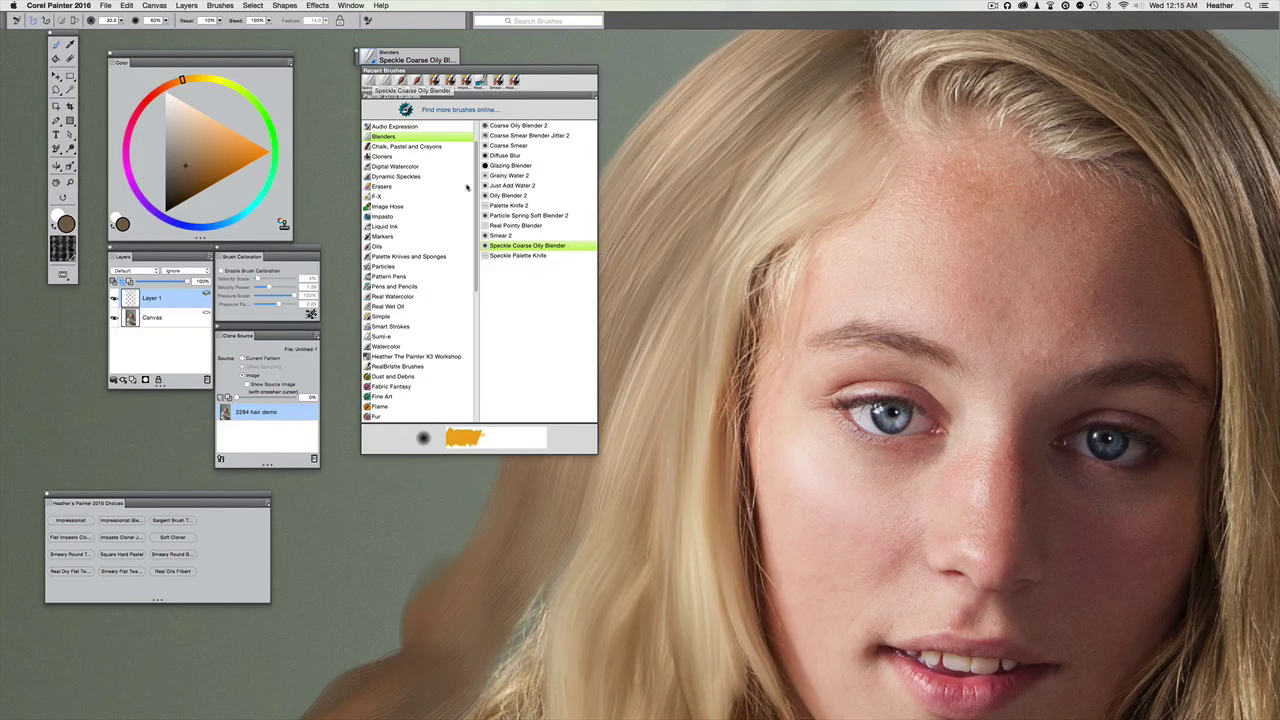
left_click(505, 195)
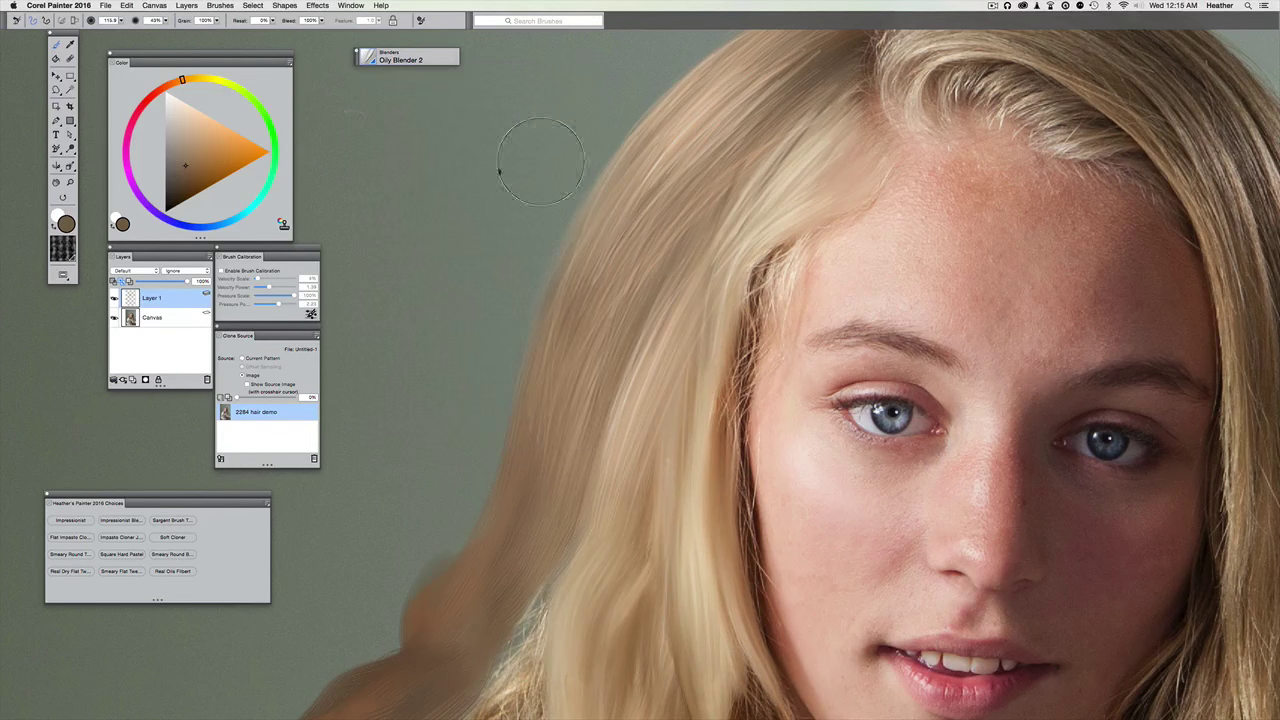
mouse_move(585, 205)
left_mouse_down()
mouse_move(615, 290)
mouse_move(600, 410)
mouse_move(560, 450)
mouse_move(565, 520)
left_mouse_up()
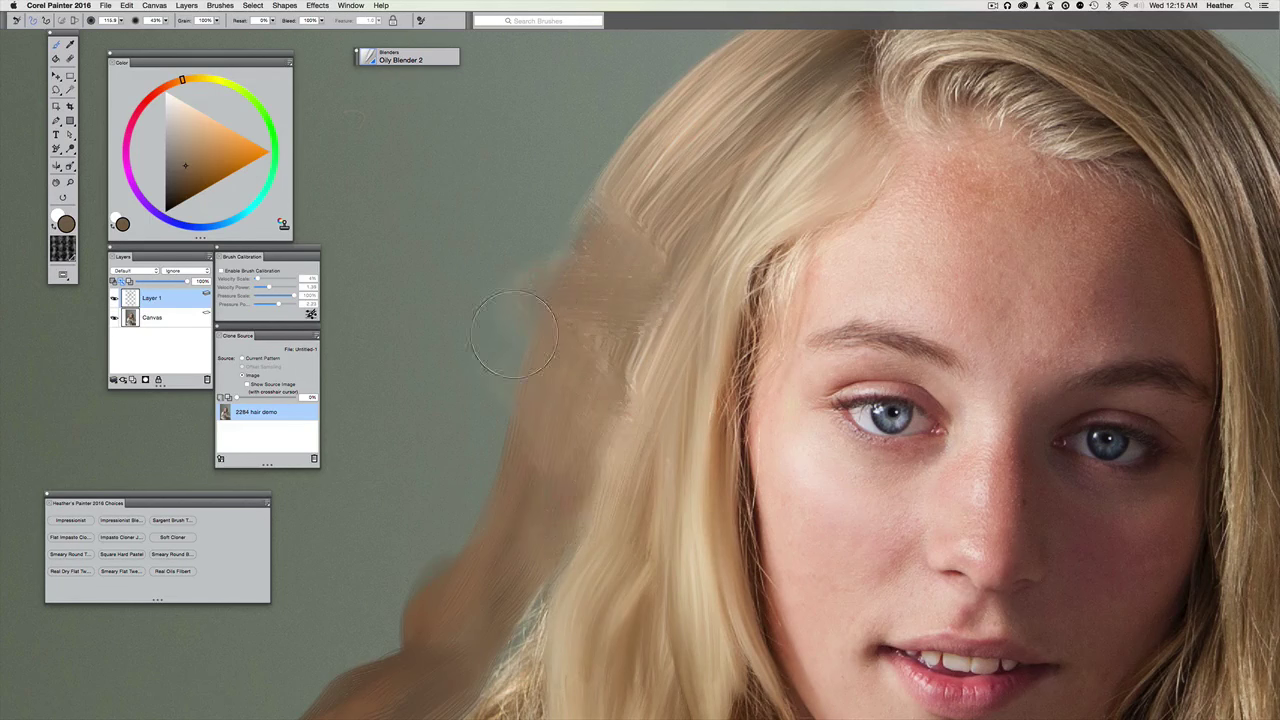
key("super+z")
- Try Oily Blender 2 at a smaller size with 10% grain on the hair, and undo the stroke
left_click_drag(493, 191, 434, 151)
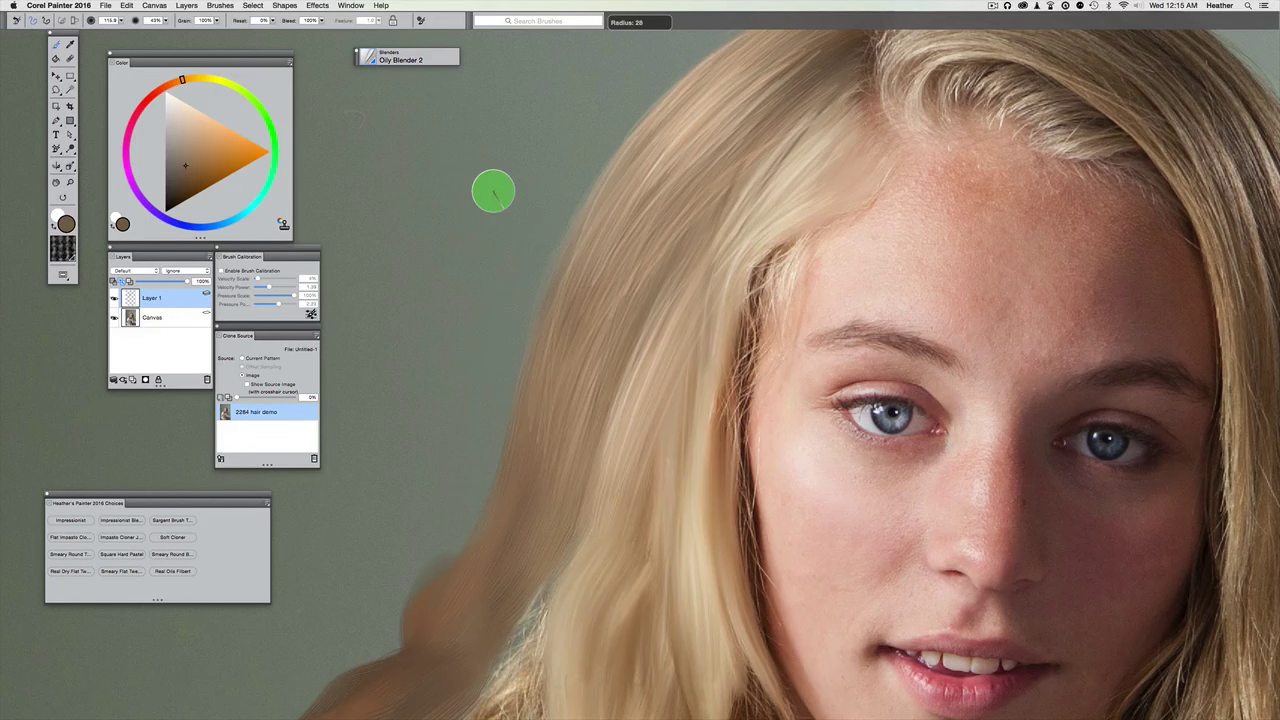
left_click_drag(493, 192, 493, 192)
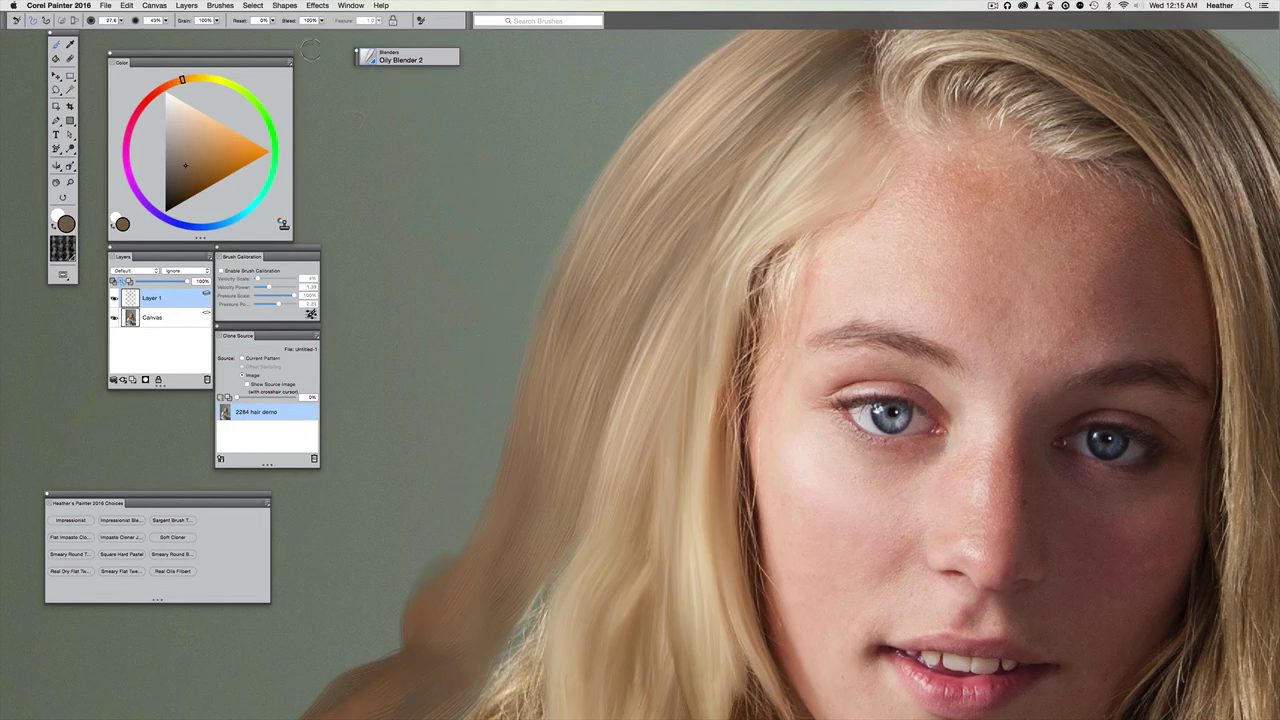
left_click(205, 20)
type("10")
key("Return")
left_click_drag(636, 284, 668, 122)
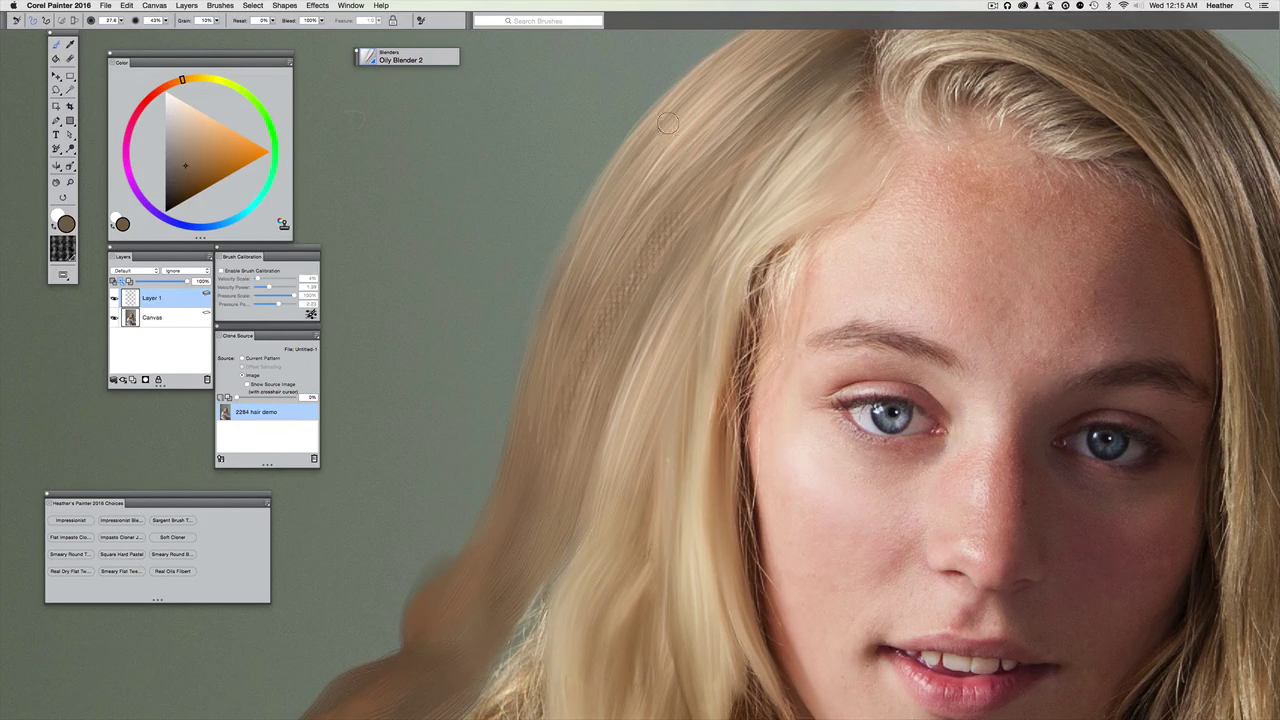
key("super+z")
- Try the Grainy Water 2 blender at a larger brush size on the hair
left_click(405, 58)
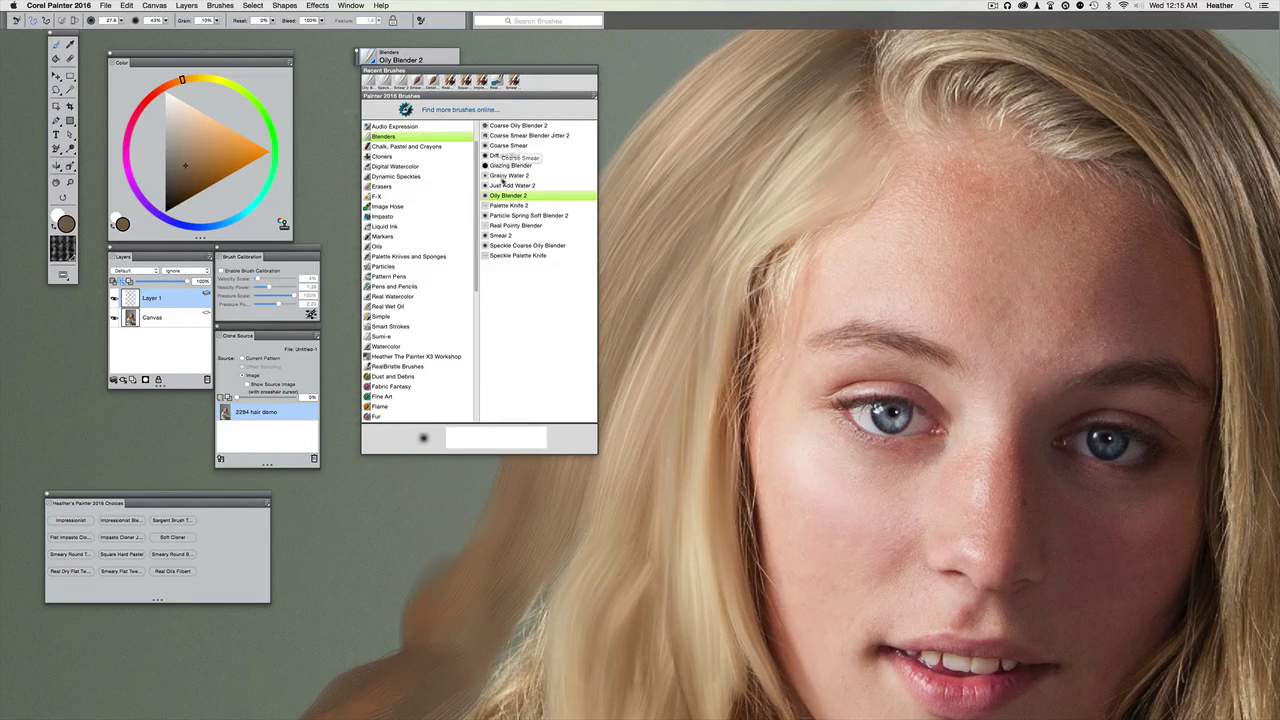
left_click(509, 175)
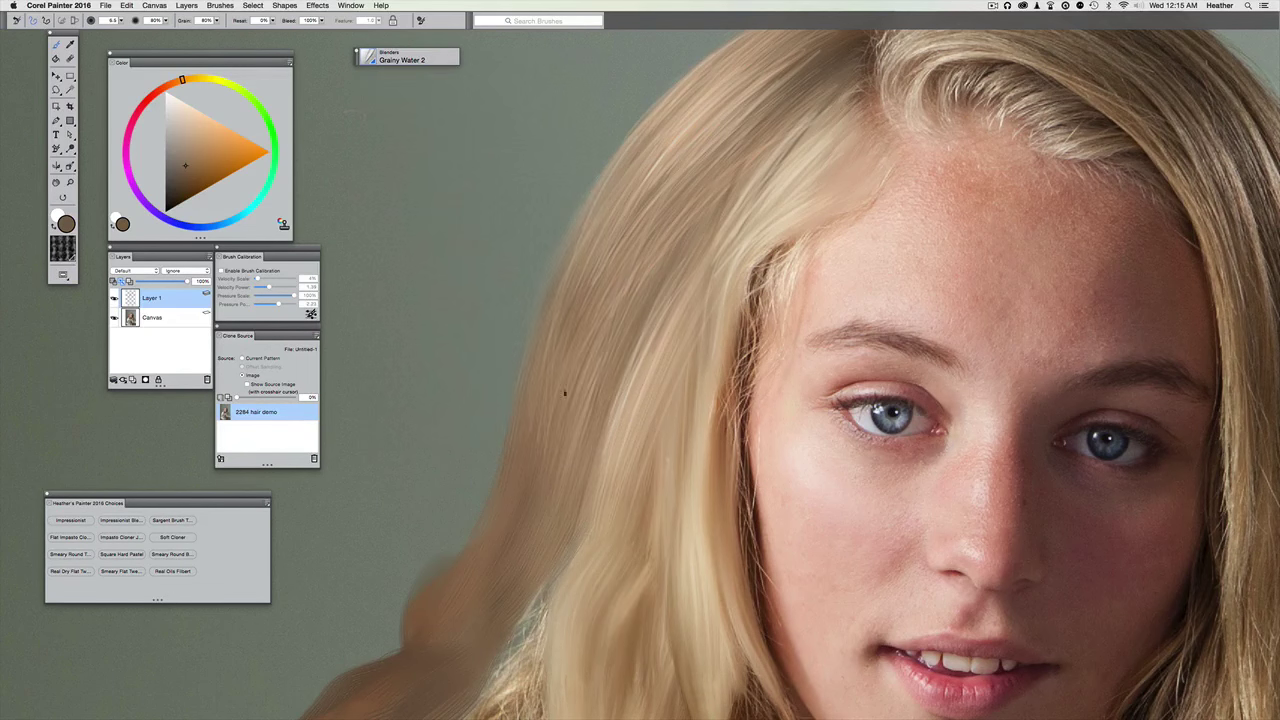
left_click_drag(478, 197, 549, 275)
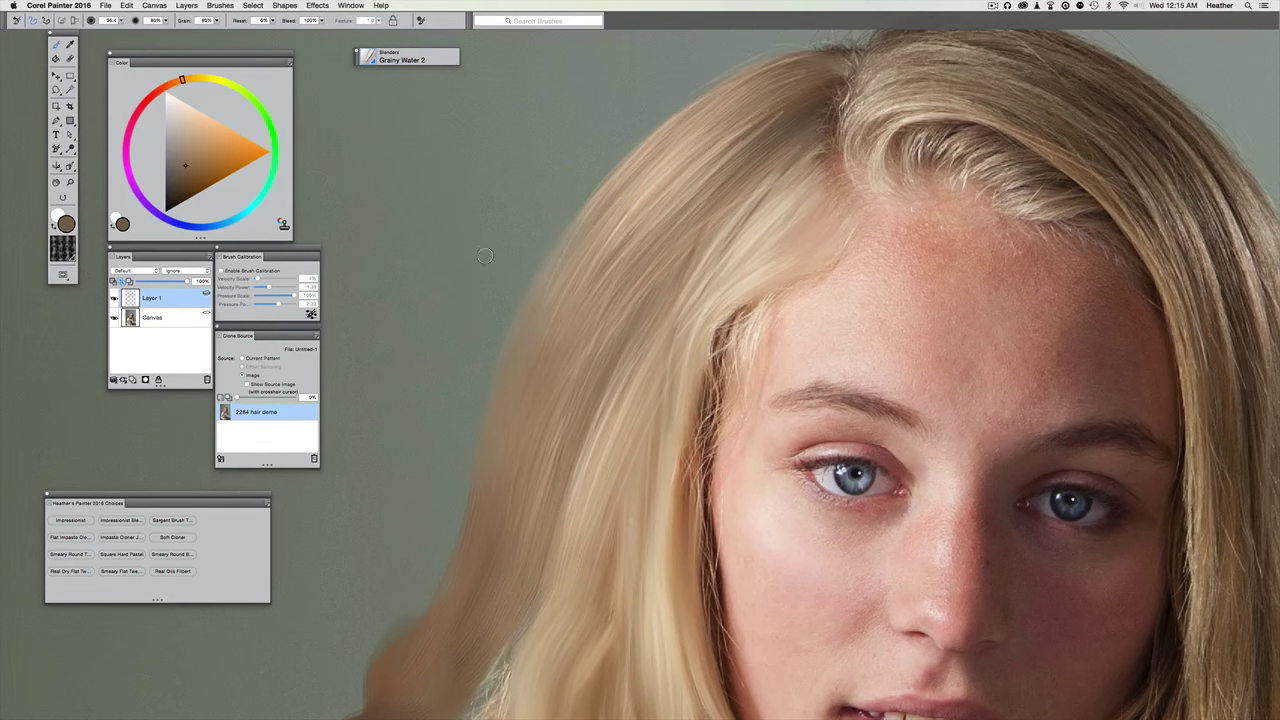
- Return to the Smeary Round oil brush and blend the outer hair from the crown downward
left_click(362, 60)
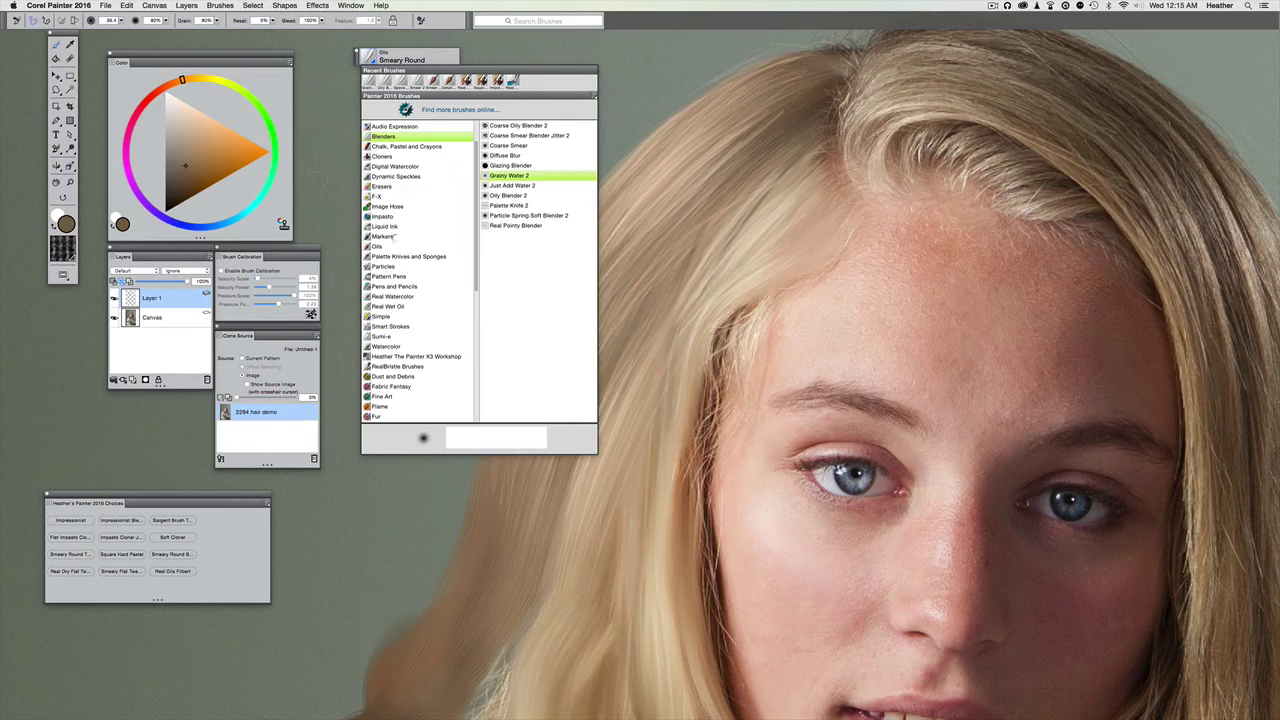
left_click(440, 246)
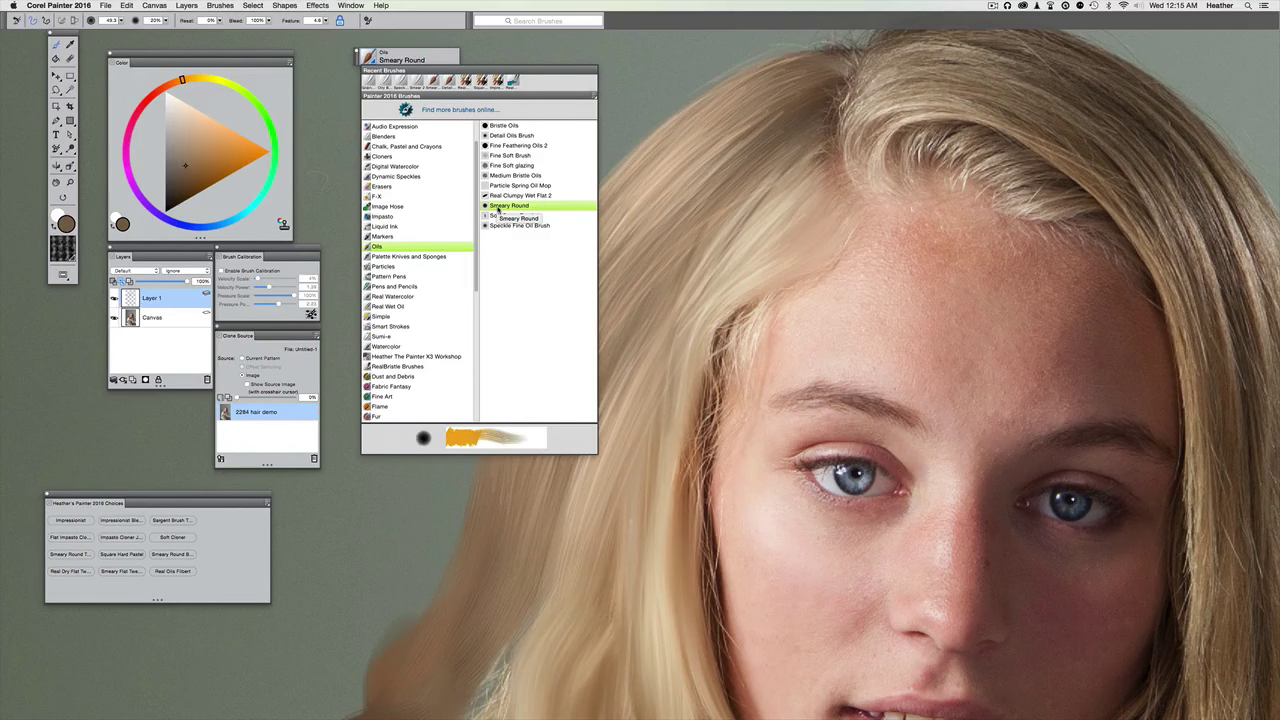
left_click(497, 208)
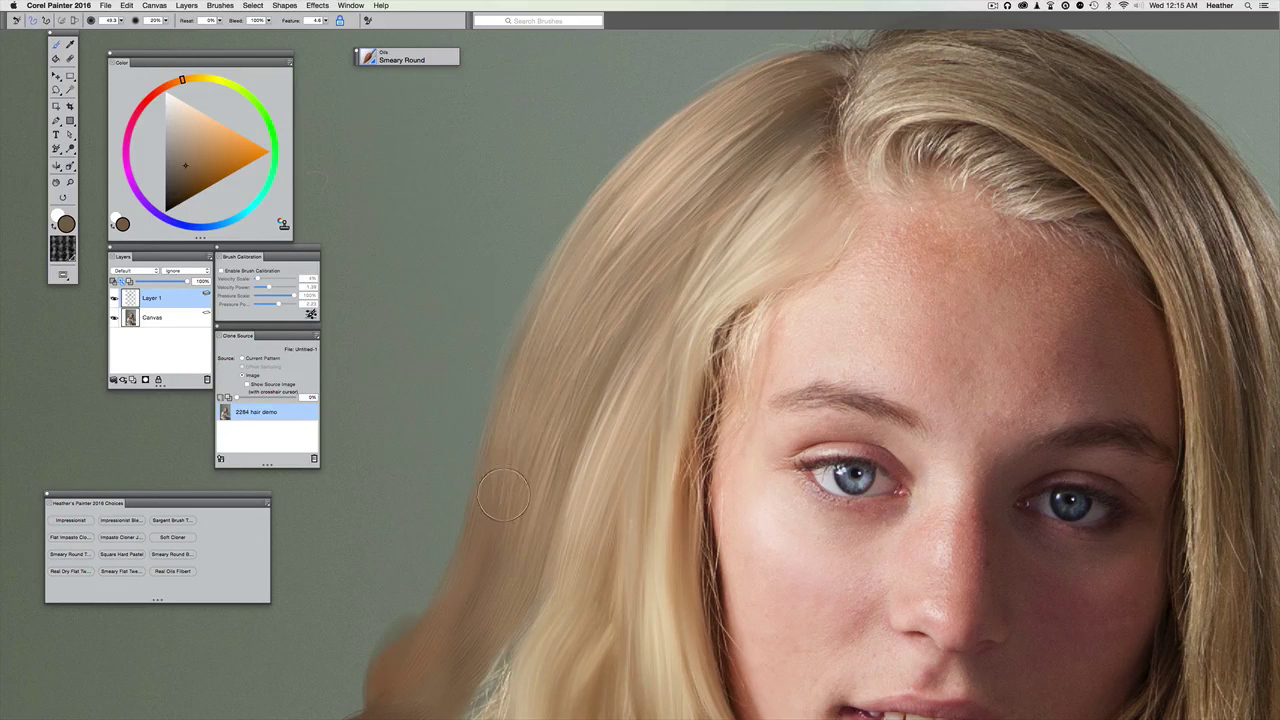
left_click_drag(580, 258, 612, 144)
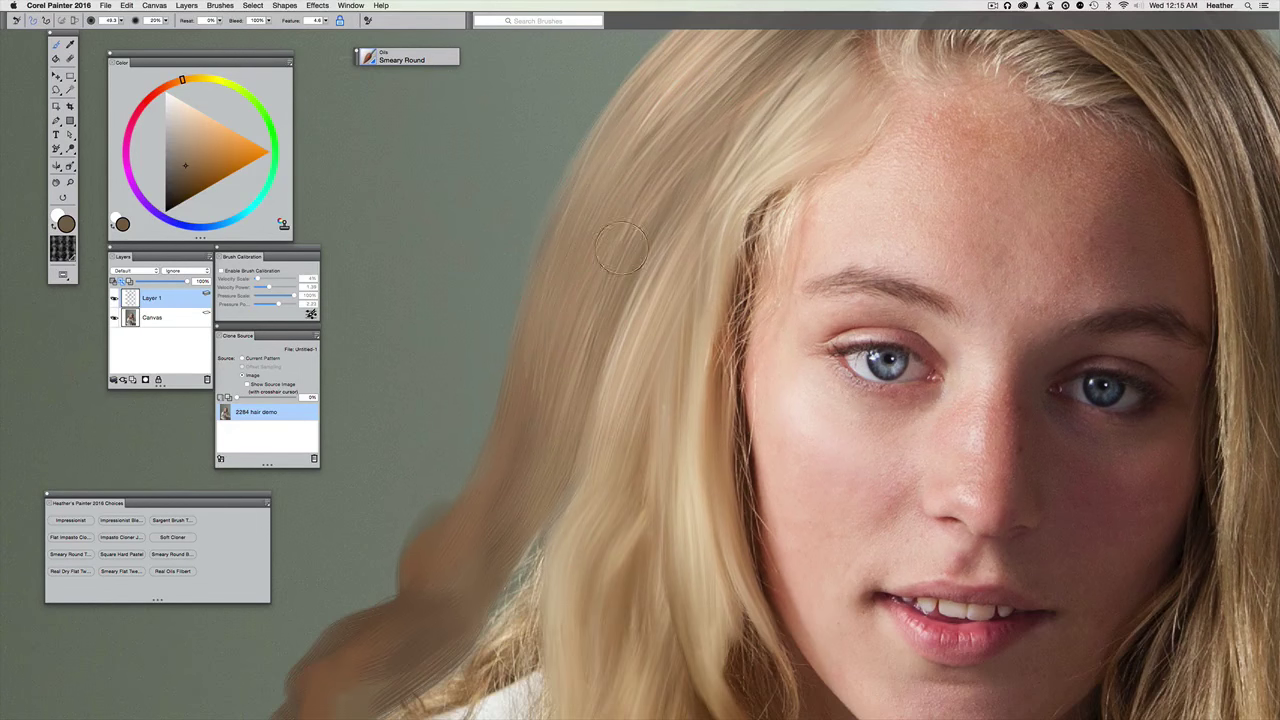
scroll(618, 240, "up", 5)
scroll(618, 240, "right", 3)
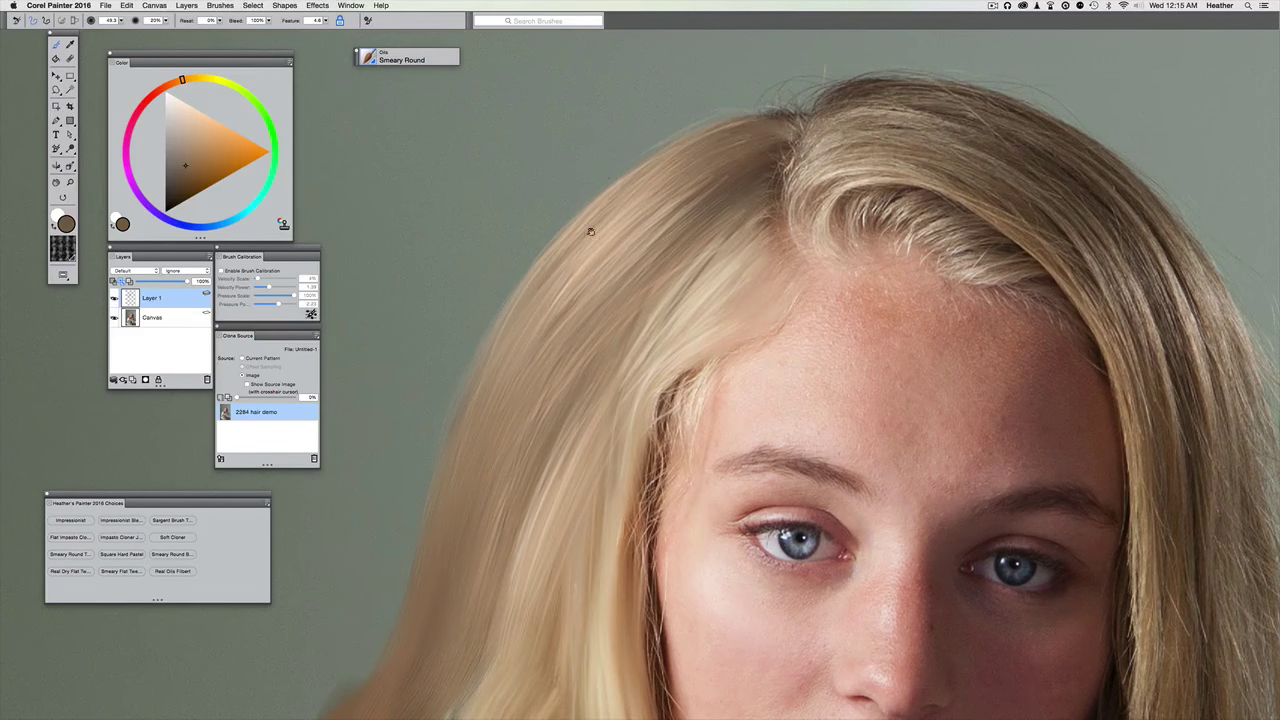
- Check the blended hair across the full portrait and compare it with the source photo
scroll(575, 218, "down", 5)
scroll(575, 218, "left", 2)
key("super+minus")
left_click_drag(483, 331, 445, 320)
key("super+minus")
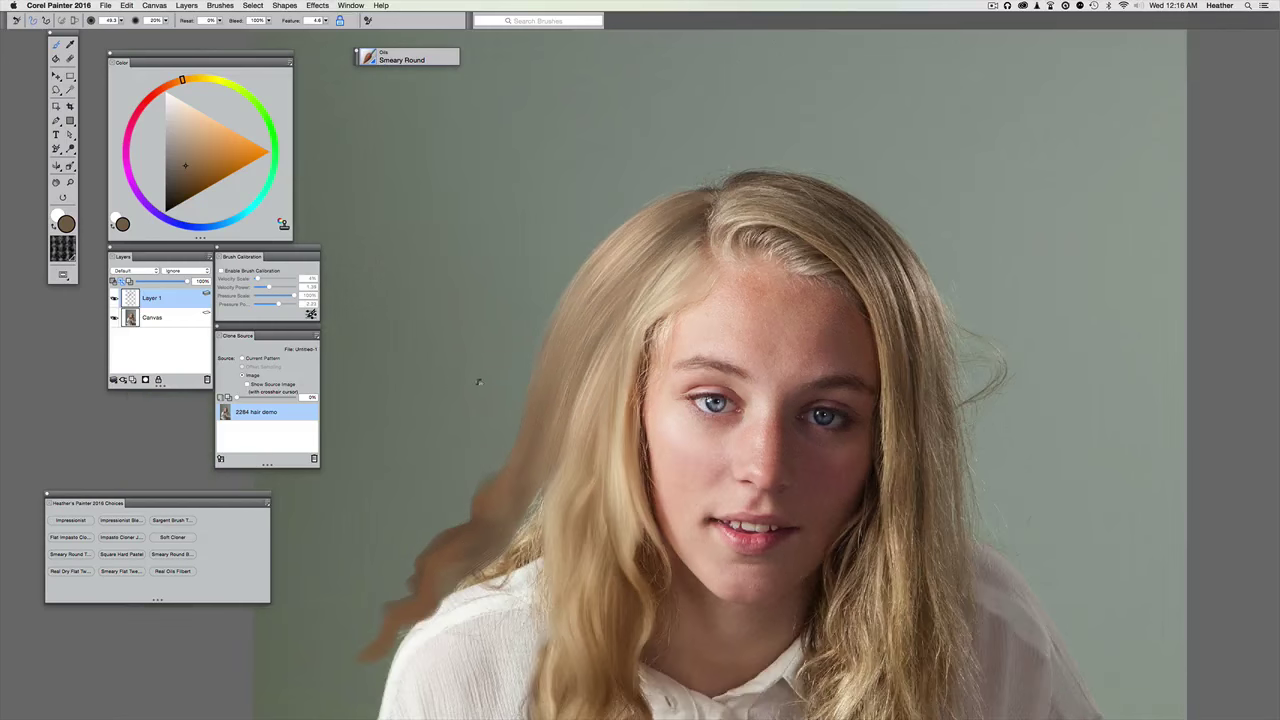
left_click_drag(480, 371, 458, 284)
key("super+t")
key("super+t")
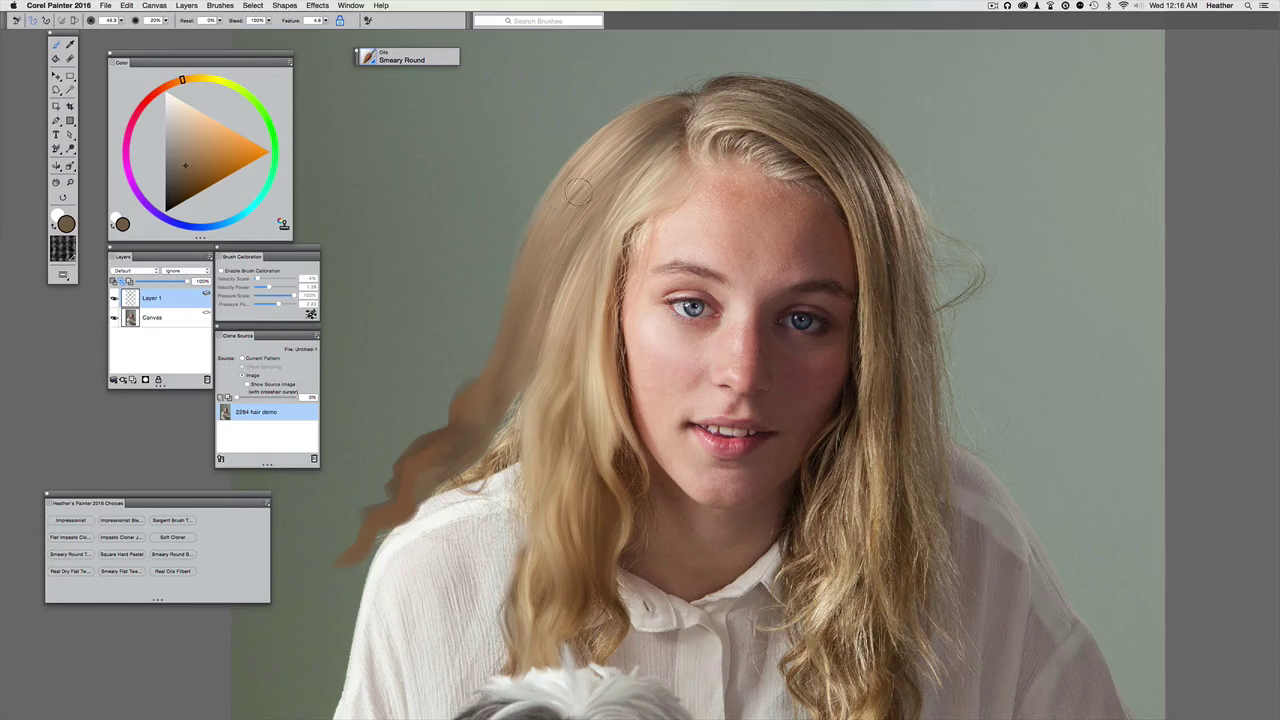
left_click_drag(618, 216, 676, 302)
key("super+plus")
key("super+plus")
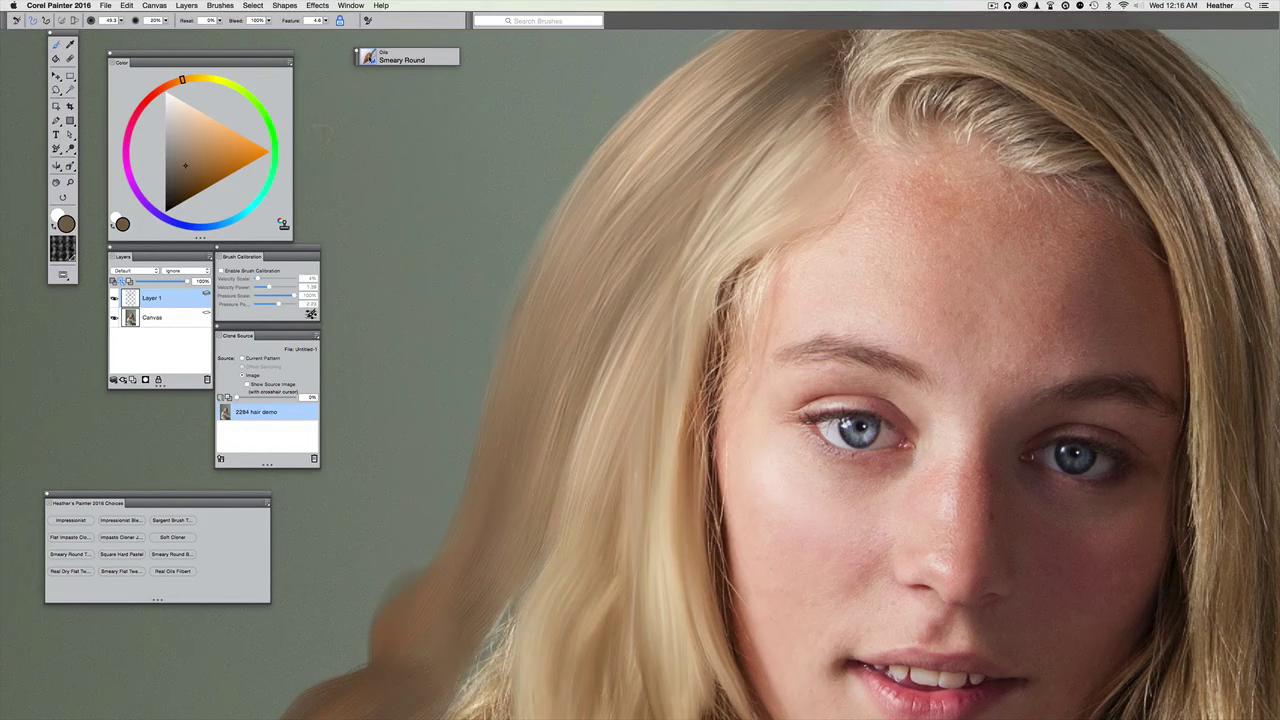
- With the Detail Oils Brush, sample the hair, lighten the tone to peach, and add fine light strands, comparing with the source photo
left_click(405, 58)
left_click(510, 137)
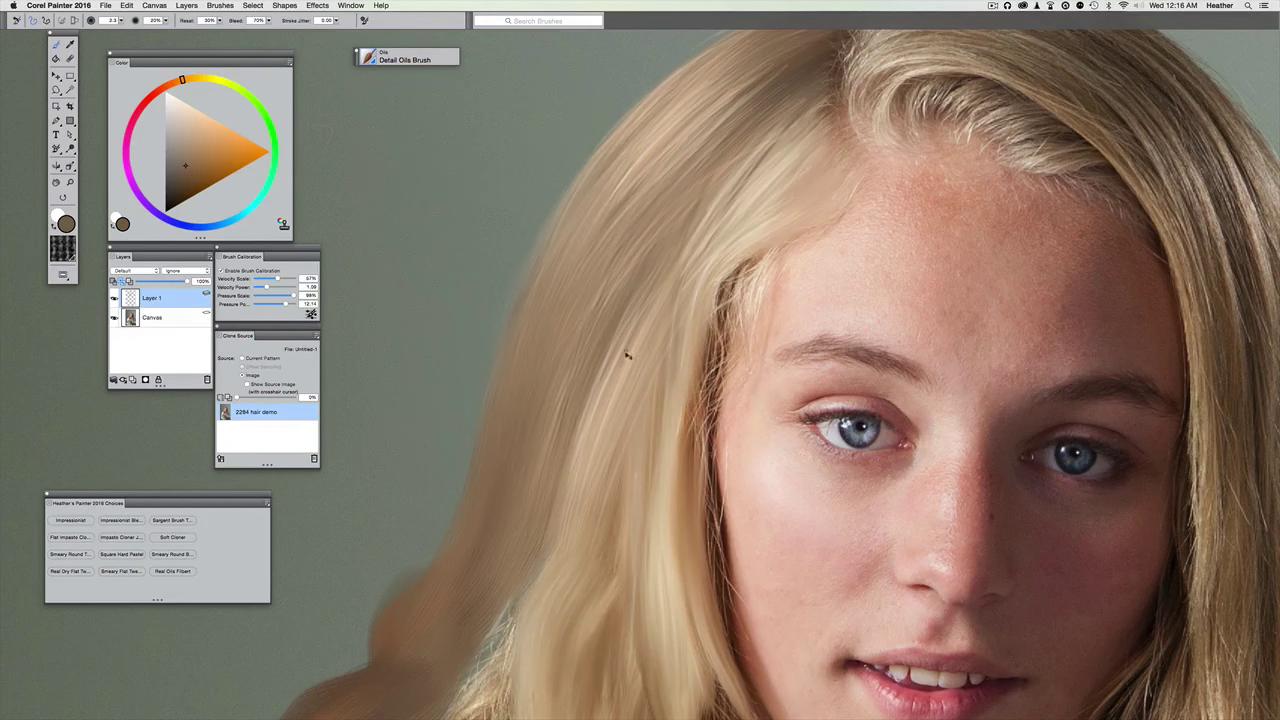
key("super+t")
key("super+t")
left_click(634, 375, "alt")
left_click_drag(186, 132, 191, 117)
key("super+t")
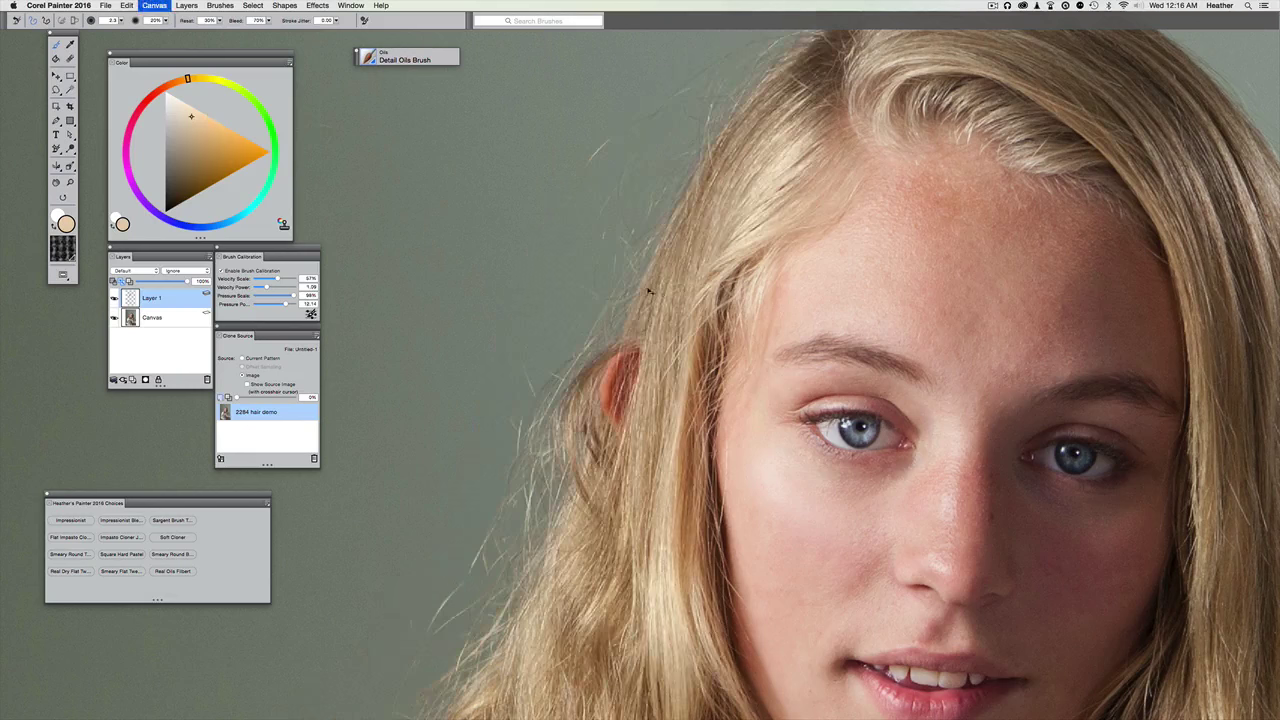
key("super+t")
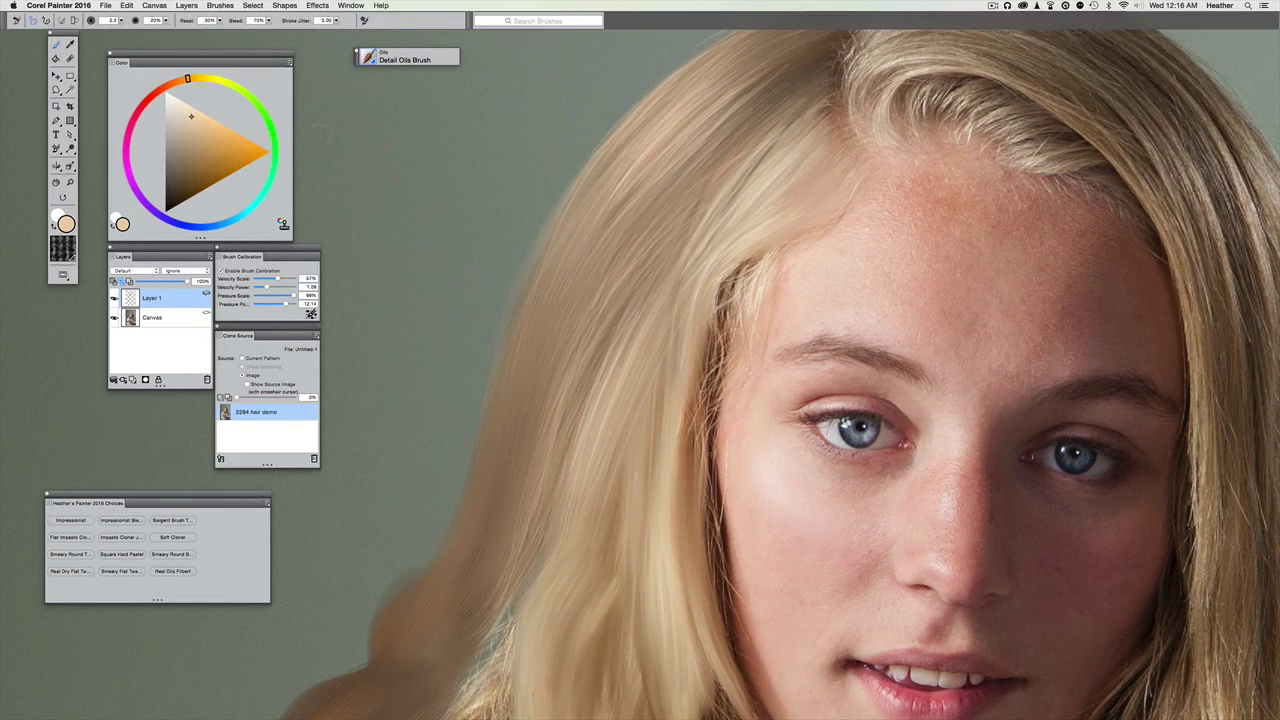
- Sample brown from the outer hair, make it more saturated, and paint fine darker strands, comparing with the source photo
left_click(568, 368, "alt")
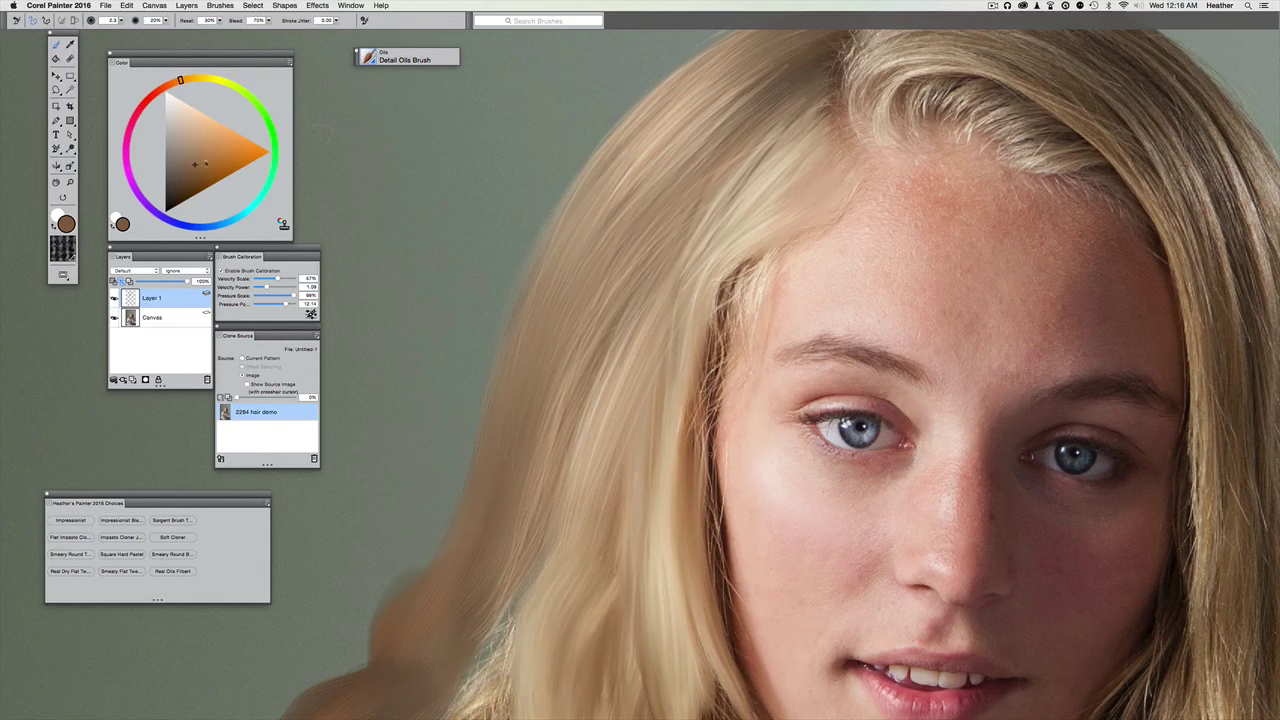
left_click(208, 166)
key("super+t")
key("super+t")
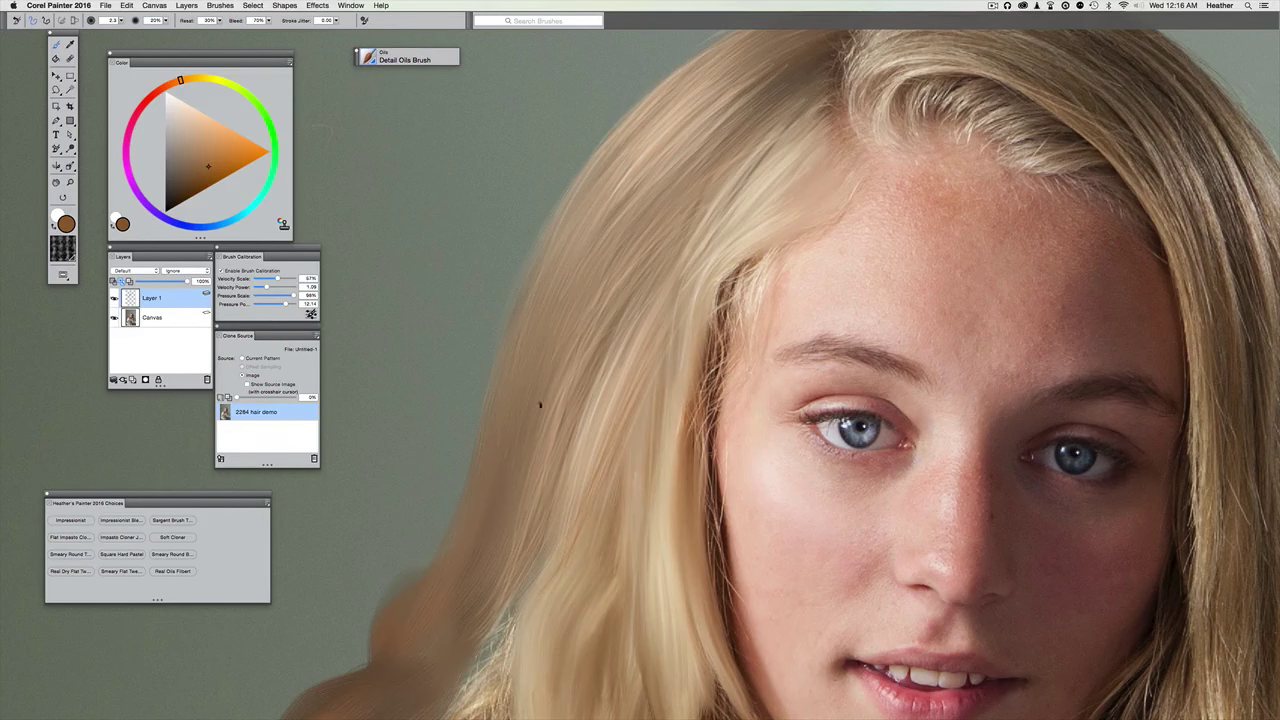
- Sample a light tan from the hair, brighten it to pale peach, and paint fine highlight strands down its outer side
left_click(409, 280, "alt")
left_click(622, 350, "alt")
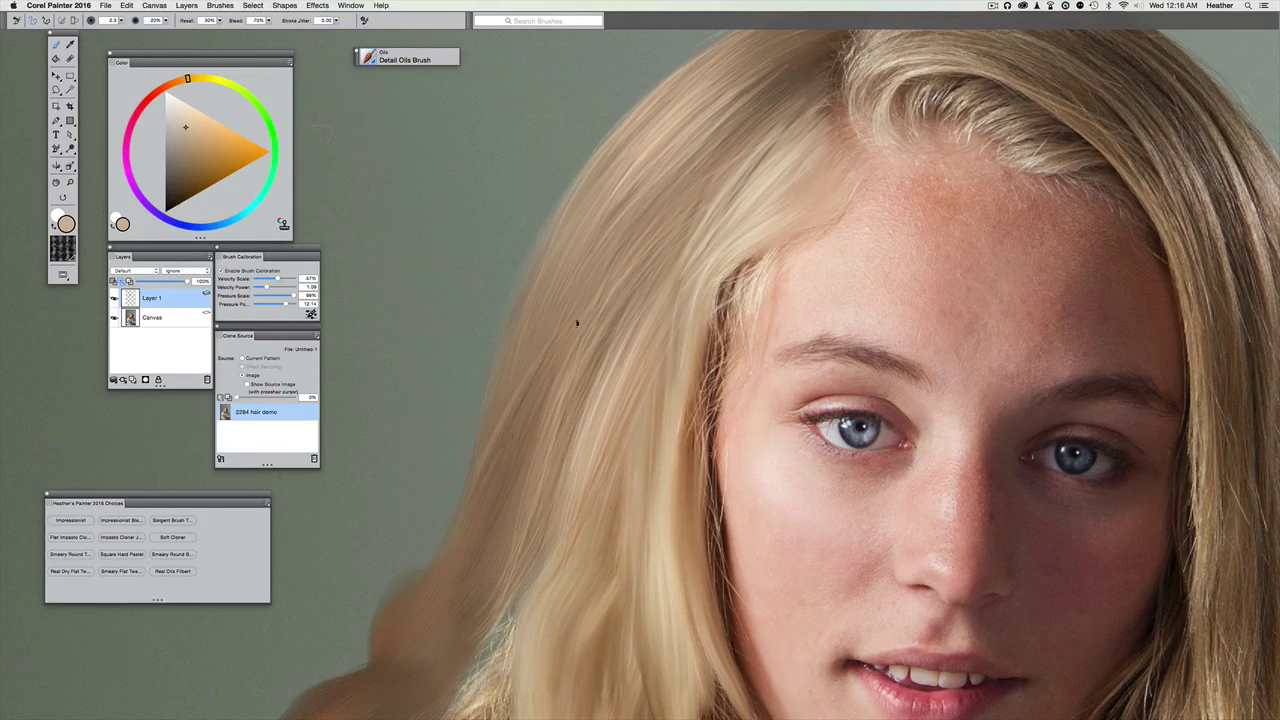
left_click(193, 117)
key("super+t")
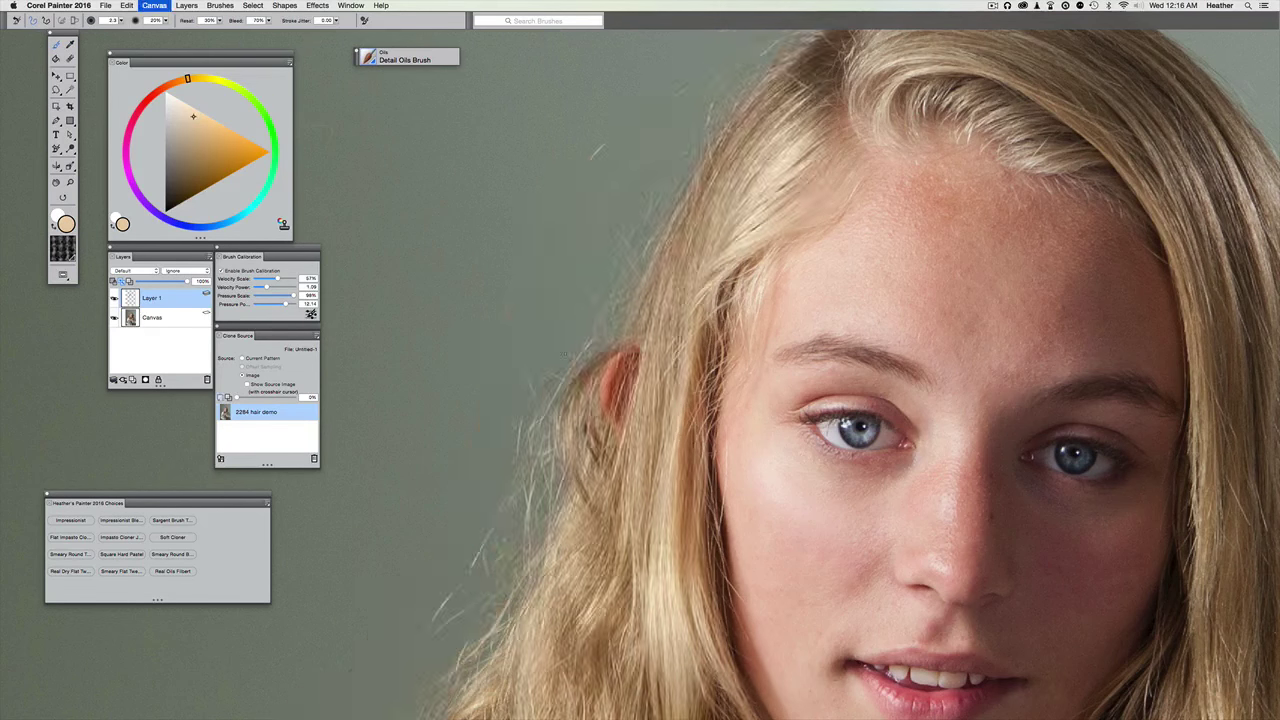
key("super+t")
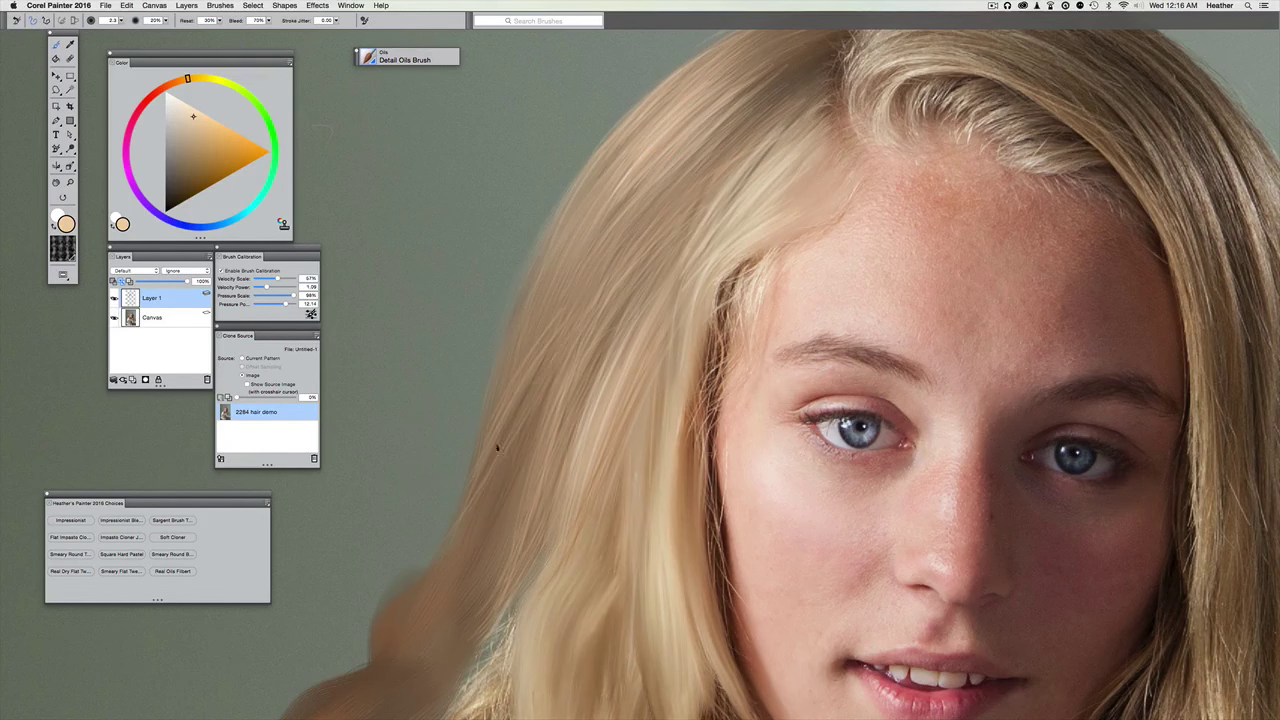